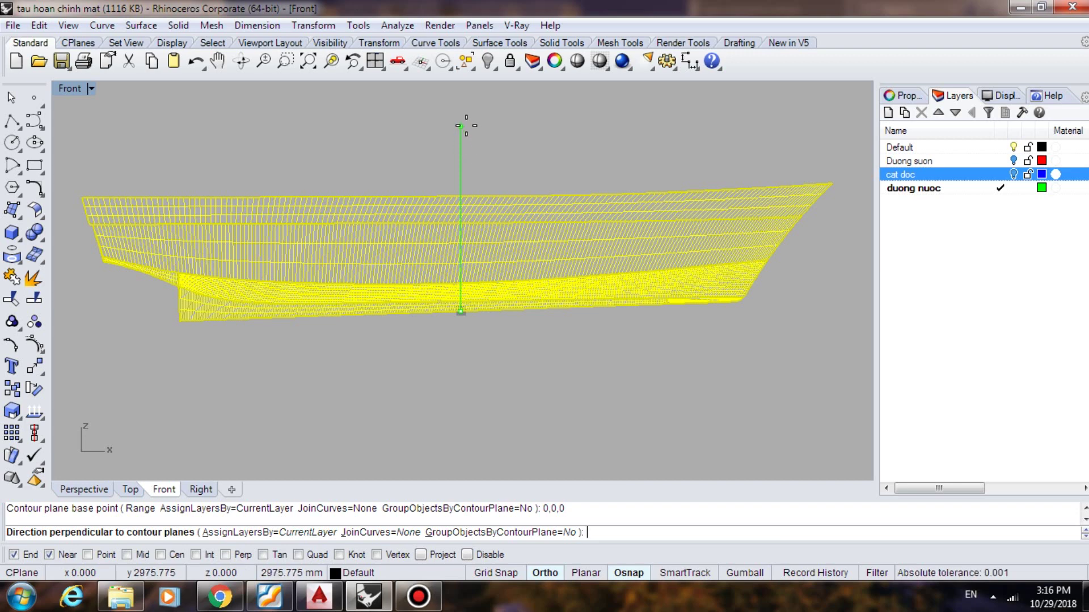
# Generate horizontal contours through the hull along the vertical direction at 250 mm spacing and join the resulting curves
pyautogui.click(466, 125)
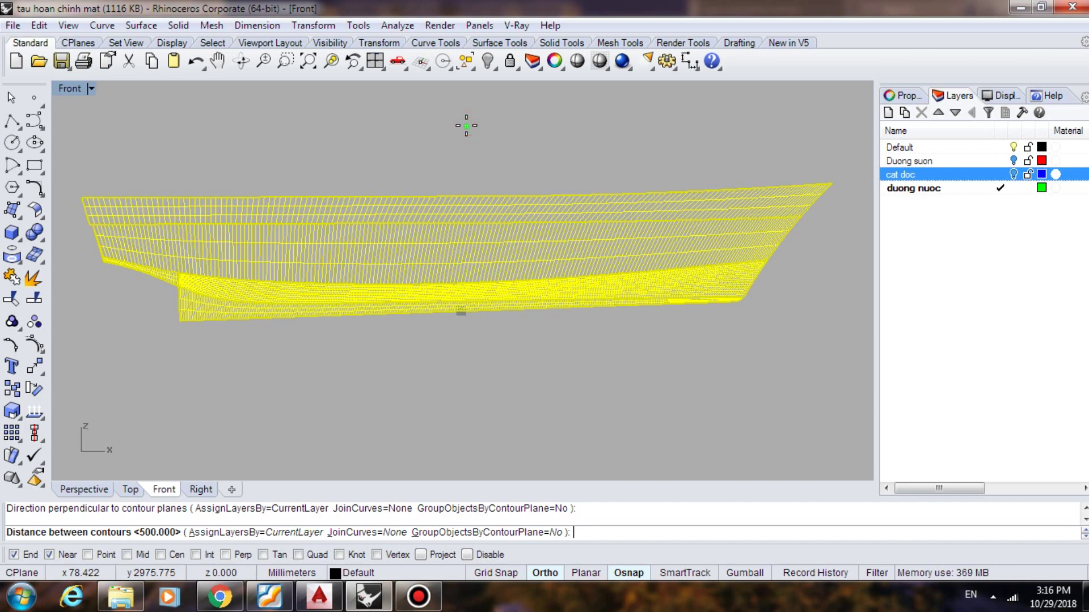
pyautogui.write('250')
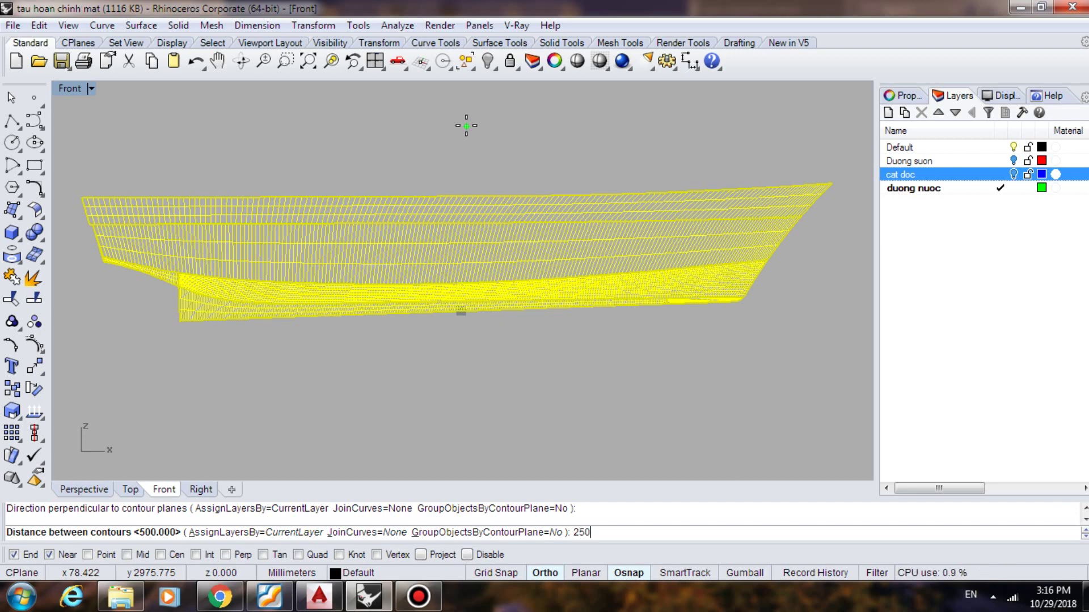
pyautogui.press('Return')
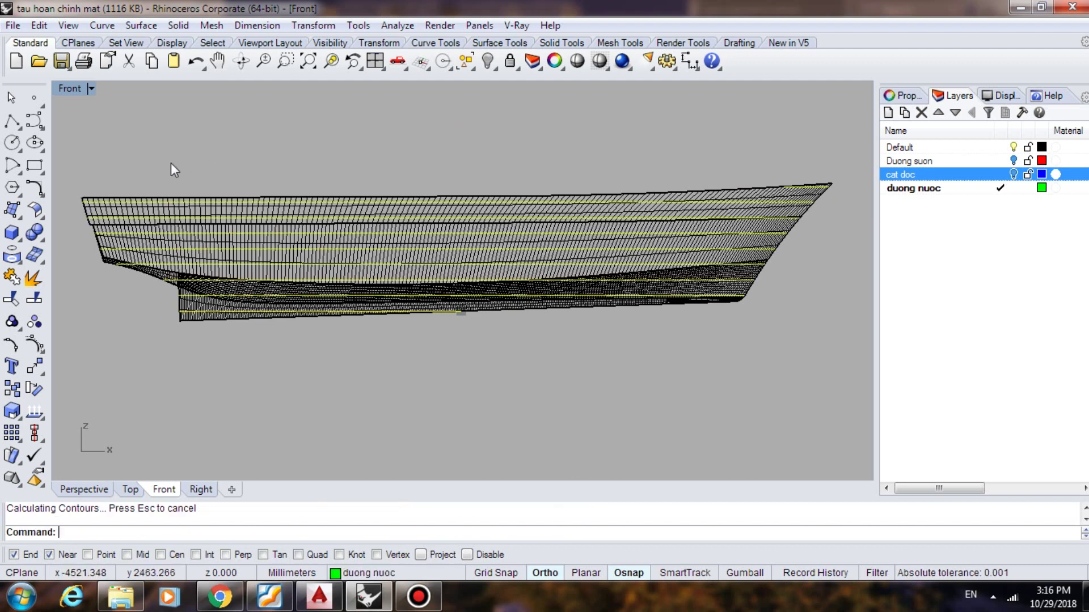
pyautogui.click(12, 277)
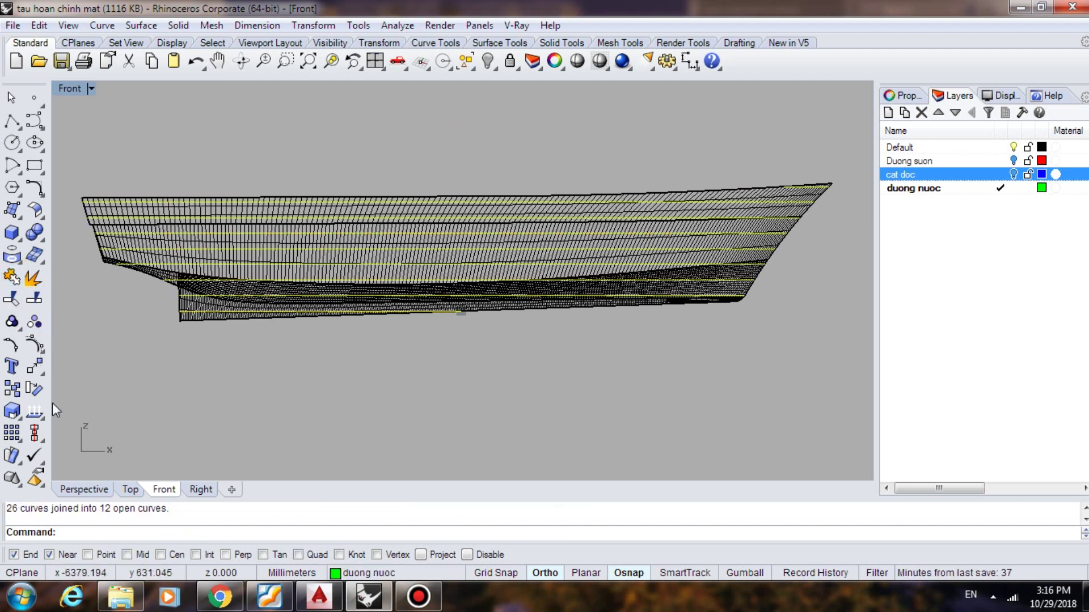
# Inspect the new contours on the hull in the perspective view and turn off the Default layer
pyautogui.click(100, 496)
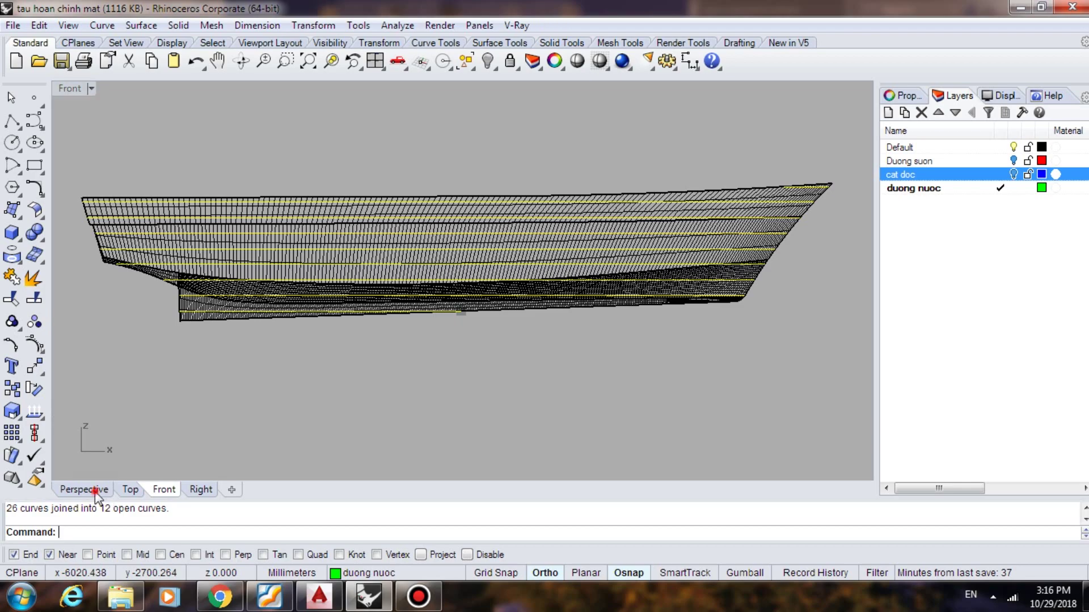
pyautogui.moveTo(396, 334); pyautogui.dragTo(419, 312, button='right')
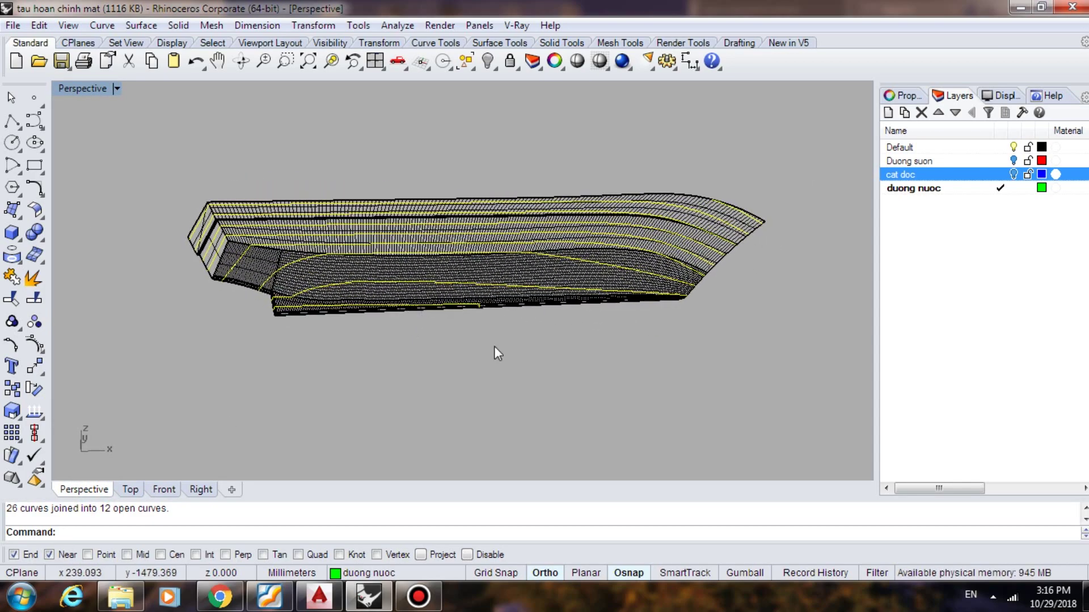
pyautogui.scroll(-2, 494, 334)
pyautogui.scroll(3, 505, 301)
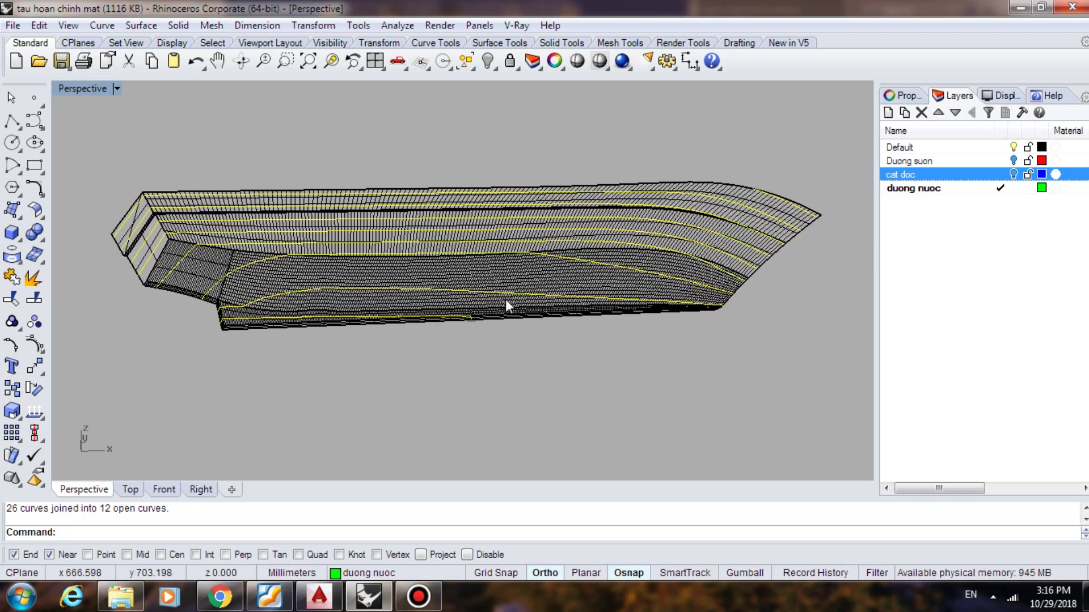
pyautogui.moveTo(505, 298); pyautogui.dragTo(485, 293, button='right')
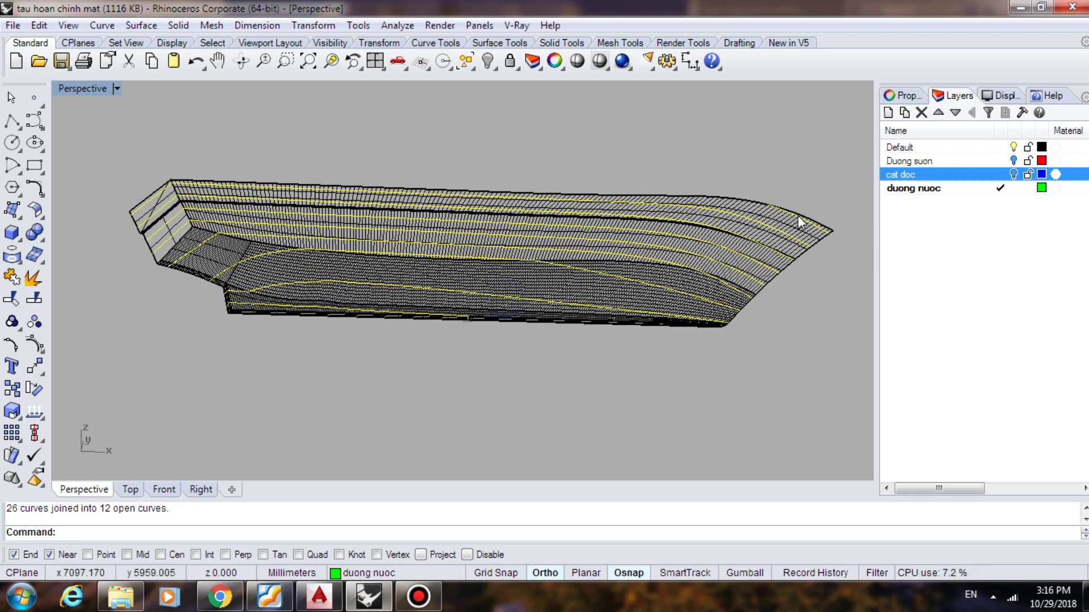
pyautogui.moveTo(476, 311)
pyautogui.mouseDown(button='right')
pyautogui.moveTo(461, 309)
pyautogui.moveTo(477, 314)
pyautogui.mouseUp(button='right')
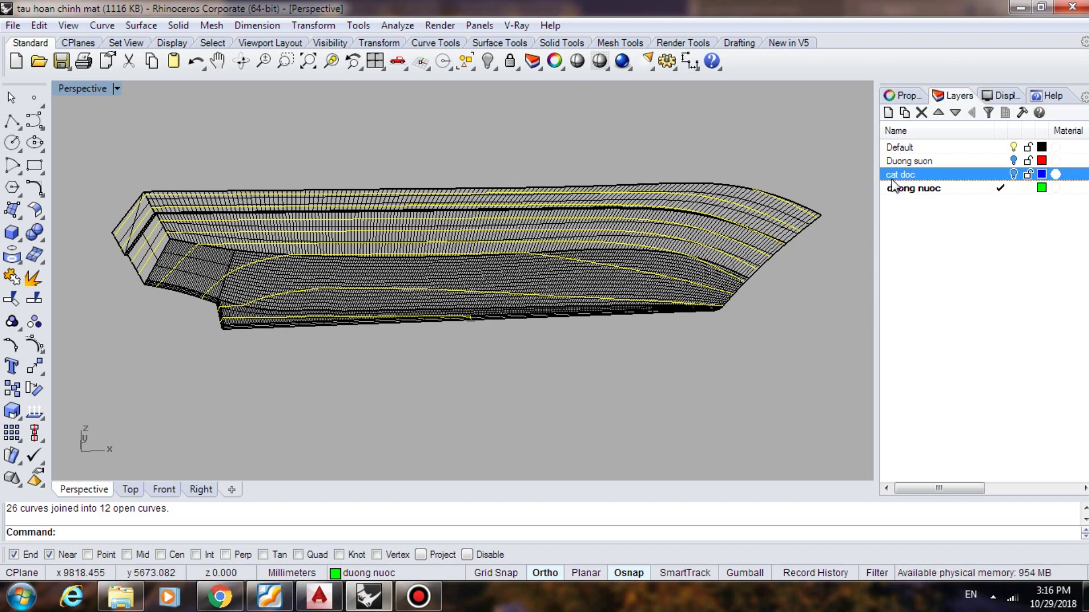
pyautogui.click(1013, 147)
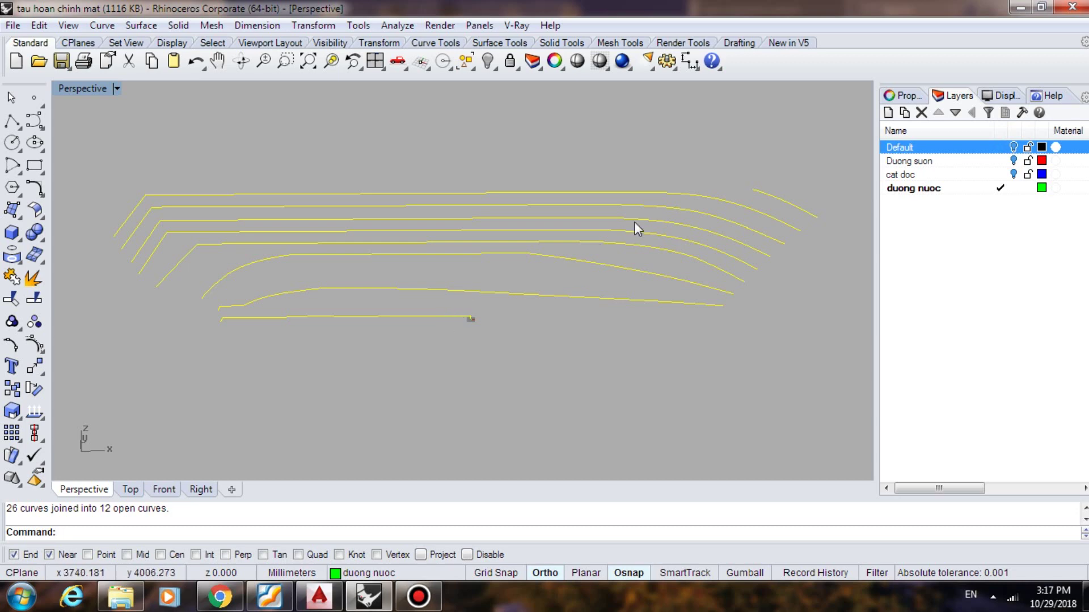
# Delete the three uppermost waterline curves, including the short one at the bow
pyautogui.click(820, 184)
pyautogui.click(786, 205)
pyautogui.press('Delete')
pyautogui.click(763, 219)
pyautogui.press('Delete')
pyautogui.click(750, 228)
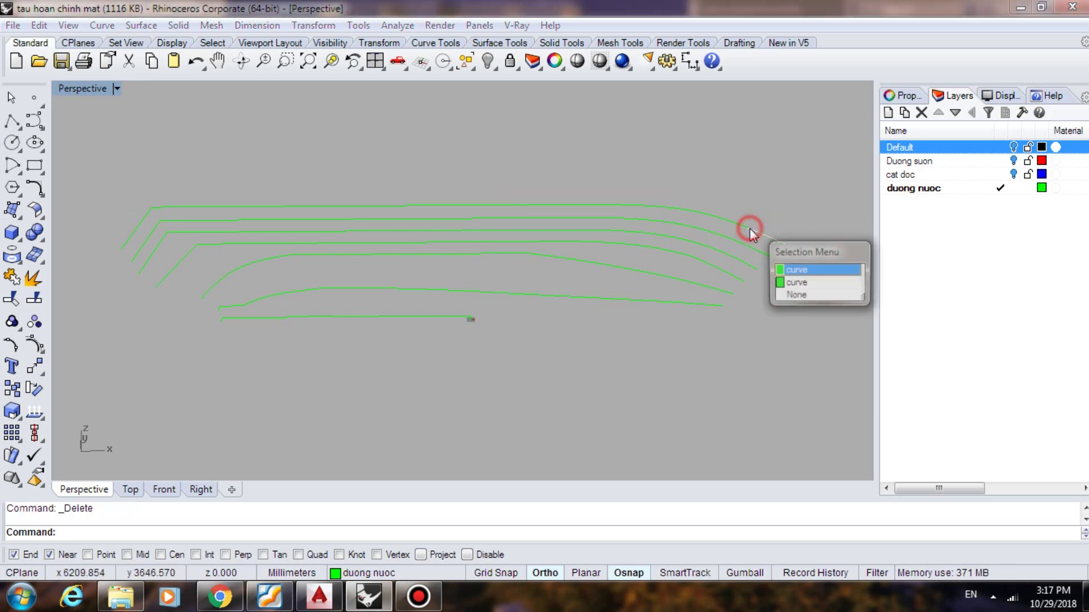
pyautogui.click(741, 230)
pyautogui.press('Delete')
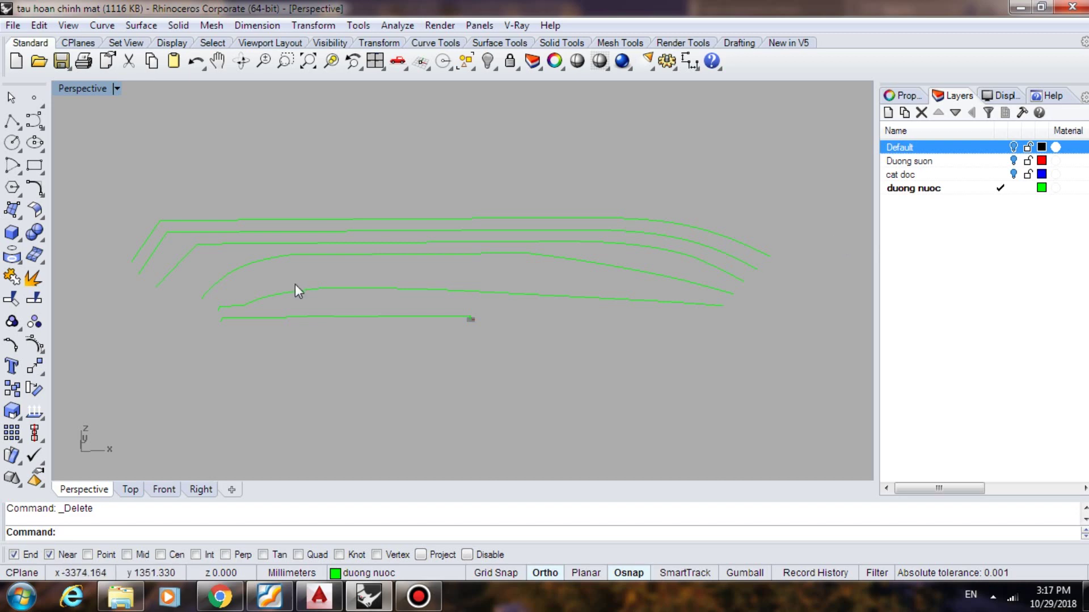
# Turn on the Duong suon and cat doc layers to show them together with the waterlines
pyautogui.click(1013, 161)
pyautogui.click(1014, 174)
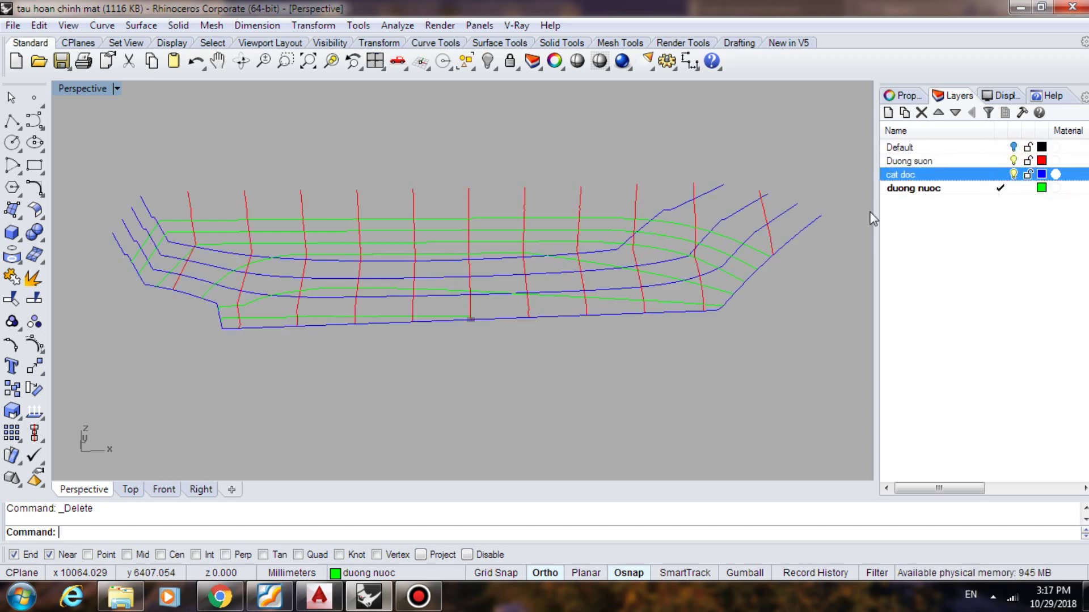
pyautogui.moveTo(752, 267); pyautogui.dragTo(404, 206, button='right')
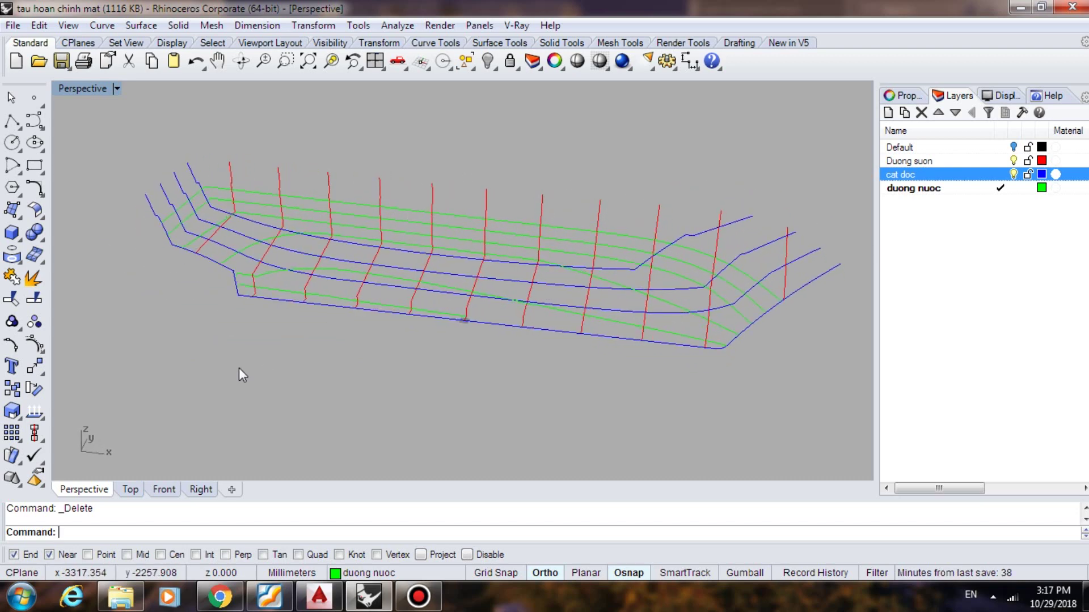
# Examine the station, buttock and waterline curves in the front, right, top and perspective views
pyautogui.click(171, 493)
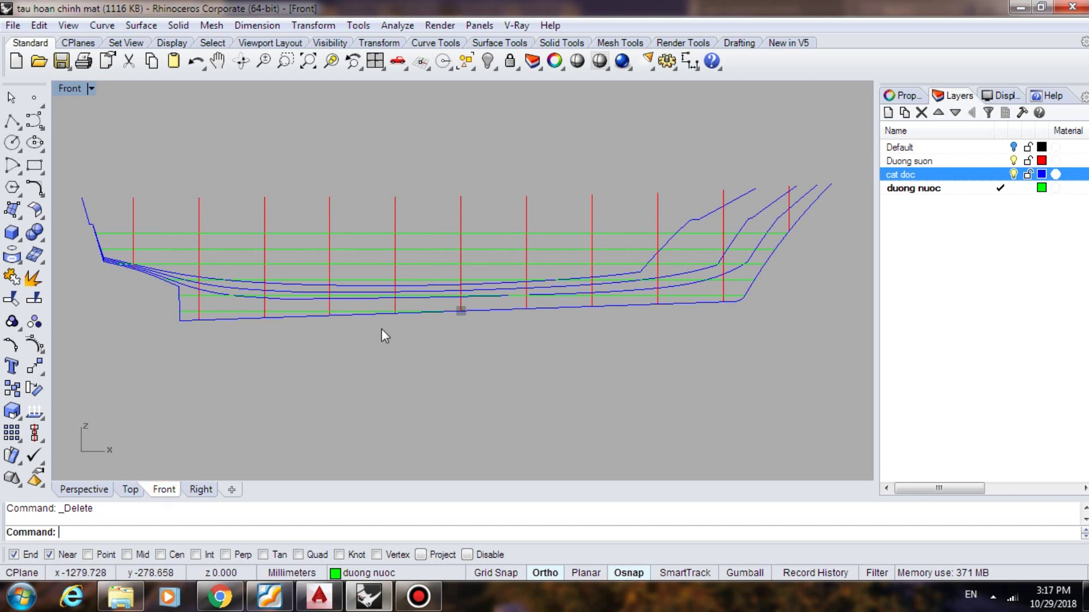
pyautogui.scroll(-1, 383, 329)
pyautogui.click(199, 490)
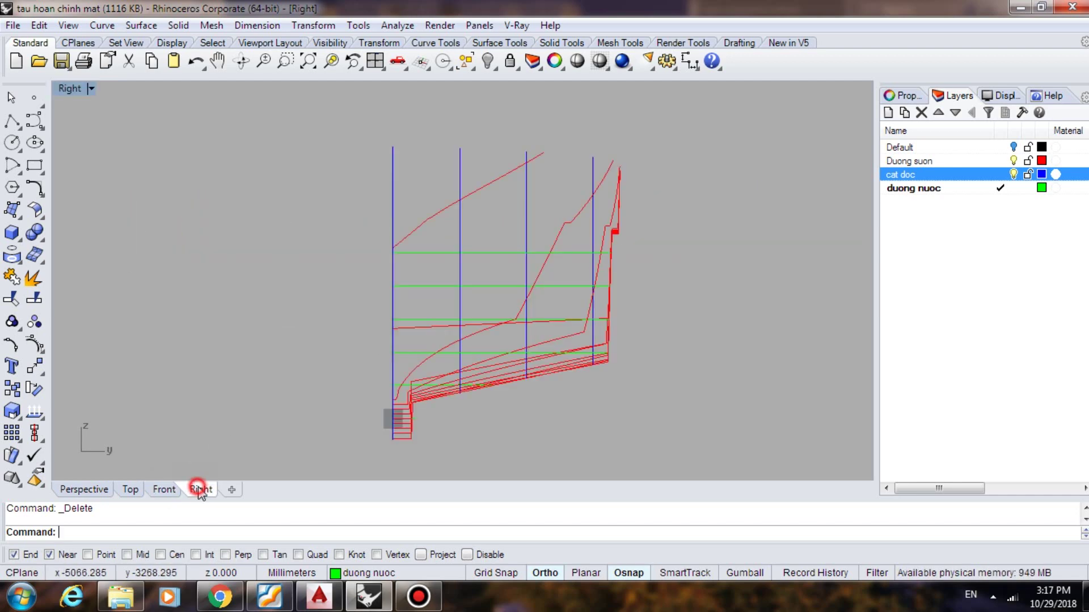
pyautogui.click(129, 490)
pyautogui.scroll(-1, 564, 330)
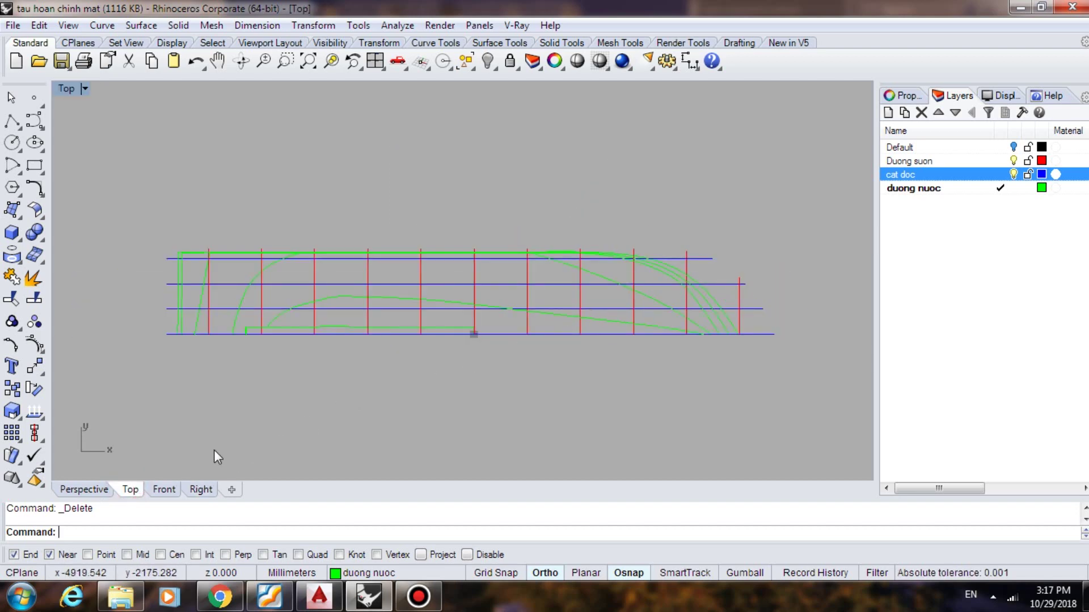
pyautogui.click(163, 489)
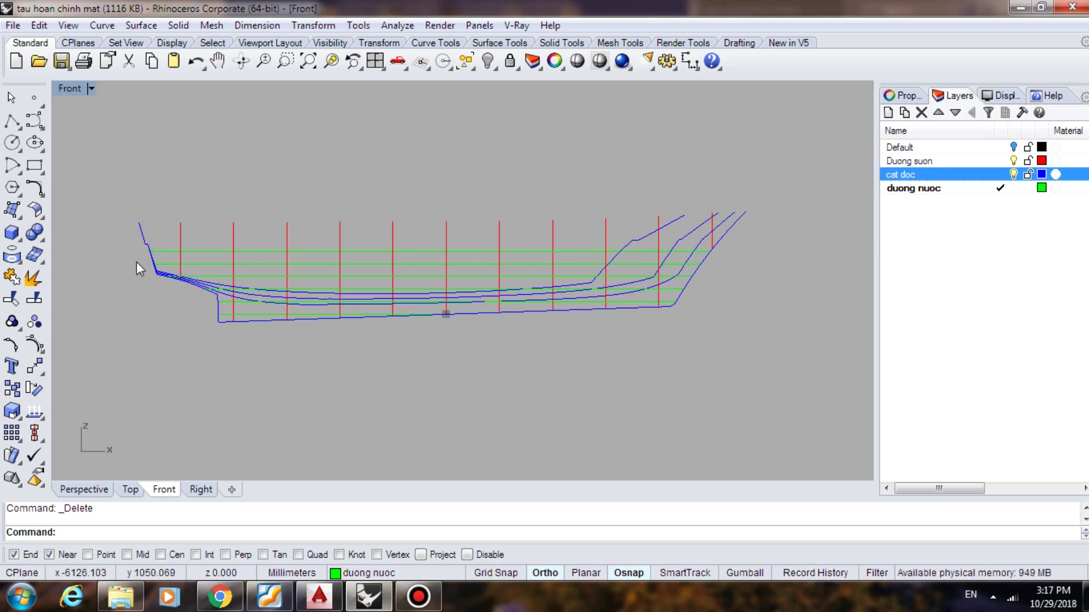
pyautogui.scroll(3, 139, 261)
pyautogui.scroll(-2, 145, 255)
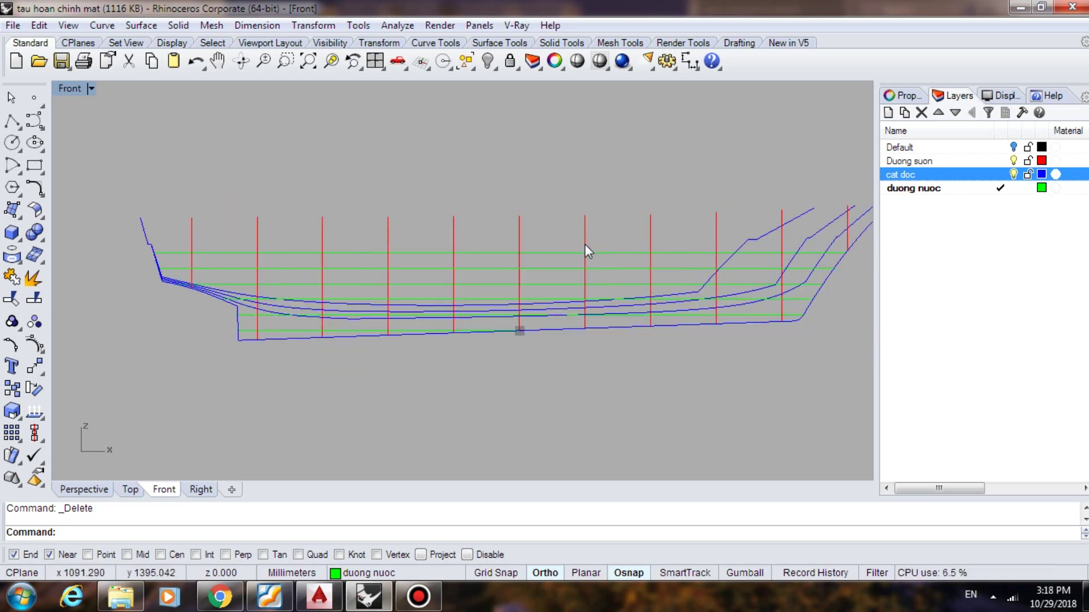
pyautogui.scroll(2, 280, 338)
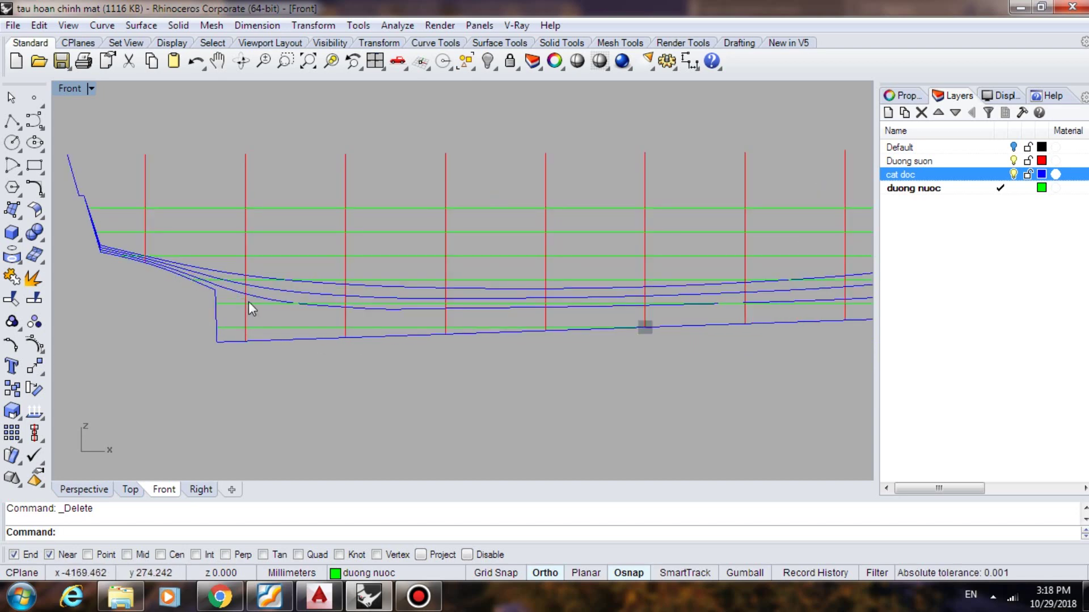
pyautogui.scroll(-2, 348, 331)
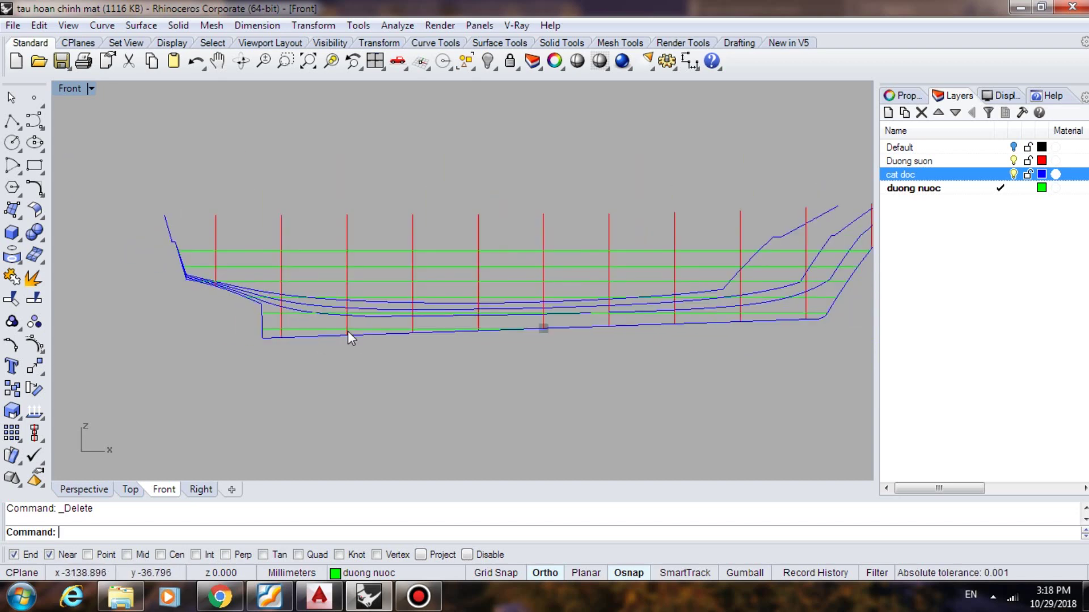
pyautogui.scroll(-1, 309, 338)
pyautogui.click(104, 491)
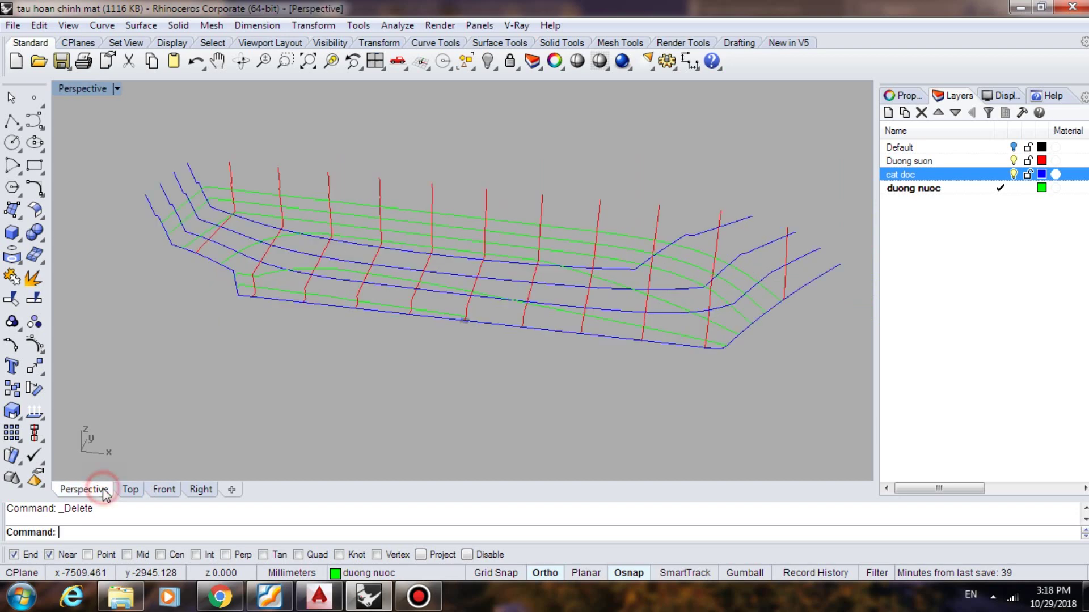
pyautogui.scroll(-1, 389, 357)
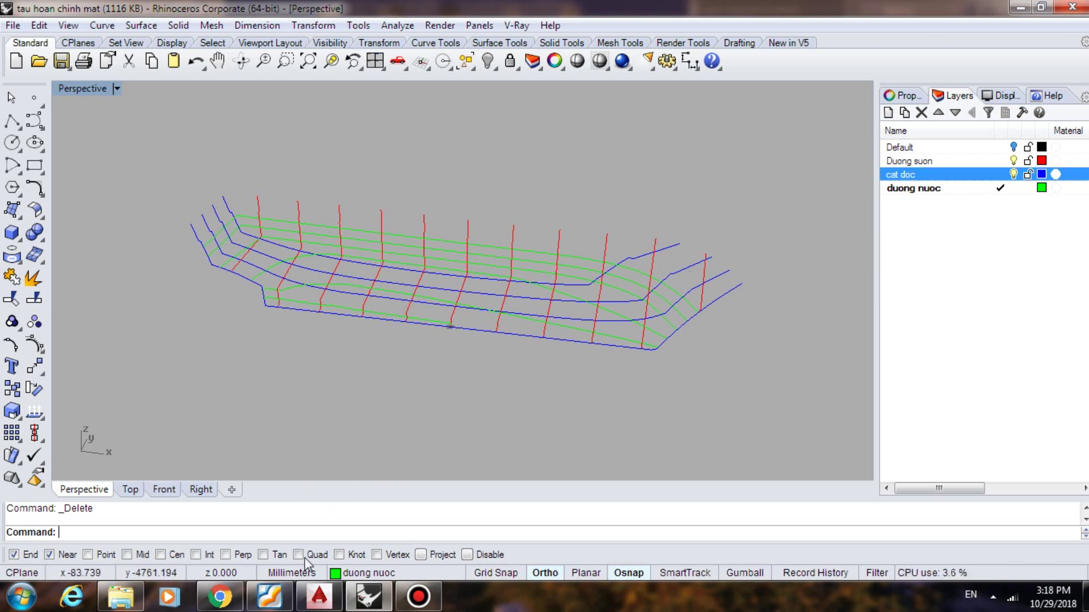
# Switch to Foxit Reader and examine the hull profile and half-breadth lines in duong hinh hoan chinh.pdf
pyautogui.click(270, 598)
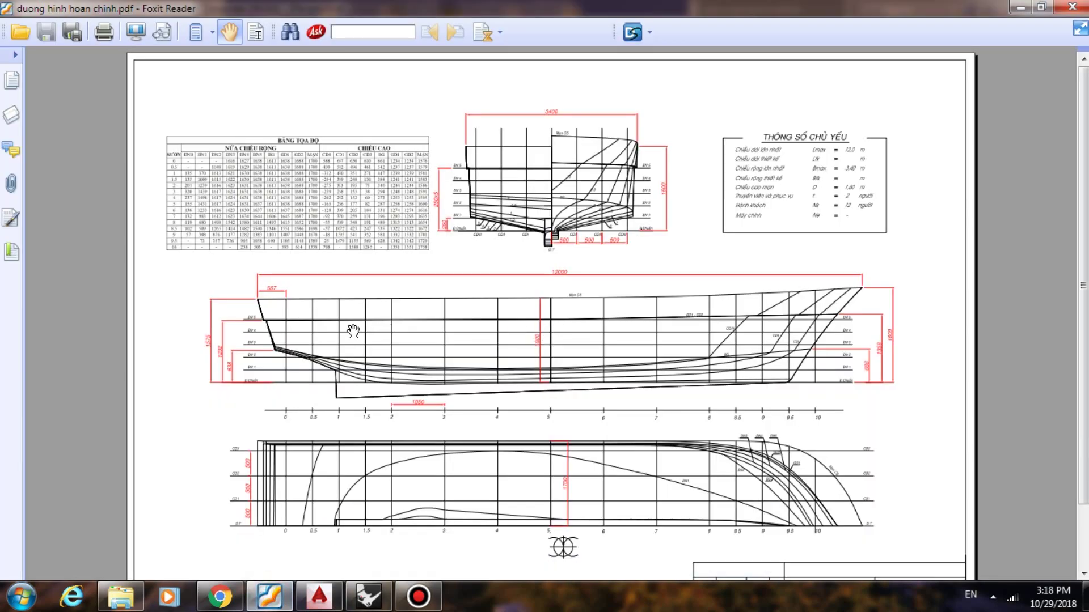
pyautogui.keyDown('ctrl'); pyautogui.scroll(1, 545, 349); pyautogui.keyUp('ctrl')
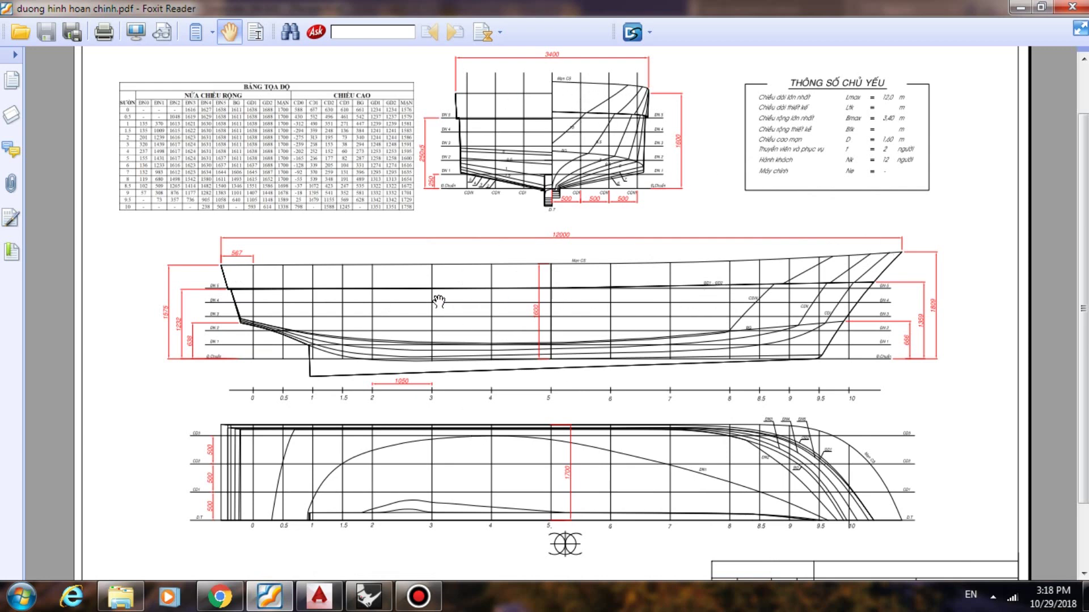
pyautogui.keyDown('ctrl'); pyautogui.scroll(2, 731, 281); pyautogui.keyUp('ctrl')
pyautogui.keyDown('ctrl'); pyautogui.scroll(1, 563, 370); pyautogui.keyUp('ctrl')
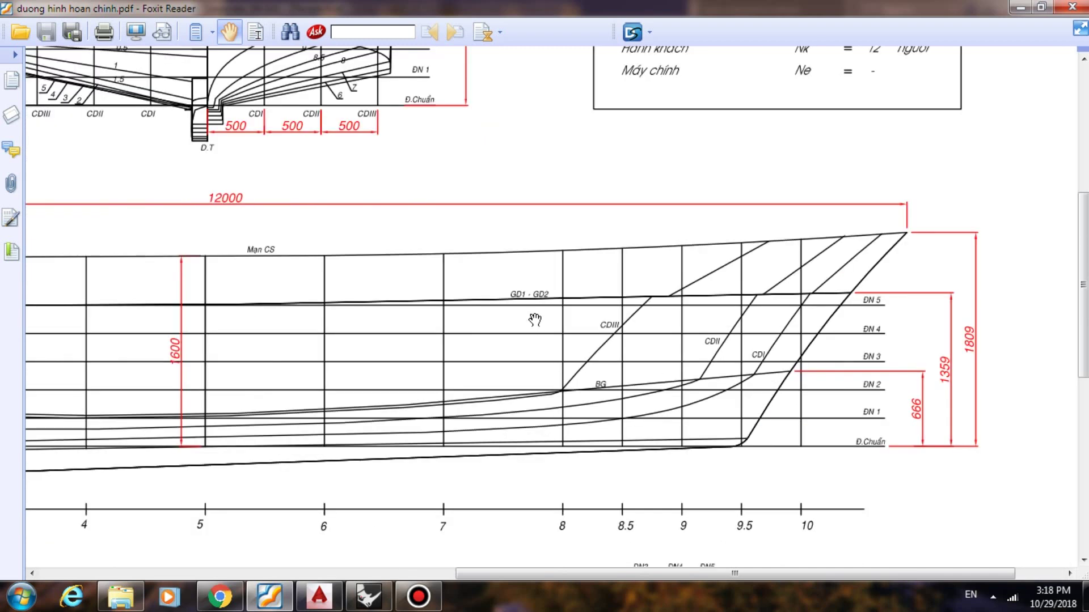
pyautogui.keyDown('ctrl'); pyautogui.scroll(-2, 607, 311); pyautogui.keyUp('ctrl')
pyautogui.keyDown('ctrl'); pyautogui.scroll(-1, 684, 323); pyautogui.keyUp('ctrl')
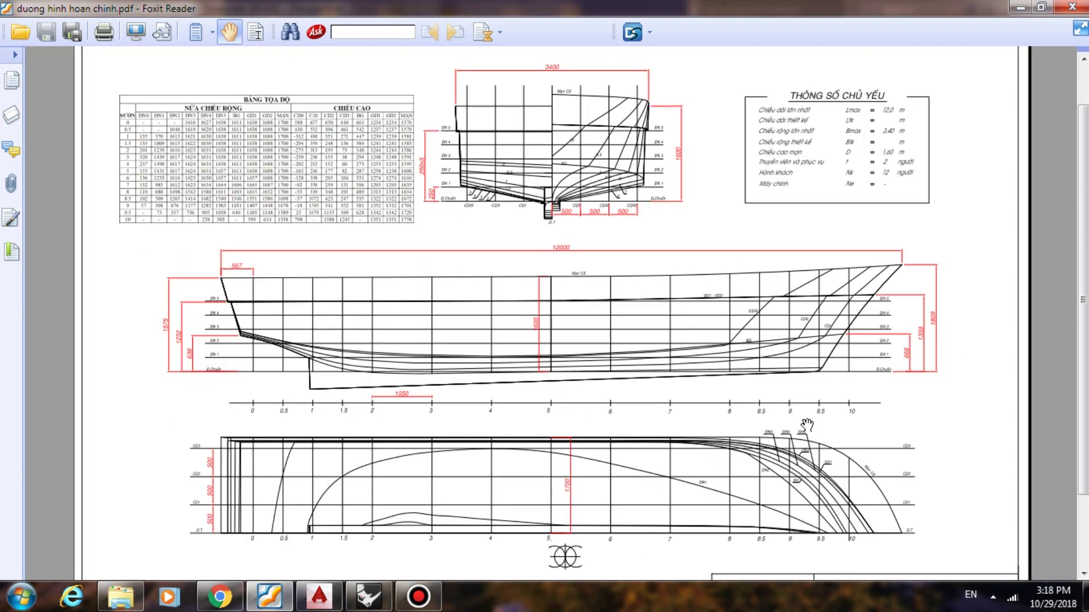
pyautogui.keyDown('ctrl'); pyautogui.scroll(1, 811, 373); pyautogui.keyUp('ctrl')
pyautogui.keyDown('ctrl'); pyautogui.scroll(1, 702, 312); pyautogui.keyUp('ctrl')
pyautogui.keyDown('ctrl'); pyautogui.scroll(1, 683, 244); pyautogui.keyUp('ctrl')
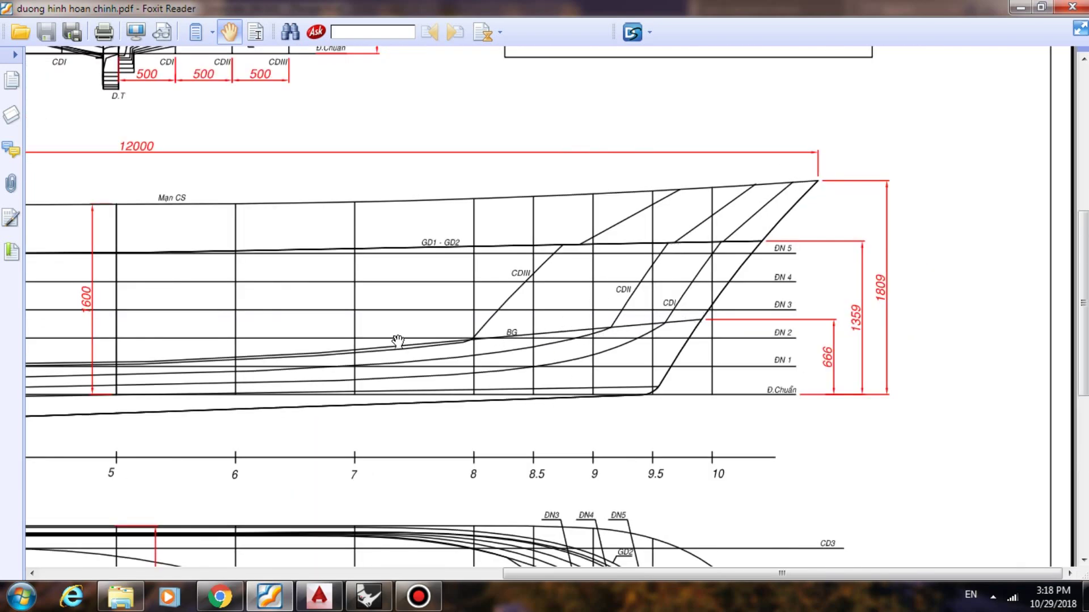
pyautogui.keyDown('ctrl'); pyautogui.scroll(-2, 621, 334); pyautogui.keyUp('ctrl')
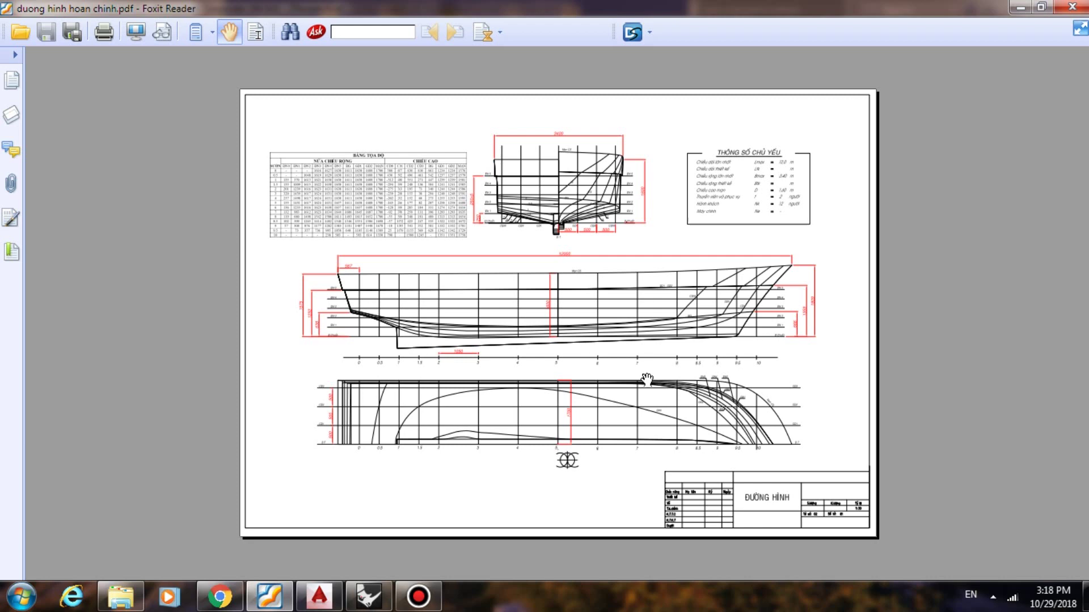
pyautogui.moveTo(288, 533)
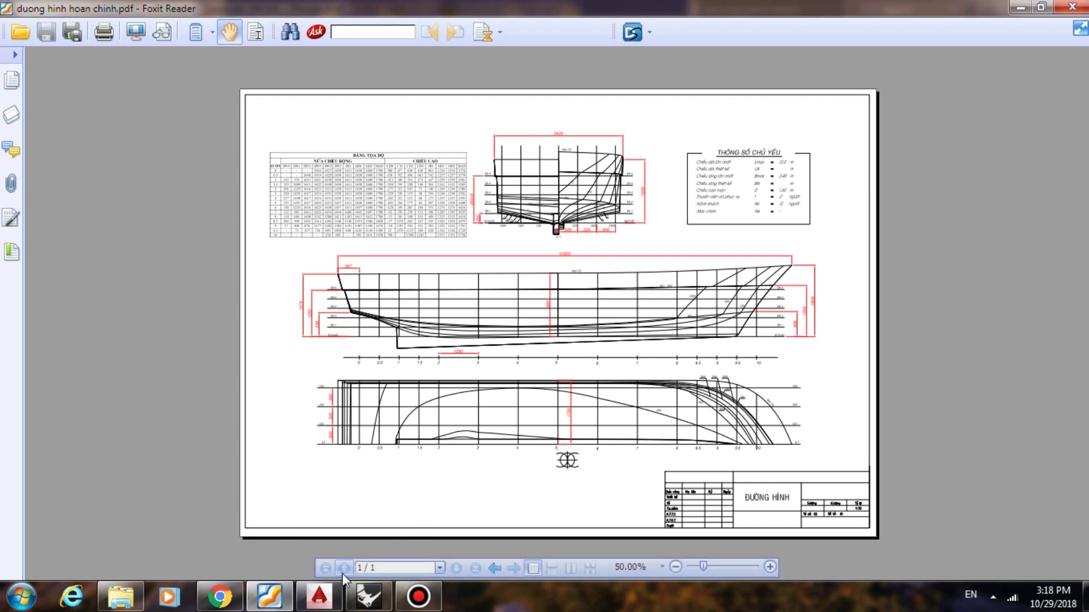
# Switch back to Rhinoceros and create a new layer named "duong bao"
pyautogui.click(369, 595)
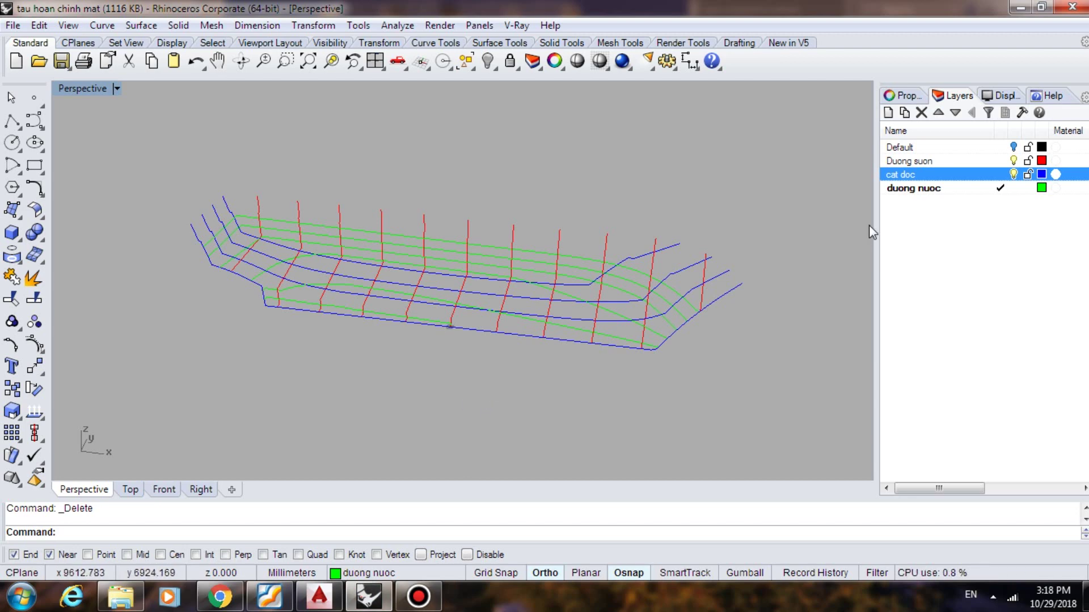
pyautogui.rightClick(905, 237)
pyautogui.click(942, 247)
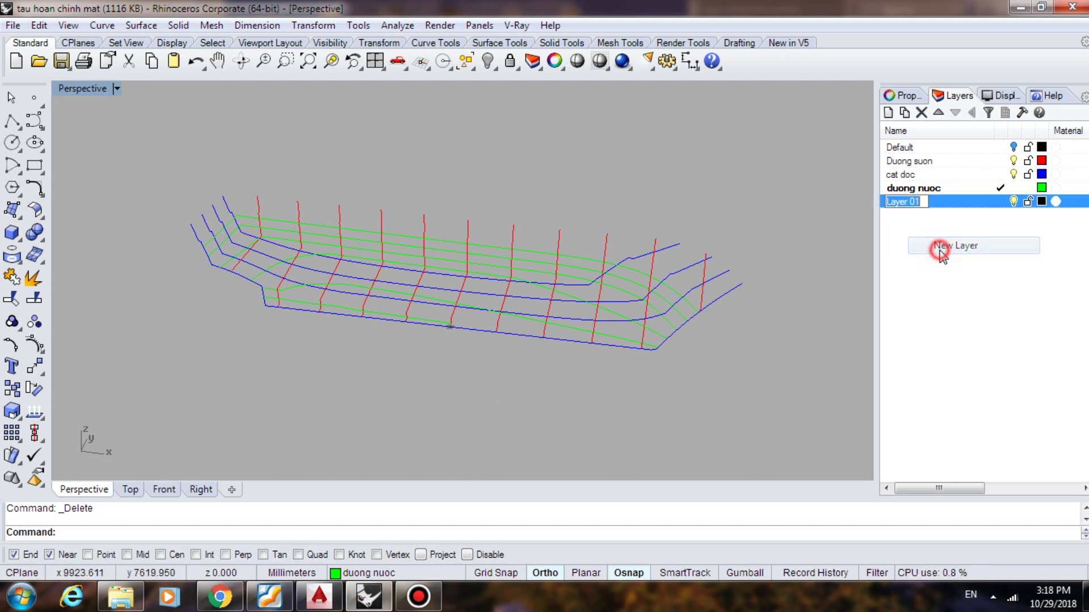
pyautogui.write('duo')
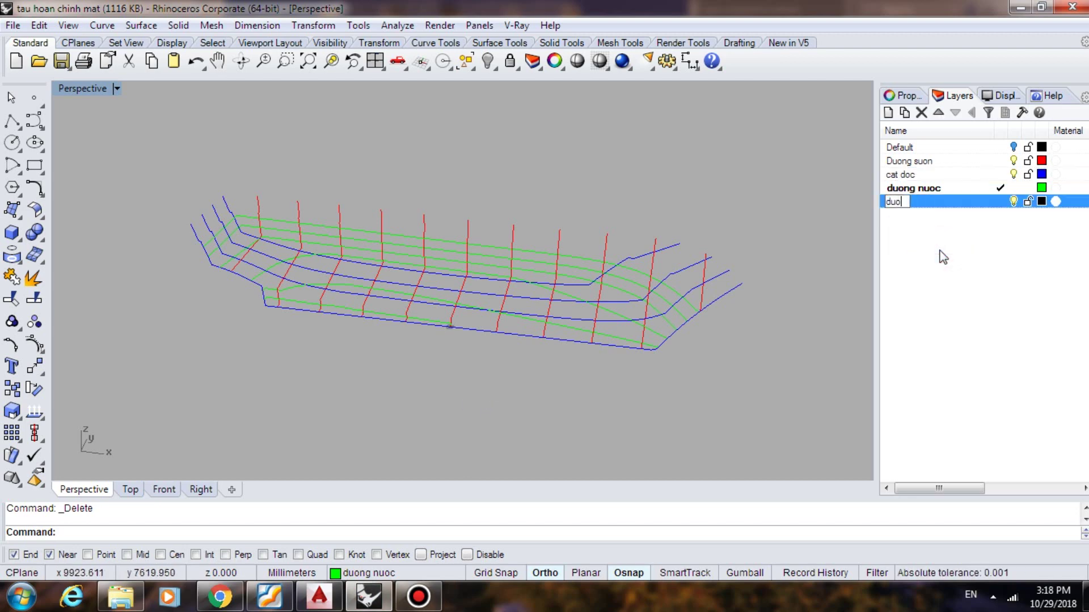
pyautogui.write('ng bao')
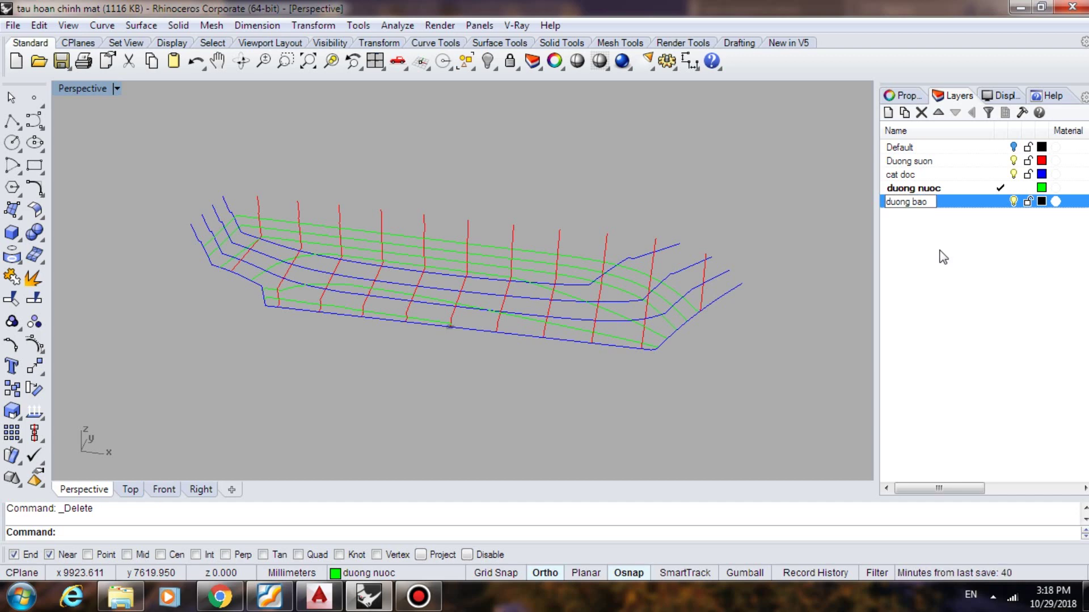
pyautogui.press('Return')
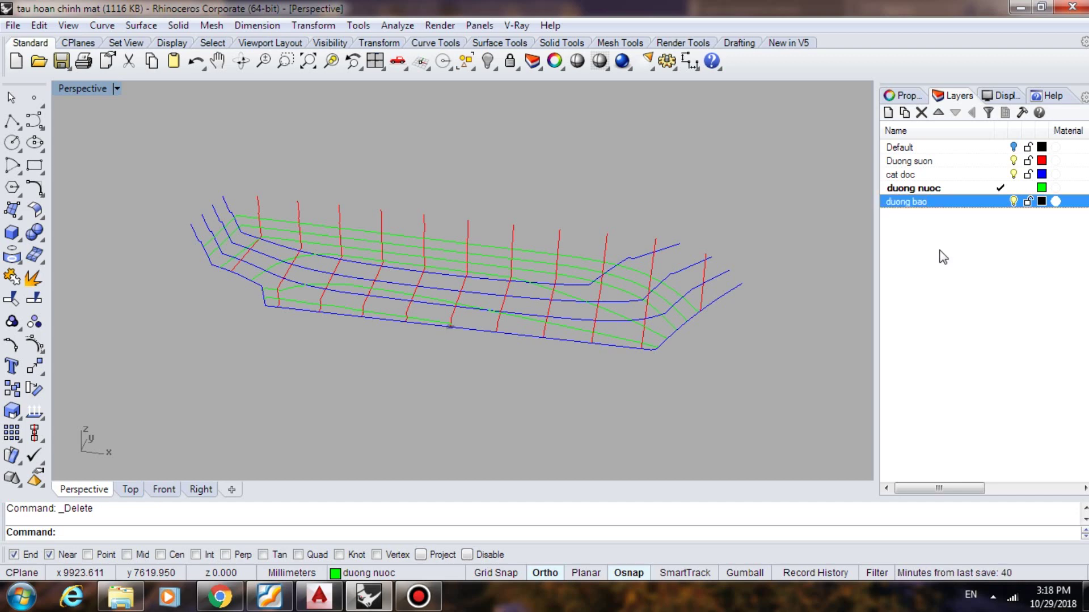
# Set the duong bao layer's colour to Gold and make it the current layer
pyautogui.click(1042, 202)
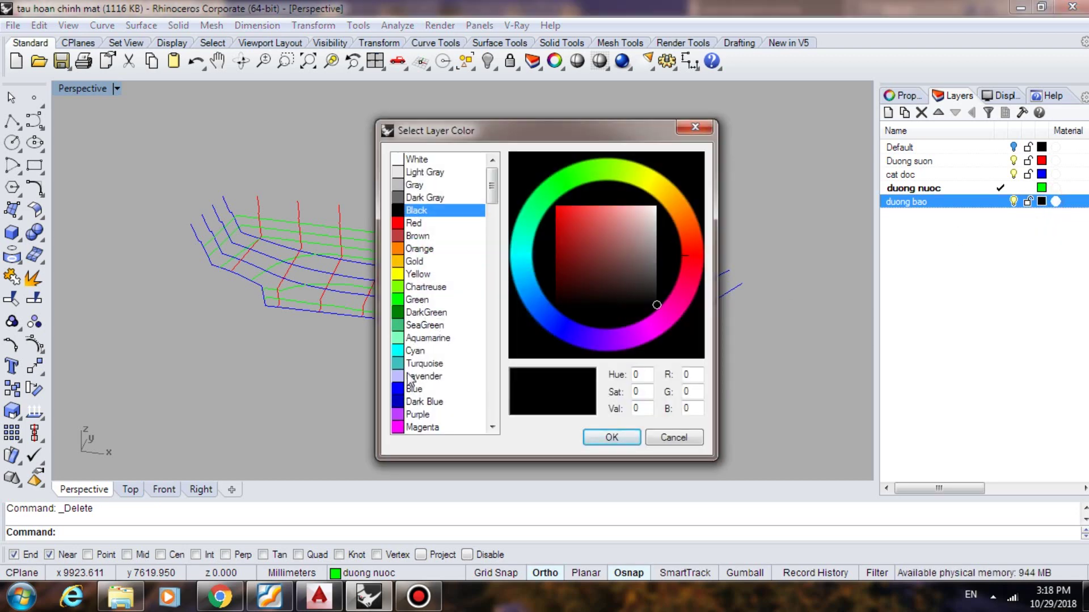
pyautogui.click(404, 261)
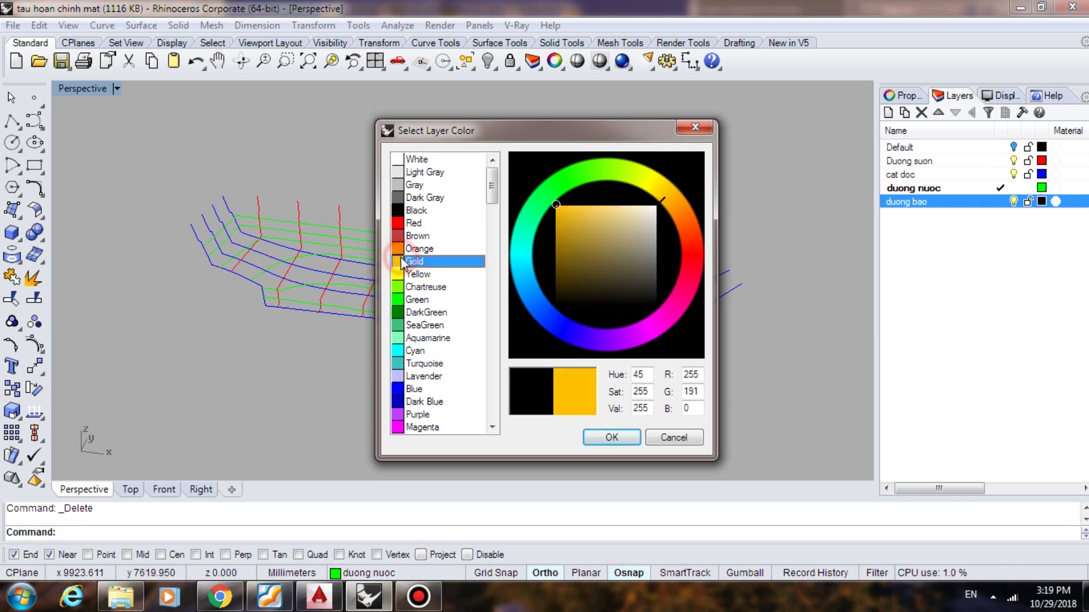
pyautogui.click(615, 439)
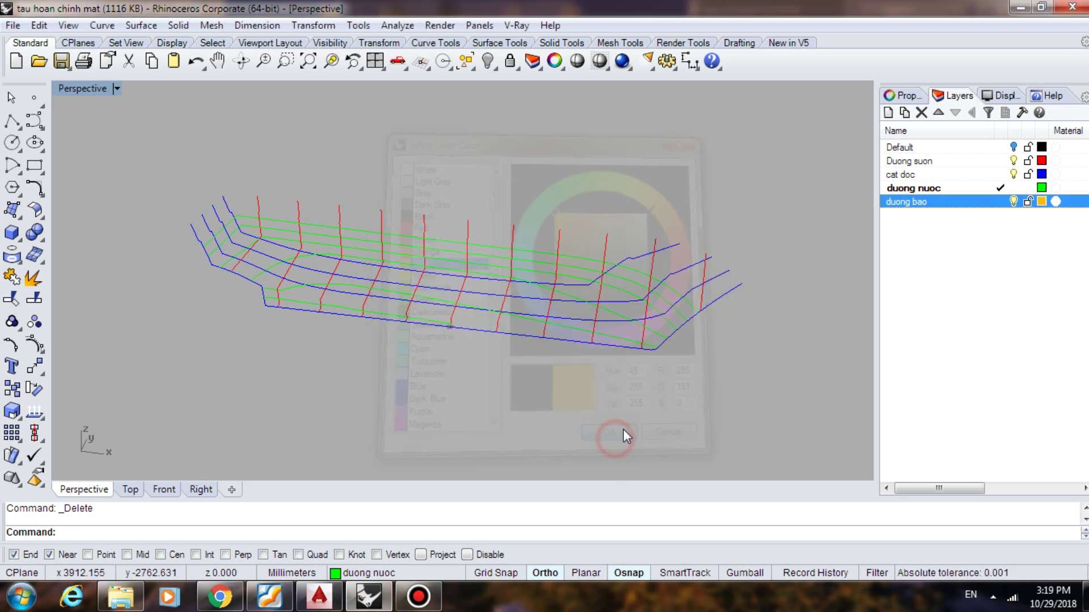
pyautogui.click(1001, 202)
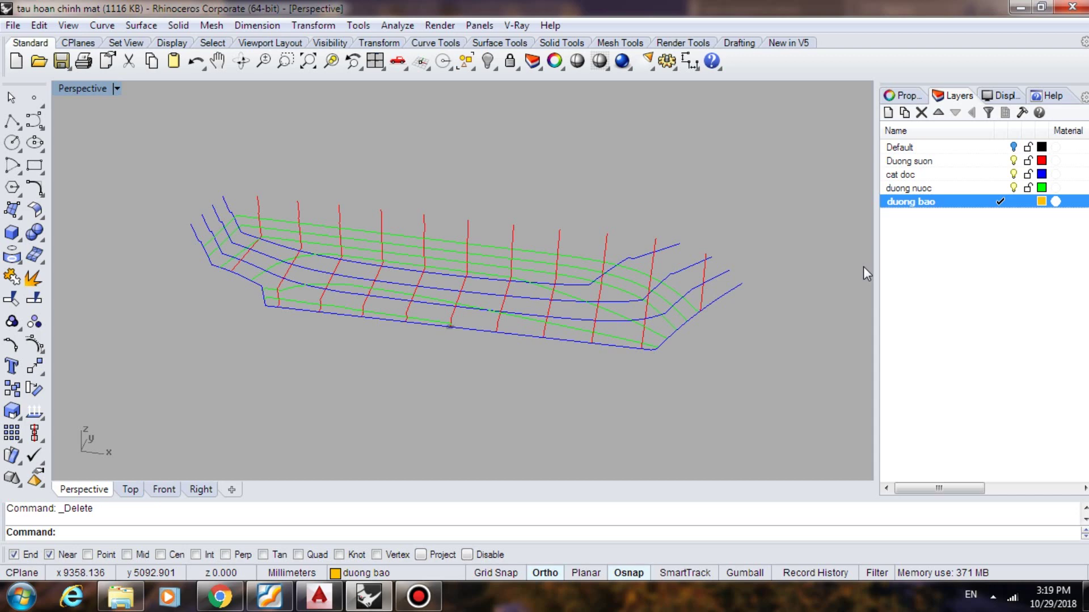
# Turn on the Default layer with the hull surfaces and turn off the Duong suon, cat doc and duong nuoc layers
pyautogui.moveTo(729, 292)
pyautogui.mouseDown(button='right')
pyautogui.moveTo(619, 308)
pyautogui.moveTo(717, 290)
pyautogui.mouseUp(button='right')
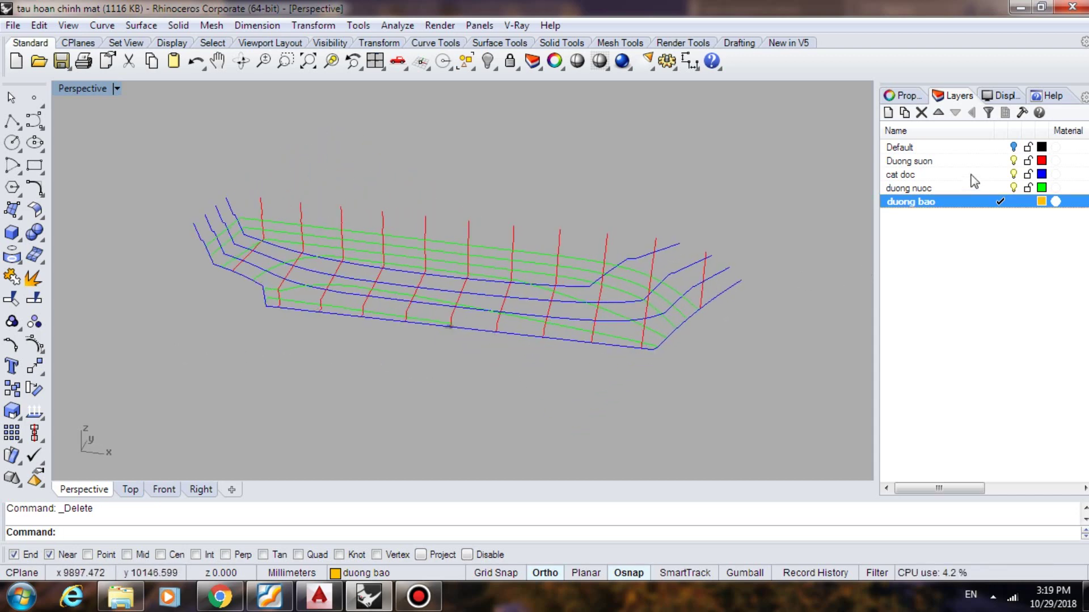
pyautogui.click(1013, 147)
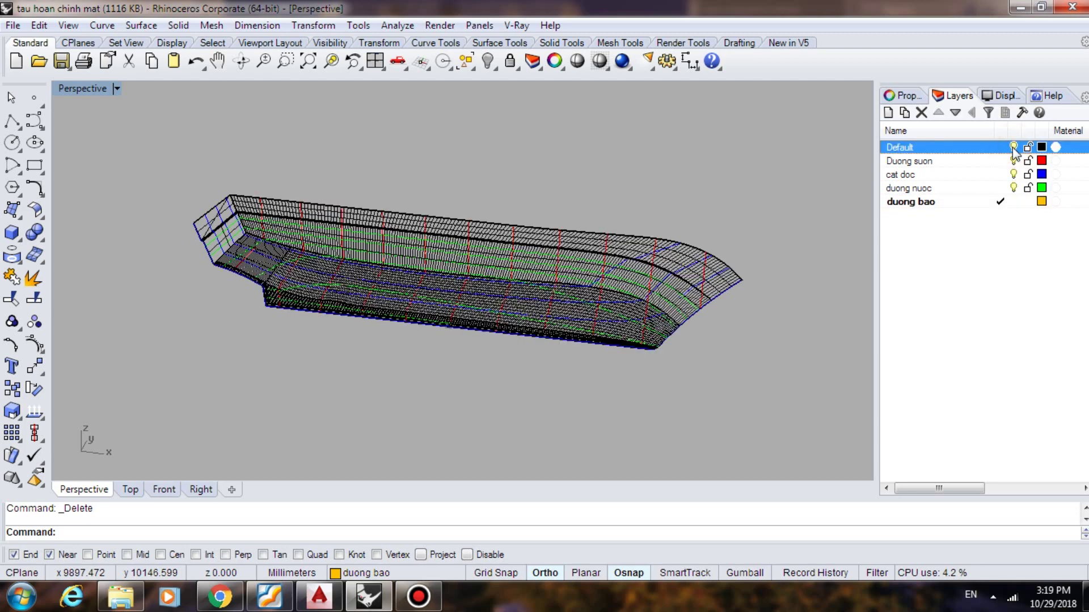
pyautogui.click(1013, 161)
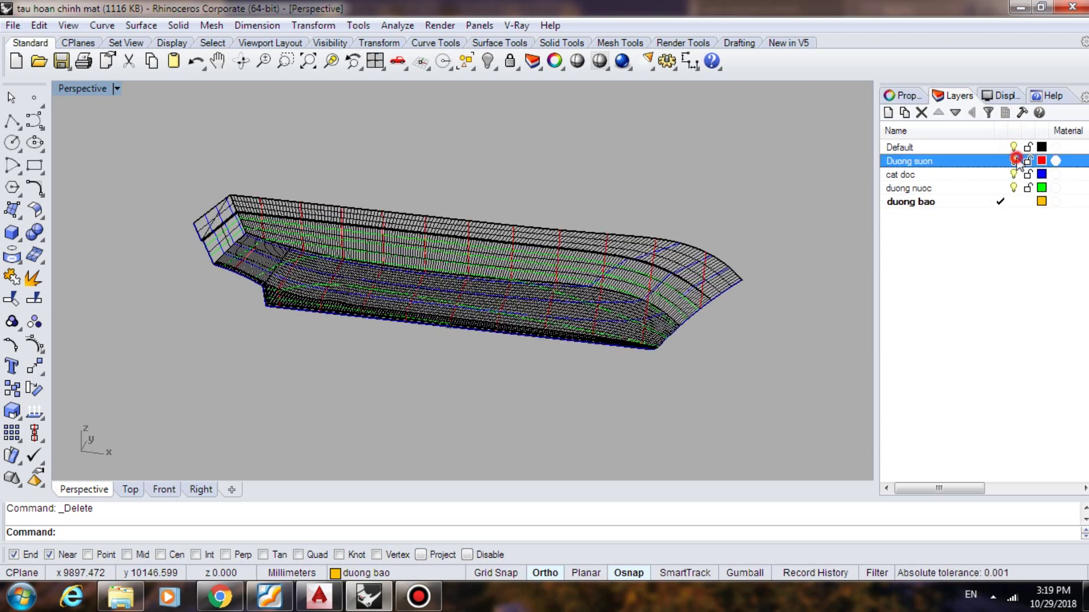
pyautogui.click(1013, 175)
pyautogui.click(1014, 188)
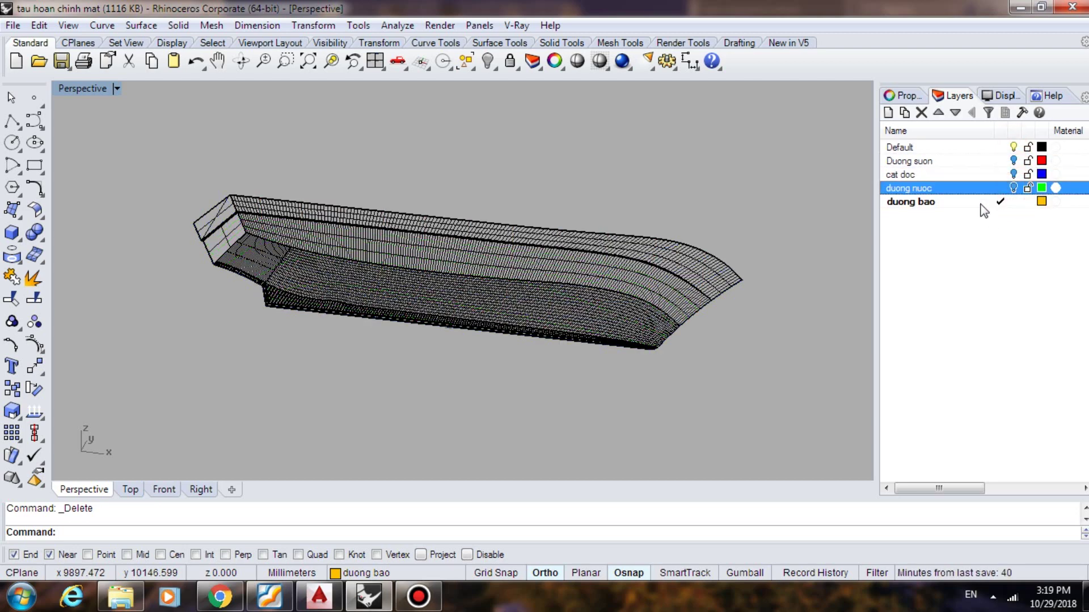
pyautogui.click(941, 203)
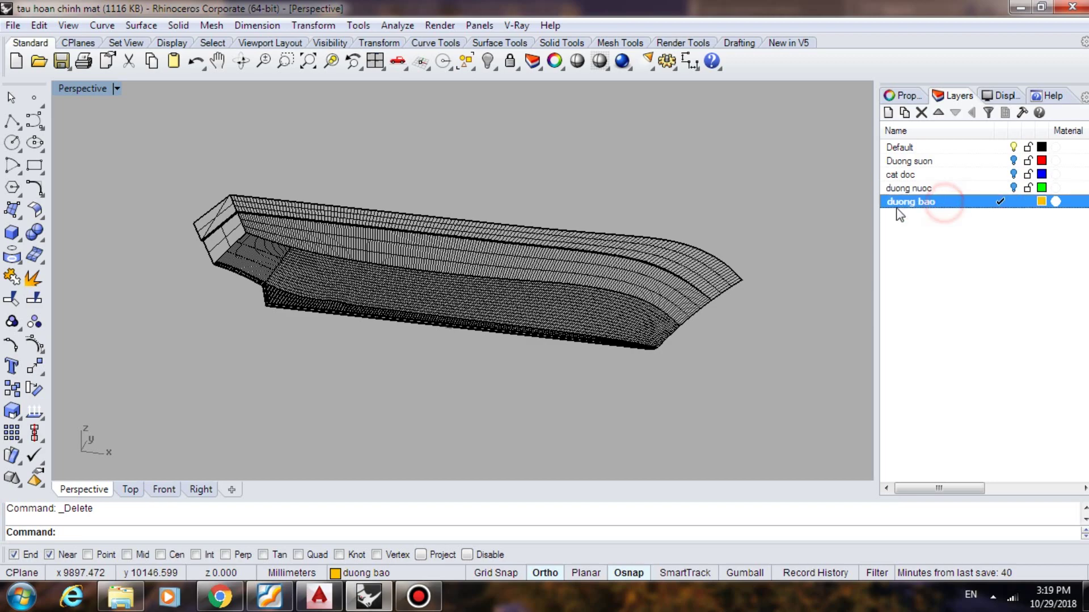
# Examine the hull shell's surface edges from the stern transom to the bow in the perspective view
pyautogui.moveTo(518, 256); pyautogui.dragTo(239, 242, button='right')
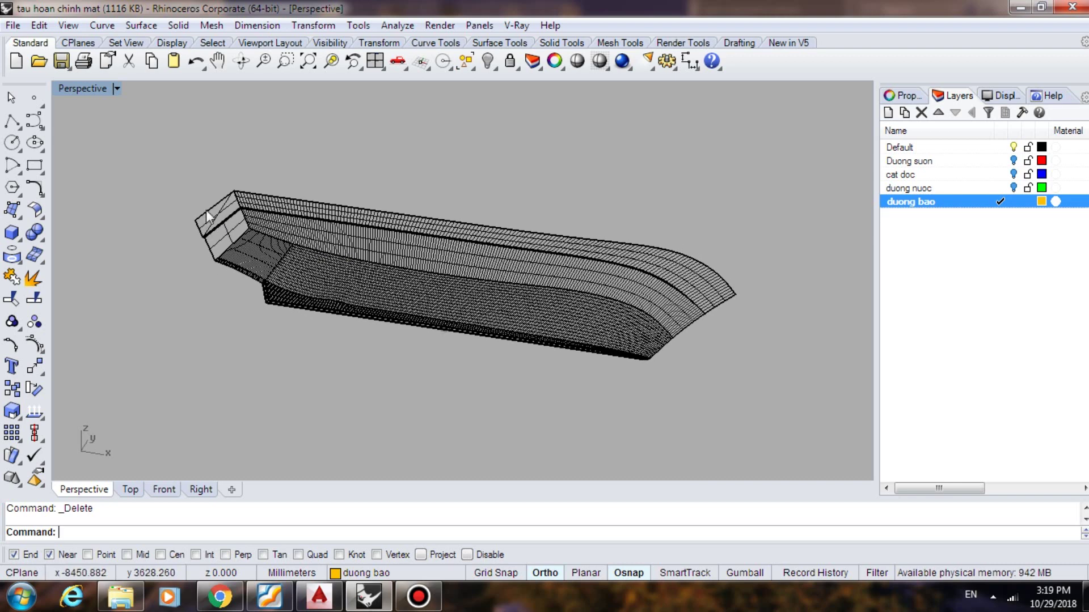
pyautogui.scroll(2, 225, 211)
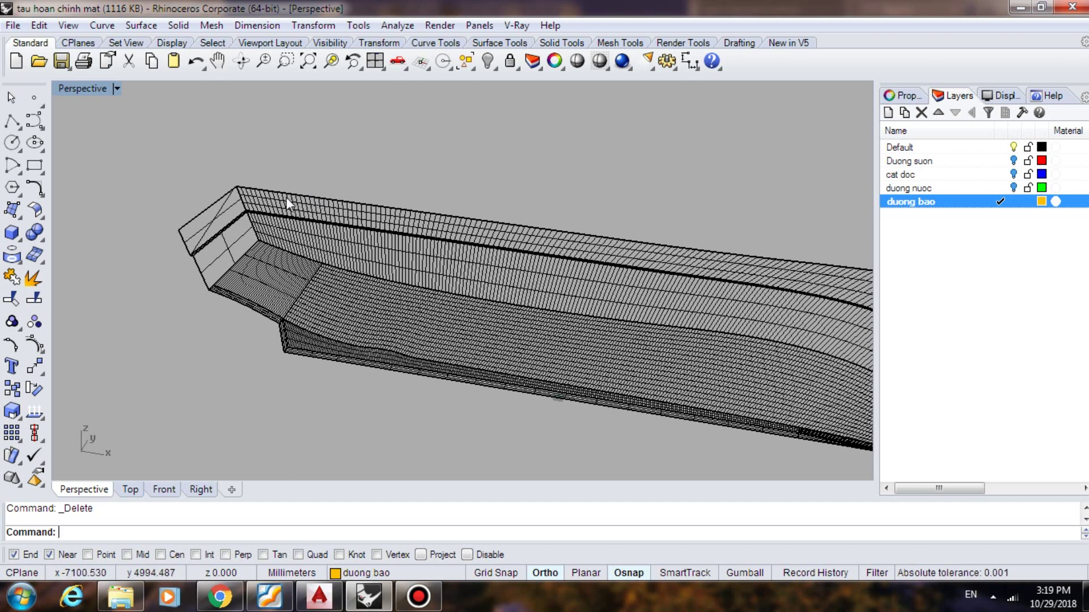
pyautogui.scroll(-2, 286, 198)
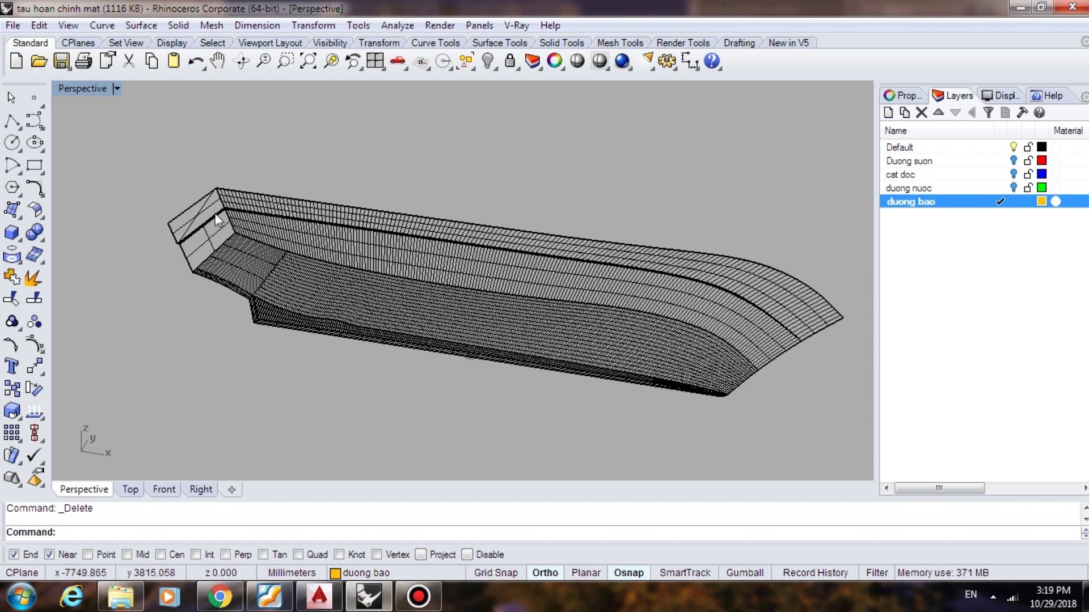
pyautogui.scroll(4, 215, 213)
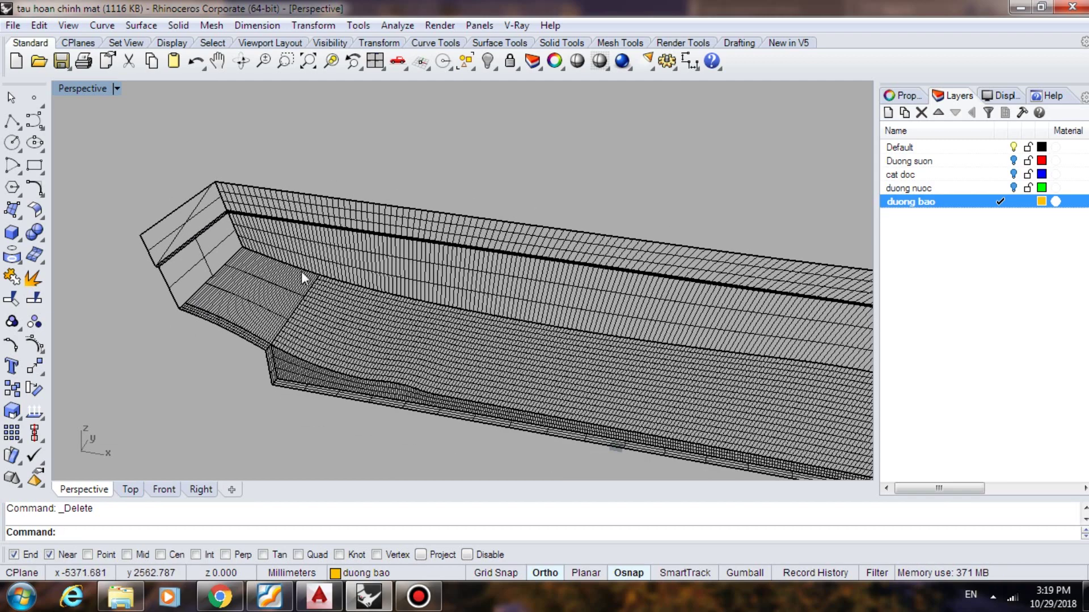
pyautogui.scroll(-3, 377, 279)
pyautogui.scroll(4, 658, 306)
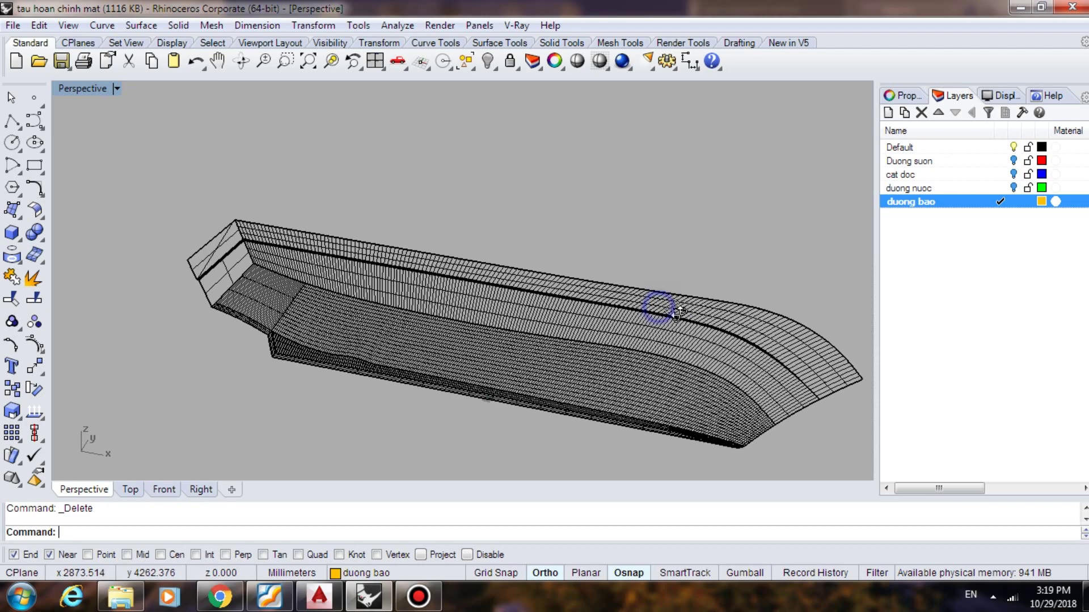
pyautogui.scroll(-1, 661, 361)
pyautogui.moveTo(661, 362); pyautogui.dragTo(737, 358, button='right')
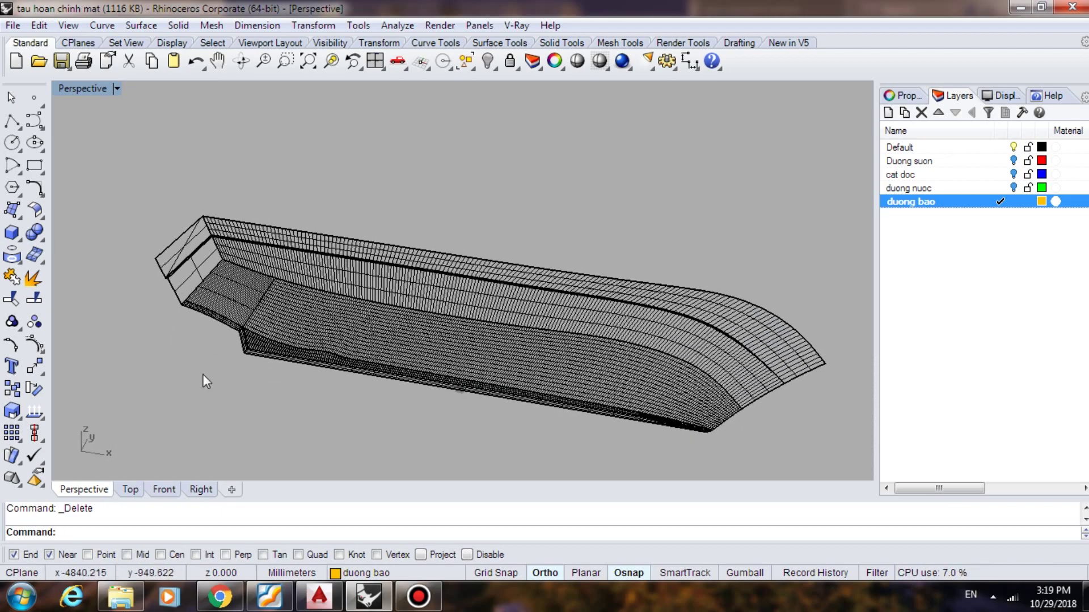
# Duplicate the transom's top edge and the hull side's top edge onto the current layer with DupEdge
pyautogui.click(12, 257)
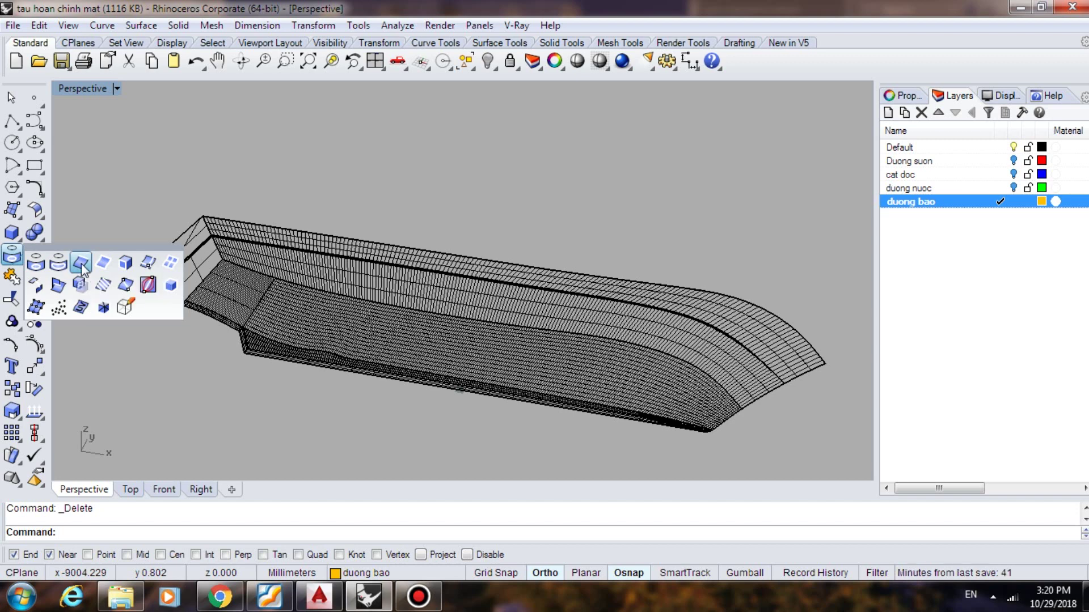
pyautogui.click(81, 262)
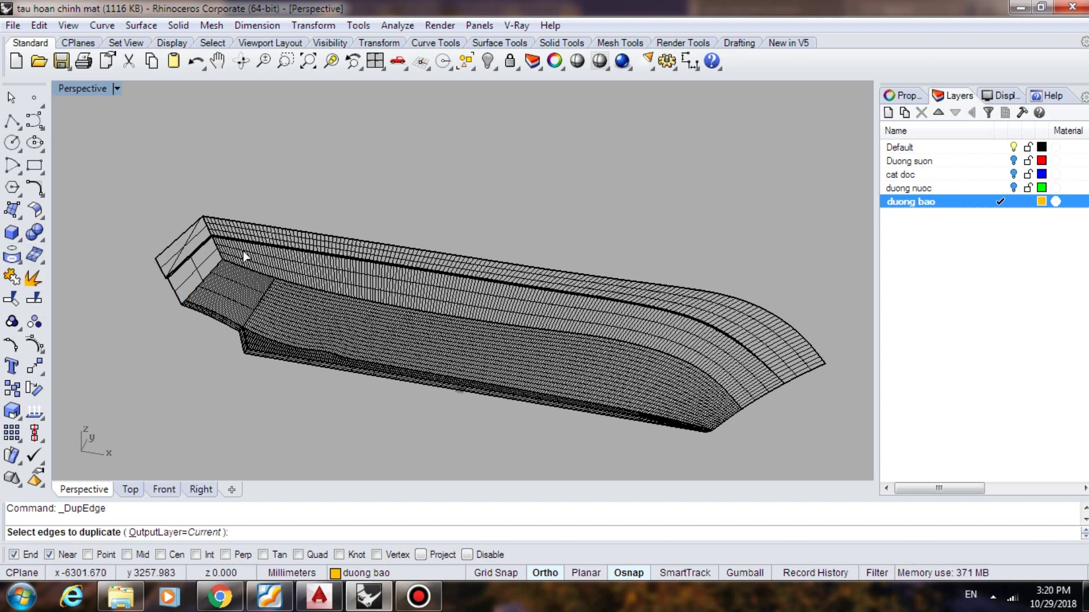
pyautogui.scroll(4, 243, 250)
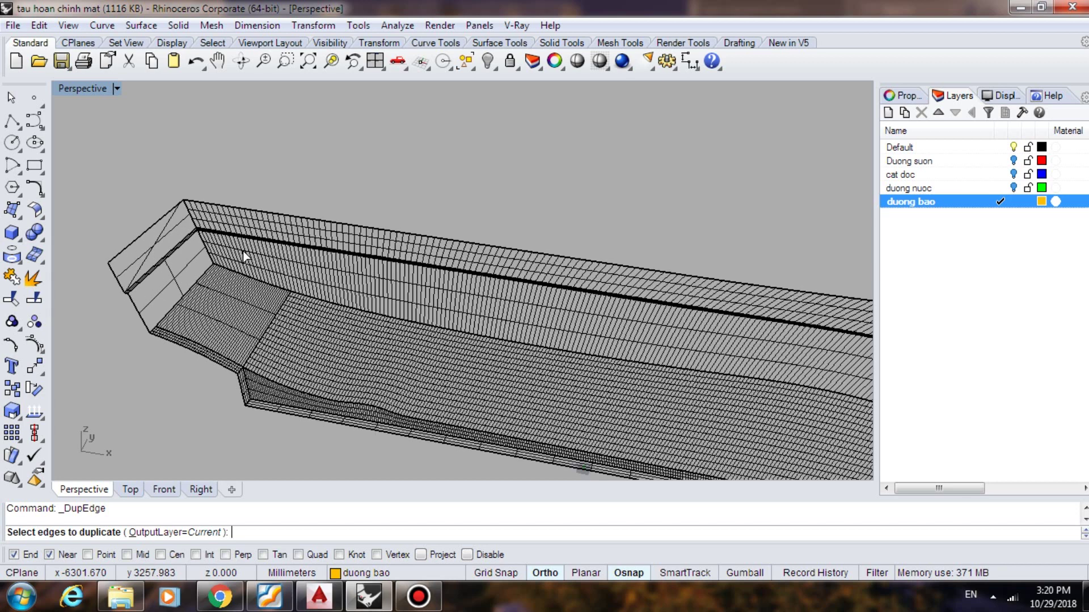
pyautogui.click(152, 225)
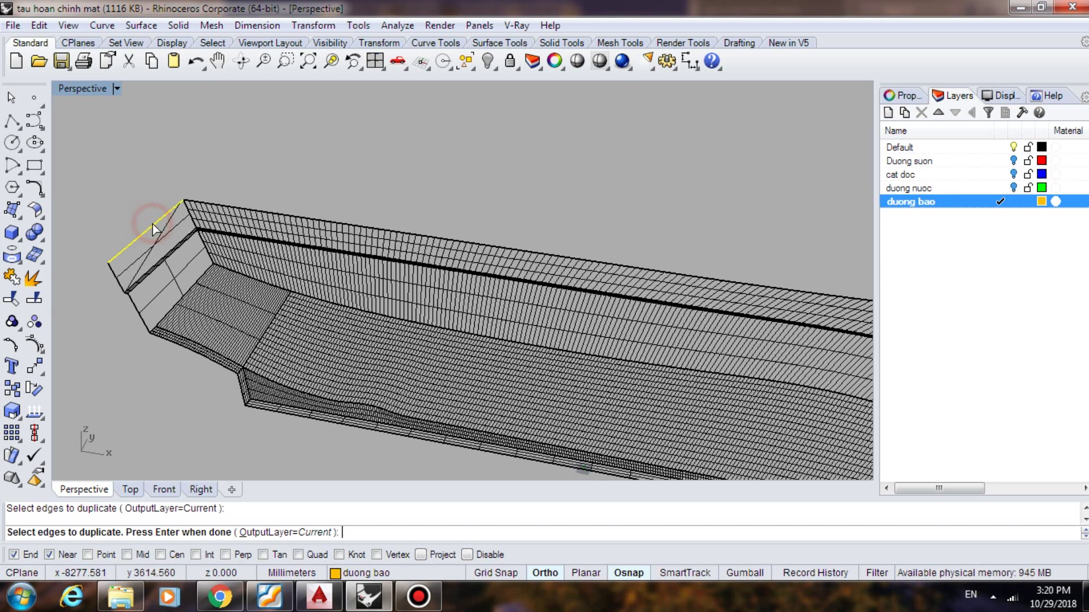
pyautogui.click(232, 212)
pyautogui.scroll(-3, 226, 213)
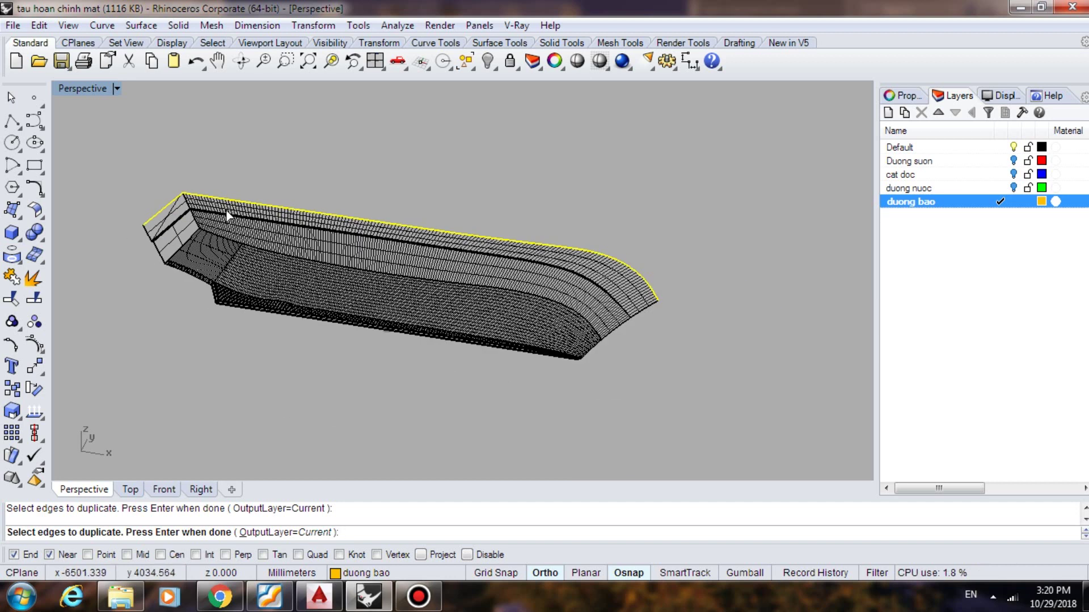
pyautogui.press('Return')
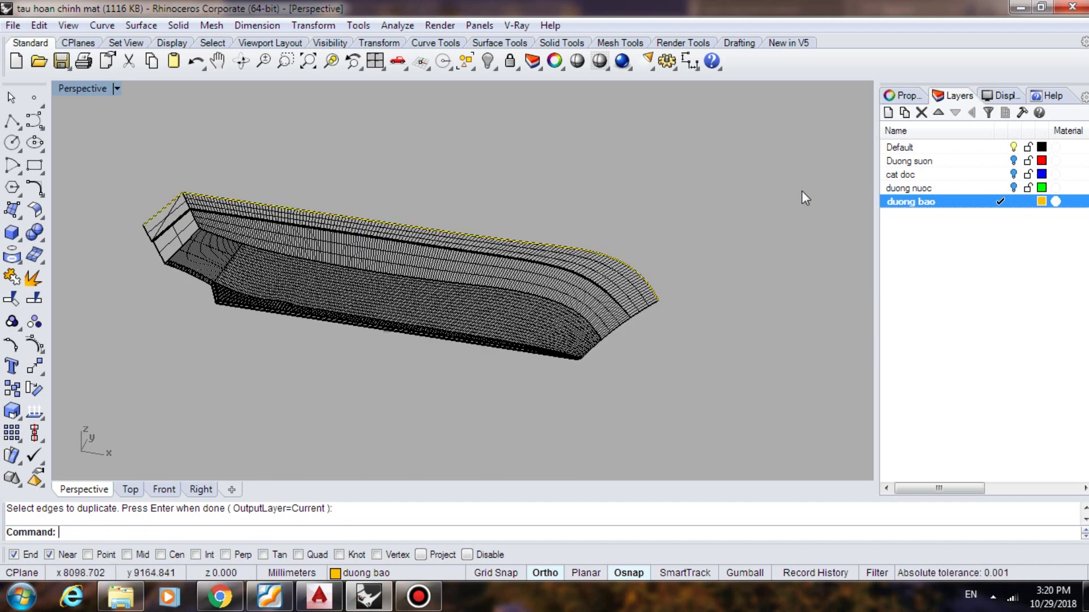
# Hide the Default layer to check the duplicated top edge curves, show it again and clear the selection
pyautogui.click(1013, 147)
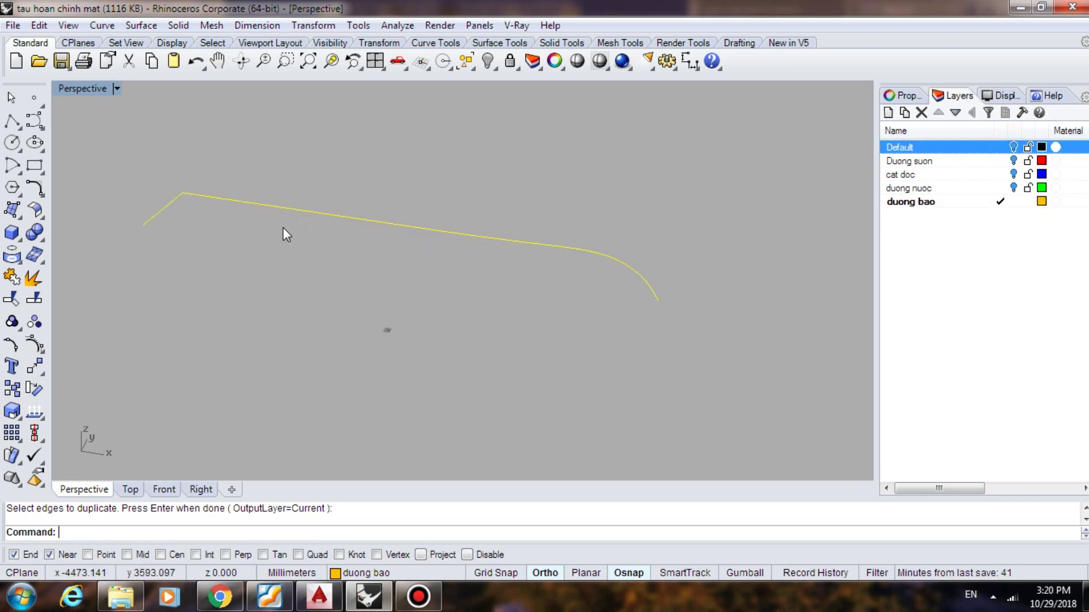
pyautogui.click(1013, 147)
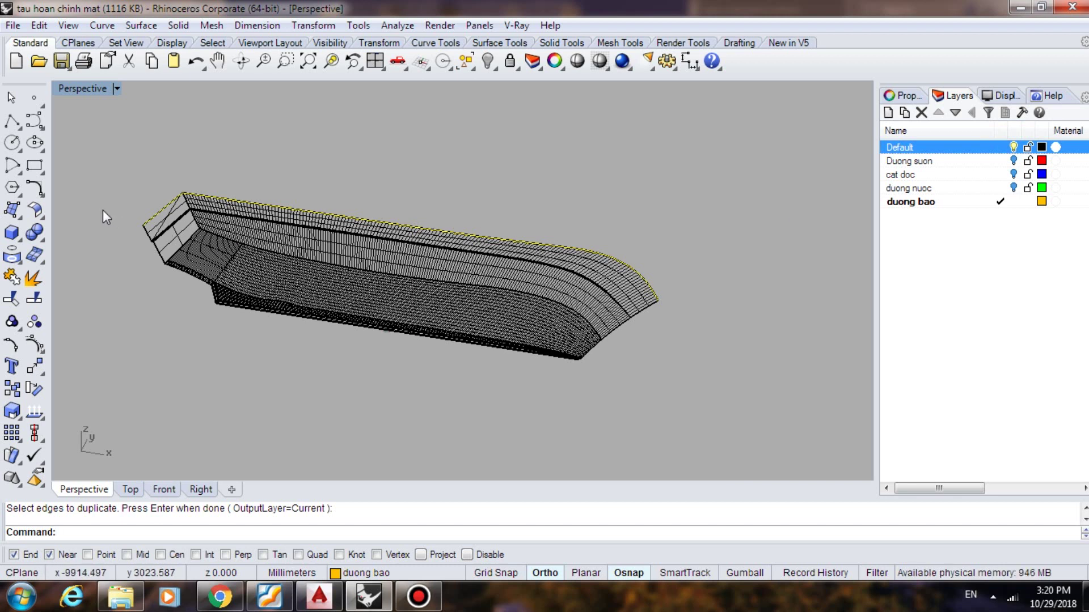
pyautogui.click(75, 250)
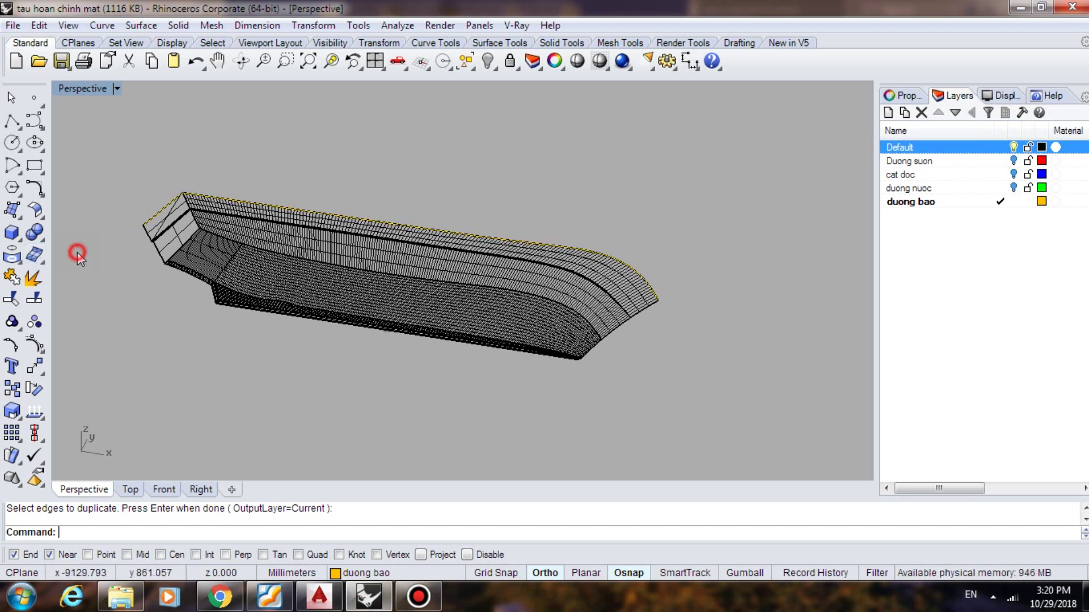
# Restart DupEdge and select the upper edges of the narrow band along the transom and hull side, including the corner piece
pyautogui.click(18, 263)
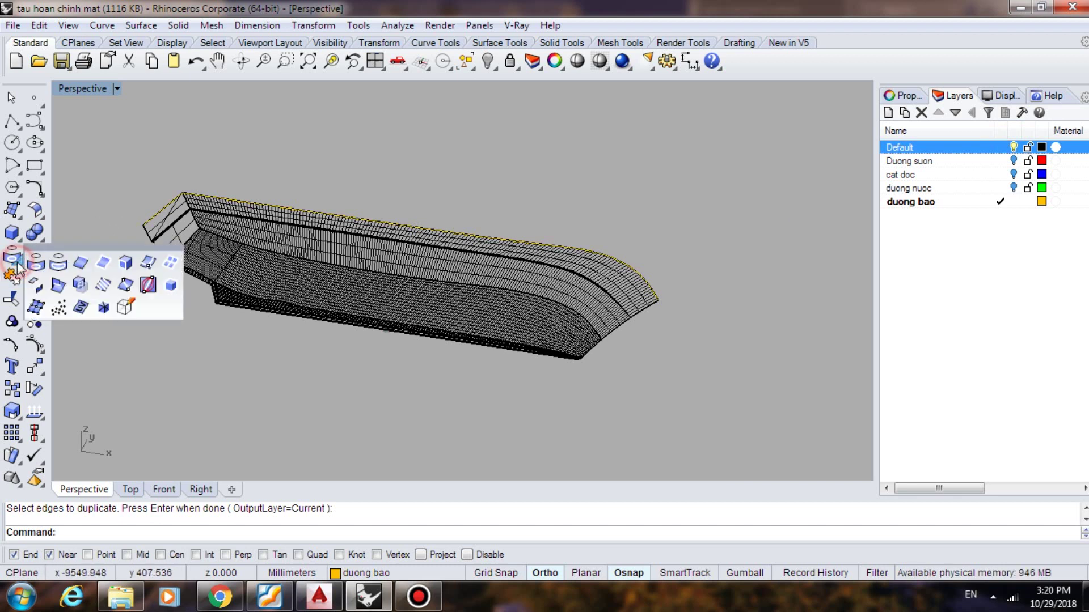
pyautogui.click(78, 264)
pyautogui.scroll(8, 142, 258)
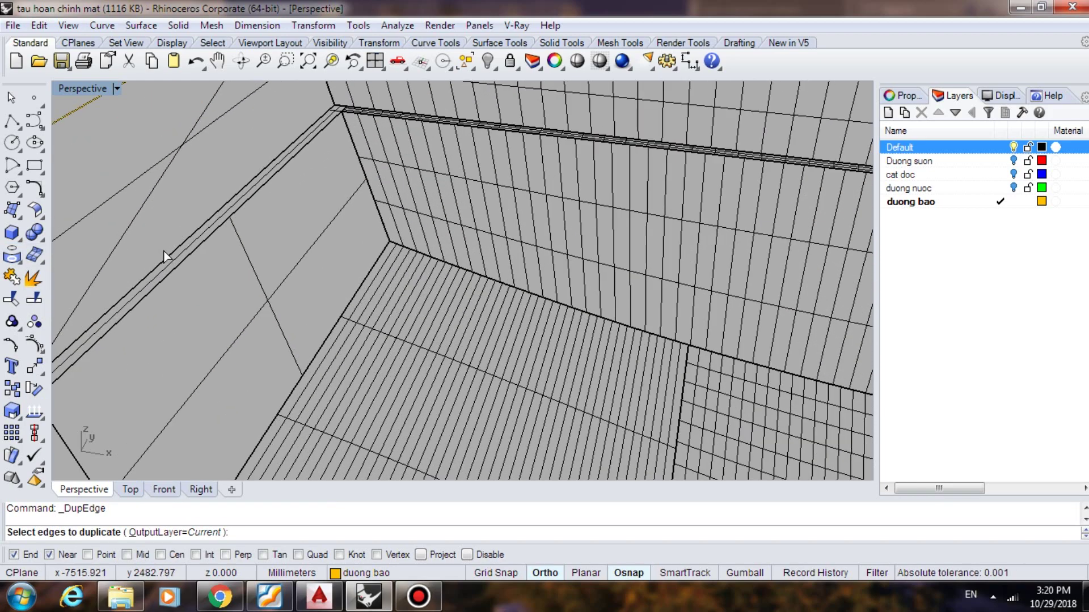
pyautogui.click(170, 262)
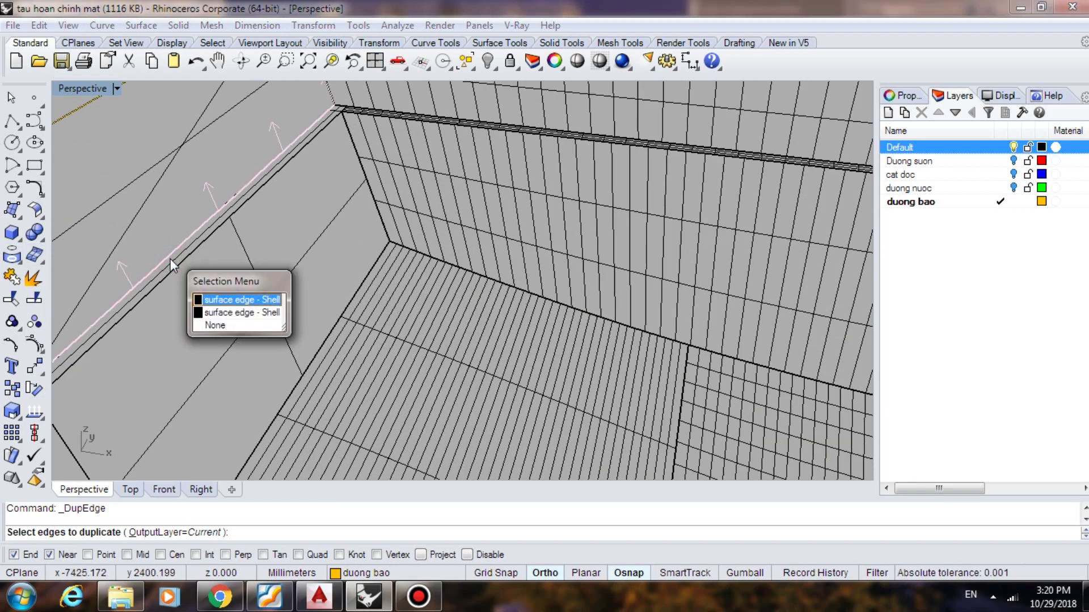
pyautogui.click(209, 293)
pyautogui.scroll(3, 369, 111)
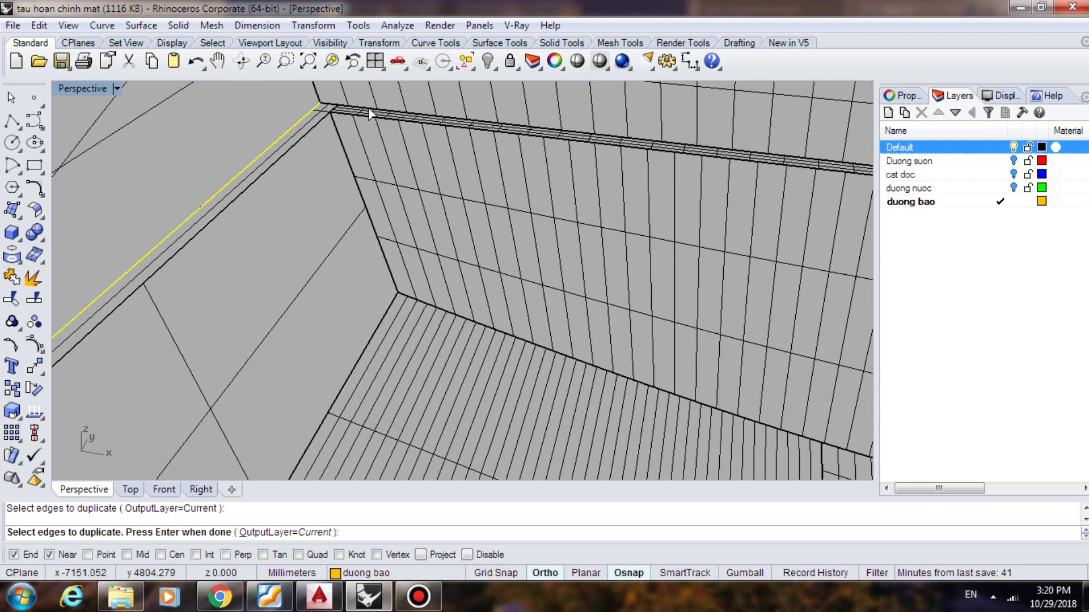
pyautogui.click(367, 108)
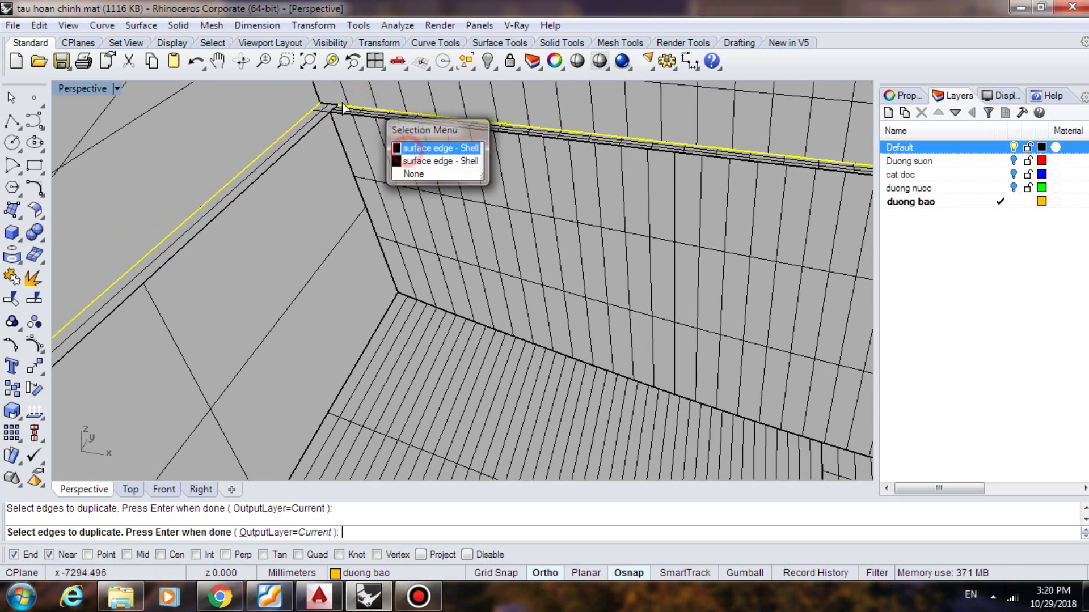
pyautogui.click(352, 110)
pyautogui.click(330, 105)
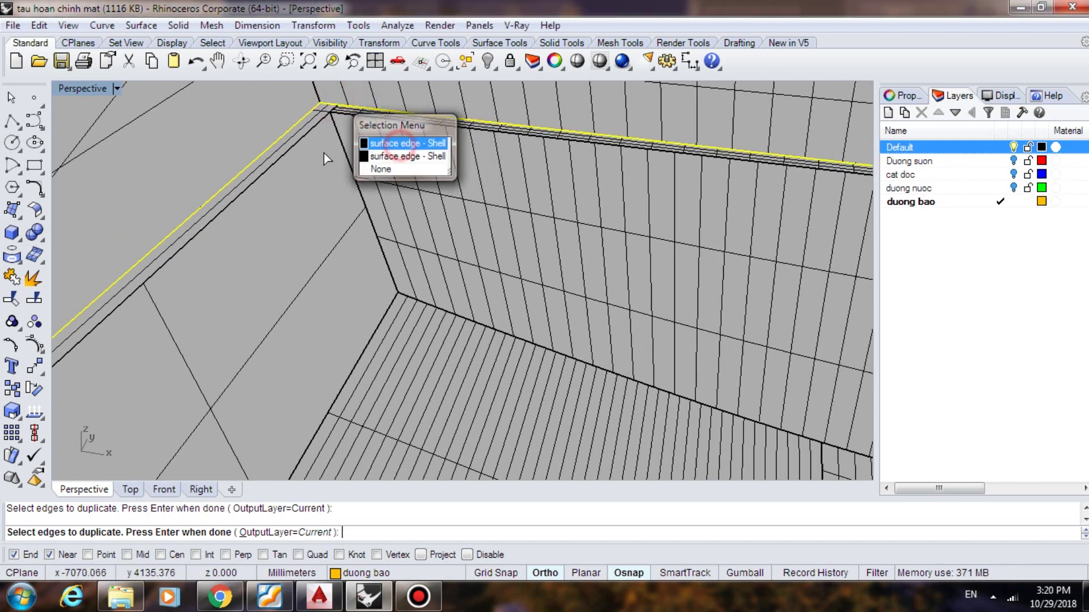
# Add the narrow band's lower edges along the transom and hull side to the edges to duplicate
pyautogui.scroll(-5, 270, 198)
pyautogui.scroll(5, 301, 228)
pyautogui.click(289, 211)
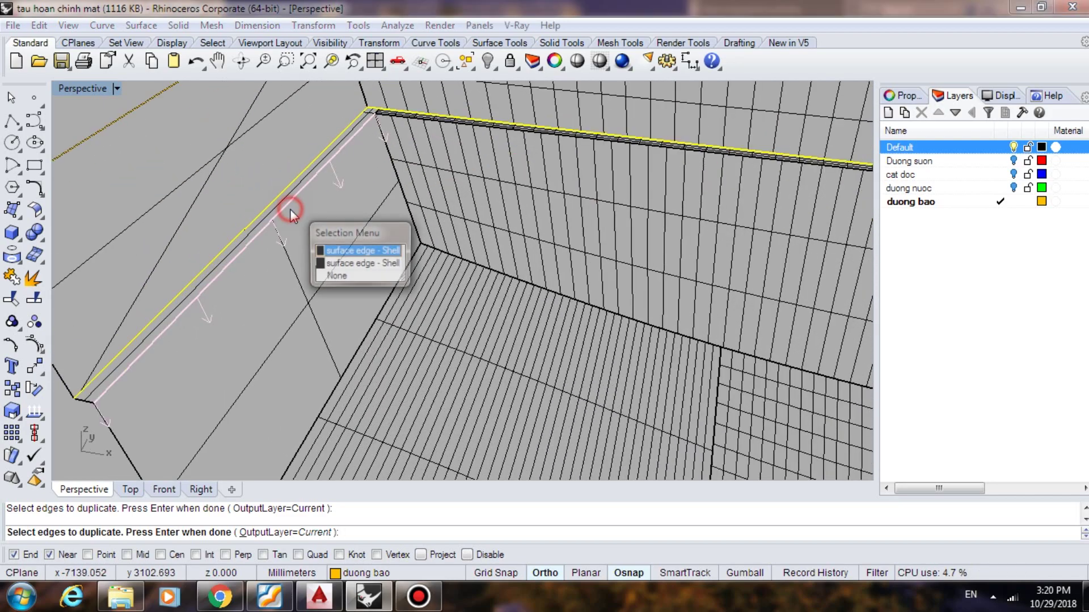
pyautogui.click(362, 253)
pyautogui.scroll(3, 406, 114)
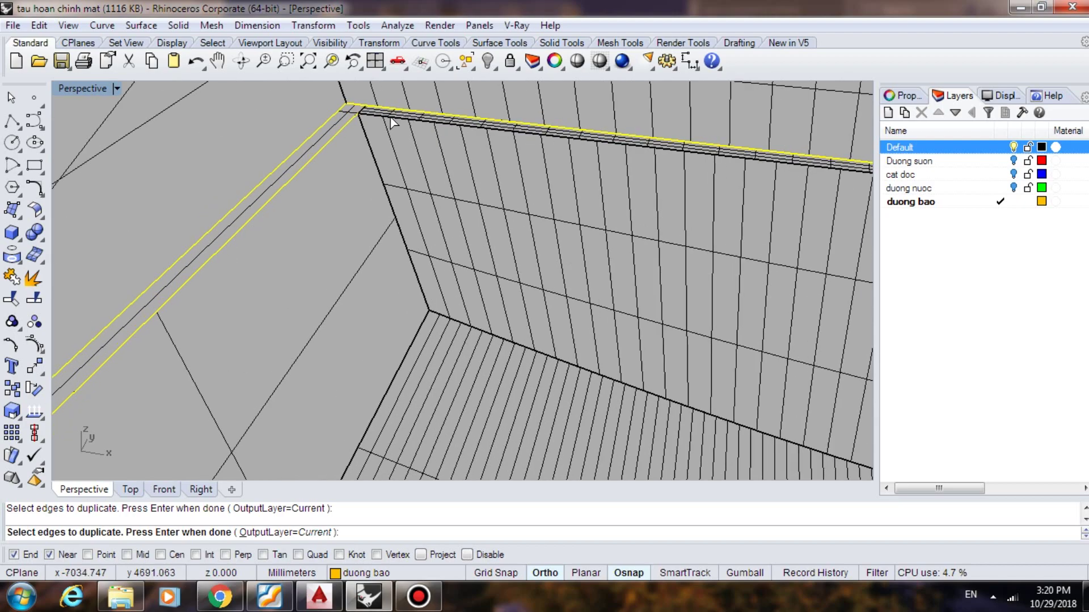
pyautogui.click(391, 110)
pyautogui.click(440, 161)
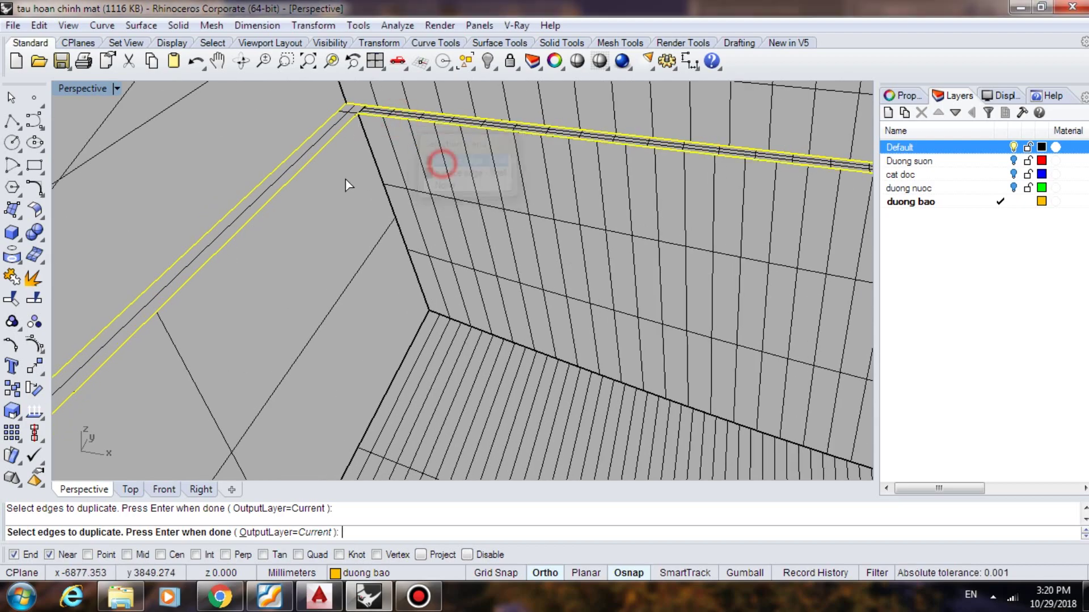
# Add the transom's bottom edge and the chine edges along the hull side's lower boundary to the edges to duplicate
pyautogui.scroll(-5, 325, 185)
pyautogui.scroll(-2, 324, 185)
pyautogui.scroll(3, 397, 210)
pyautogui.scroll(5, 142, 191)
pyautogui.click(149, 175)
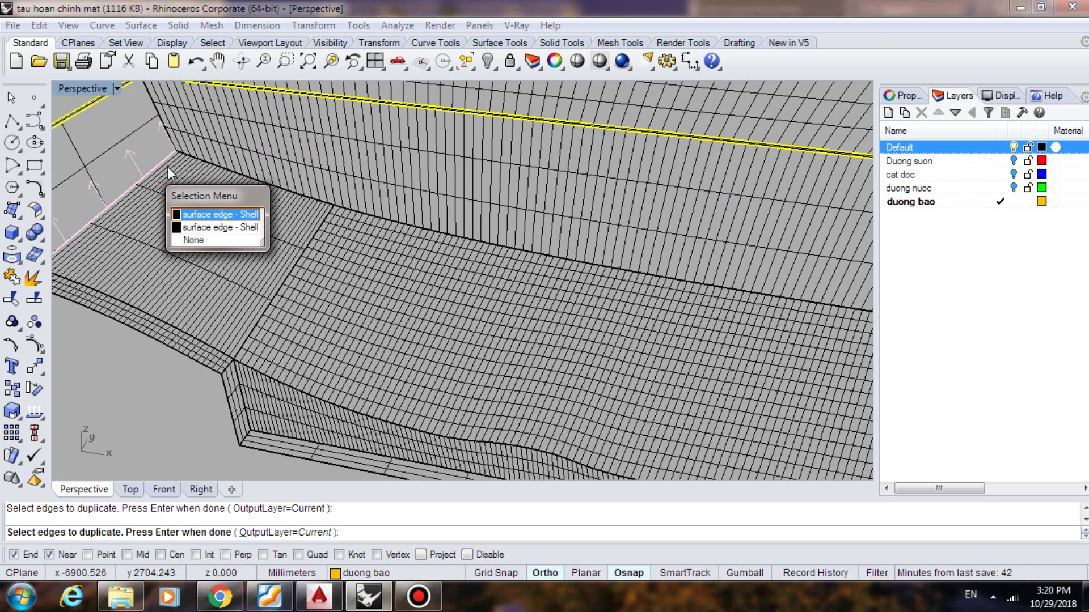
pyautogui.click(216, 215)
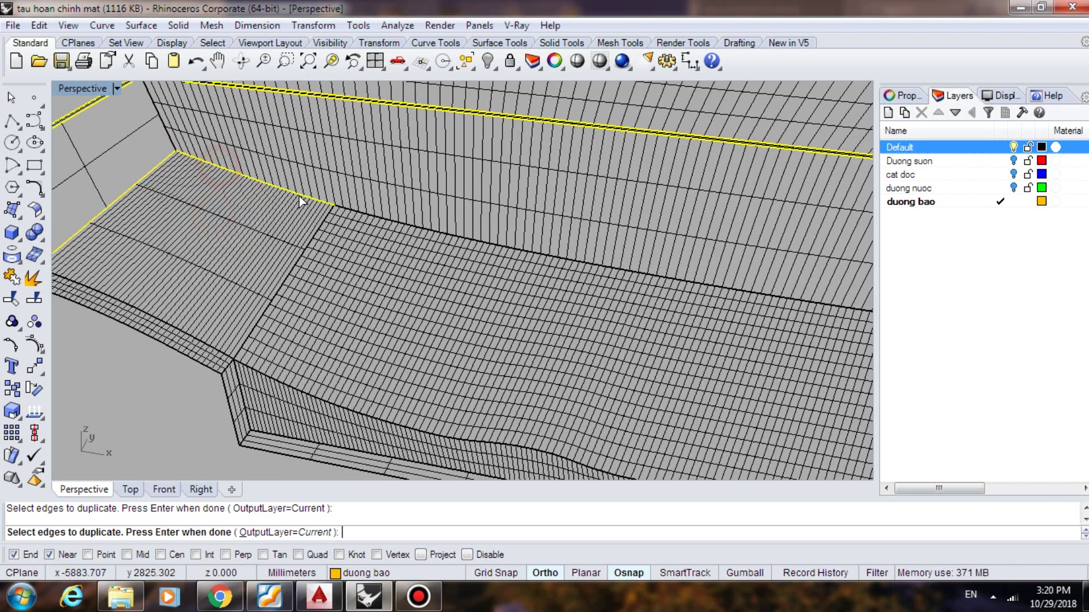
pyautogui.click(365, 214)
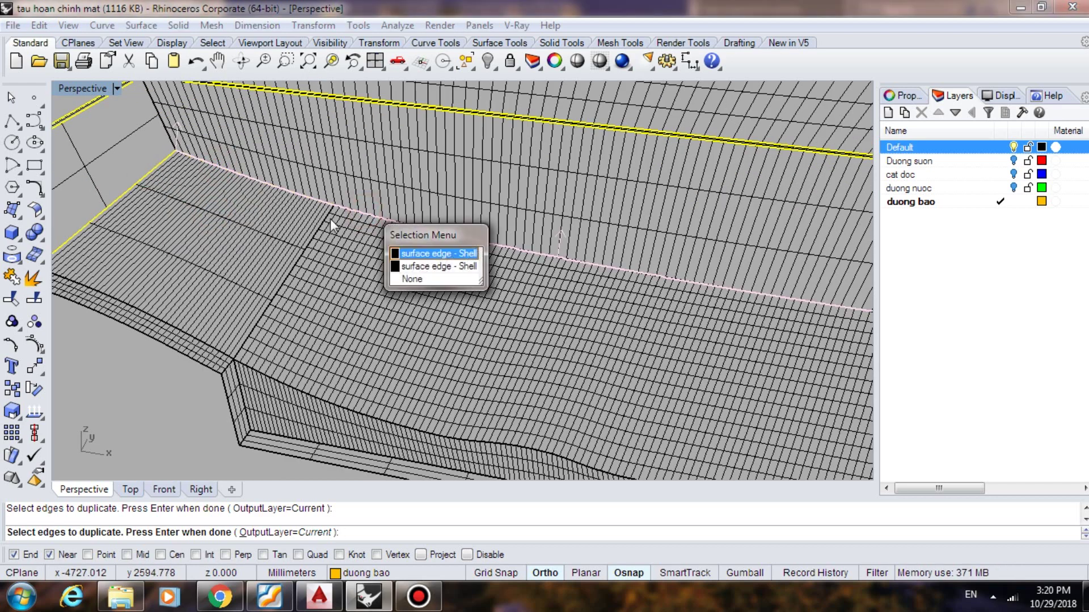
pyautogui.click(422, 253)
# Add the keel's upper edge, the short cross edge at its aft end and the keel's upright aft edge to the selection
pyautogui.scroll(-3, 306, 227)
pyautogui.scroll(-2, 306, 227)
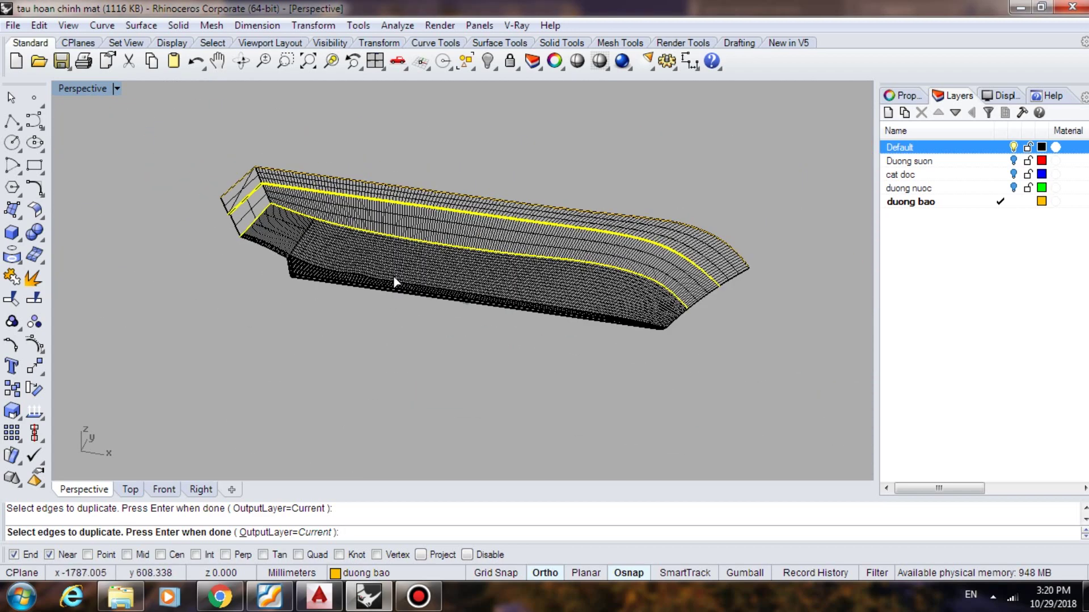
pyautogui.scroll(2, 272, 250)
pyautogui.scroll(1, 209, 226)
pyautogui.scroll(1, 209, 221)
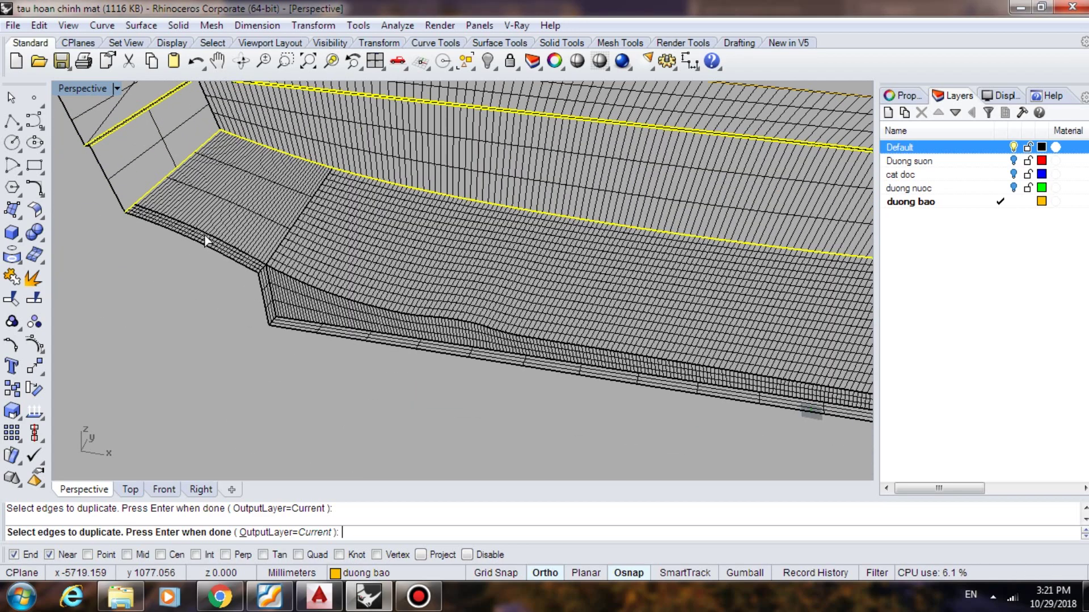
pyautogui.scroll(-2, 165, 260)
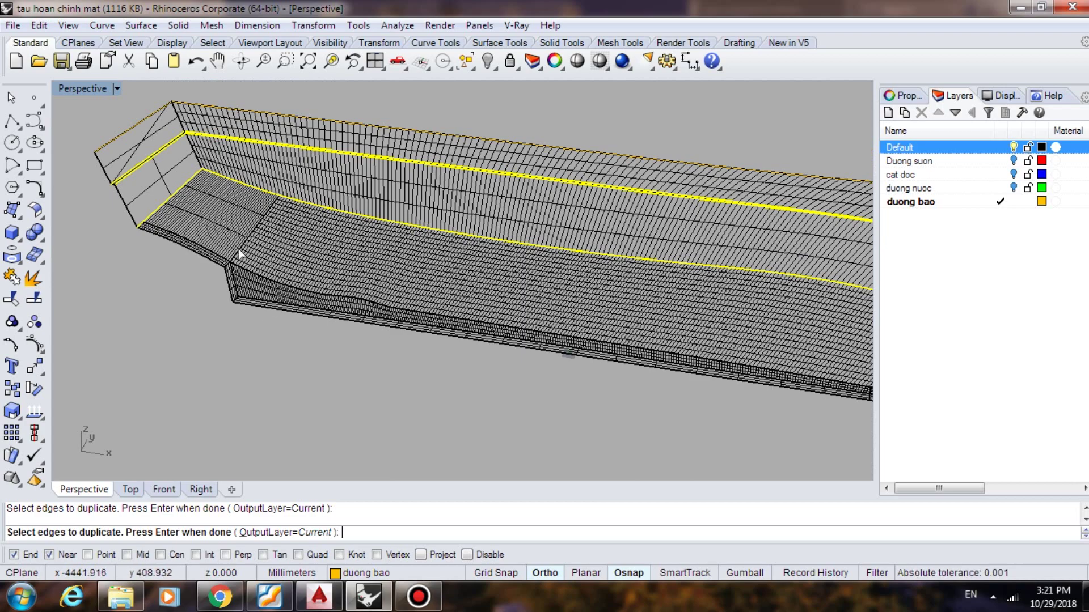
pyautogui.scroll(4, 241, 255)
pyautogui.scroll(1, 250, 274)
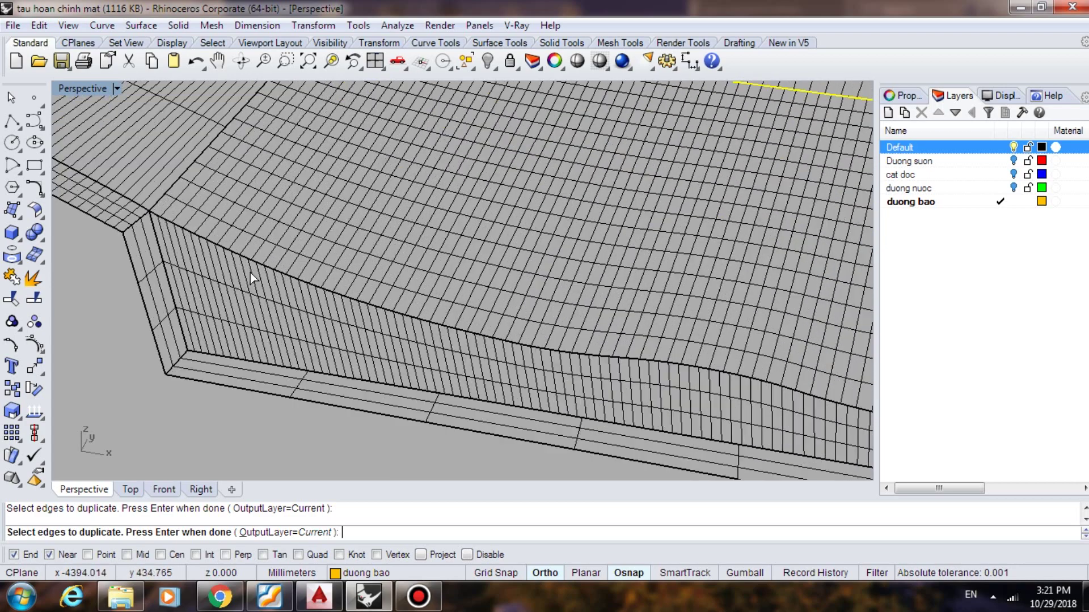
pyautogui.click(254, 263)
pyautogui.scroll(-1, 241, 271)
pyautogui.scroll(3, 215, 271)
pyautogui.click(165, 238)
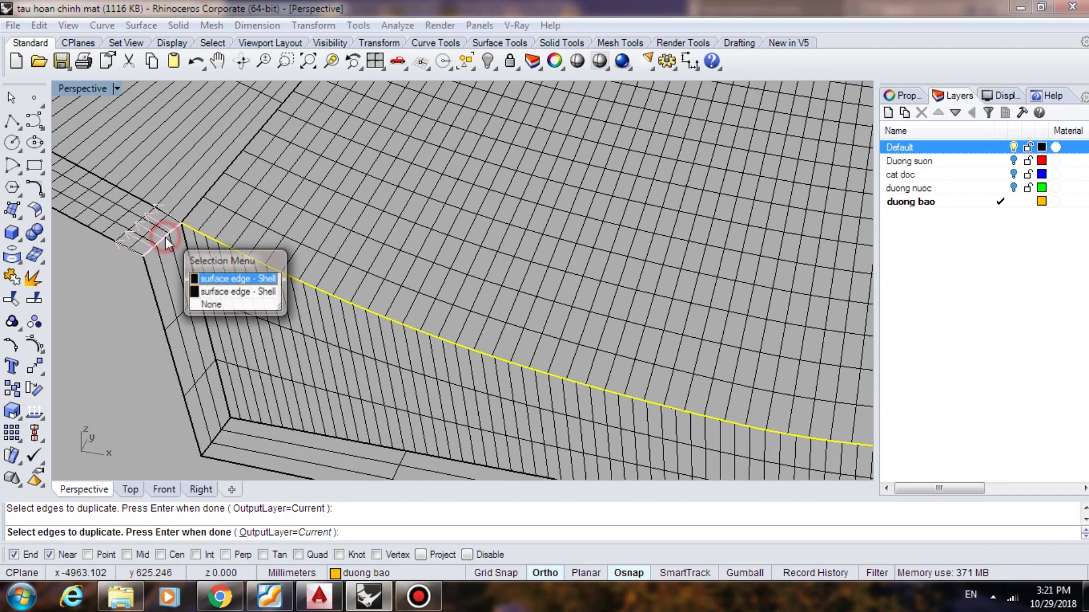
pyautogui.click(230, 279)
pyautogui.click(189, 267)
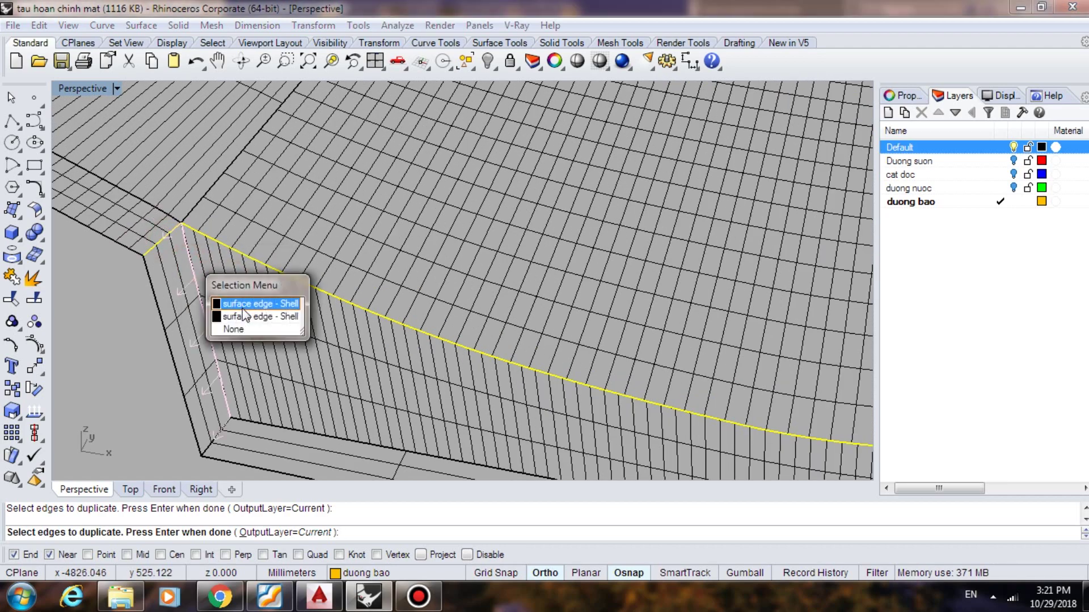
pyautogui.click(243, 298)
# Finish duplicating the selected hull edges and join the resulting curves
pyautogui.scroll(-4, 217, 303)
pyautogui.scroll(-3, 217, 303)
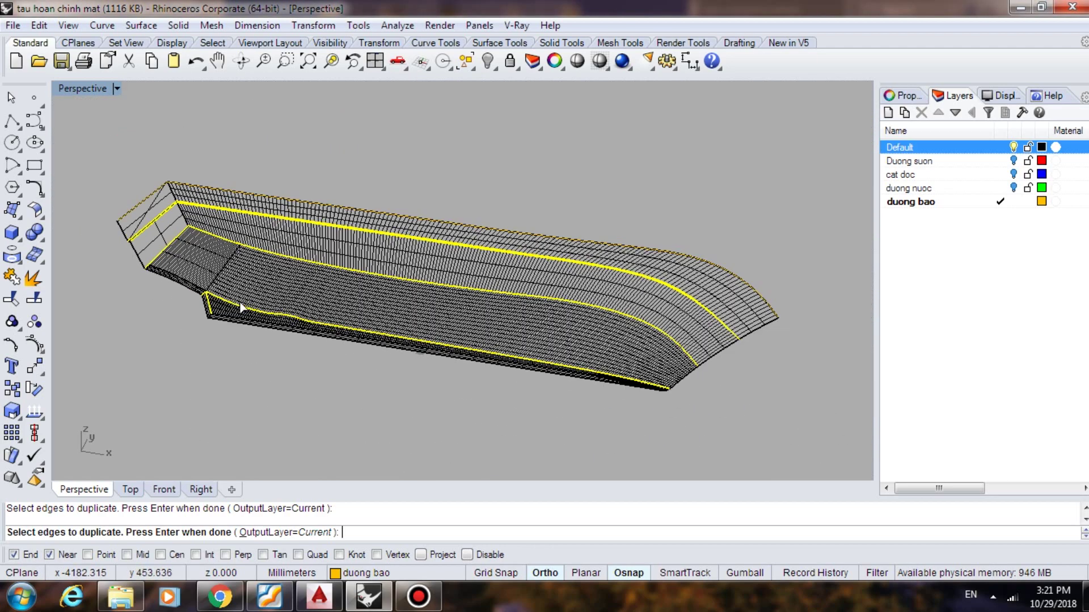
pyautogui.scroll(5, 640, 382)
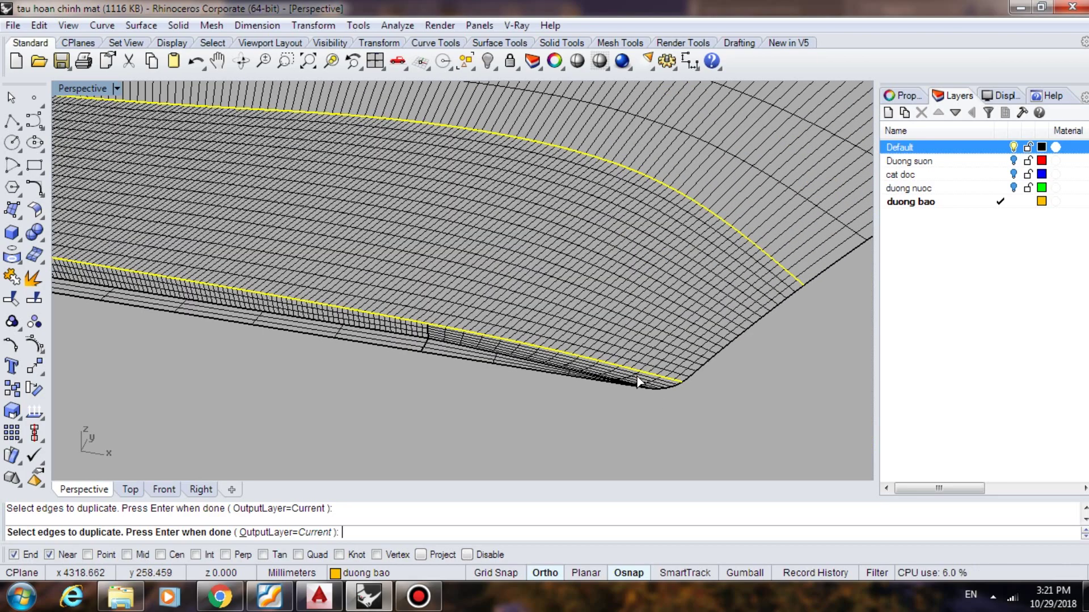
pyautogui.scroll(-5, 639, 384)
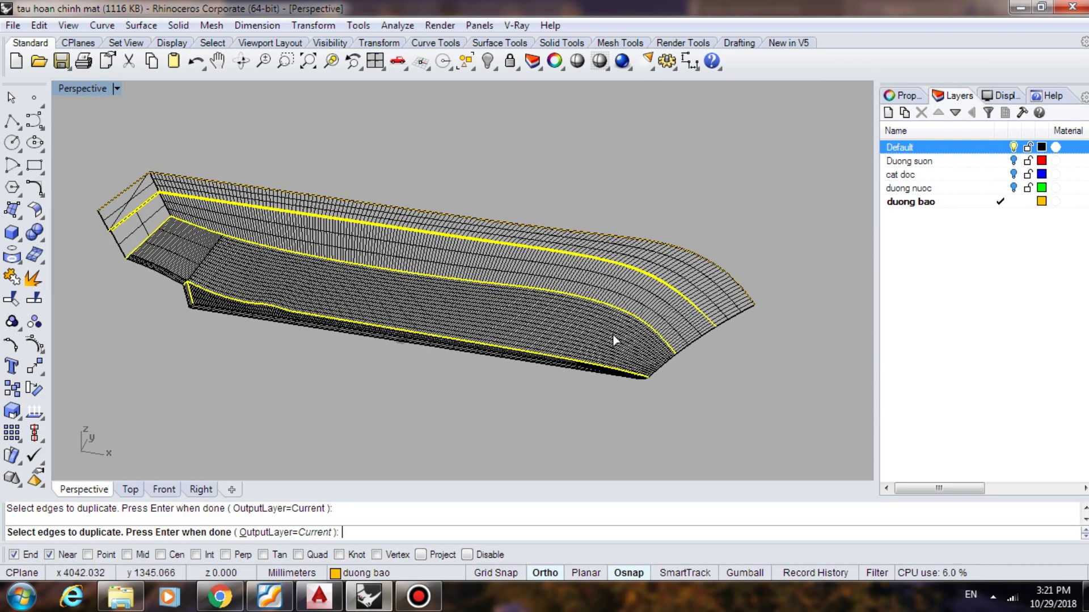
pyautogui.moveTo(559, 260); pyautogui.dragTo(566, 329, button='right')
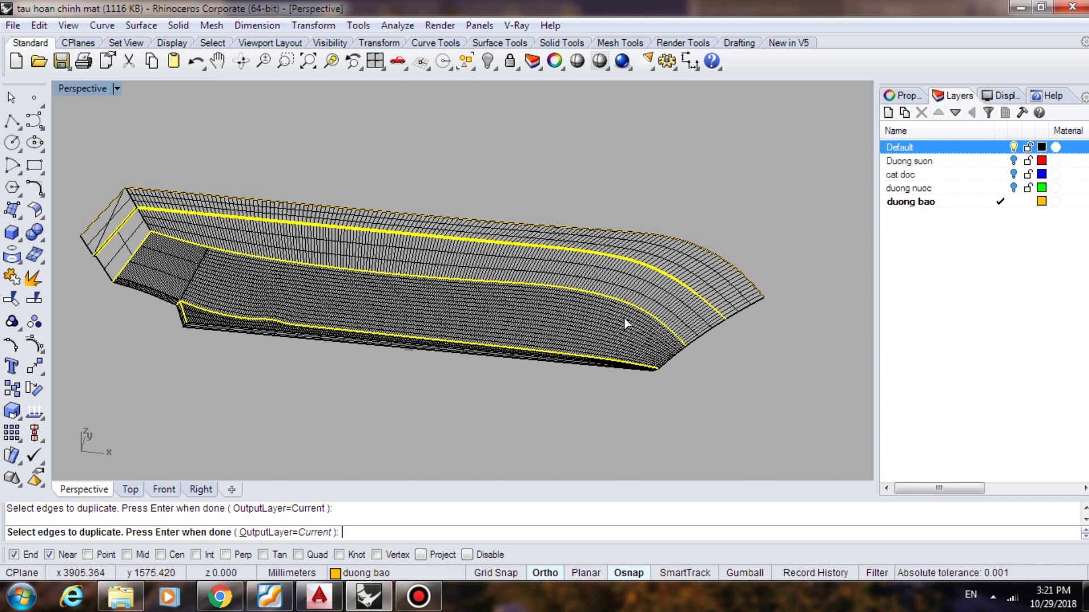
pyautogui.press('Return')
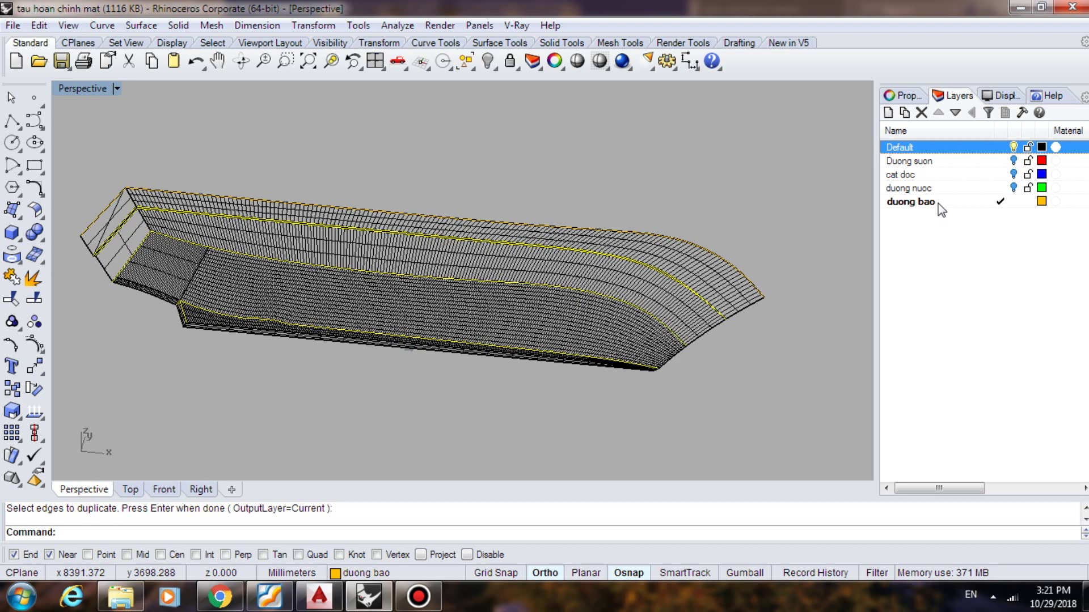
pyautogui.click(12, 278)
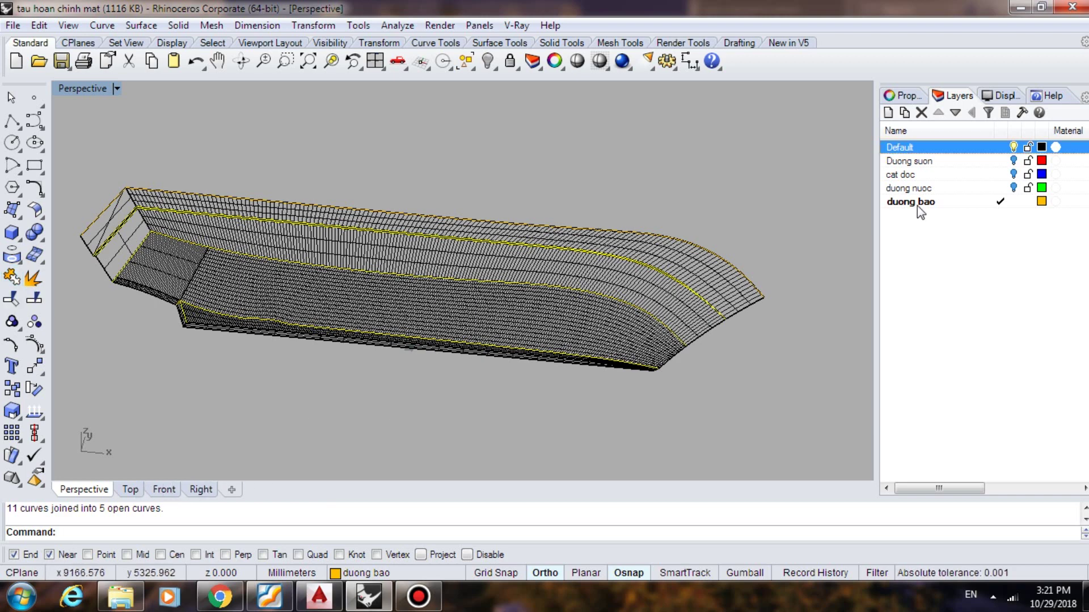
# Hide the Default layer and show the Duong suon, cat doc and duong nuoc layers to review all hull curves together
pyautogui.click(1013, 147)
pyautogui.click(1013, 161)
pyautogui.click(1013, 174)
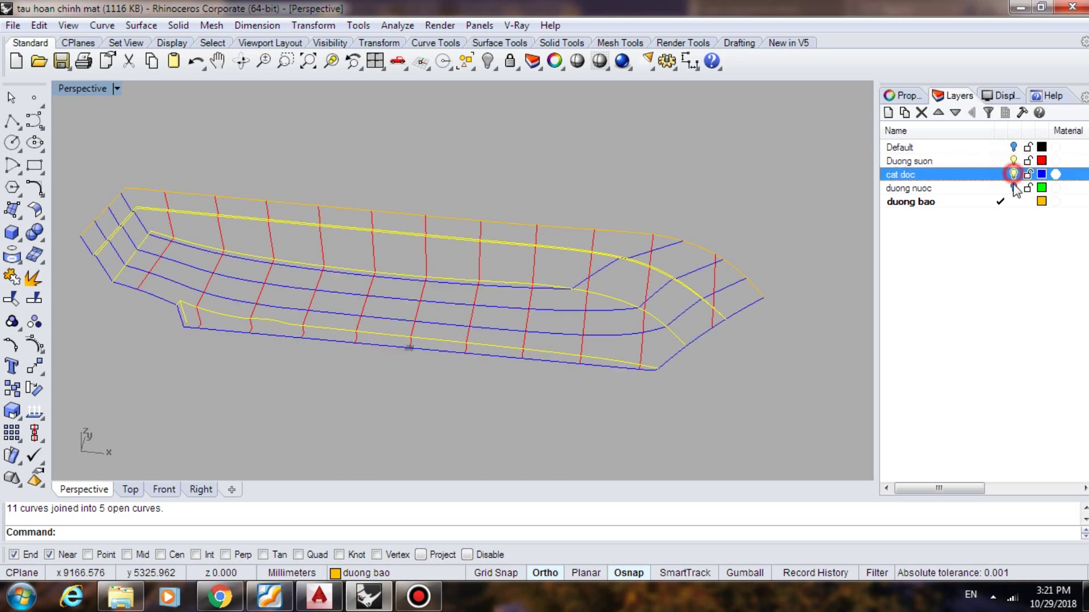
pyautogui.click(1013, 188)
pyautogui.moveTo(748, 310); pyautogui.dragTo(688, 273, button='right')
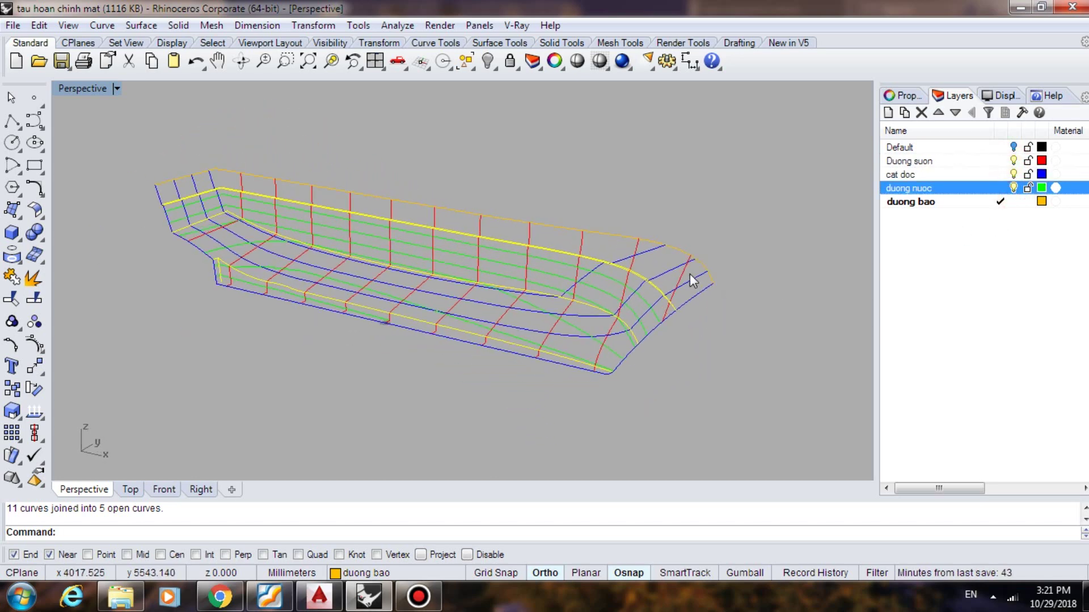
pyautogui.moveTo(437, 243); pyautogui.dragTo(469, 280, button='right')
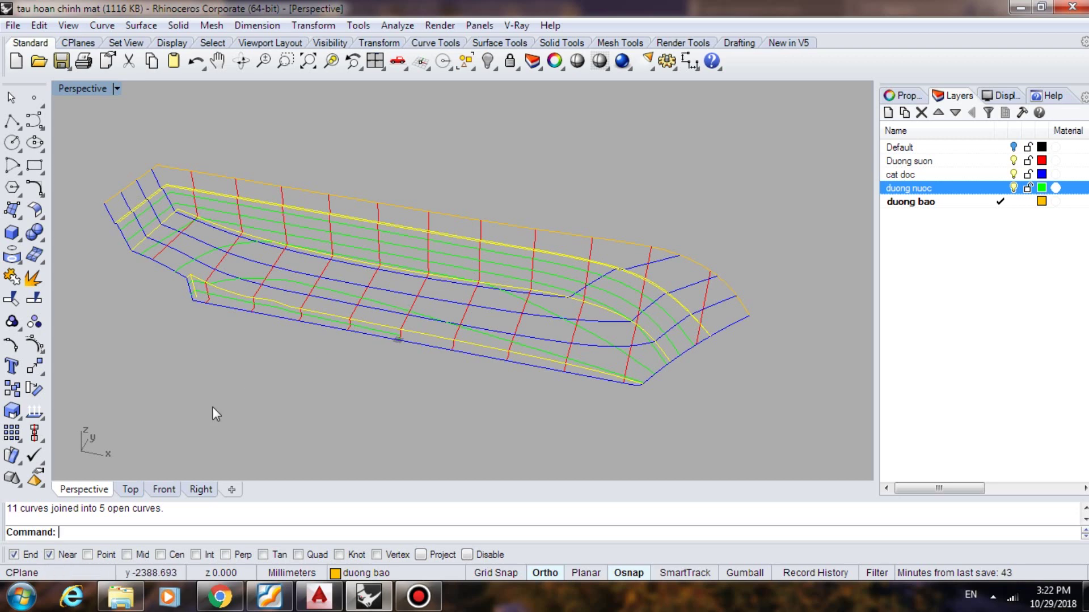
pyautogui.scroll(-1, 493, 319)
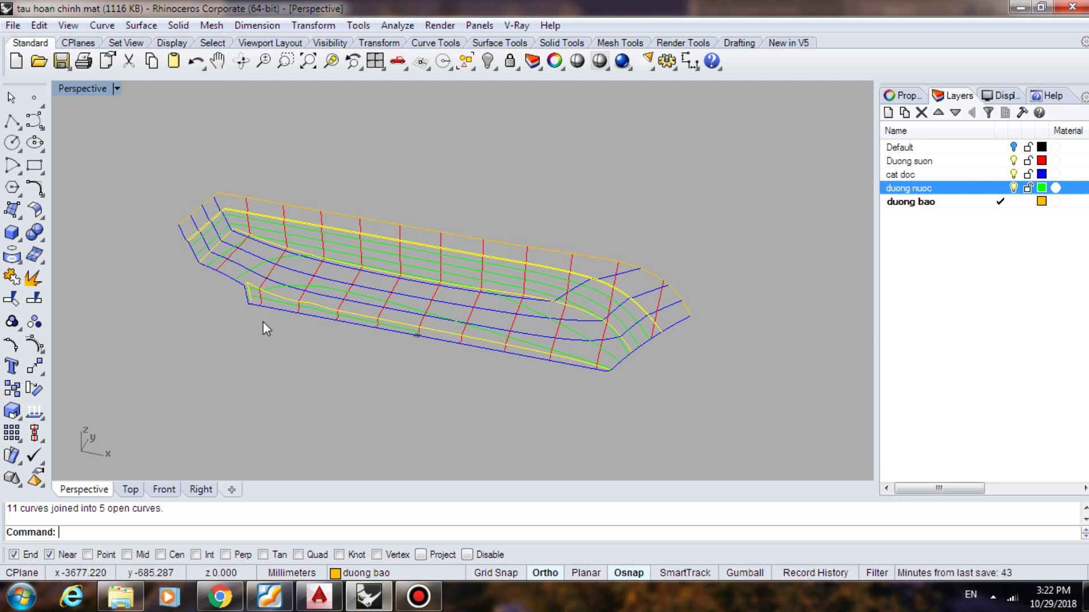
# Switch to the Front view and select all the visible hull curves
pyautogui.click(164, 490)
pyautogui.scroll(-3, 247, 297)
pyautogui.scroll(3, 272, 312)
pyautogui.scroll(1, 202, 300)
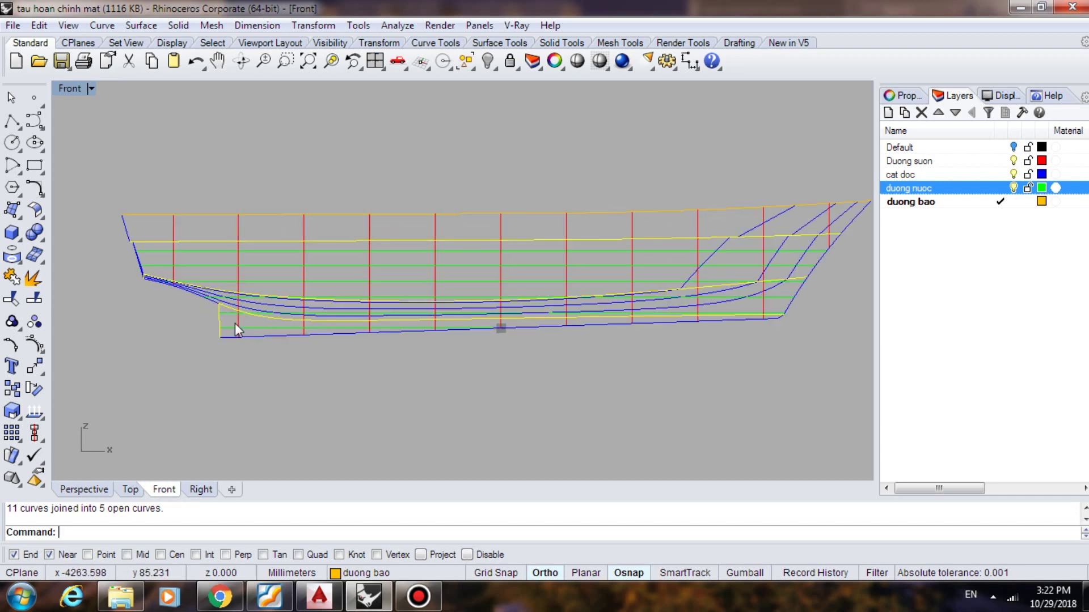
pyautogui.scroll(-1, 235, 325)
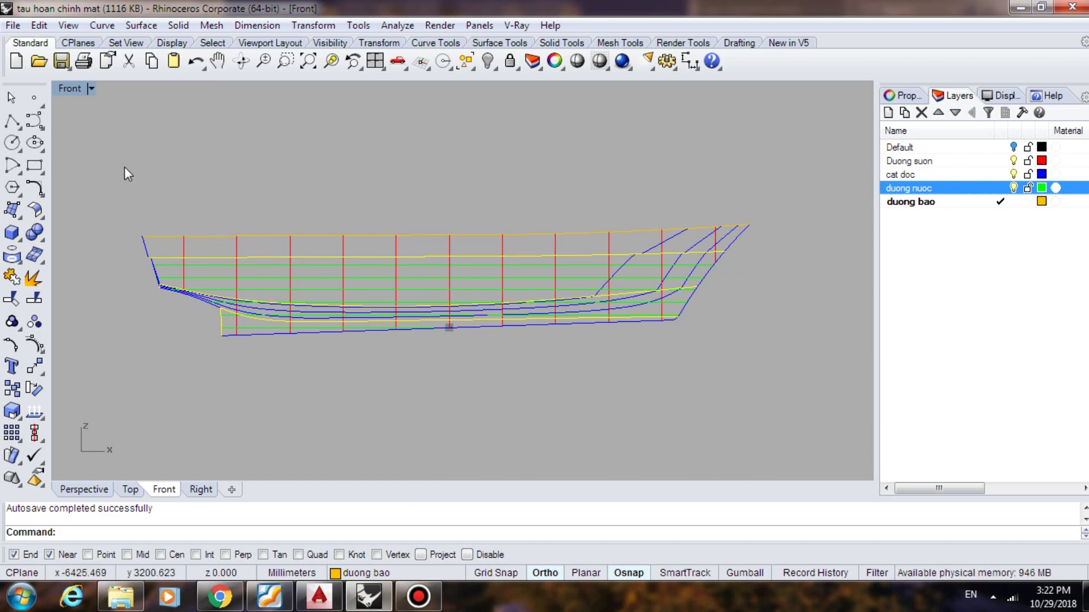
pyautogui.moveTo(109, 153); pyautogui.dragTo(812, 390)
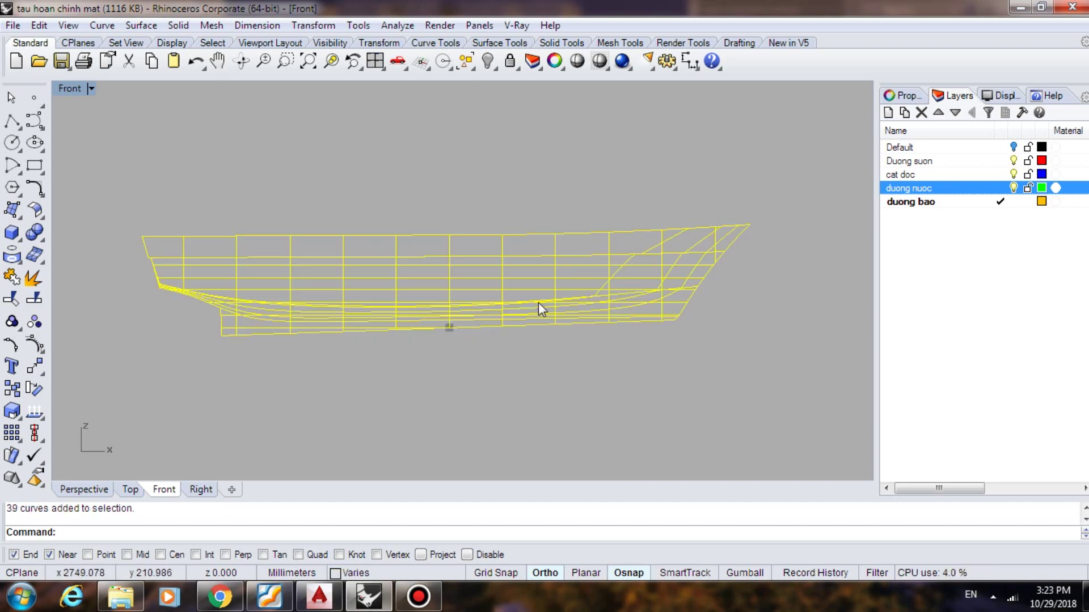
# Start exporting the selected curves, create a folder named Xuat 2D on the Desktop and open it as the destination
pyautogui.click(13, 26)
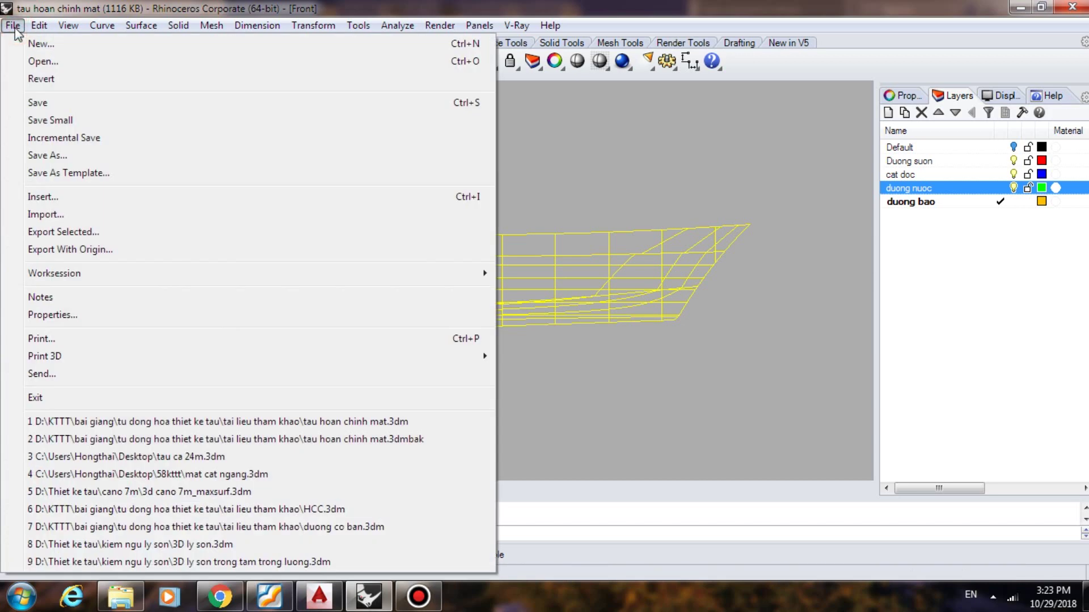
pyautogui.click(89, 232)
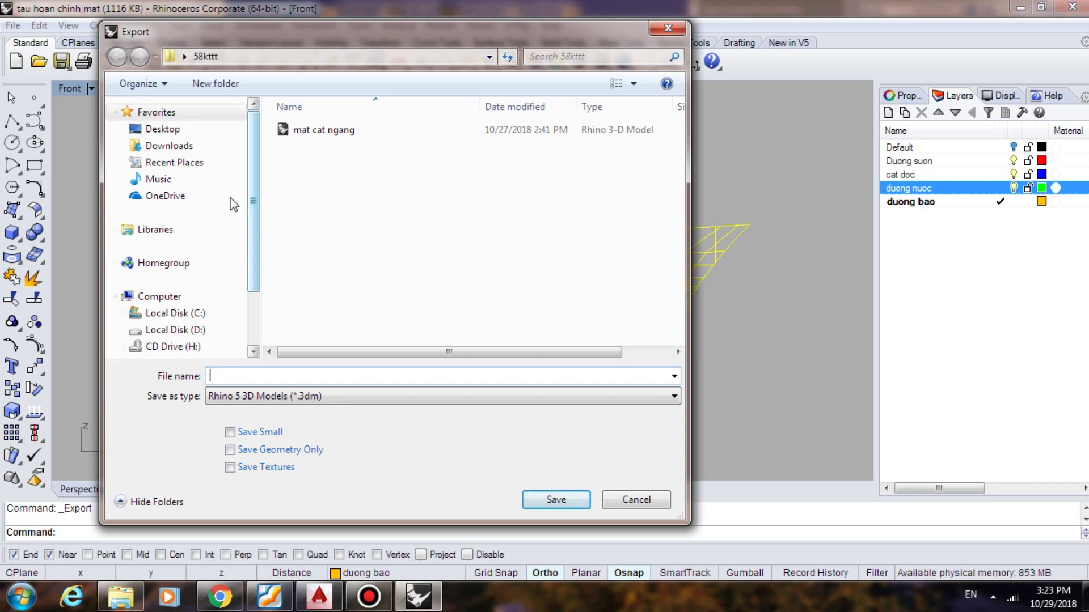
pyautogui.click(178, 132)
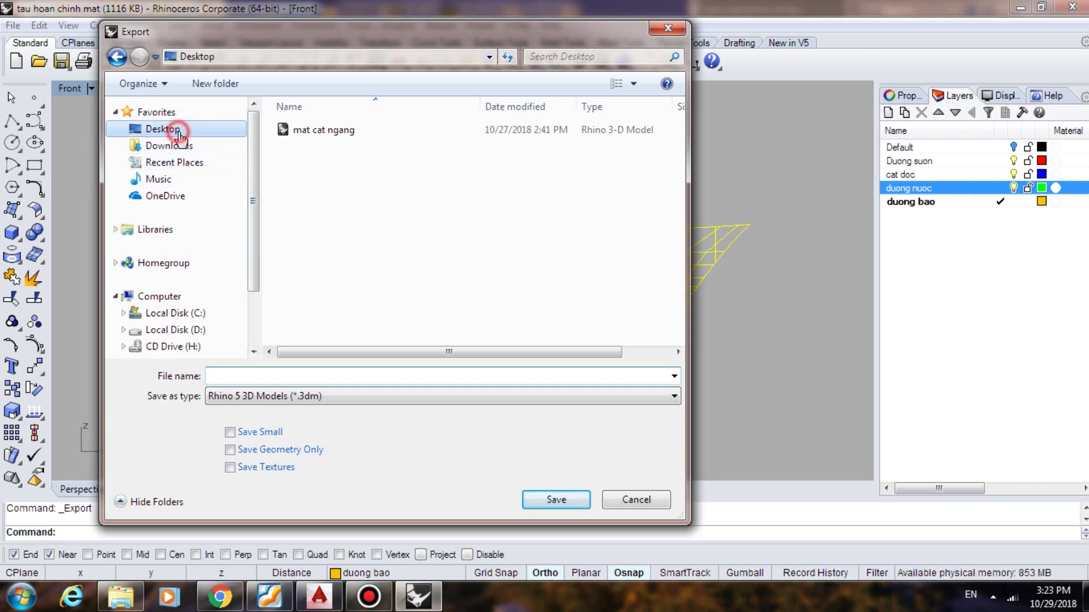
pyautogui.click(228, 85)
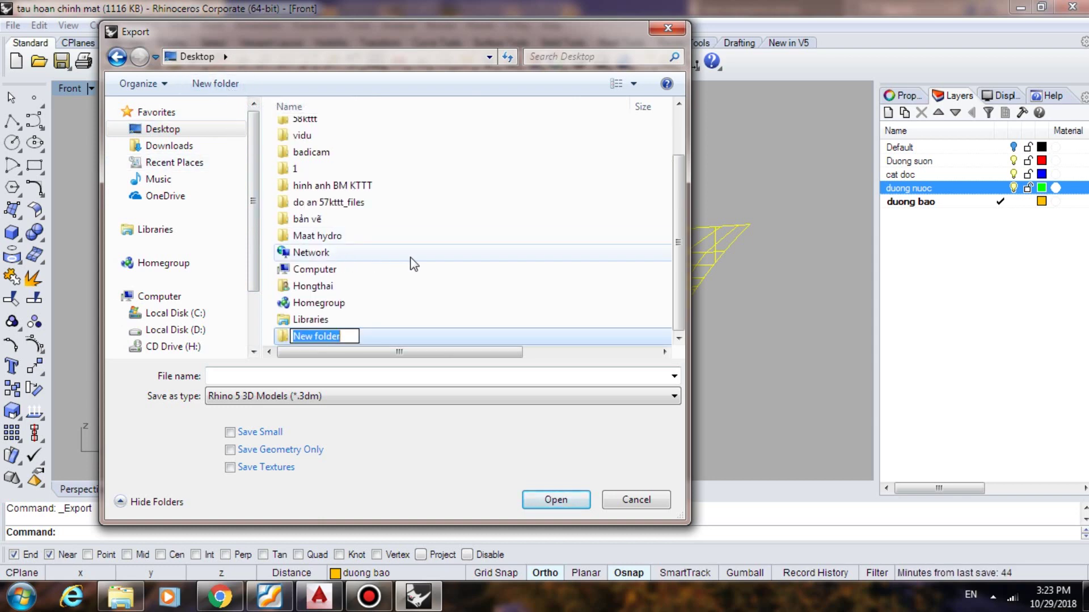
pyautogui.write('Xua')
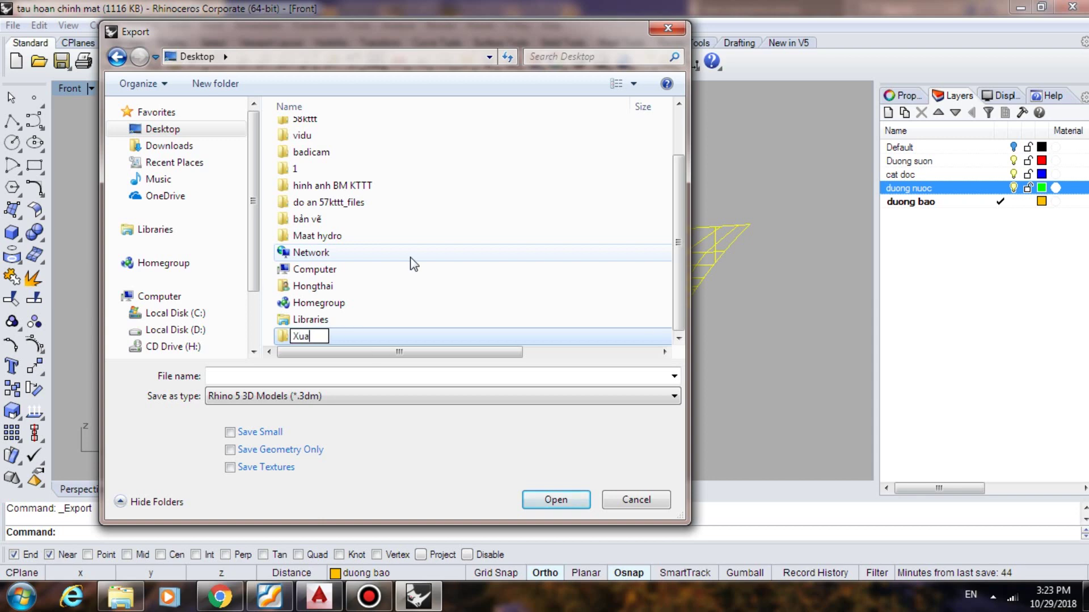
pyautogui.write('t 2D')
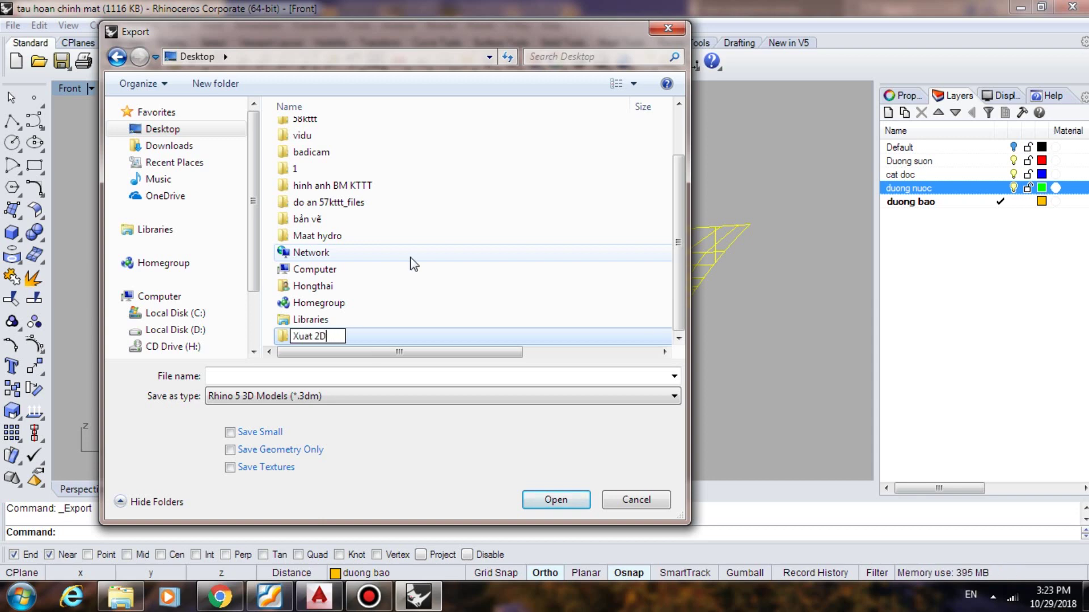
pyautogui.click(390, 335)
pyautogui.doubleClick(389, 336)
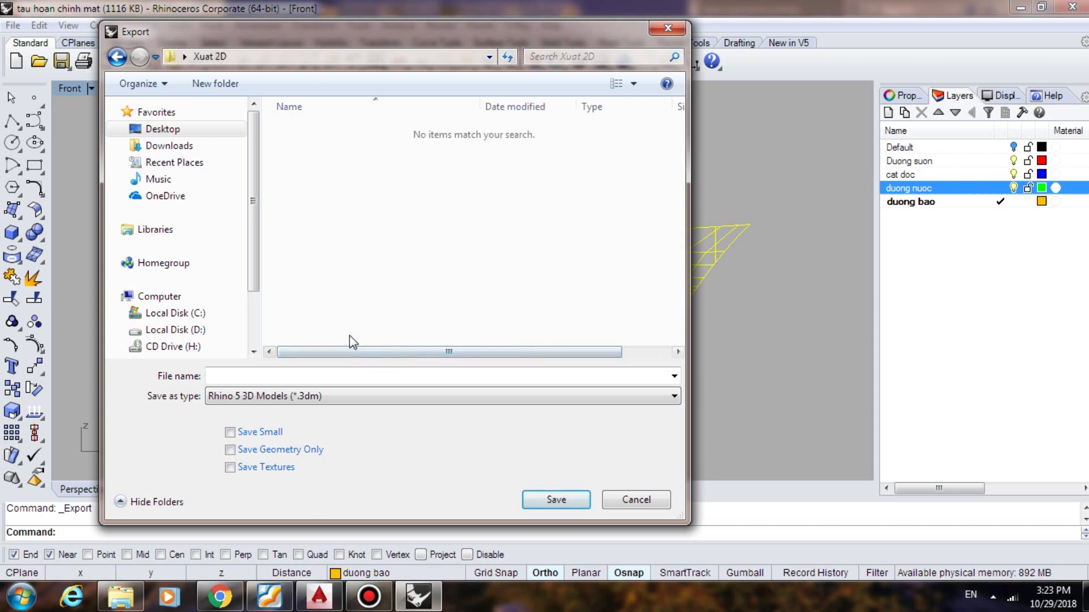
# Name the export file mat cat doc, choose the AutoCAD Drawing Exchange (*.dxf) format and save it
pyautogui.click(345, 374)
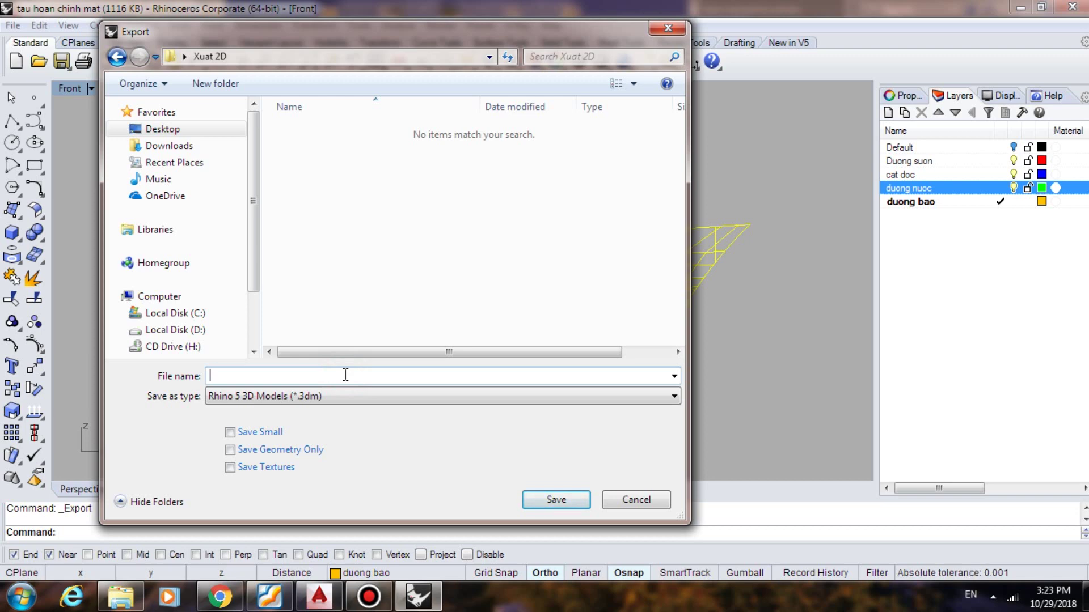
pyautogui.write('ma')
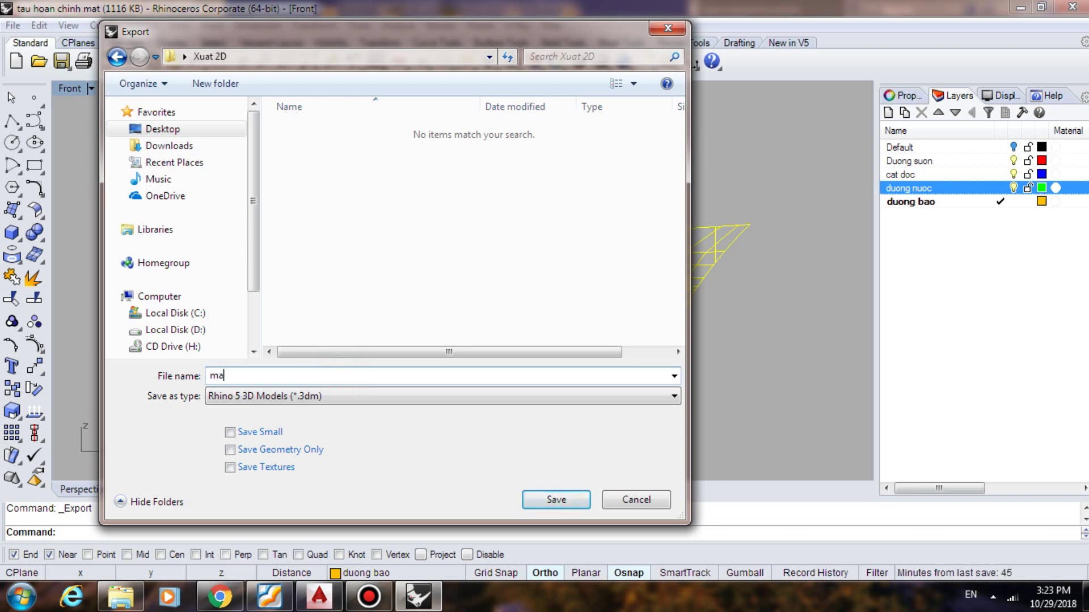
pyautogui.write('t cat doc')
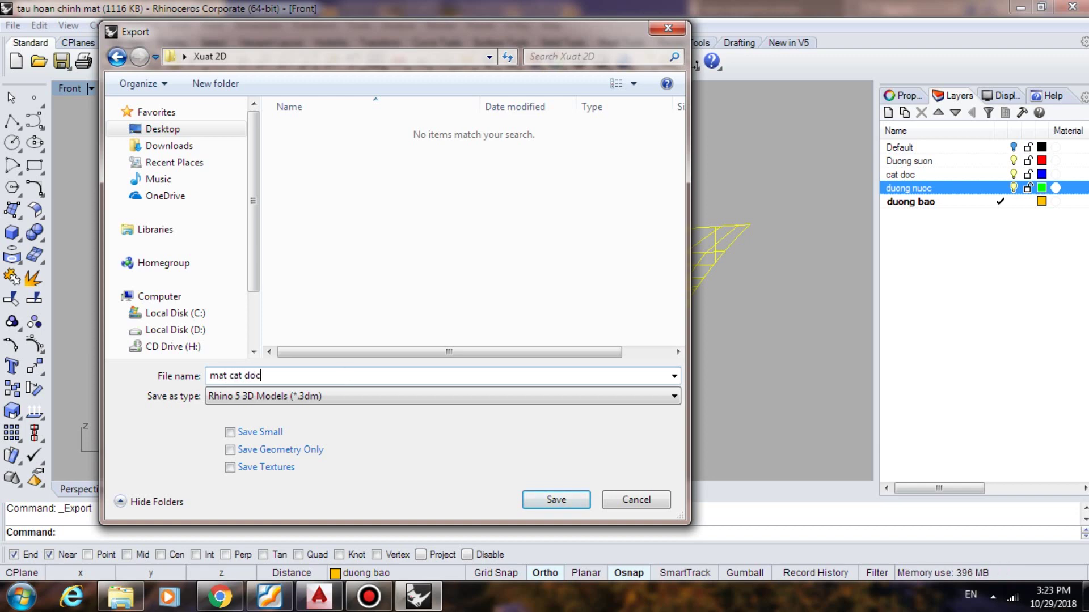
pyautogui.click(404, 397)
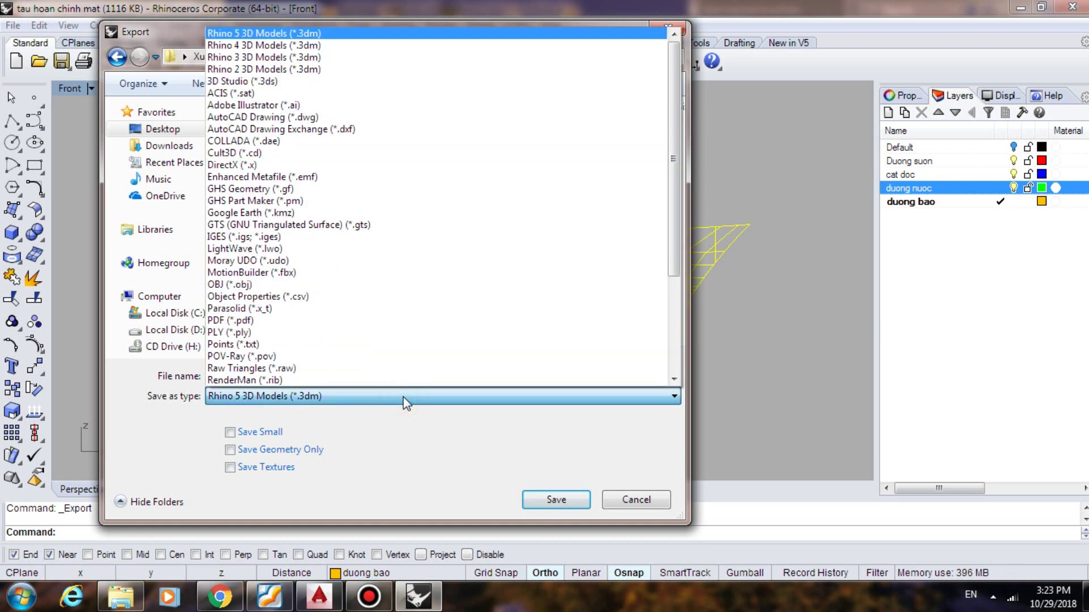
pyautogui.click(333, 130)
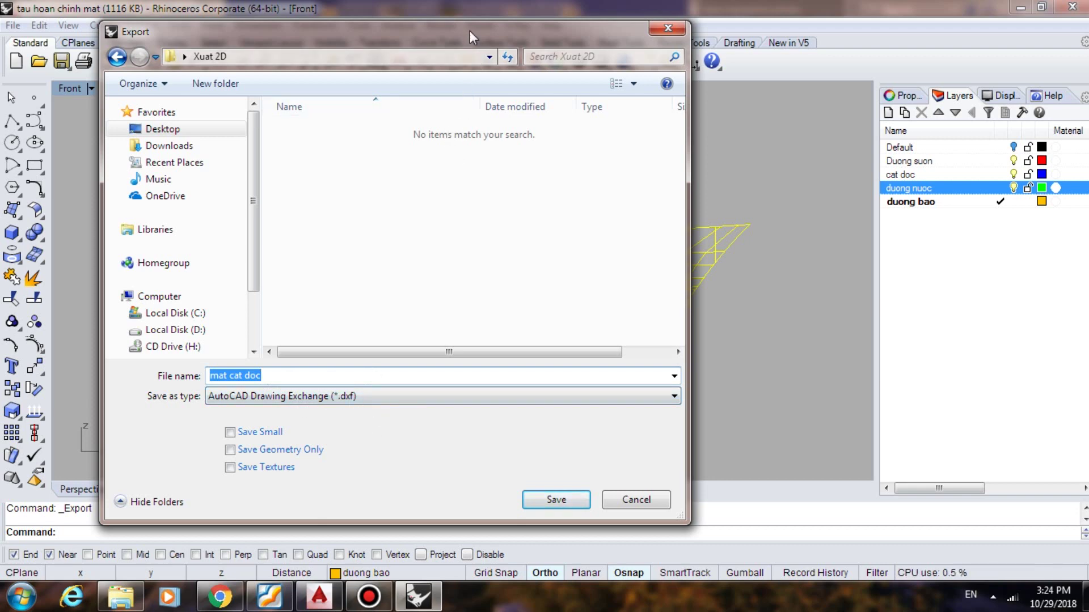
pyautogui.moveTo(470, 31); pyautogui.dragTo(606, 27)
pyautogui.click(696, 495)
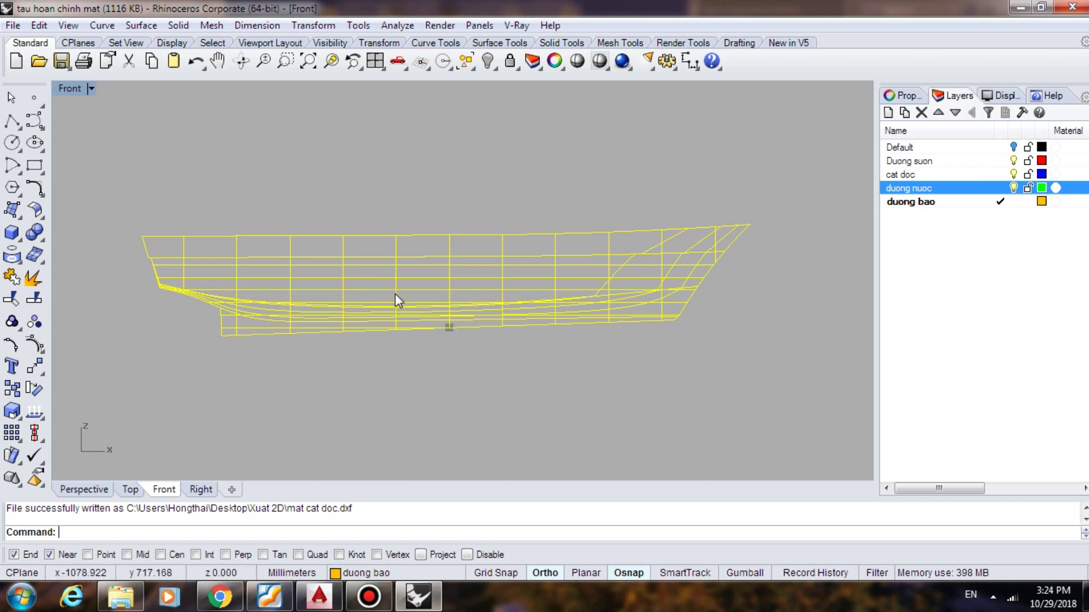
# Switch to the Top view and start exporting the selected hull curves as a DXF file named mat duong nuoc
pyautogui.click(130, 489)
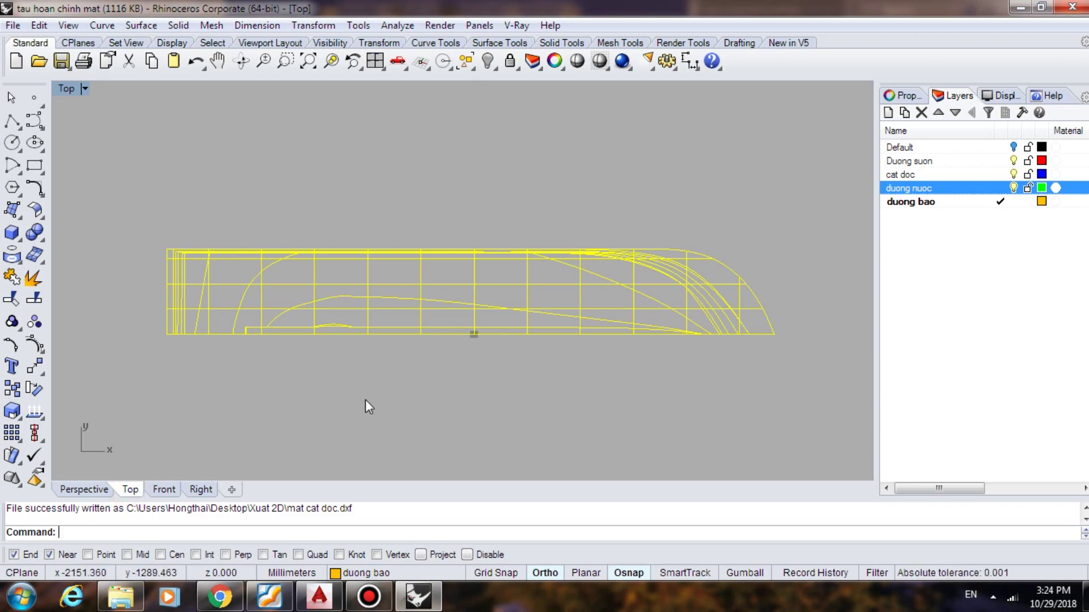
pyautogui.click(13, 26)
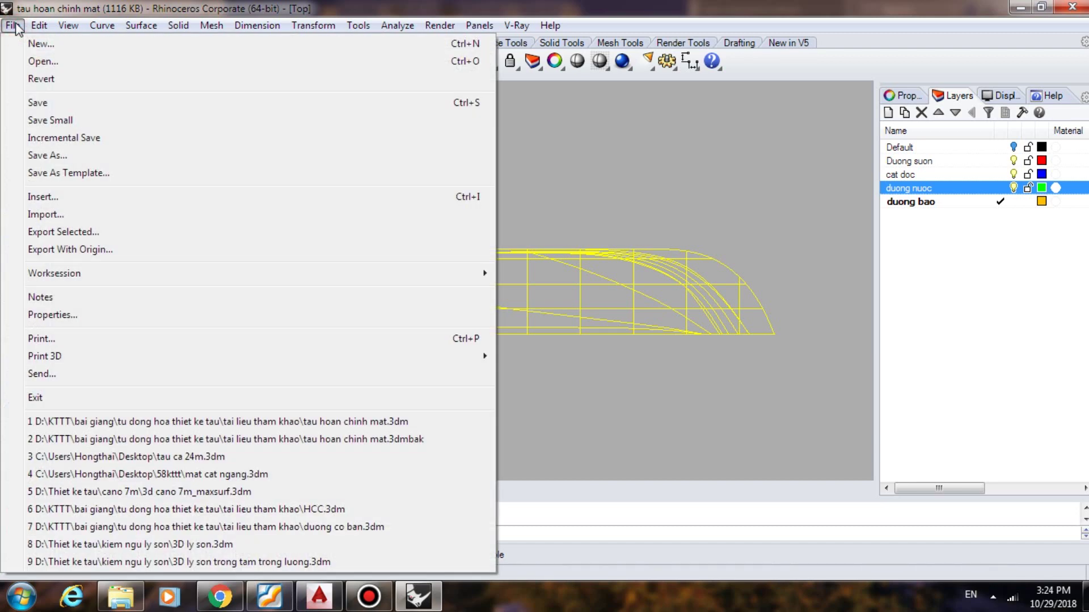
pyautogui.click(90, 233)
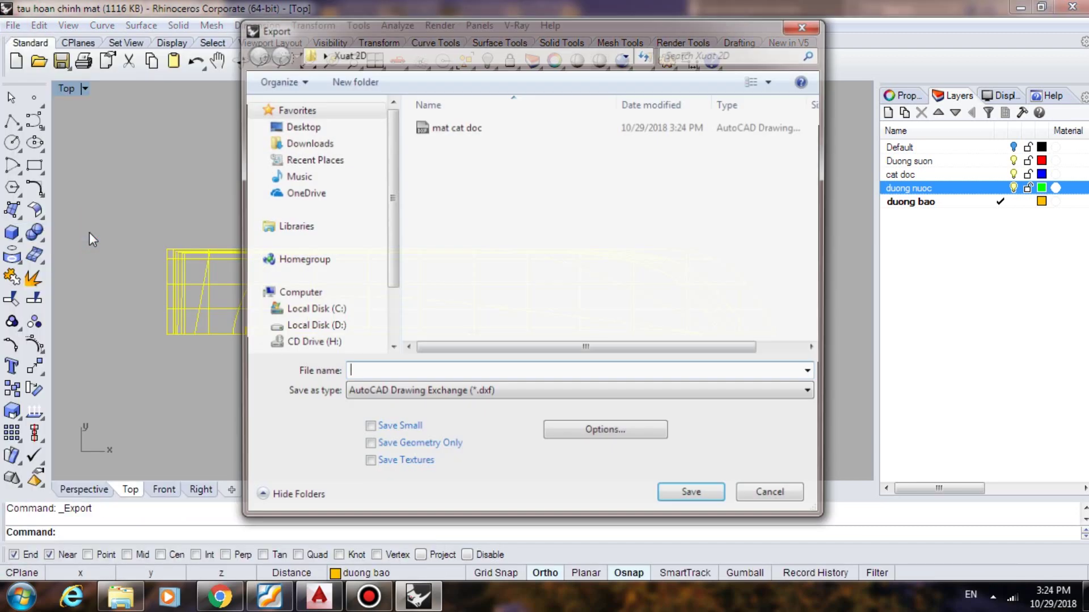
pyautogui.click(402, 367)
pyautogui.write('m')
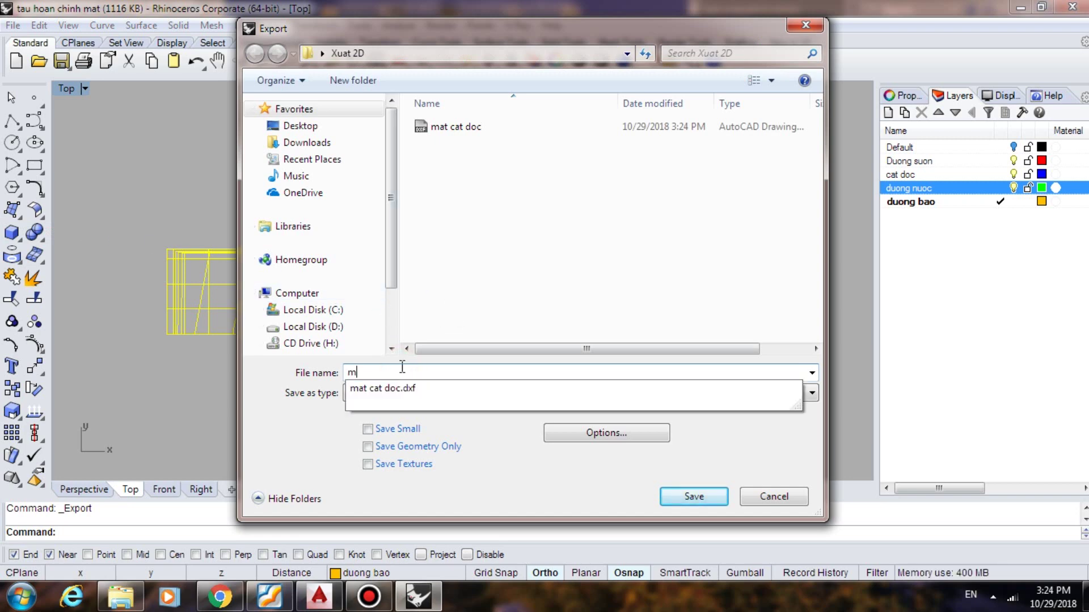
pyautogui.write('at duong nuoc')
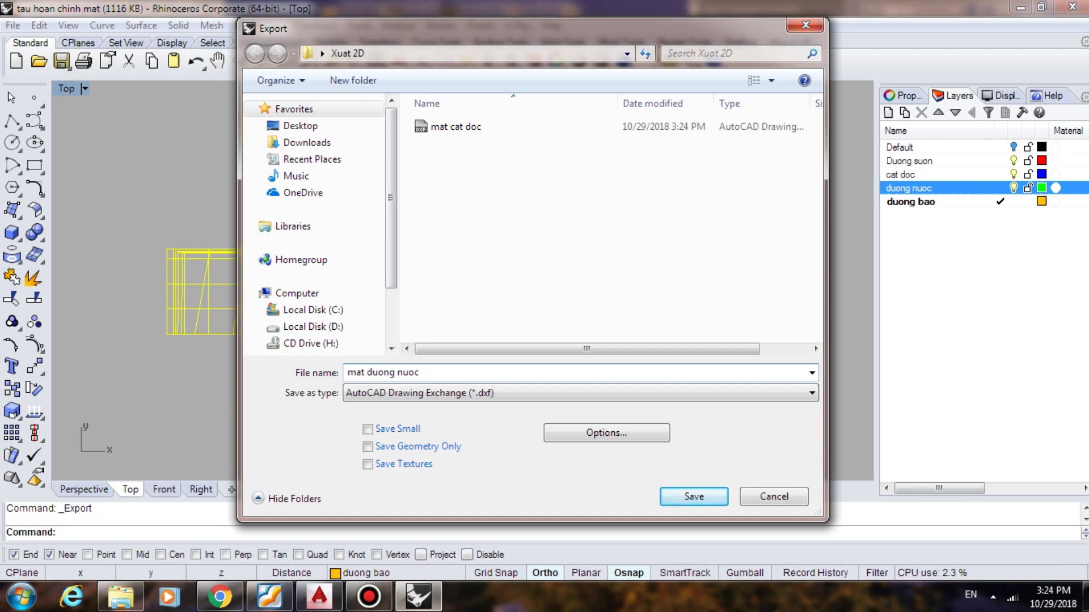
pyautogui.click(523, 264)
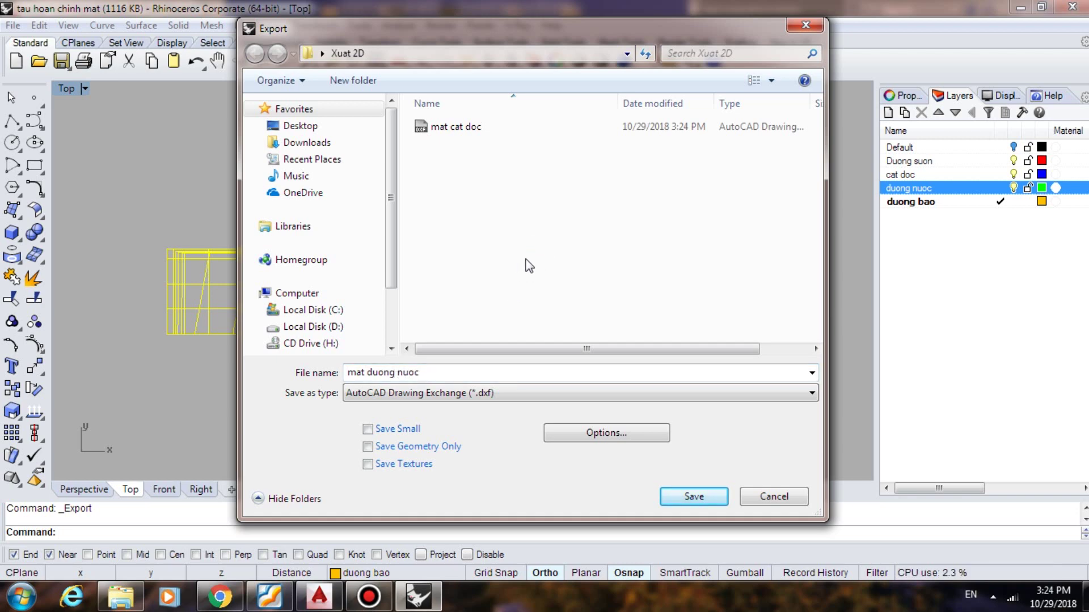
# Choose the 2004 Polylines export scheme, check its settings for projection to the CPlane, and save the DXF file
pyautogui.click(595, 437)
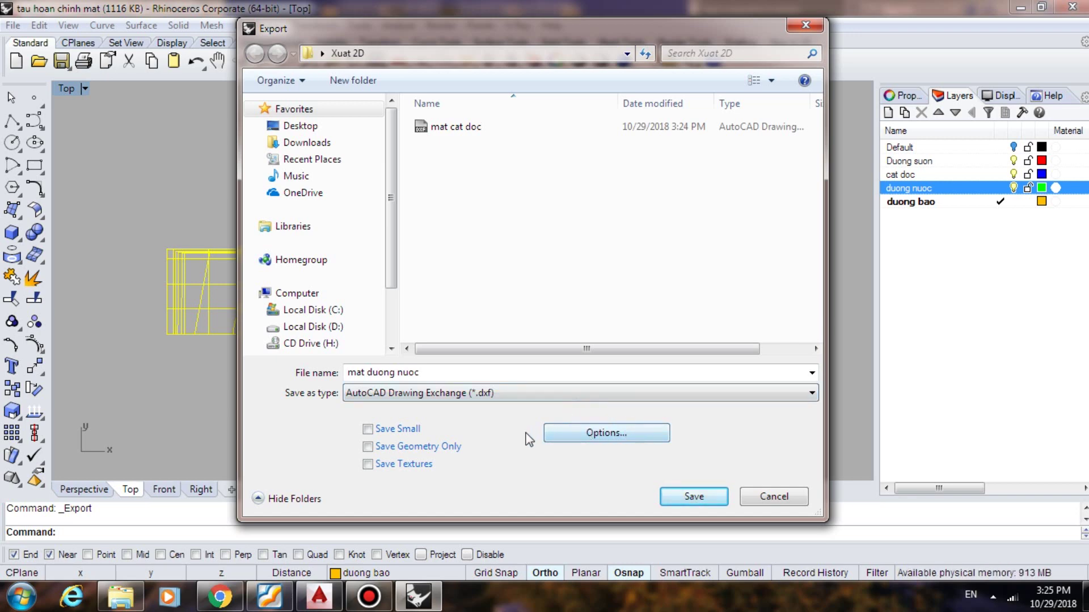
pyautogui.click(616, 438)
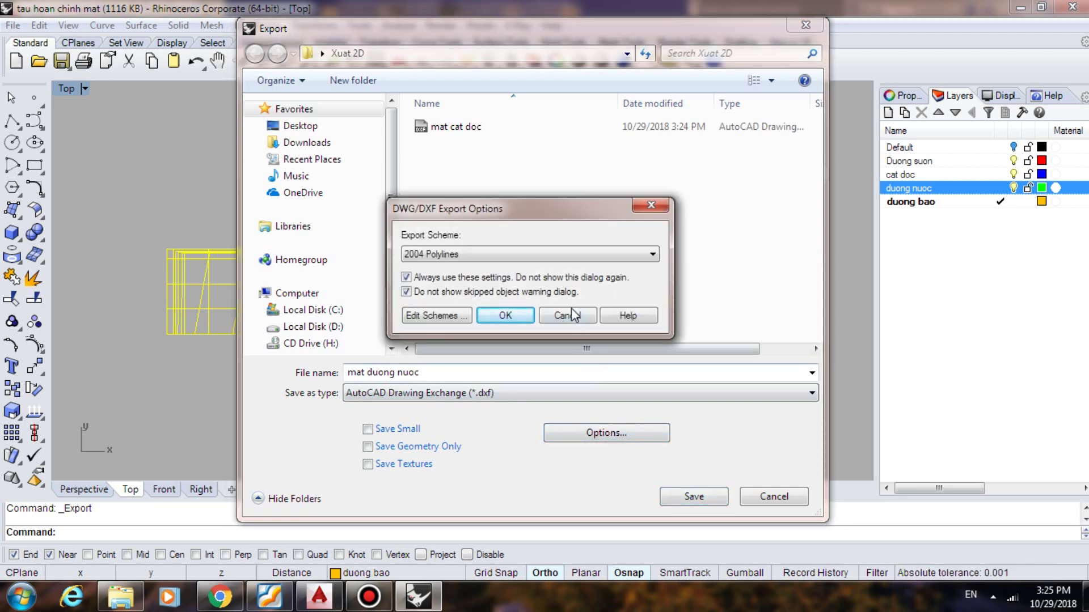
pyautogui.click(526, 260)
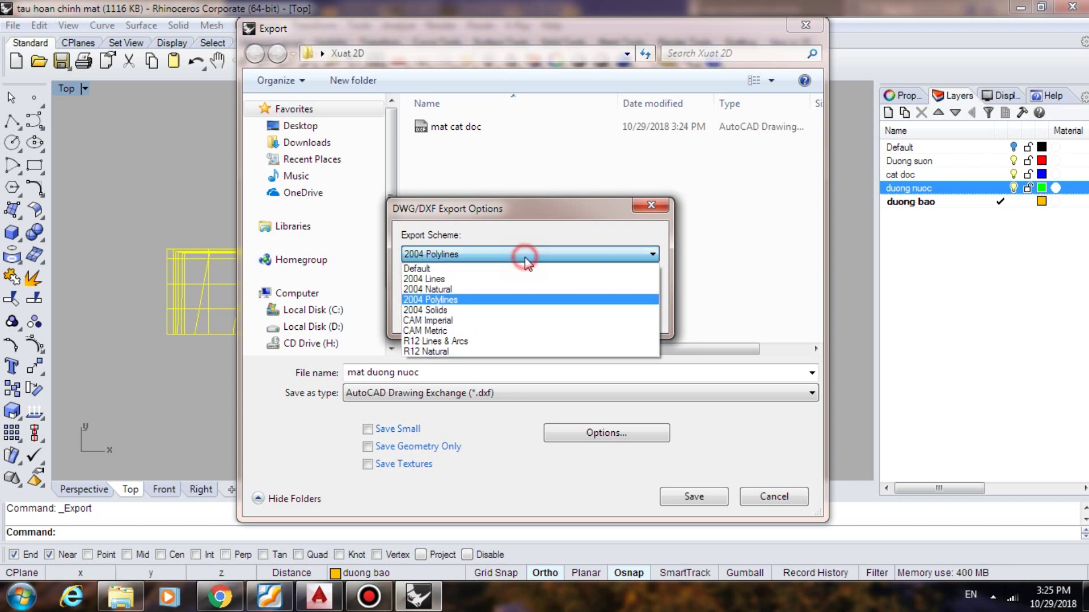
pyautogui.click(462, 299)
pyautogui.click(450, 315)
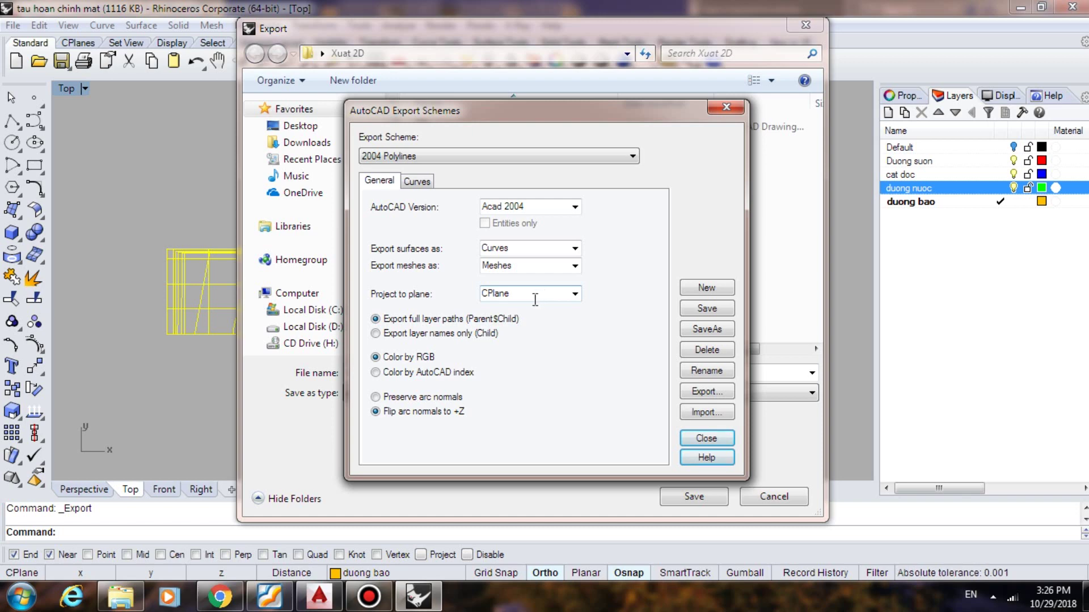
pyautogui.click(694, 435)
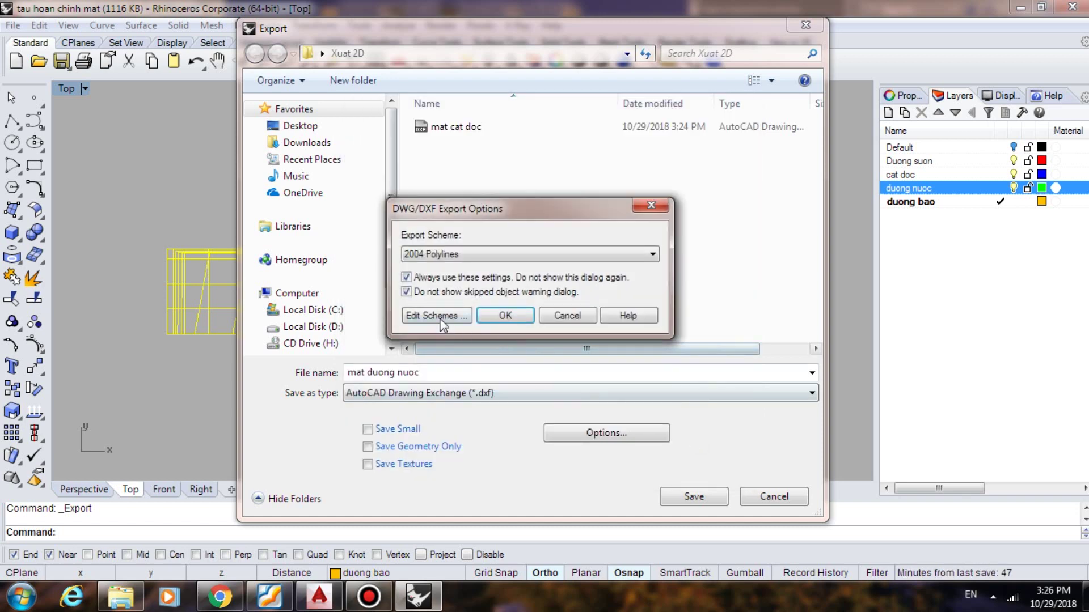
pyautogui.click(508, 319)
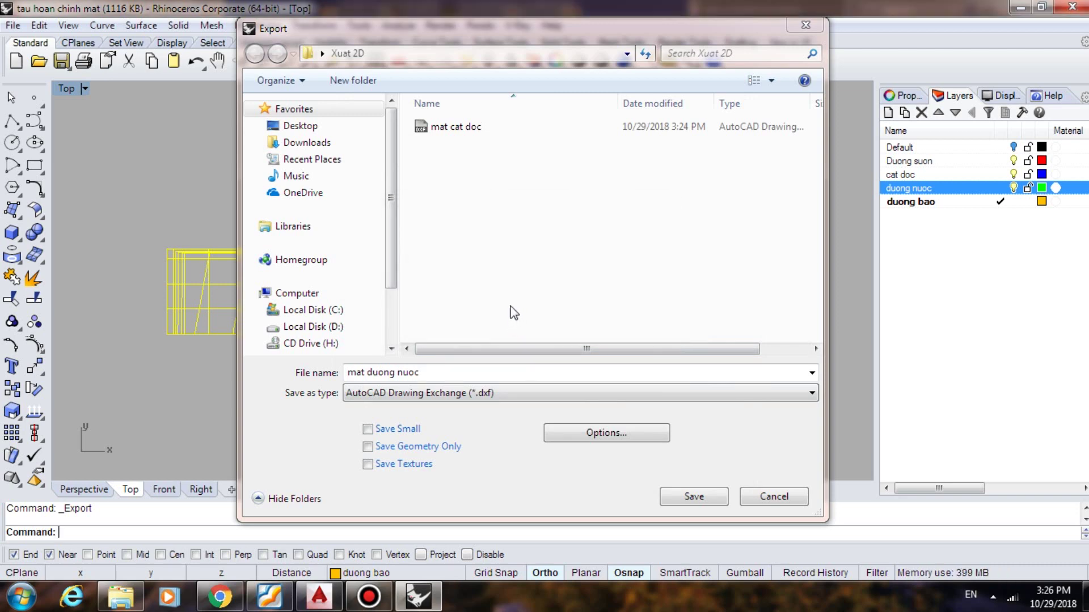
pyautogui.click(693, 498)
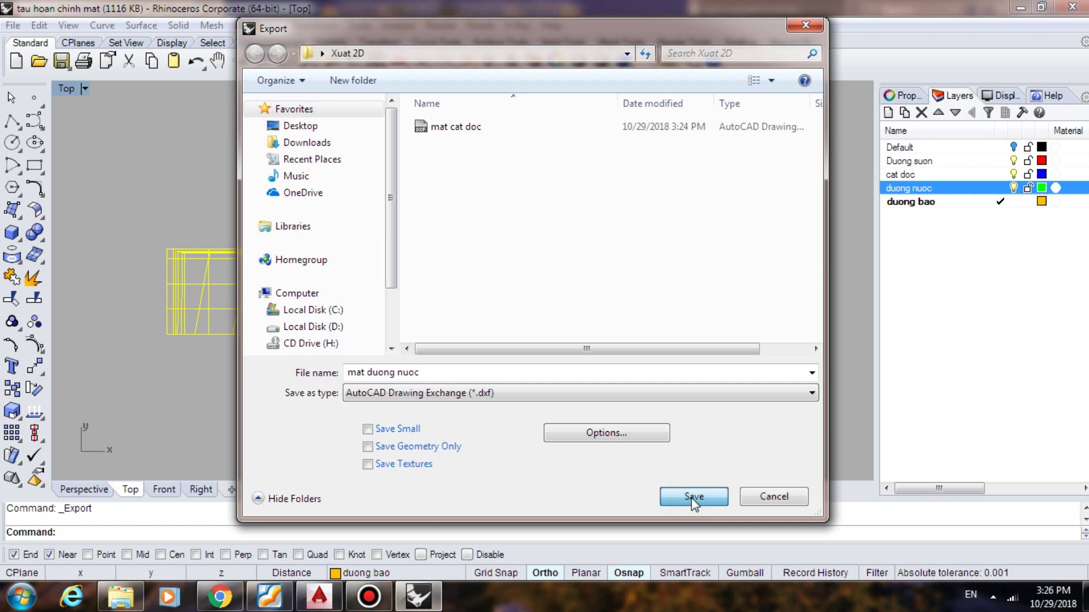
pyautogui.click(693, 498)
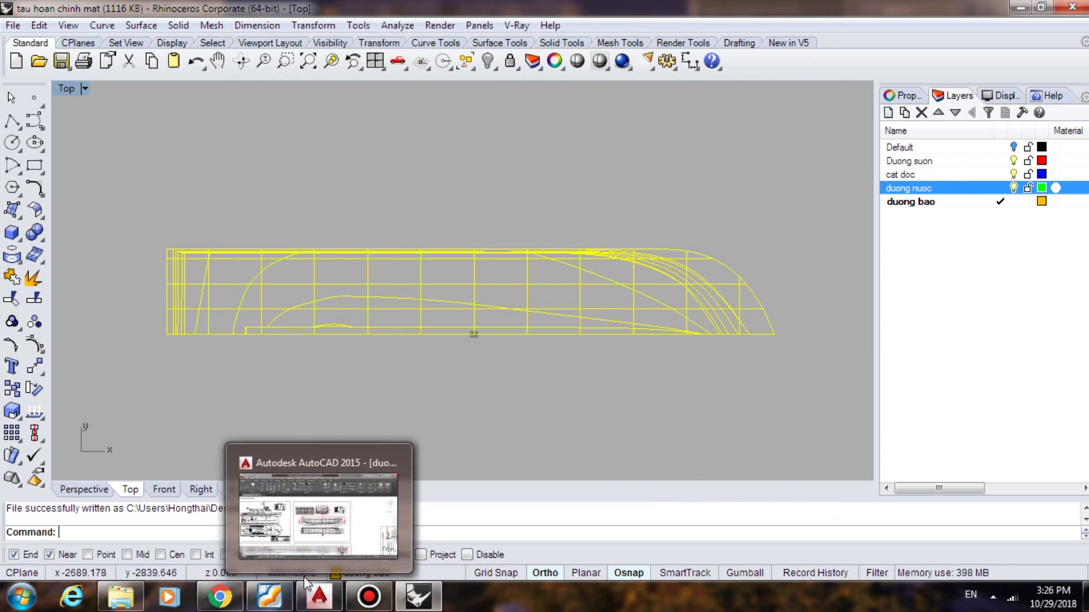
# Switch to Foxit Reader and examine the body plan and profile in the finished lines drawing duong hinh hoan chinh.pdf
pyautogui.click(276, 559)
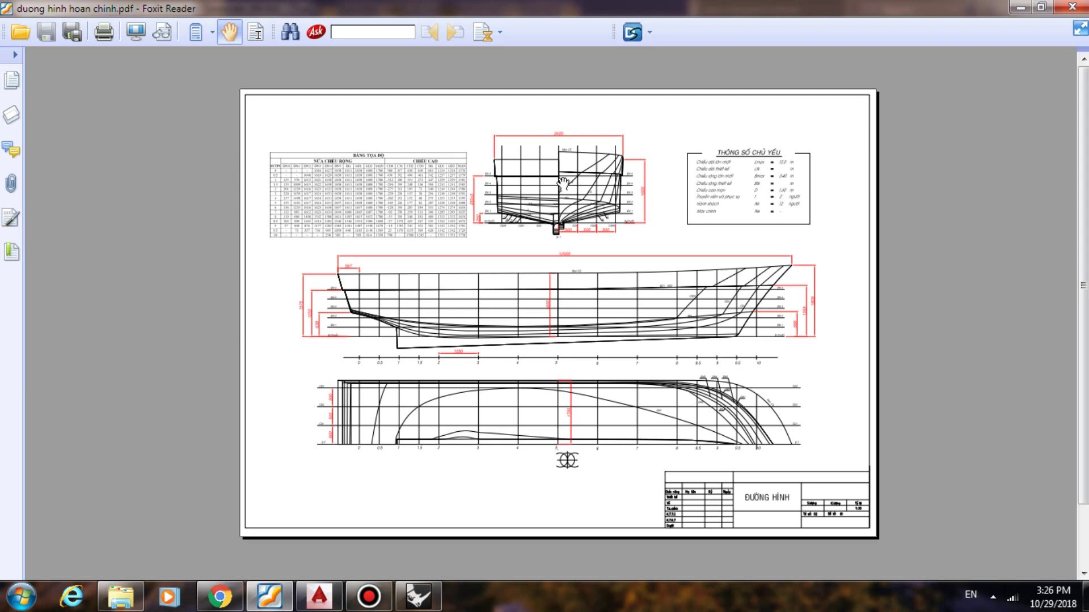
pyautogui.keyDown('ctrl'); pyautogui.scroll(3, 563, 183); pyautogui.keyUp('ctrl')
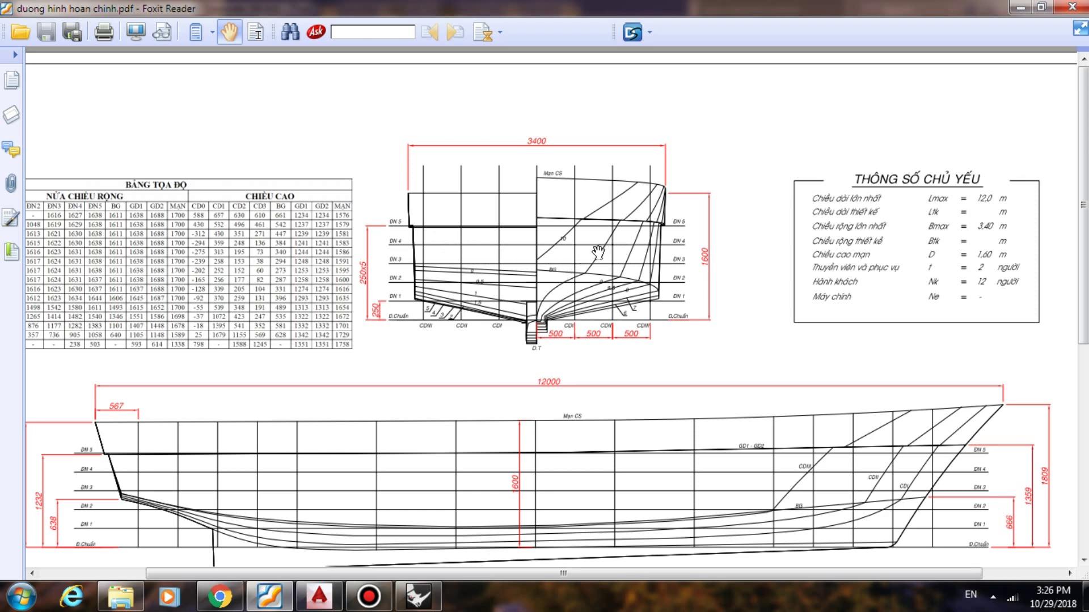
pyautogui.keyDown('ctrl'); pyautogui.scroll(-1, 595, 259); pyautogui.keyUp('ctrl')
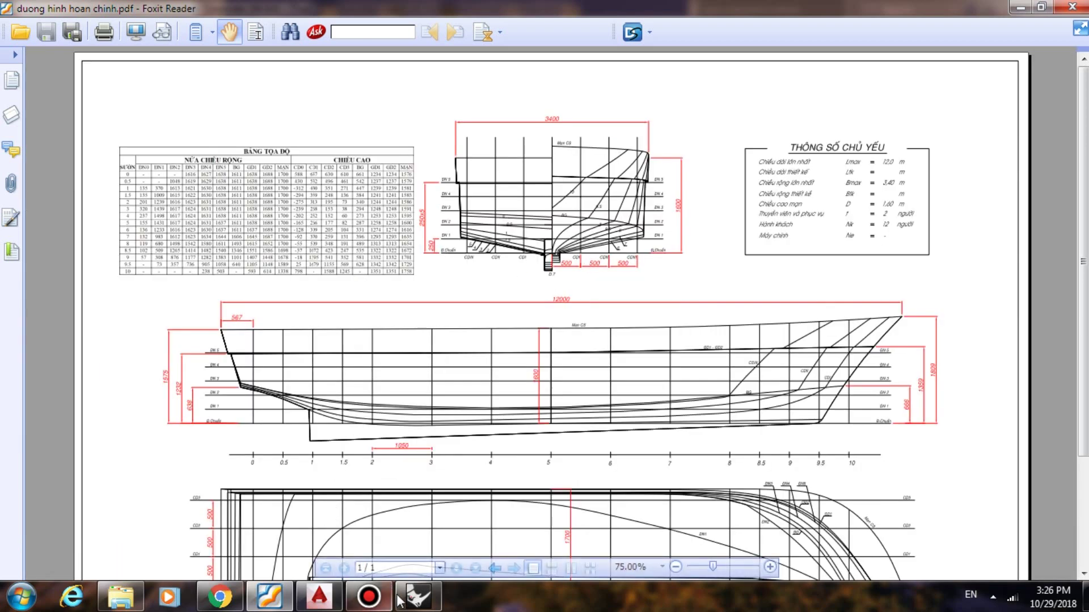
# Return to Rhino, look at the curves in the Right and Perspective views, and save the current model
pyautogui.click(418, 597)
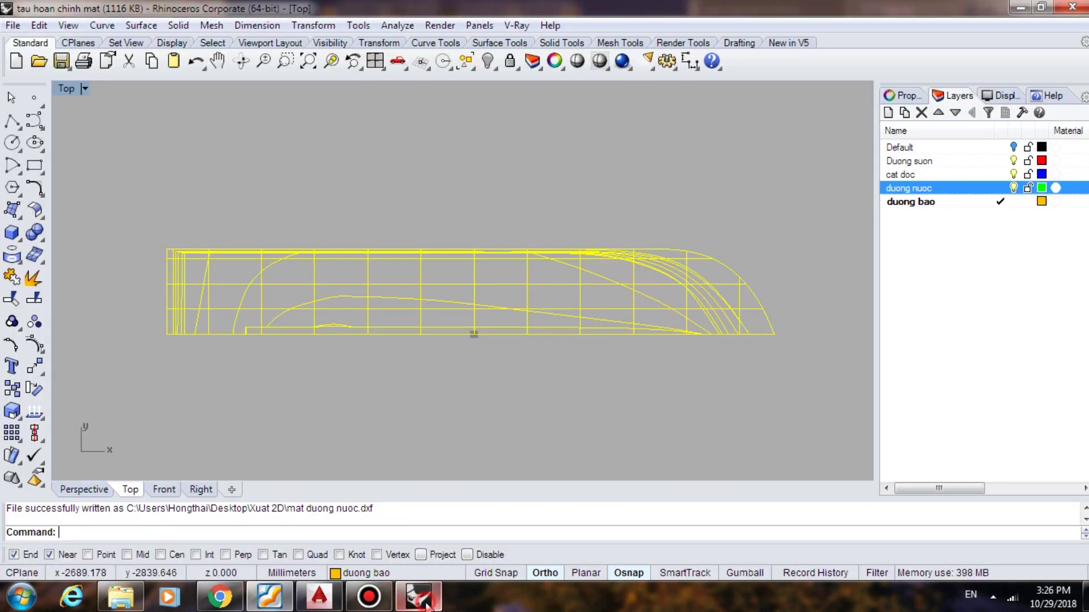
pyautogui.click(200, 489)
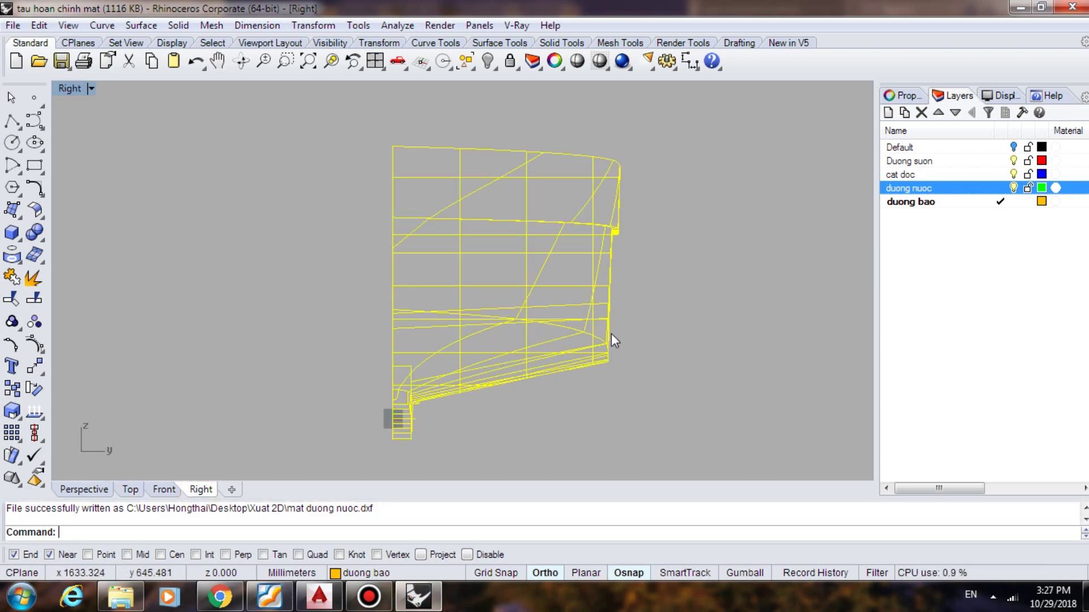
pyautogui.click(94, 491)
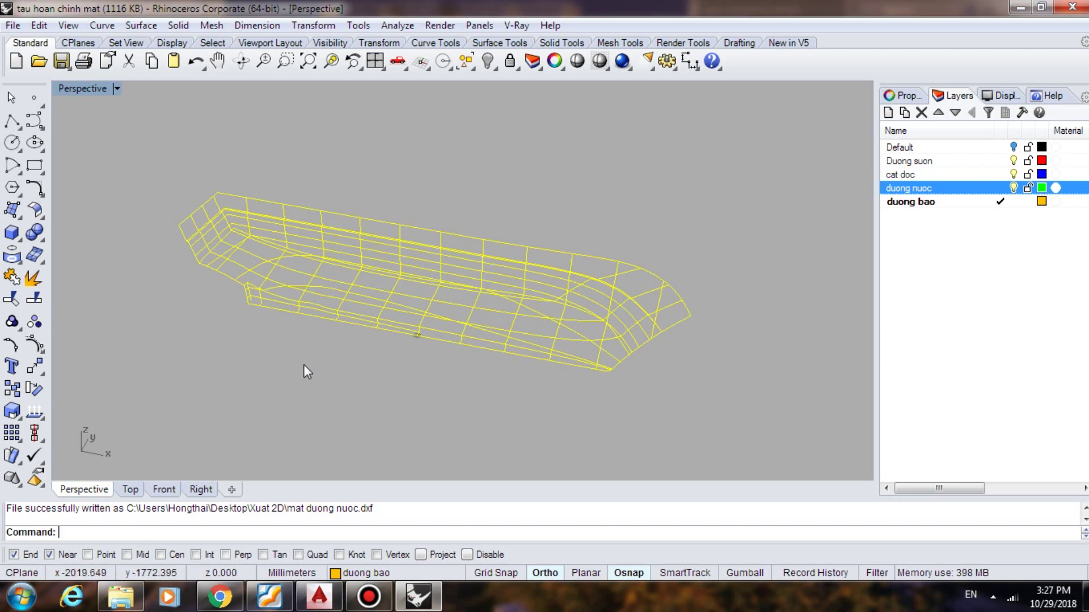
pyautogui.click(62, 62)
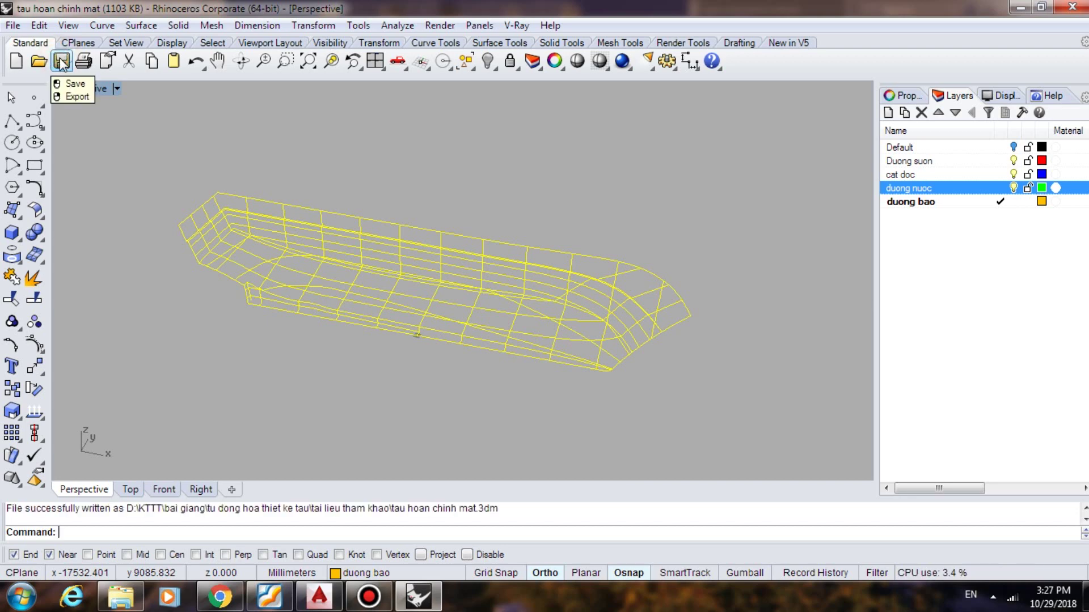
# Save a copy of the model as mat cat ngang tau 12m in the Rhino 5 3D Models format
pyautogui.click(12, 25)
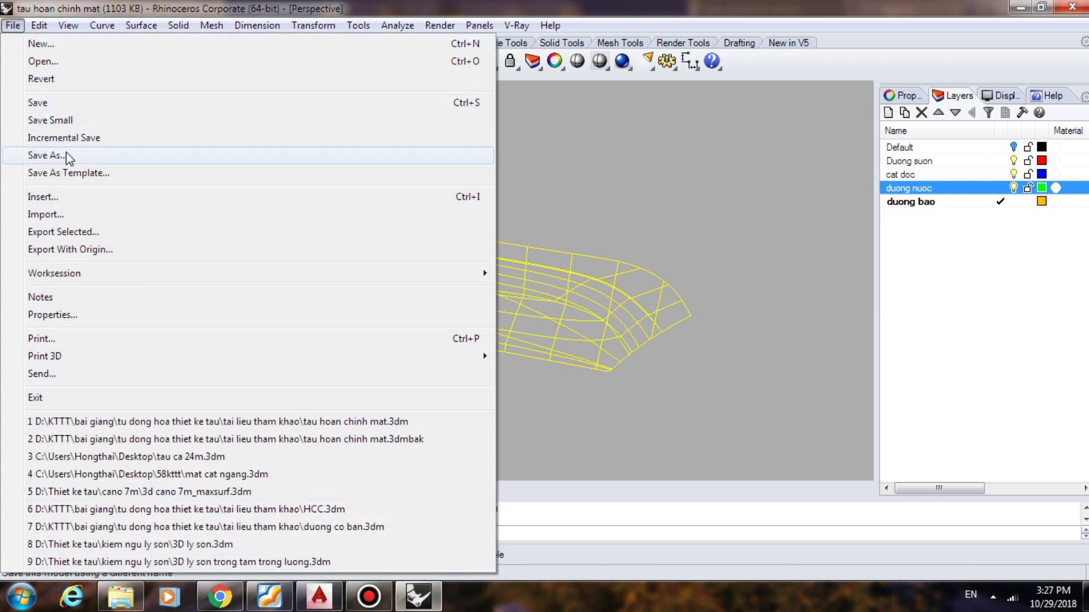
pyautogui.click(66, 154)
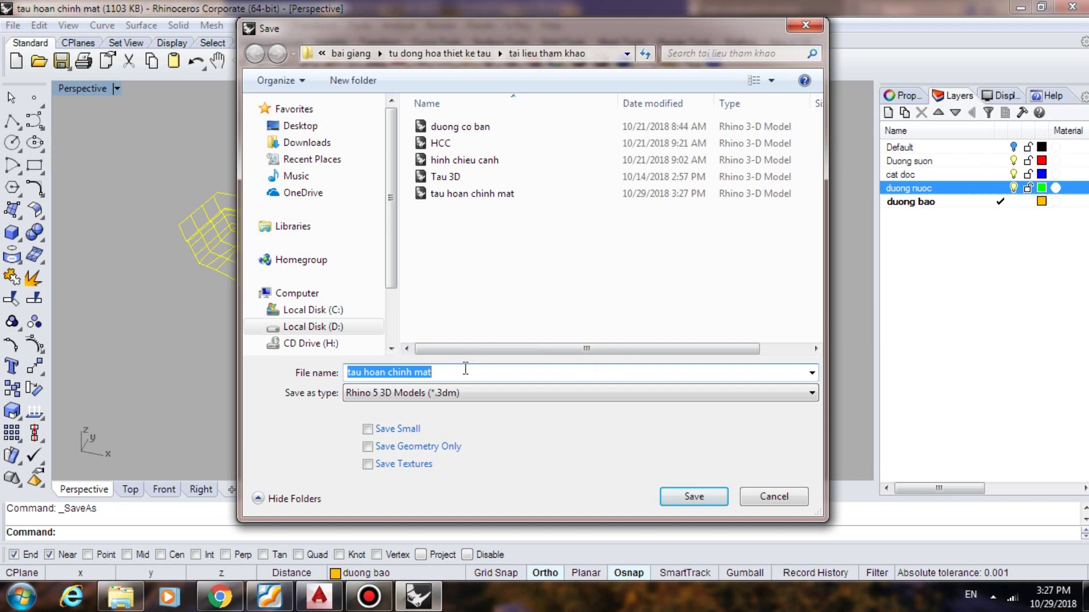
pyautogui.write('mat ca')
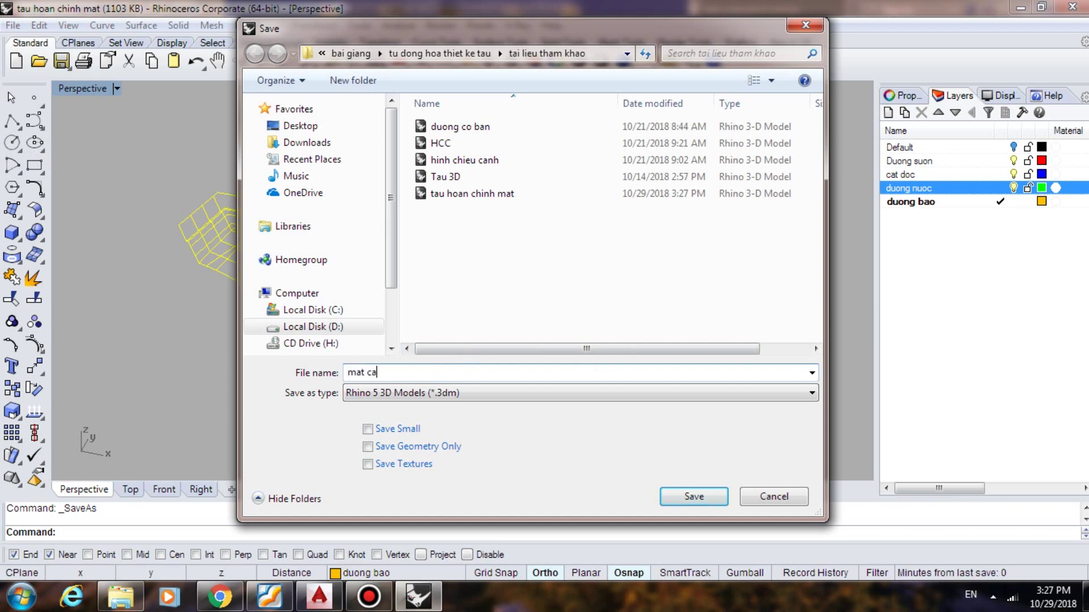
pyautogui.write('t ngang tau 12m')
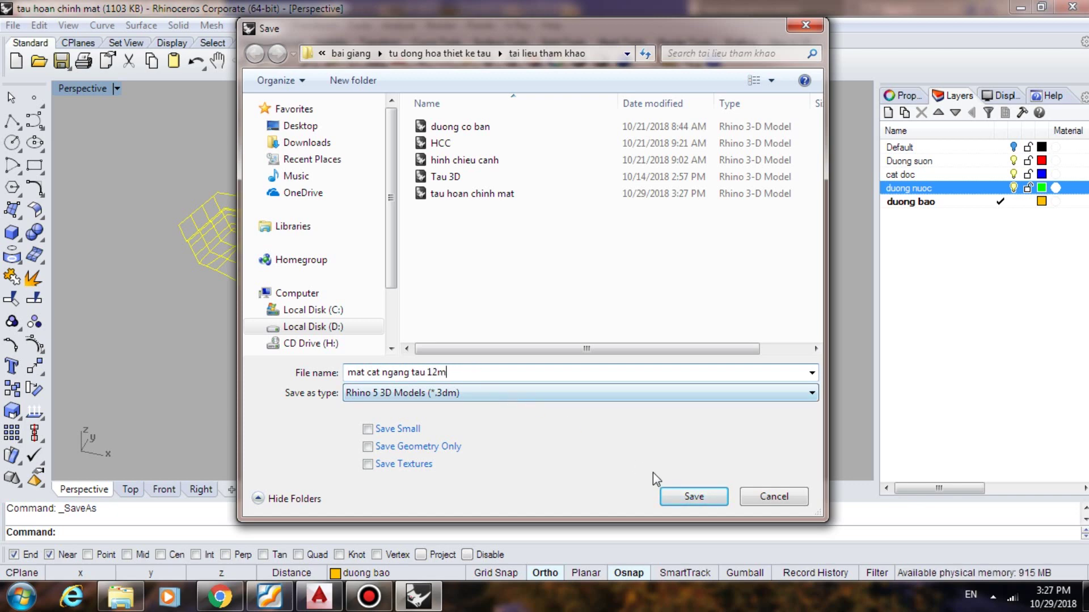
pyautogui.click(693, 497)
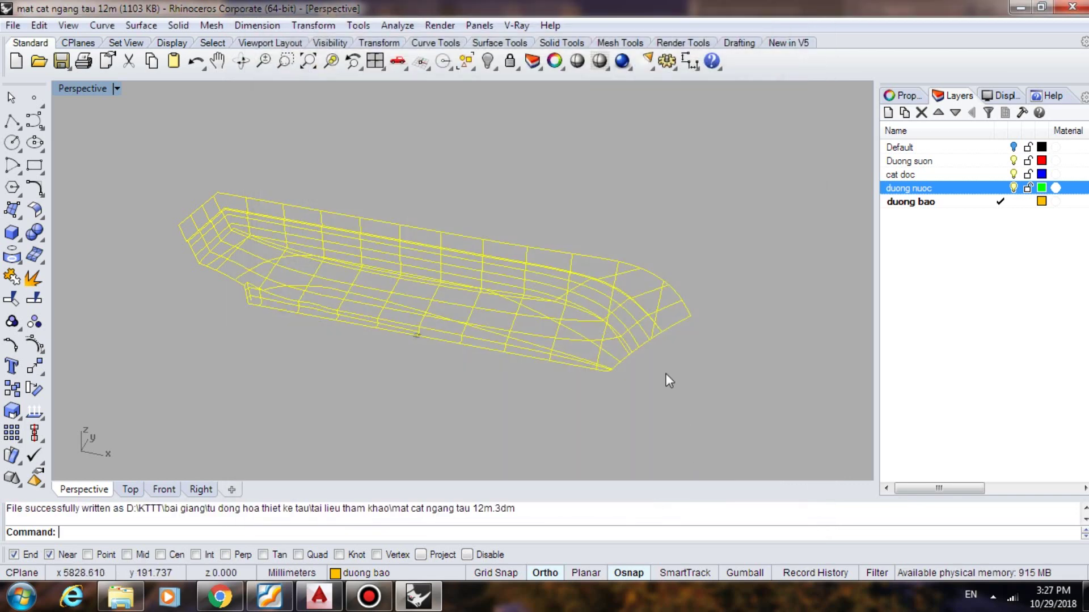
# Clear the curve selection and examine the frames, buttocks, waterlines and outline curves of the hull in the Perspective view
pyautogui.moveTo(618, 370); pyautogui.dragTo(557, 359, button='right')
pyautogui.scroll(6, 420, 332)
pyautogui.scroll(-8, 420, 329)
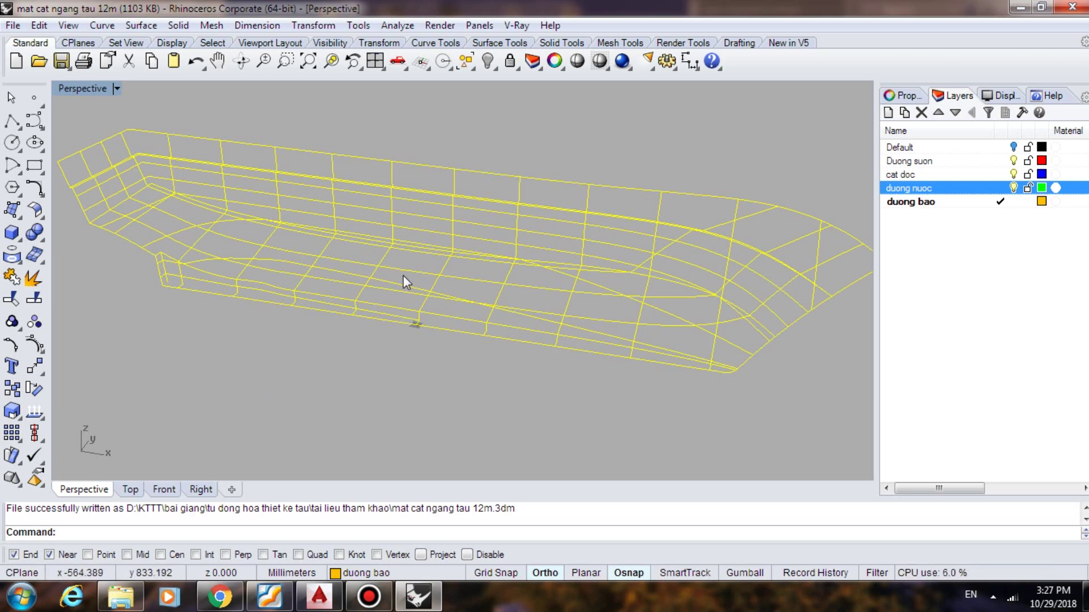
pyautogui.scroll(-2, 367, 308)
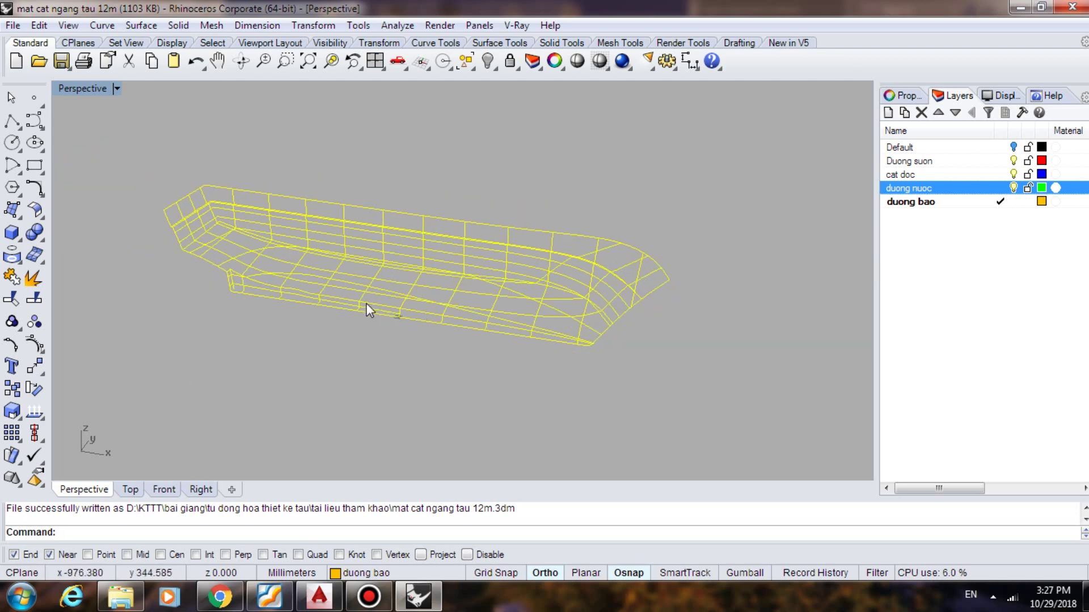
pyautogui.scroll(-2, 376, 338)
pyautogui.click(389, 180)
pyautogui.moveTo(363, 258); pyautogui.dragTo(124, 349)
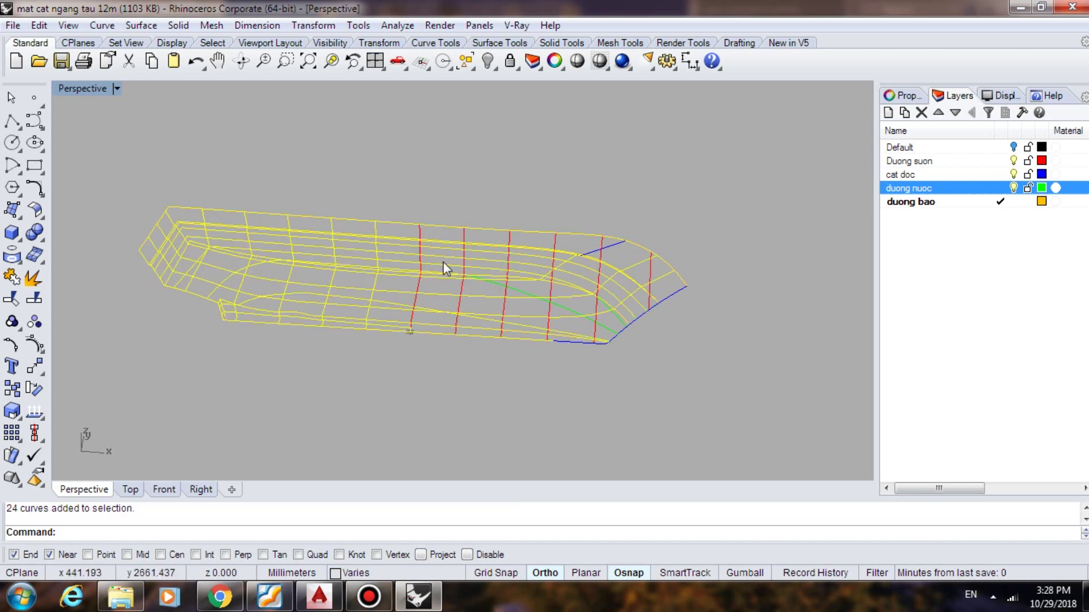
pyautogui.click(490, 183)
pyautogui.scroll(5, 402, 312)
pyautogui.scroll(2, 431, 305)
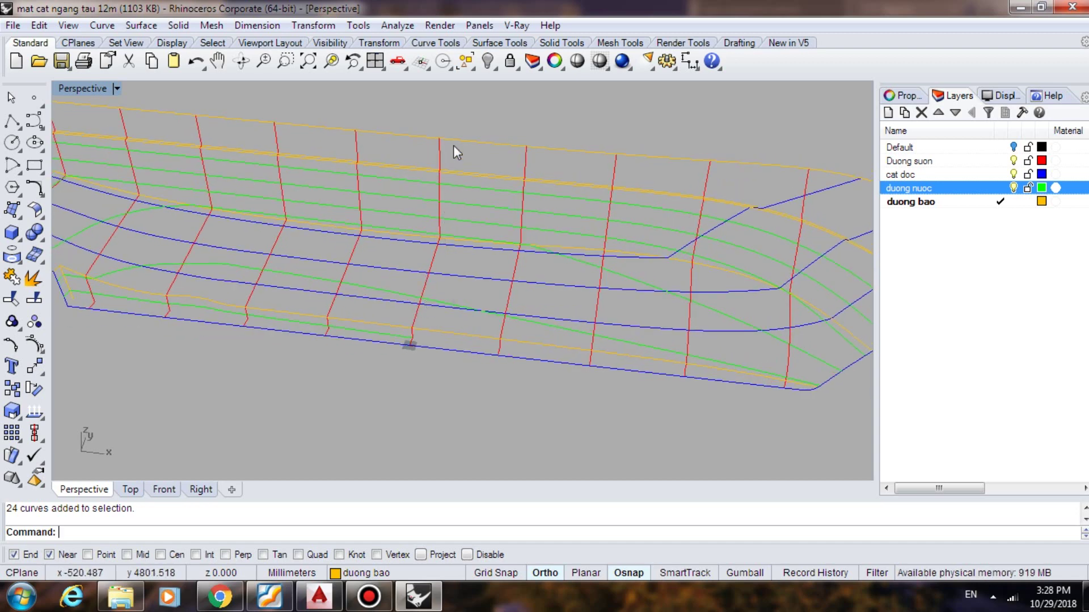
pyautogui.scroll(-2, 432, 233)
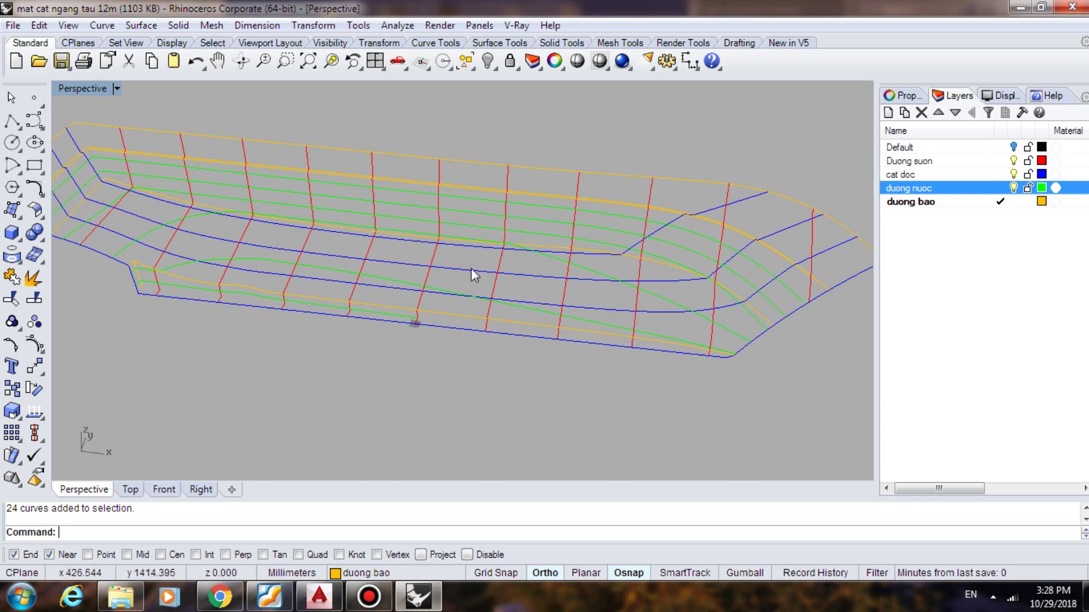
pyautogui.scroll(-1, 419, 284)
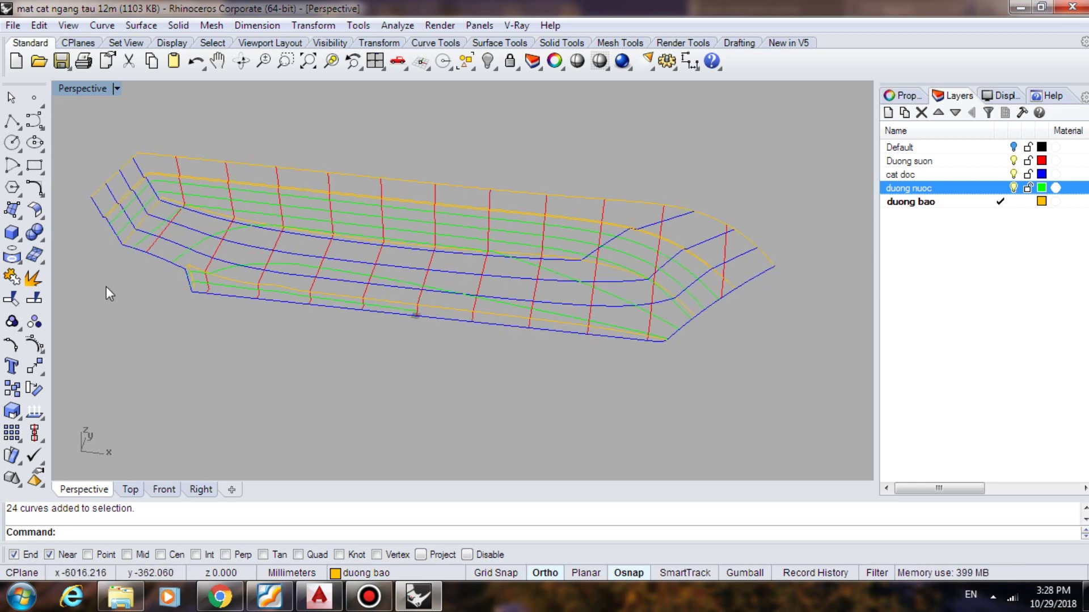
# Split the waterlines, buttocks and outline curves that cross midship, using the two midship frame curves as cutting objects
pyautogui.click(35, 301)
pyautogui.moveTo(372, 300); pyautogui.dragTo(396, 289, button='right')
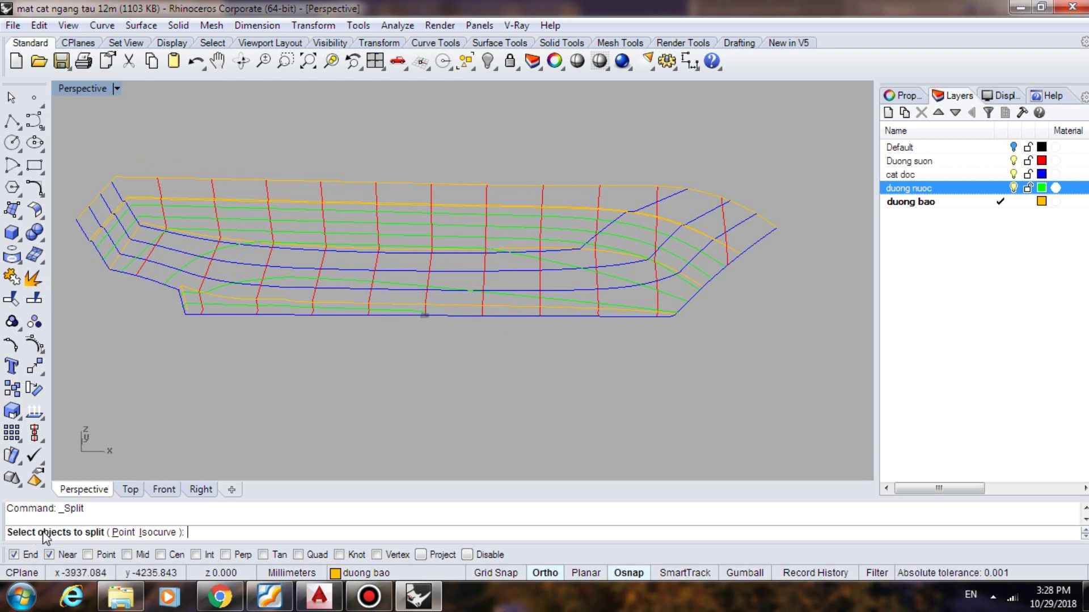
pyautogui.moveTo(413, 164); pyautogui.dragTo(398, 294)
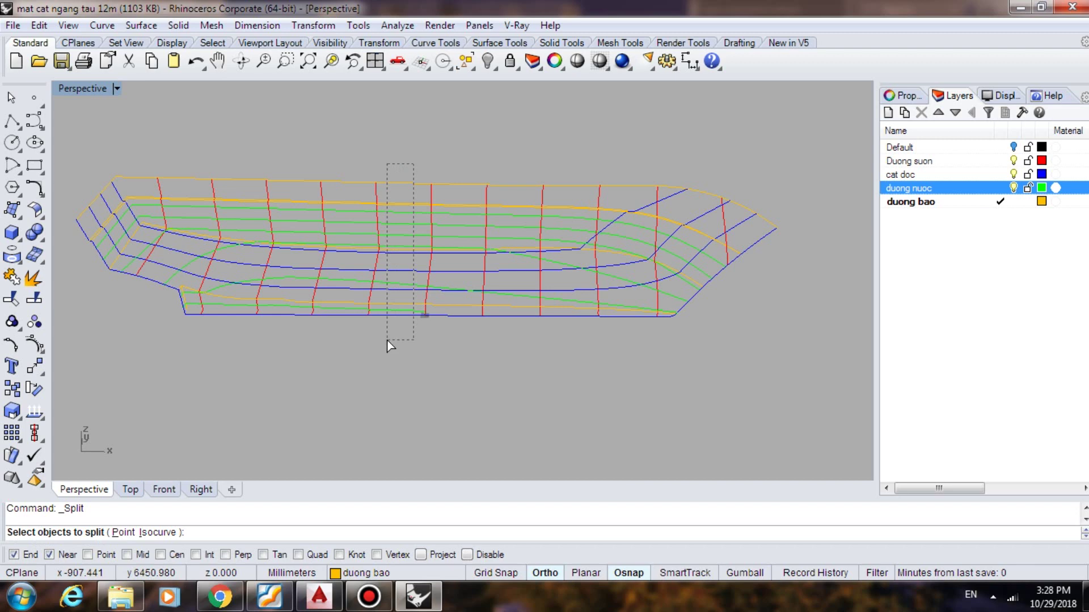
pyautogui.moveTo(388, 341); pyautogui.dragTo(389, 343)
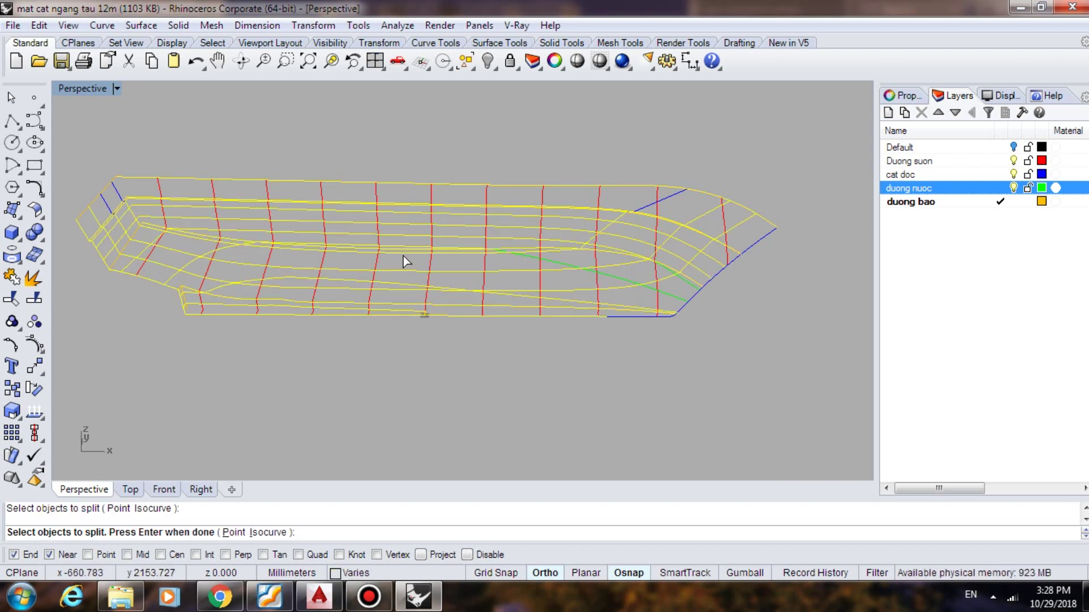
pyautogui.scroll(1, 407, 241)
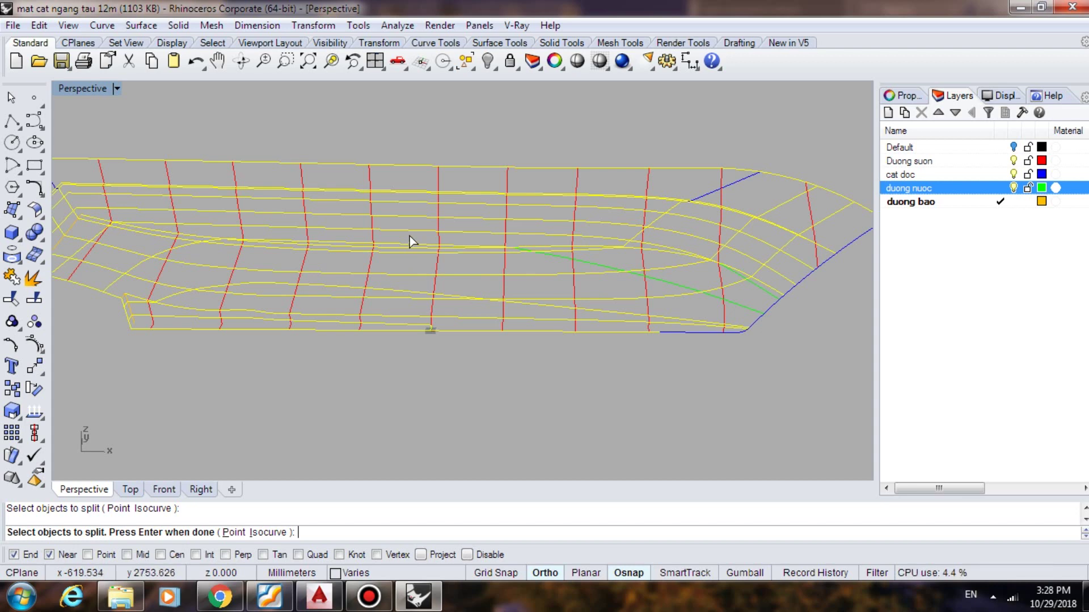
pyautogui.press('Return')
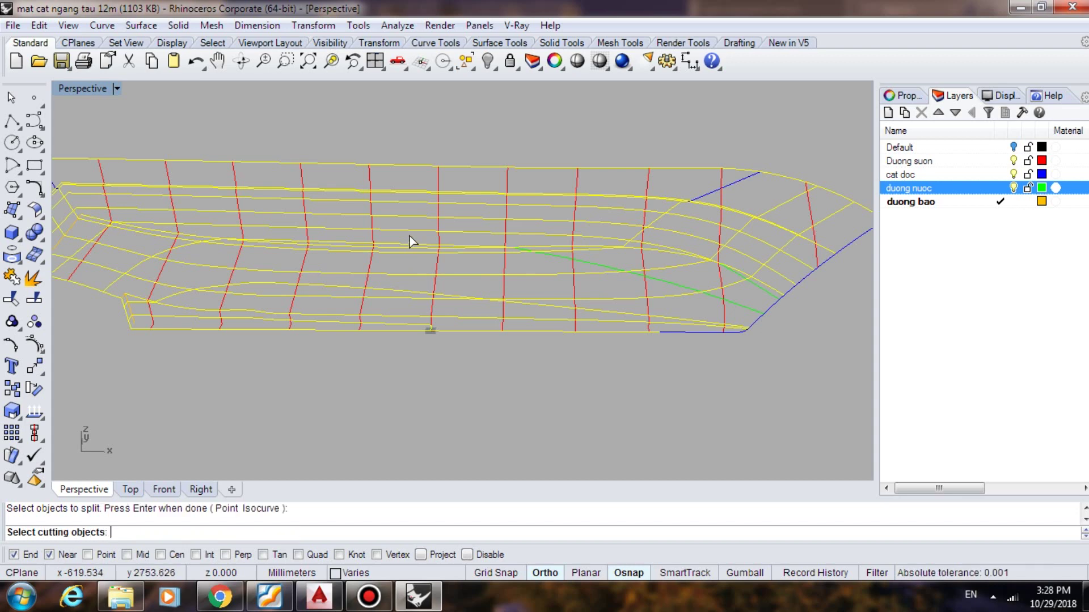
pyautogui.moveTo(449, 245); pyautogui.dragTo(428, 240, button='right')
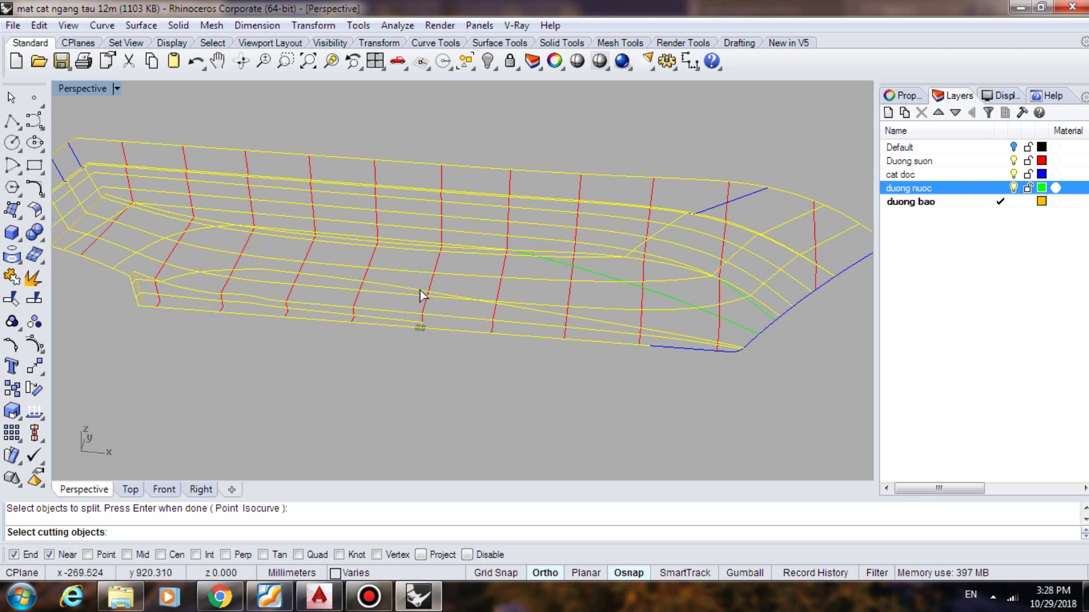
pyautogui.scroll(3, 427, 284)
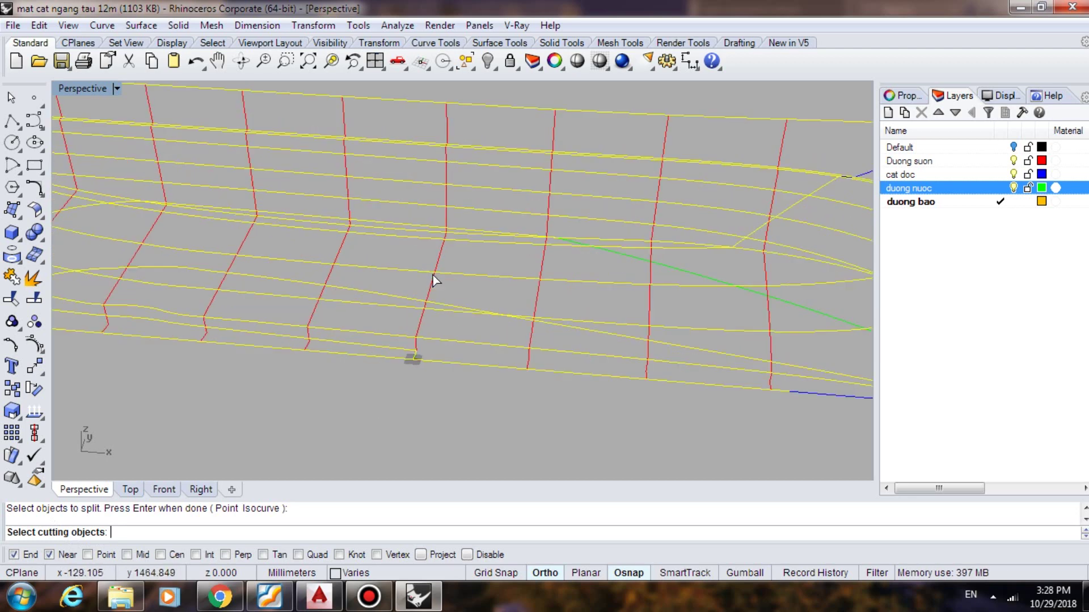
pyautogui.click(448, 122)
pyautogui.scroll(3, 445, 143)
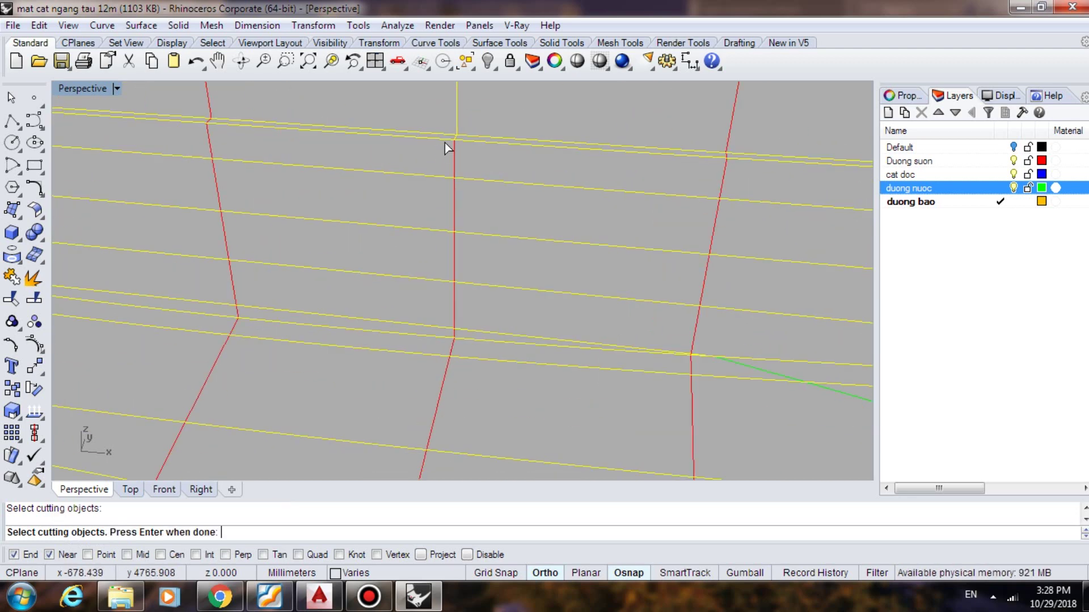
pyautogui.click(461, 136)
pyautogui.scroll(-4, 438, 193)
pyautogui.scroll(2, 397, 351)
pyautogui.scroll(-4, 419, 334)
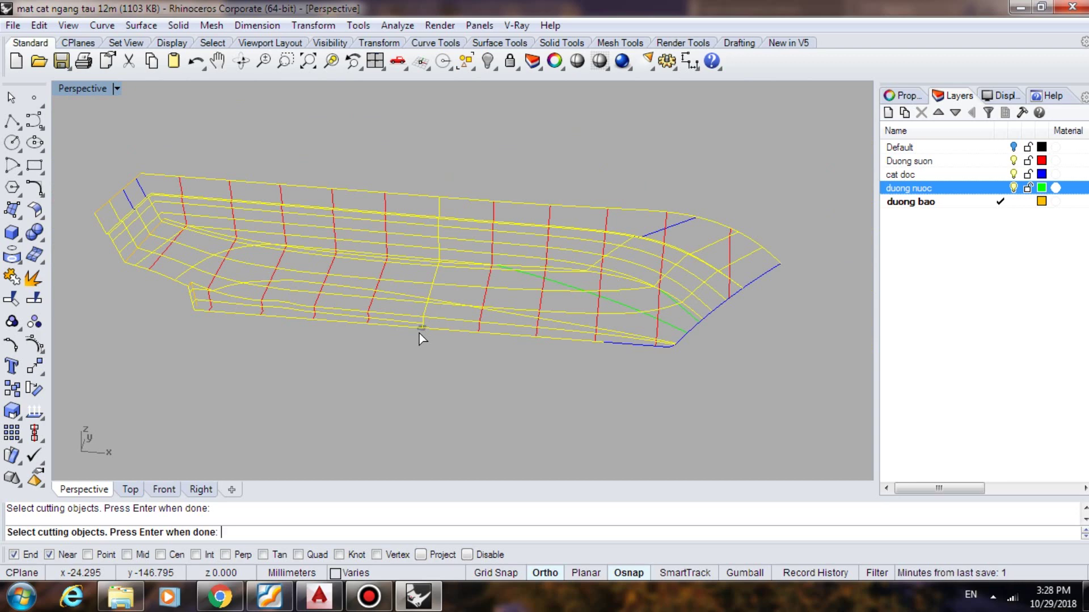
pyautogui.press('Return')
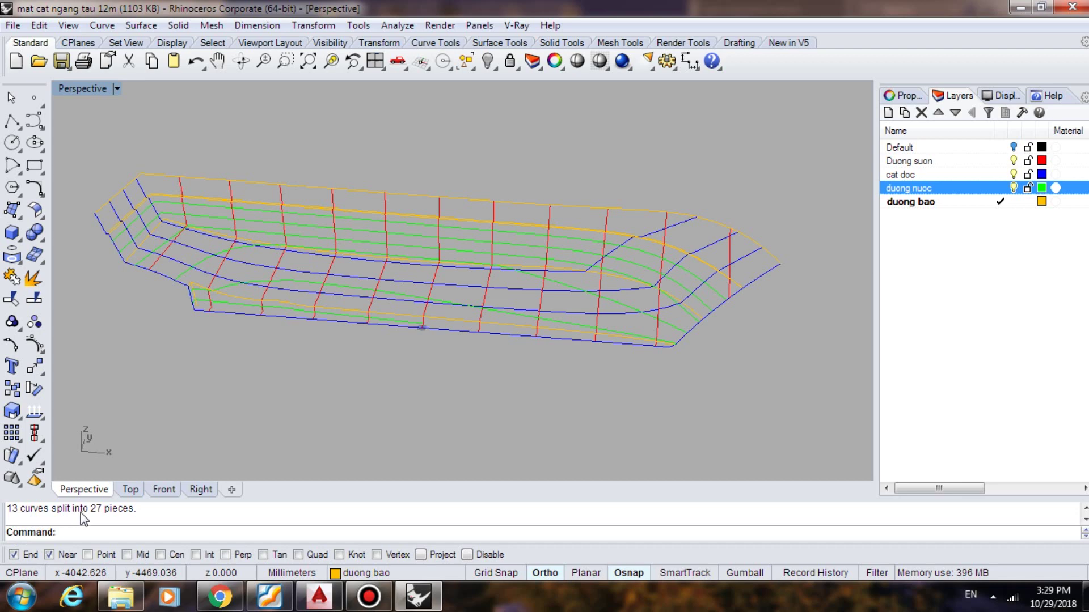
# Check the split at midship by selecting individual outline curves, waterlines and buttocks just aft of the midship frame
pyautogui.moveTo(373, 410); pyautogui.dragTo(427, 341, button='right')
pyautogui.scroll(6, 427, 342)
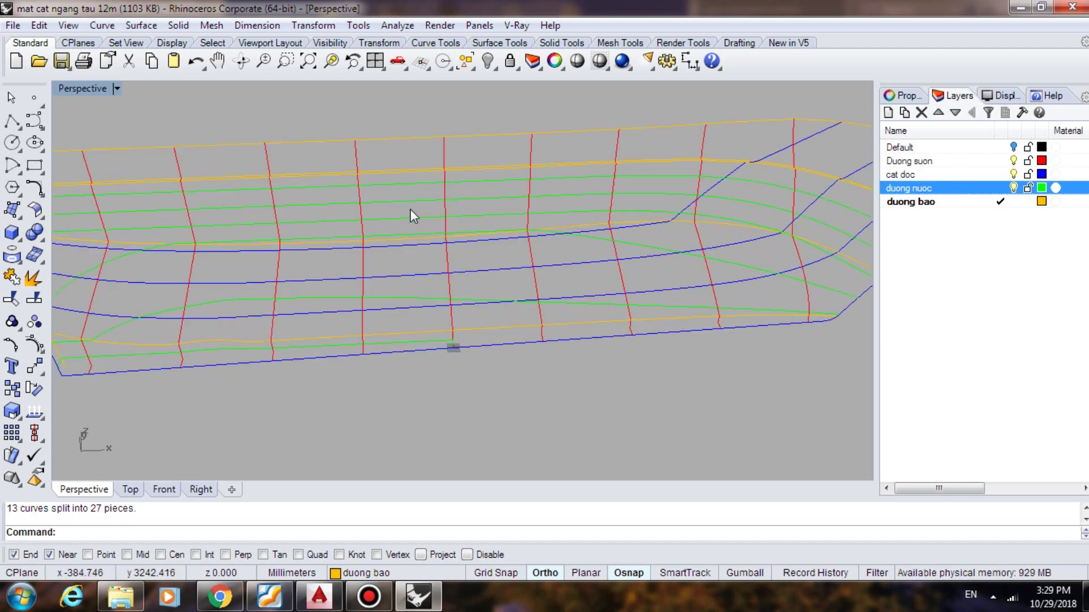
pyautogui.click(417, 145)
pyautogui.click(424, 172)
pyautogui.click(424, 185)
pyautogui.click(424, 201)
pyautogui.click(423, 219)
pyautogui.click(425, 233)
pyautogui.click(423, 240)
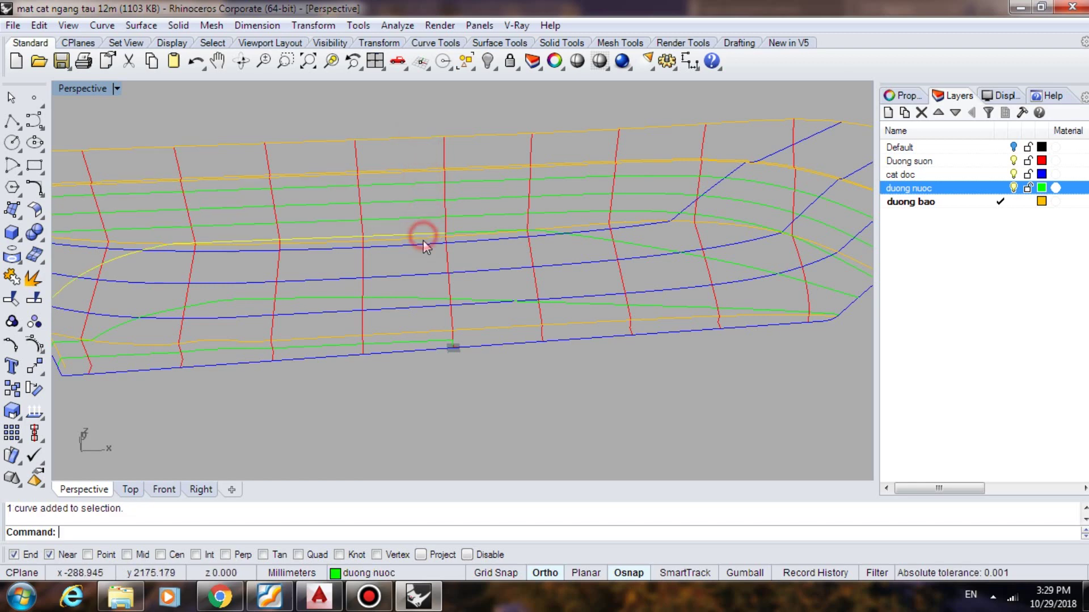
pyautogui.click(425, 257)
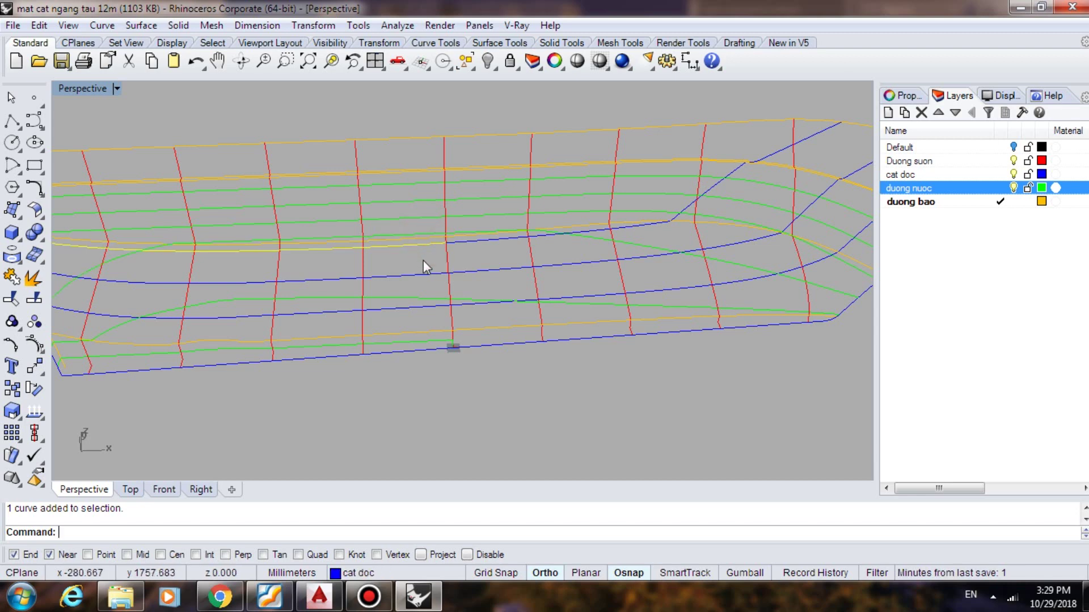
pyautogui.scroll(-3, 423, 260)
pyautogui.click(417, 255)
pyautogui.moveTo(418, 255); pyautogui.dragTo(401, 246, button='right')
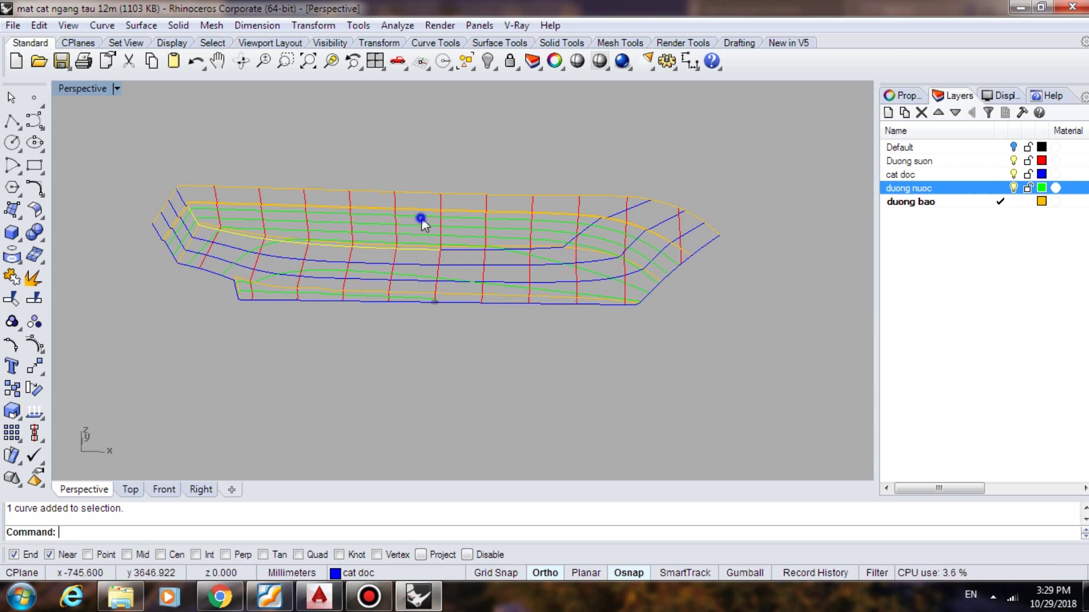
# Mirror all curves aft of the midship frame across the centreline, starting the mirror plane at 0,0,0, and delete the original aft curves
pyautogui.moveTo(423, 221); pyautogui.dragTo(432, 219, button='right')
pyautogui.moveTo(413, 147); pyautogui.dragTo(118, 347)
pyautogui.moveTo(426, 305); pyautogui.dragTo(465, 327, button='right')
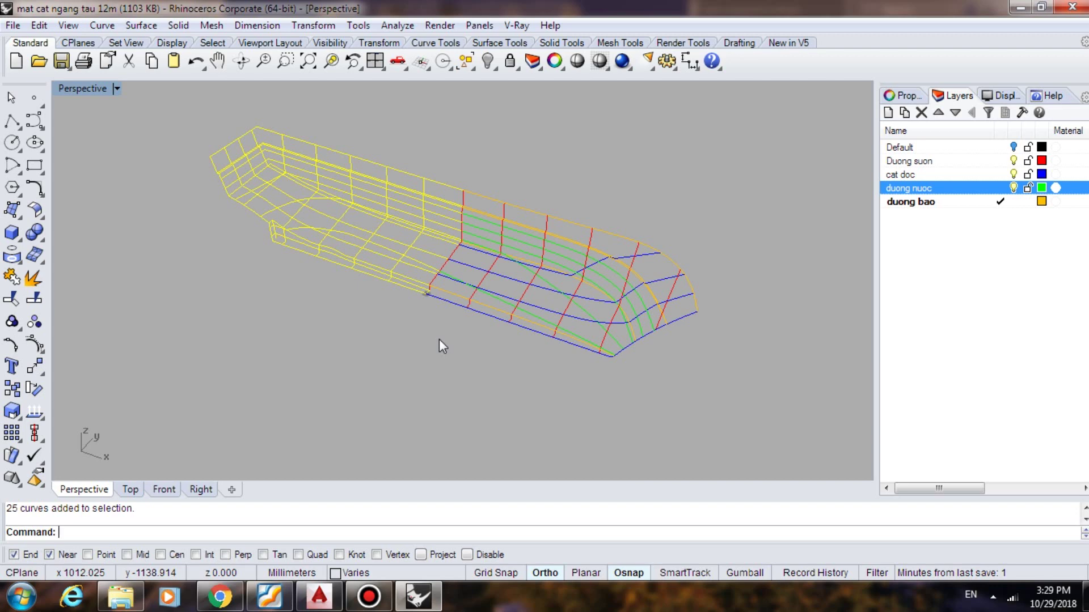
pyautogui.write('irror')
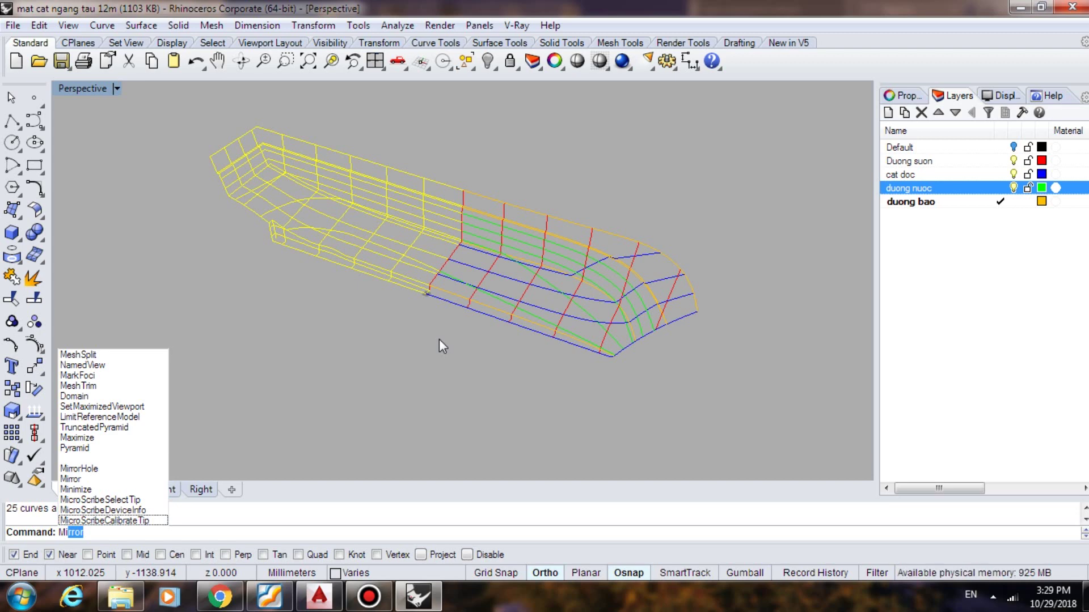
pyautogui.press('Return')
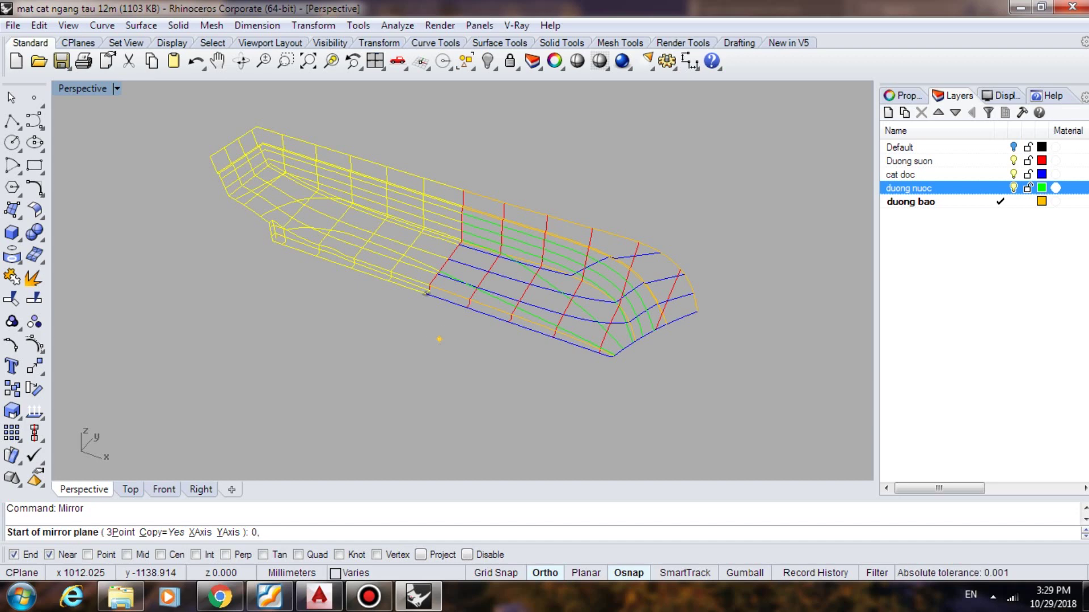
pyautogui.press('Return')
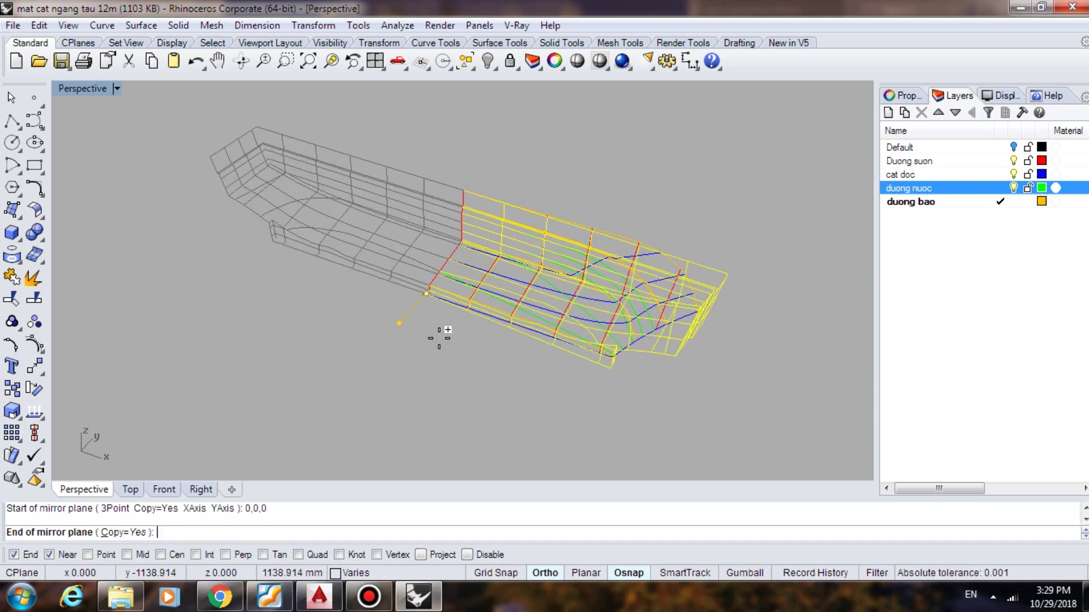
pyautogui.click(805, 377)
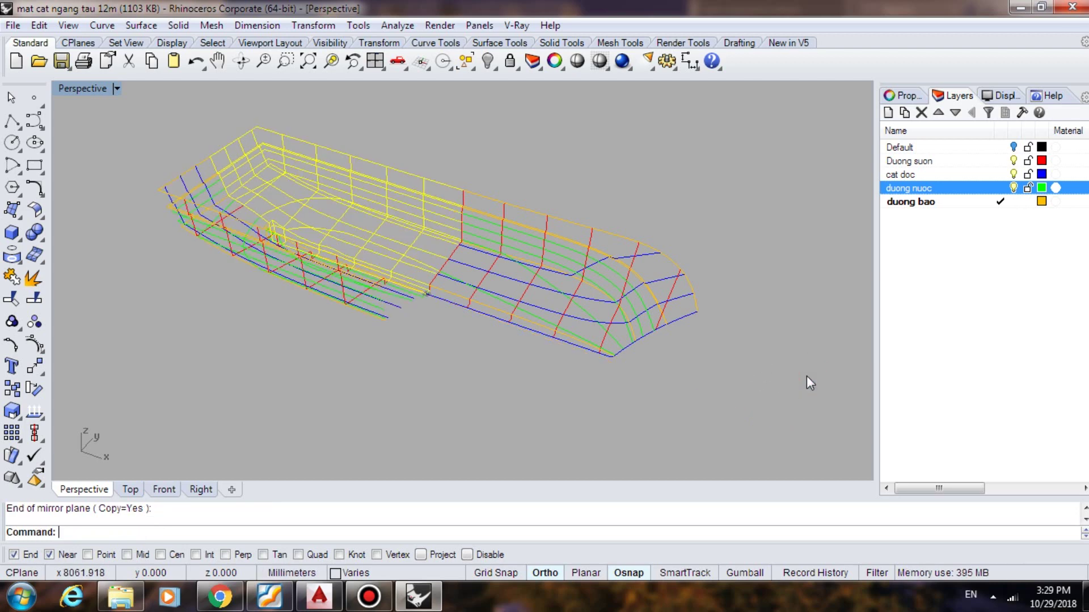
pyautogui.moveTo(445, 311); pyautogui.dragTo(233, 190, button='right')
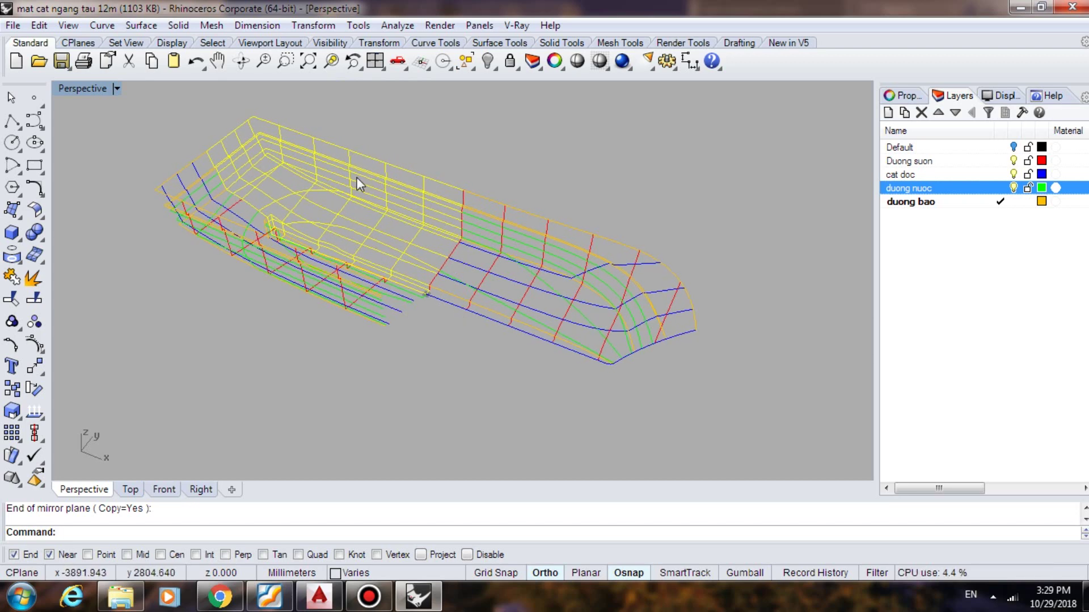
pyautogui.press('Delete')
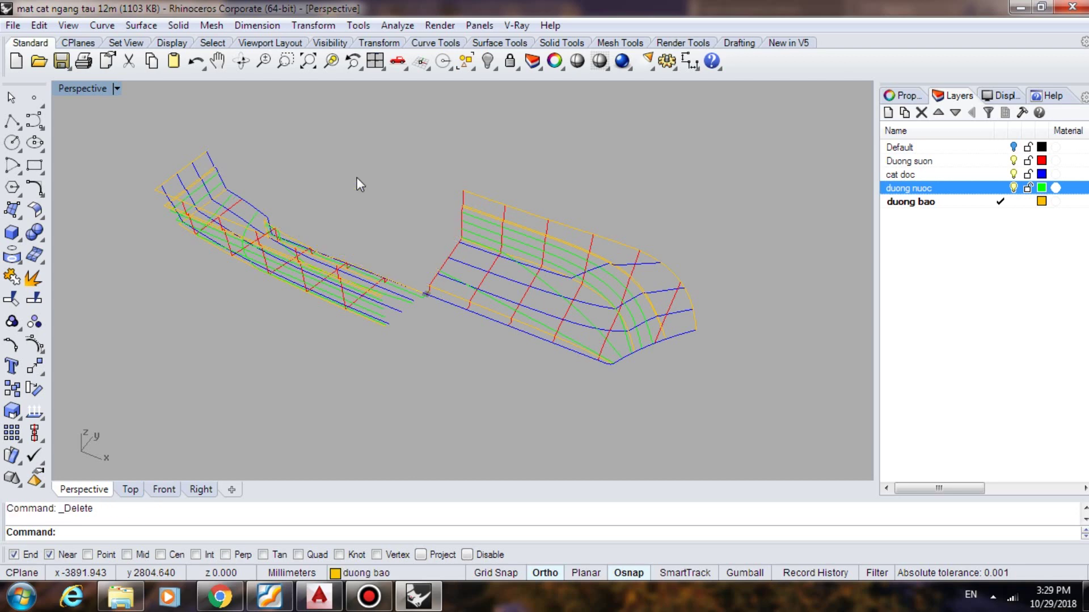
# Mirror a copy of the two midship frame curves across the centreline, starting the mirror plane at 0,0,0 and running along the X axis
pyautogui.moveTo(356, 177); pyautogui.dragTo(457, 164, button='right')
pyautogui.moveTo(478, 274); pyautogui.dragTo(434, 284, button='right')
pyautogui.scroll(2, 435, 283)
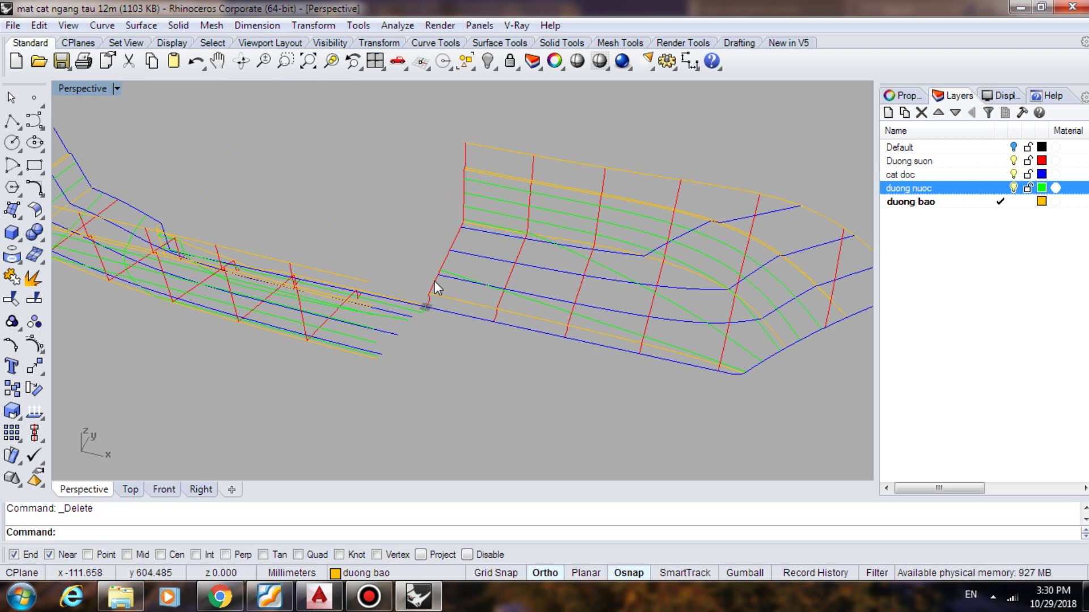
pyautogui.scroll(-1, 434, 281)
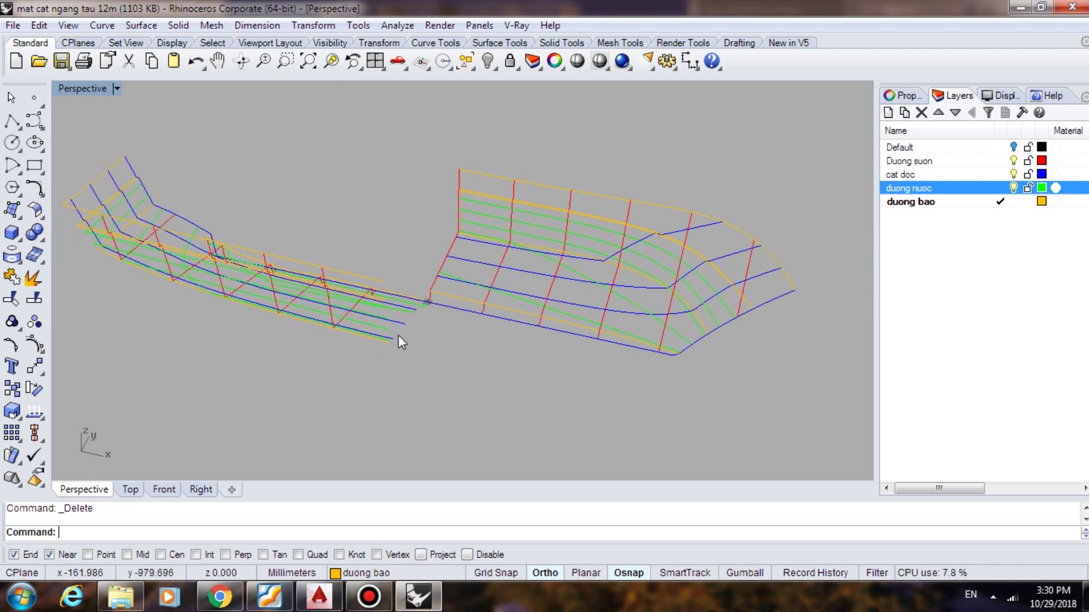
pyautogui.moveTo(425, 318); pyautogui.dragTo(482, 272, button='right')
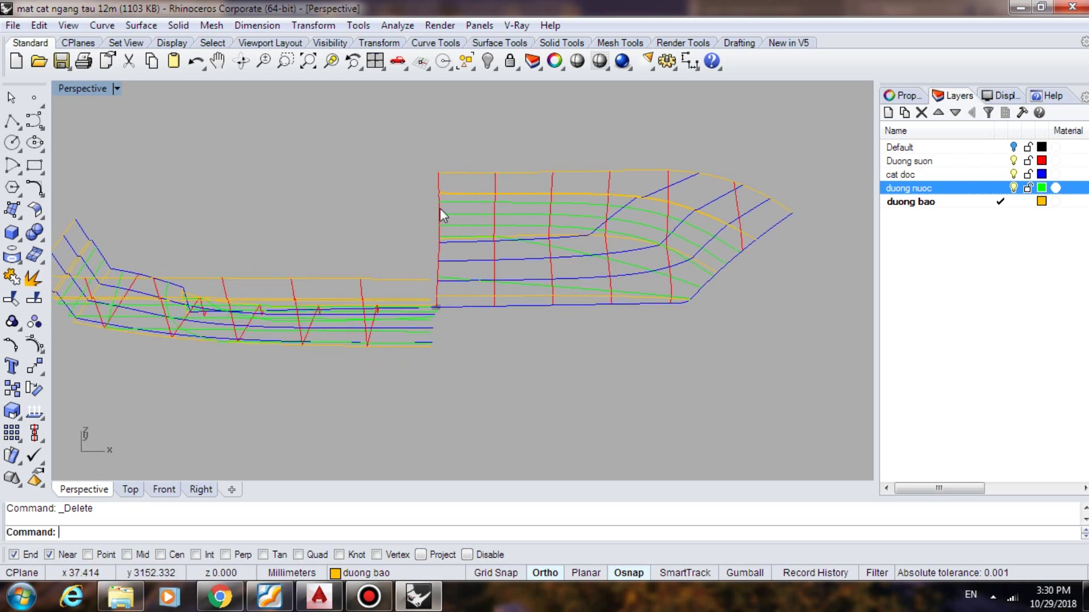
pyautogui.moveTo(419, 156)
pyautogui.mouseDown()
pyautogui.moveTo(447, 252)
pyautogui.moveTo(450, 322)
pyautogui.mouseUp()
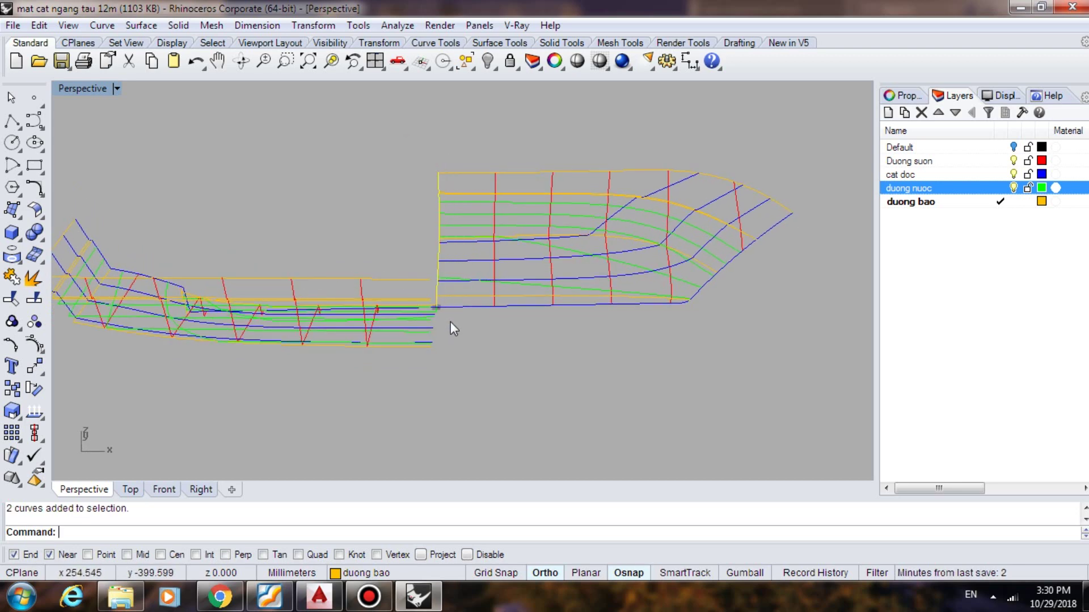
pyautogui.moveTo(493, 324); pyautogui.dragTo(413, 310, button='right')
pyautogui.scroll(2, 424, 312)
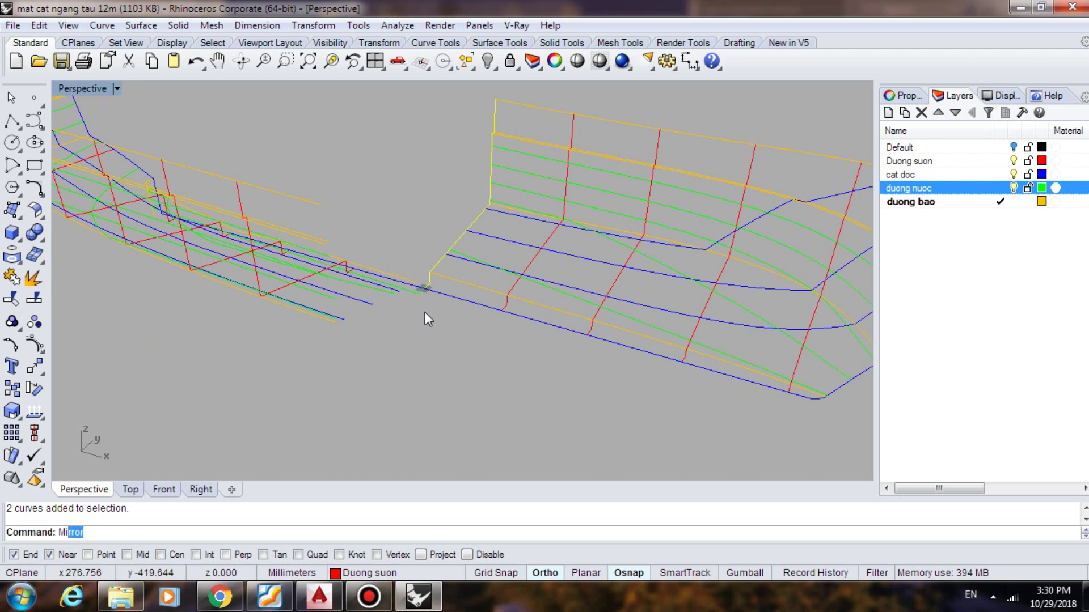
pyautogui.press('Return')
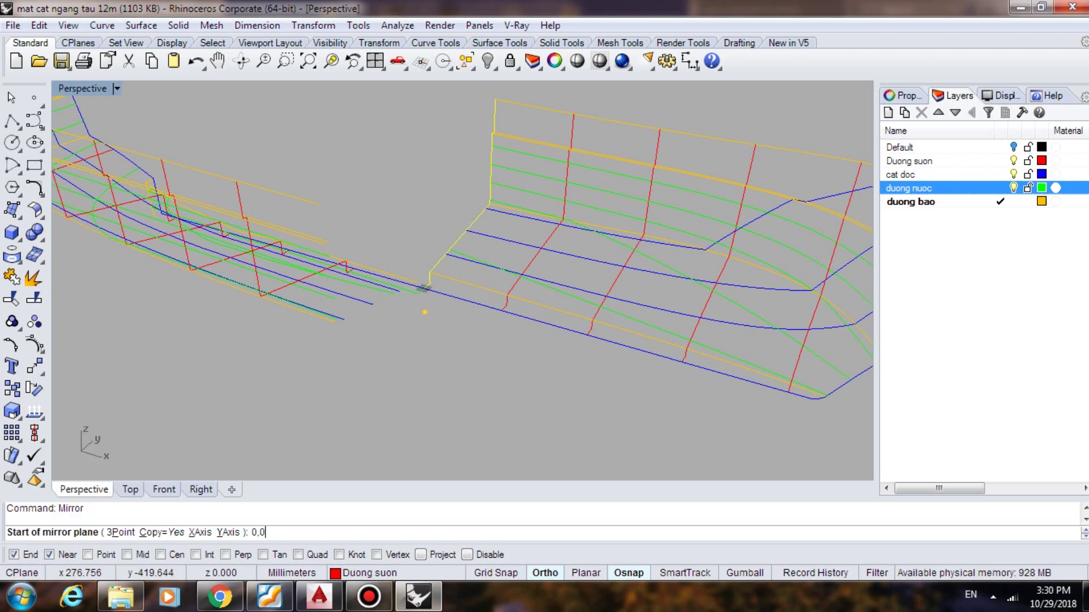
pyautogui.write('0,0,0')
pyautogui.press('Return')
pyautogui.scroll(-6, 488, 326)
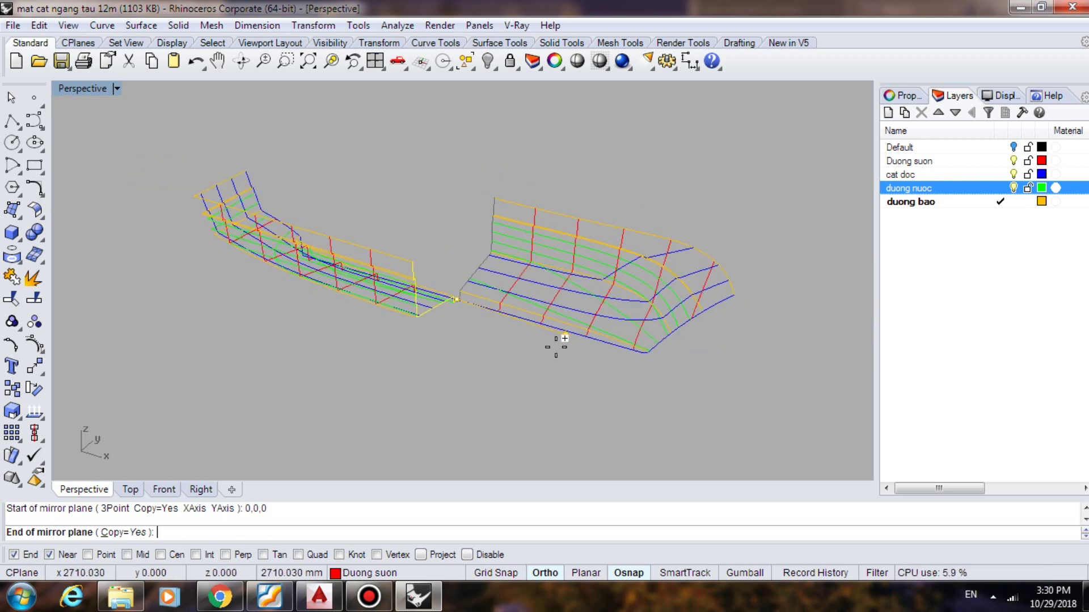
pyautogui.click(742, 394)
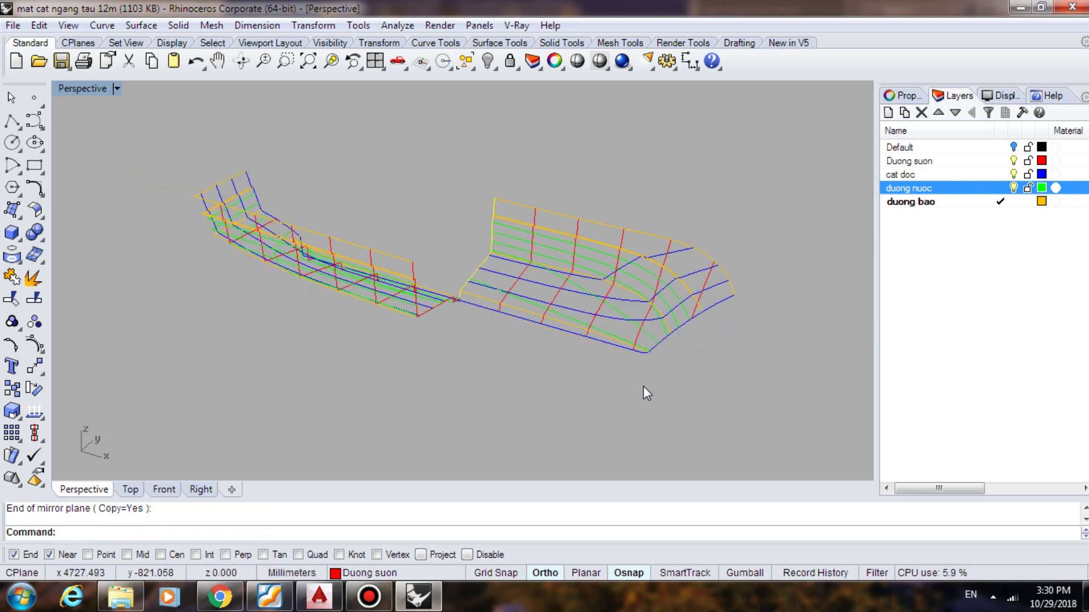
# Examine the combined body plan in the Right view, checking the aft and forward frames on either side of the centreline
pyautogui.moveTo(643, 377); pyautogui.dragTo(518, 340, button='right')
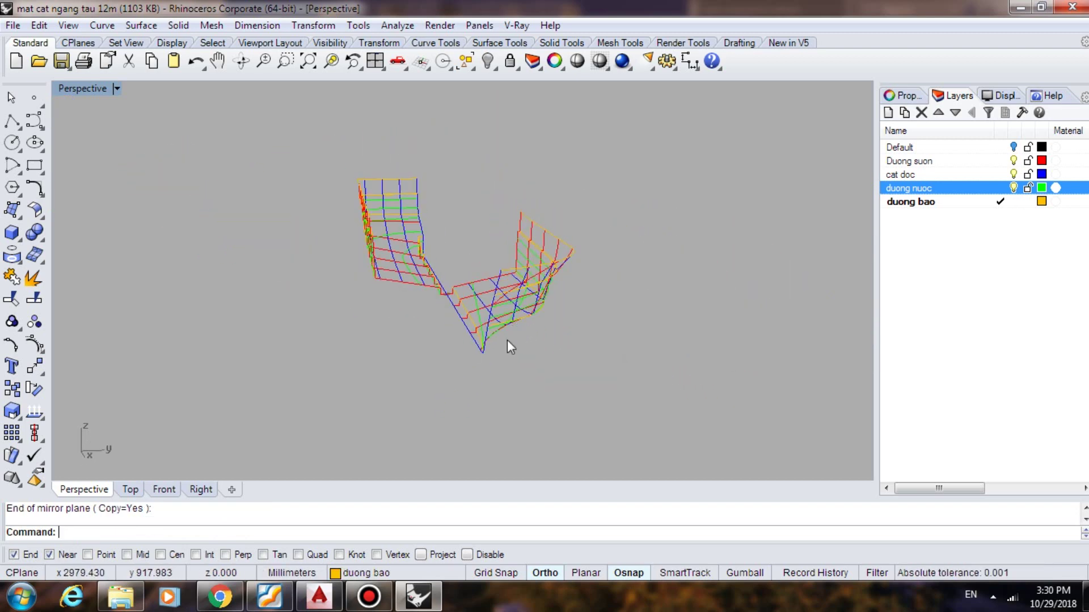
pyautogui.click(200, 489)
pyautogui.scroll(-2, 383, 291)
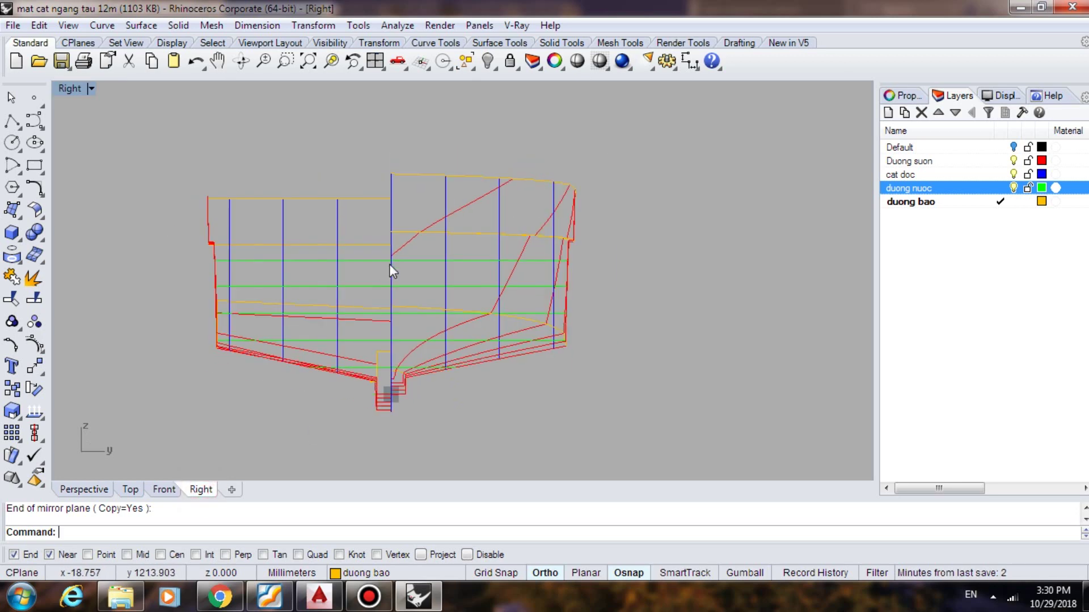
pyautogui.scroll(2, 250, 291)
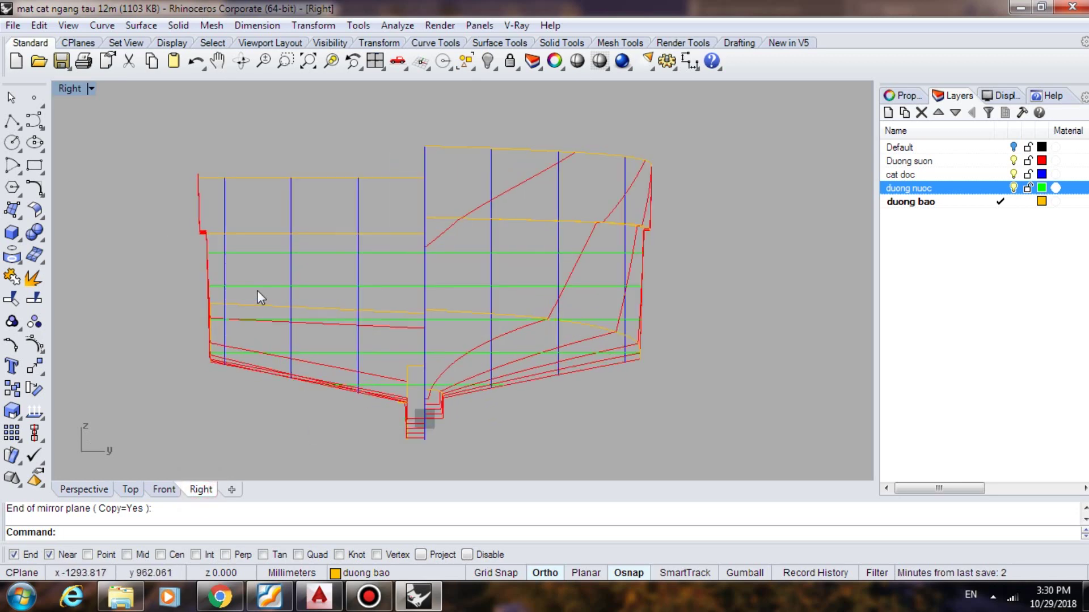
pyautogui.scroll(-2, 463, 264)
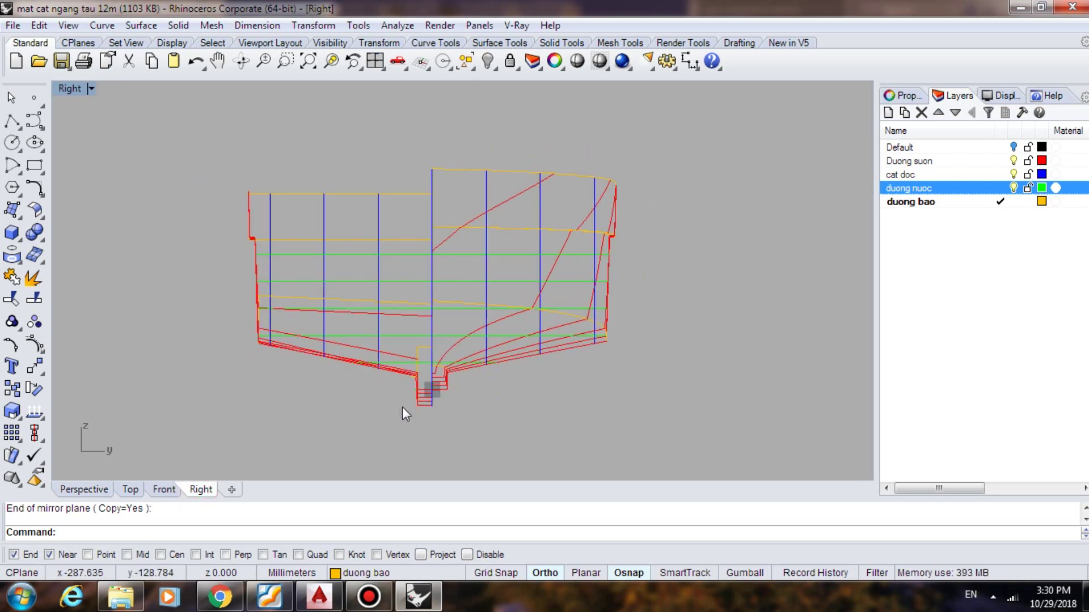
pyautogui.scroll(3, 485, 386)
pyautogui.scroll(-4, 486, 380)
pyautogui.scroll(2, 475, 369)
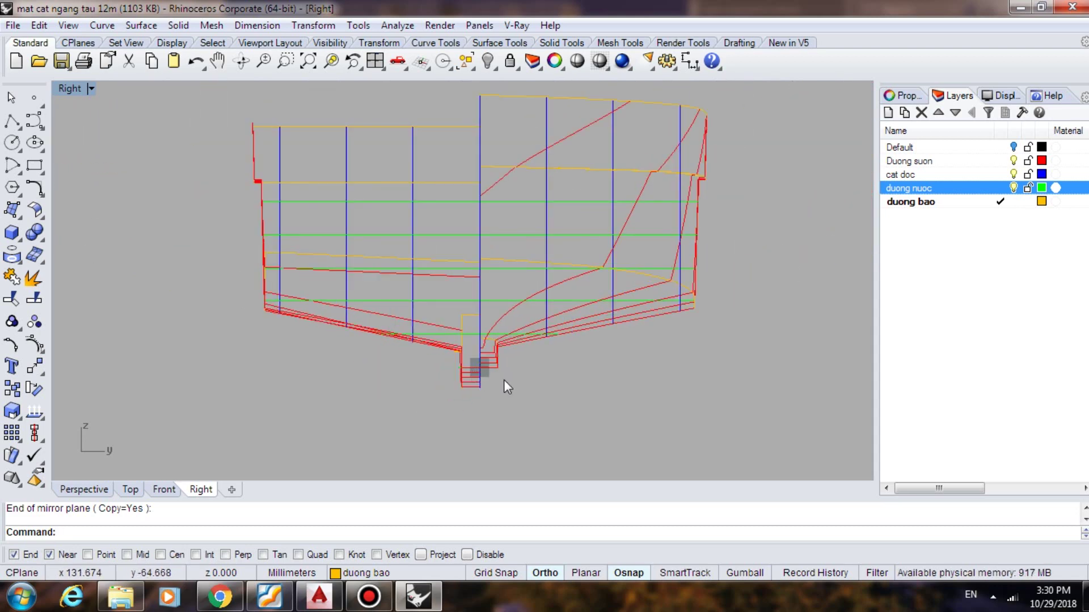
pyautogui.scroll(-3, 498, 378)
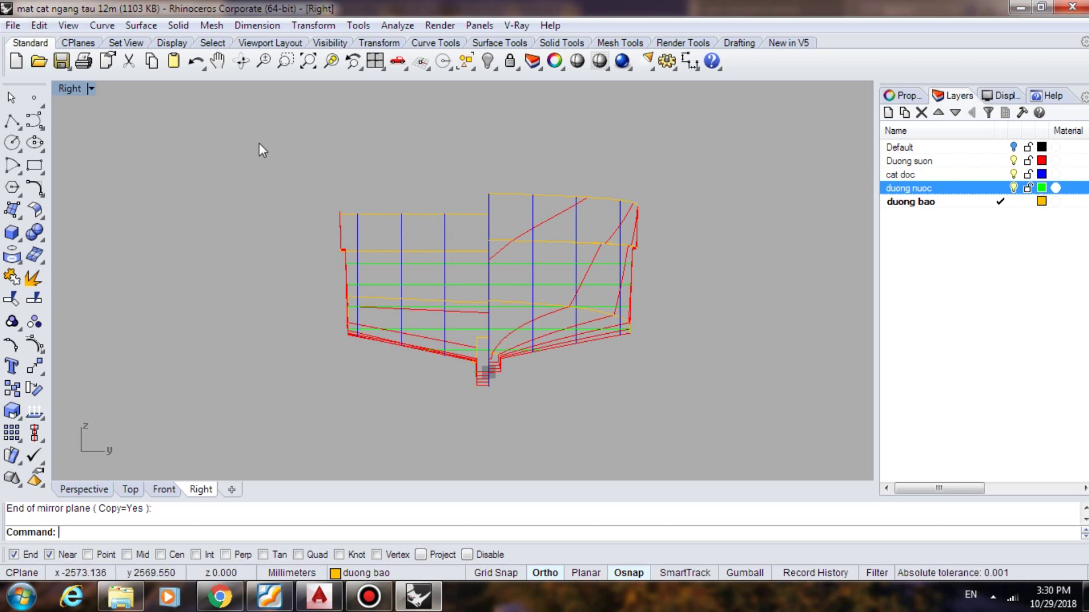
# Export all body plan curves from the Right view as the DXF file "mat cat ngang" in the Xuat 2D folder
pyautogui.moveTo(600, 368); pyautogui.dragTo(735, 423)
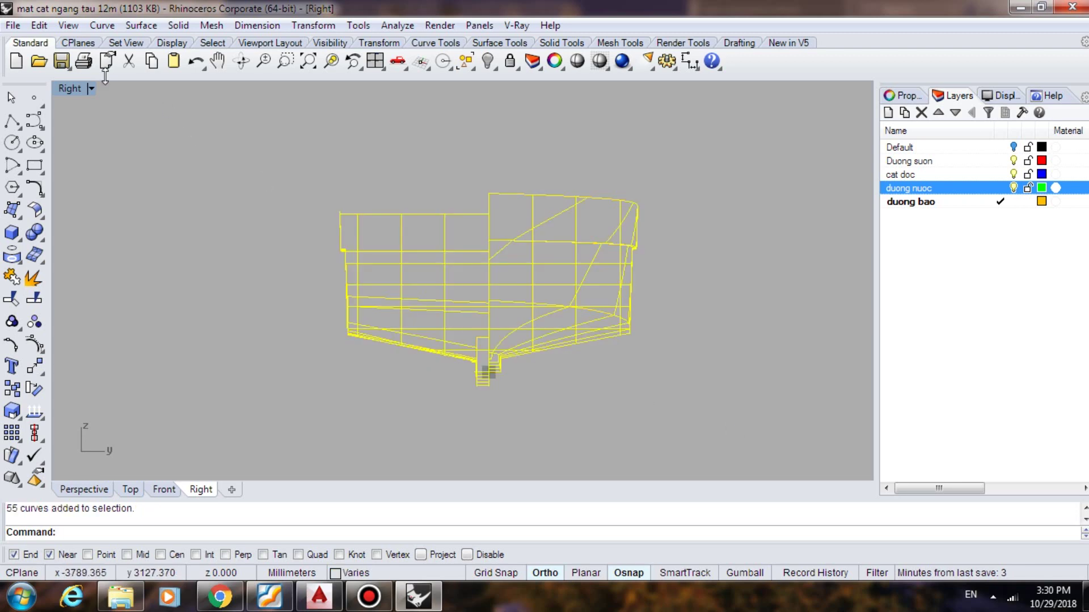
pyautogui.click(13, 26)
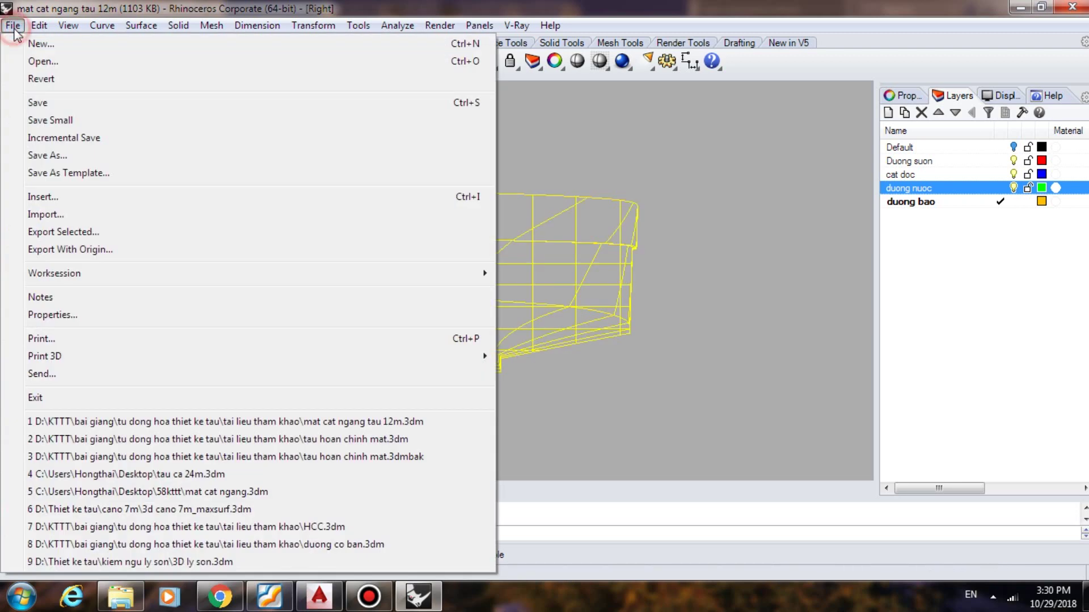
pyautogui.click(99, 232)
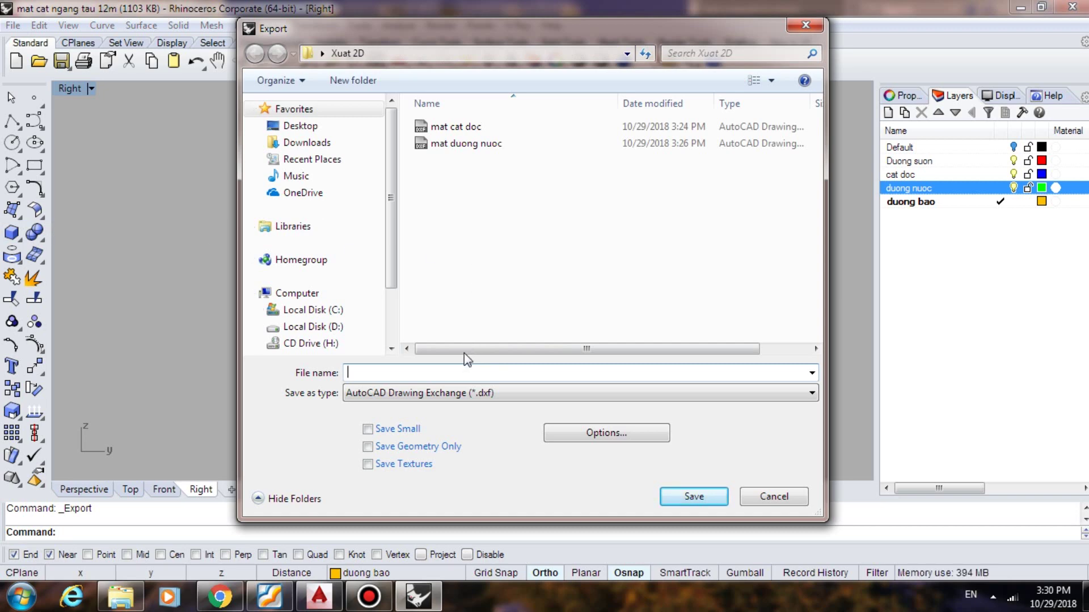
pyautogui.write('mat')
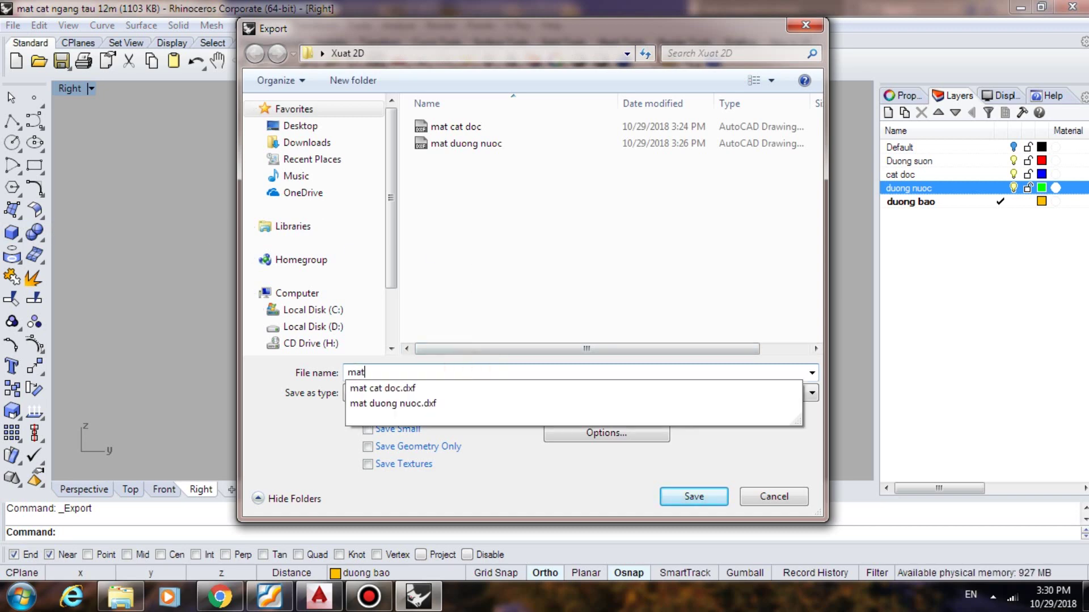
pyautogui.write(' cat ngang')
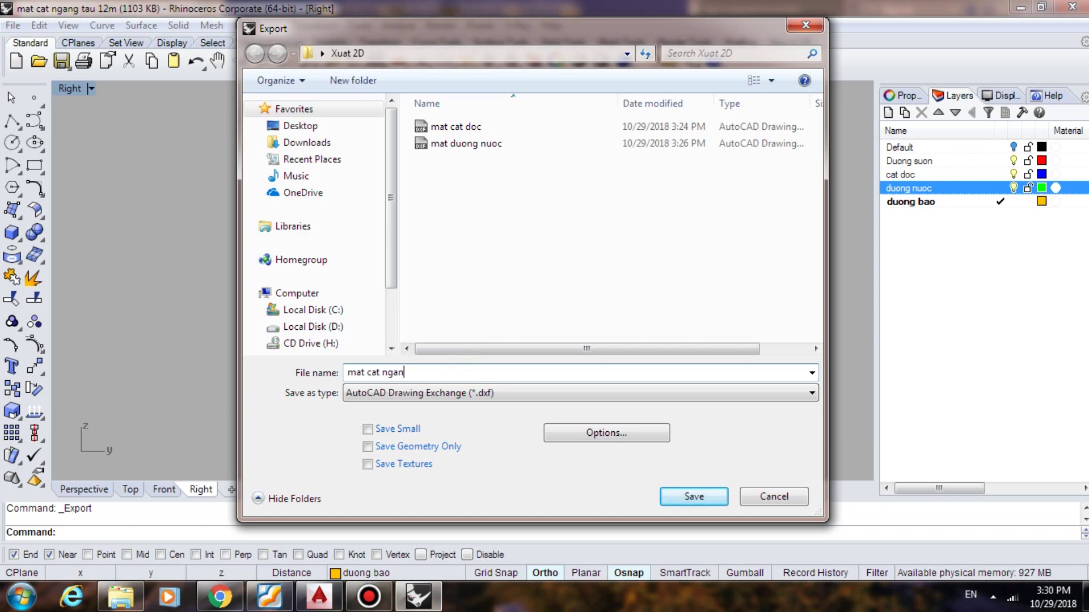
pyautogui.click(691, 498)
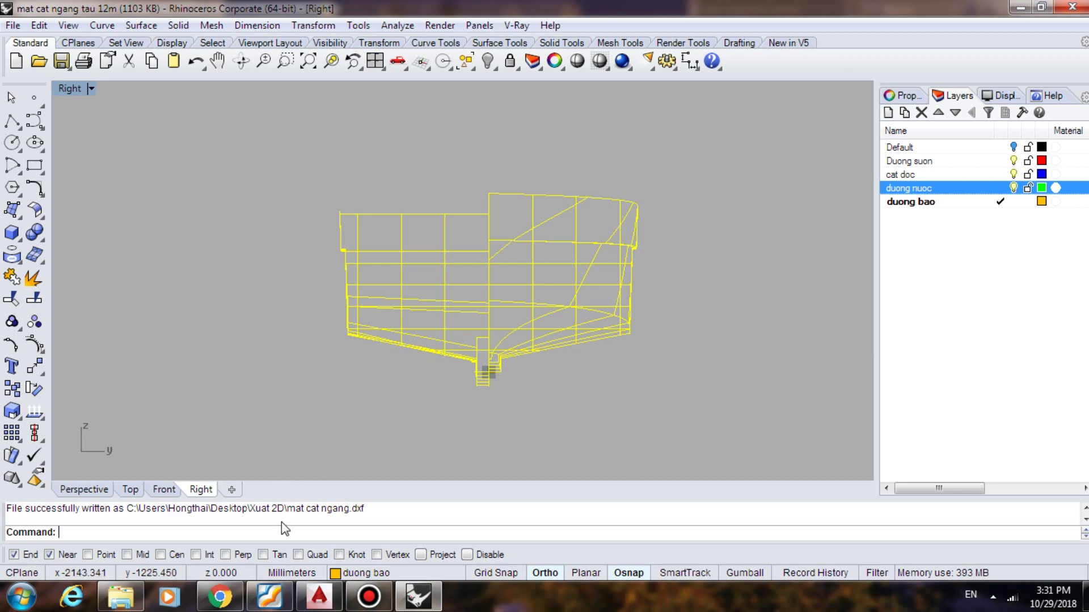
# Open the three exported DXF files from the Xuat 2D folder on the Desktop in AutoCAD
pyautogui.click(121, 598)
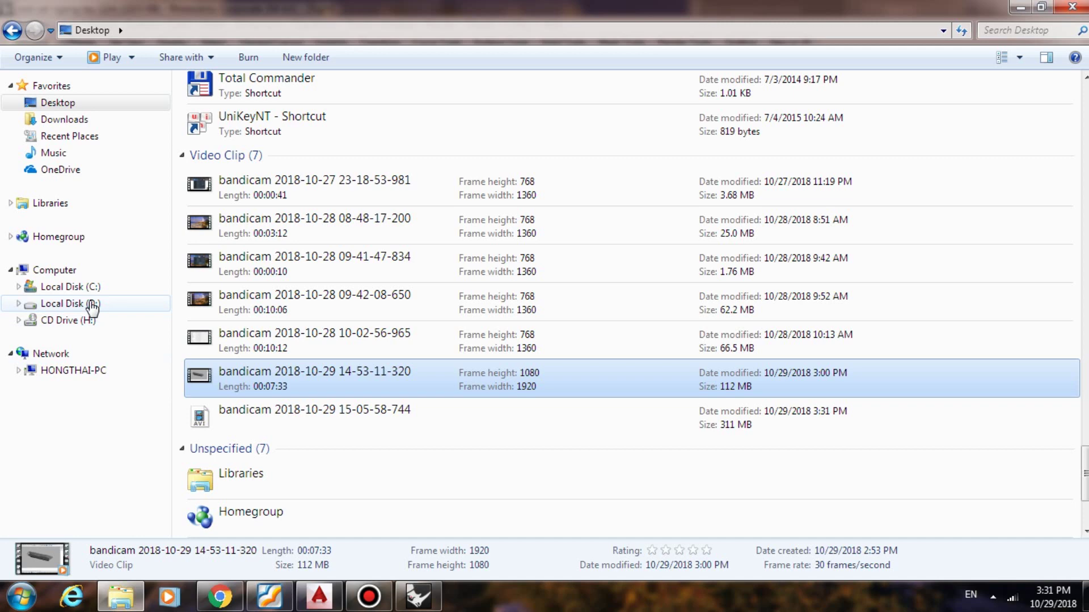
pyautogui.click(70, 104)
pyautogui.scroll(3, 397, 255)
pyautogui.scroll(15, 402, 256)
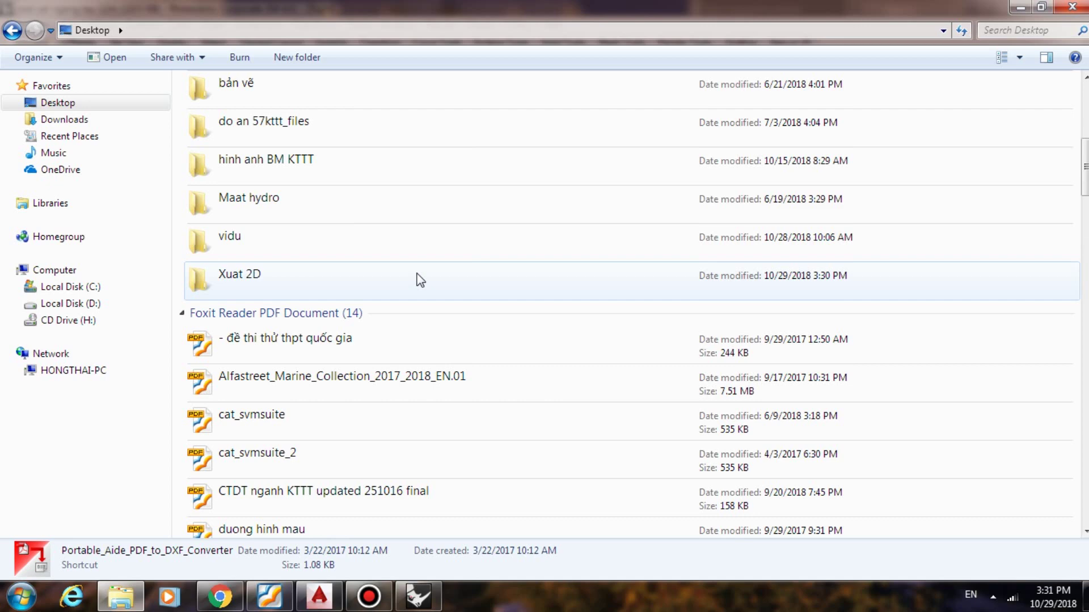
pyautogui.doubleClick(284, 268)
pyautogui.moveTo(234, 149); pyautogui.dragTo(207, 105)
pyautogui.hotkey('alt', 'Tab')
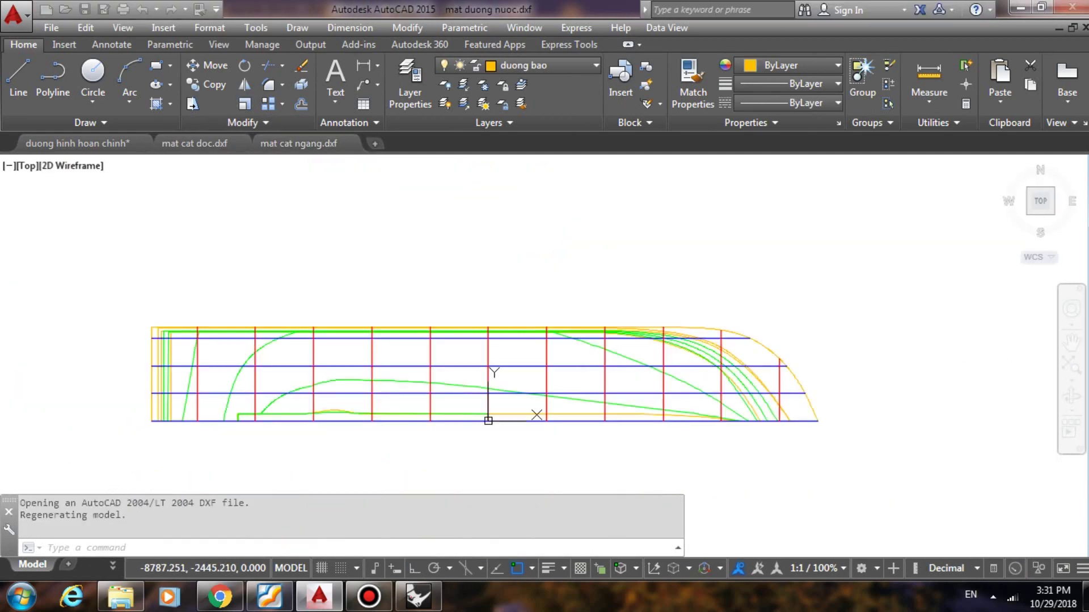
# Examine the half-breadth, profile and body plan drawings, checking individual buttock curves near the bow in the profile
pyautogui.moveTo(333, 289); pyautogui.dragTo(374, 233, button='middle')
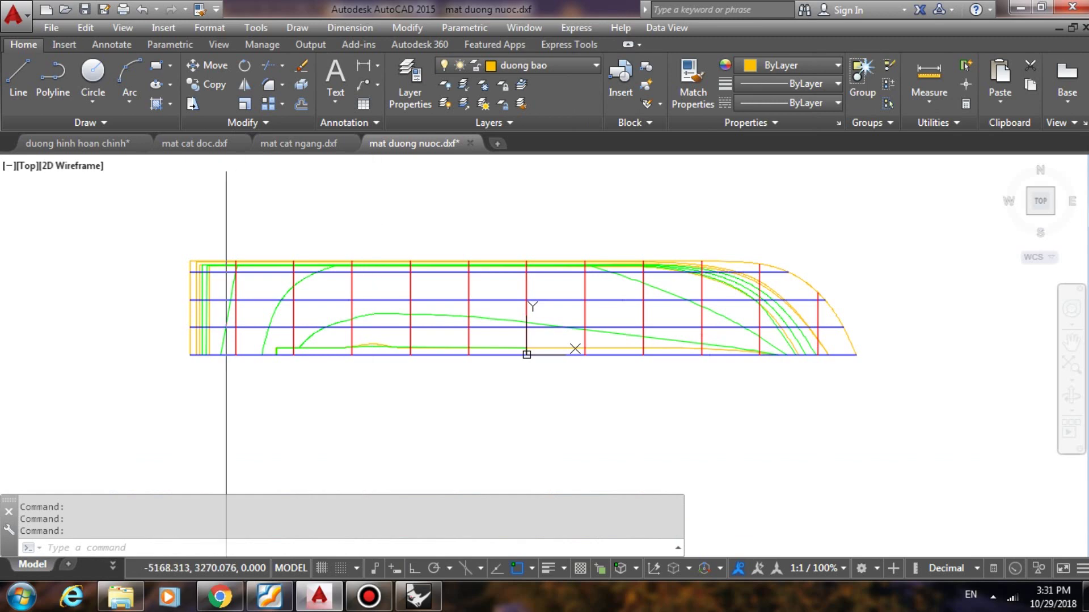
pyautogui.click(201, 143)
pyautogui.scroll(-3, 267, 207)
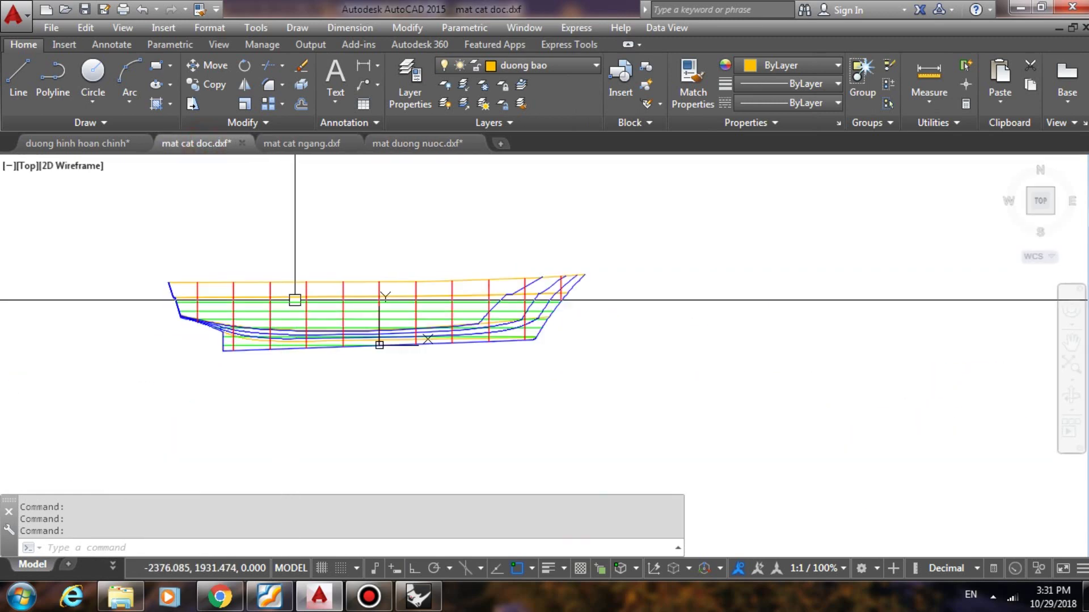
pyautogui.scroll(3, 279, 333)
pyautogui.scroll(2, 433, 340)
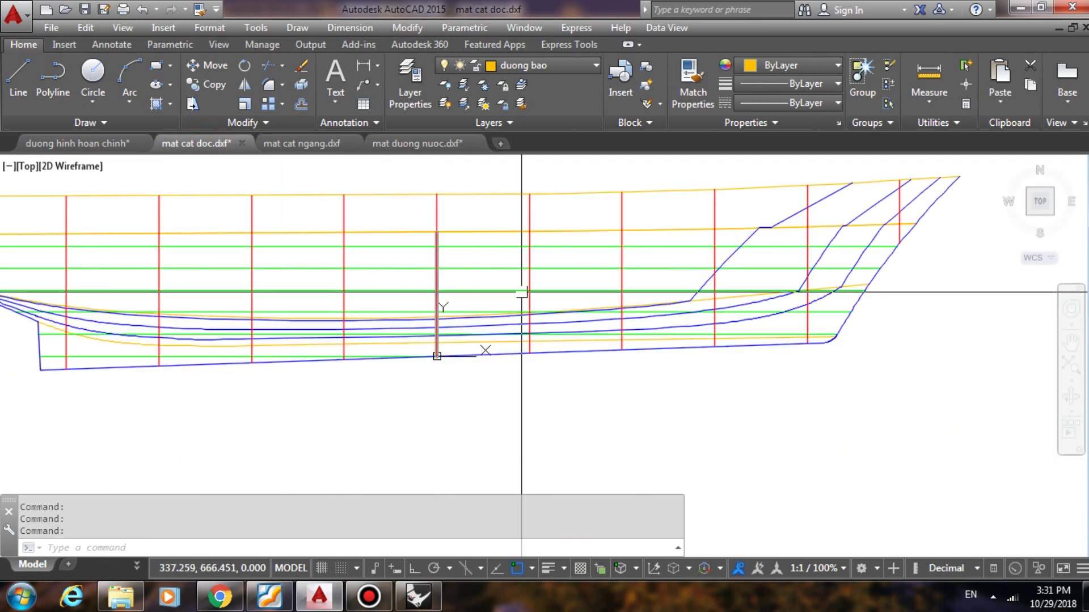
pyautogui.scroll(6, 749, 253)
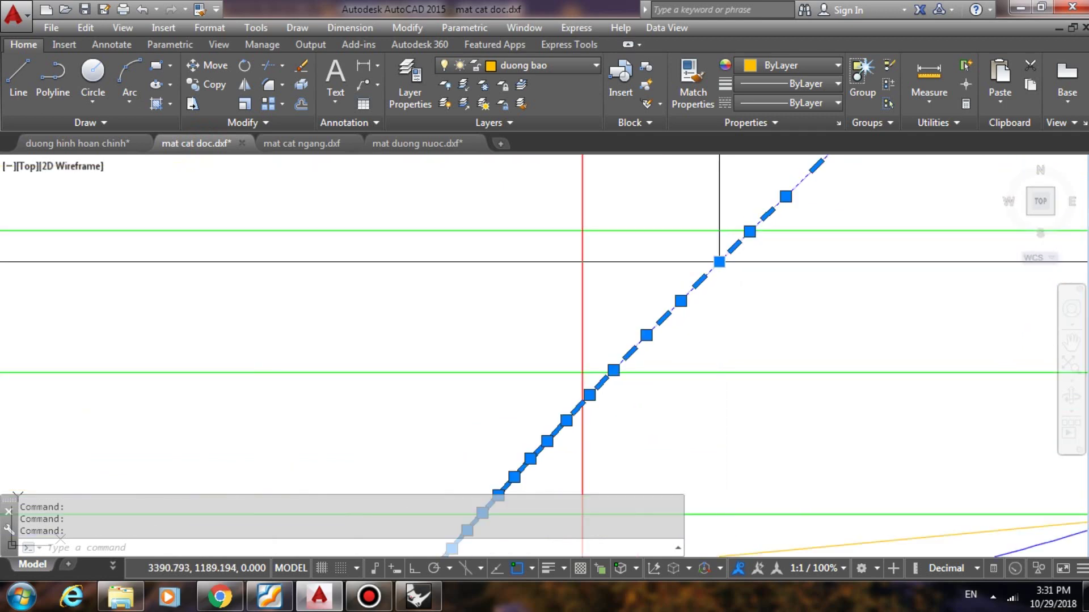
pyautogui.click(749, 253)
pyautogui.scroll(-5, 748, 253)
pyautogui.press('Escape')
pyautogui.press('Escape')
pyautogui.click(690, 216)
pyautogui.scroll(-5, 615, 275)
pyautogui.press('Escape')
pyautogui.scroll(6, 211, 288)
pyautogui.scroll(-5, 211, 288)
pyautogui.moveTo(363, 307); pyautogui.dragTo(400, 303, button='middle')
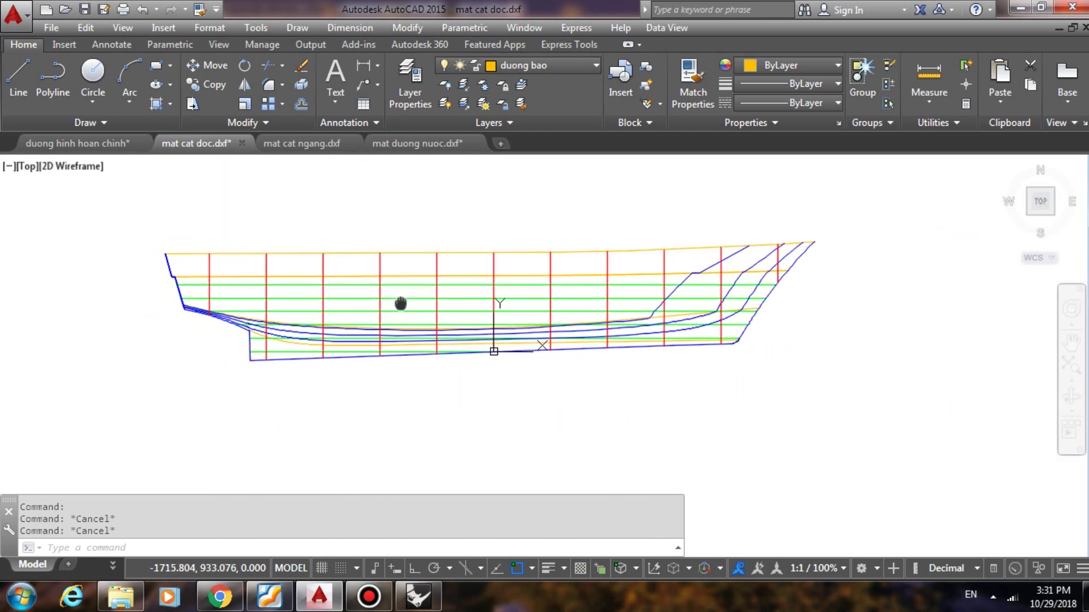
pyautogui.click(299, 149)
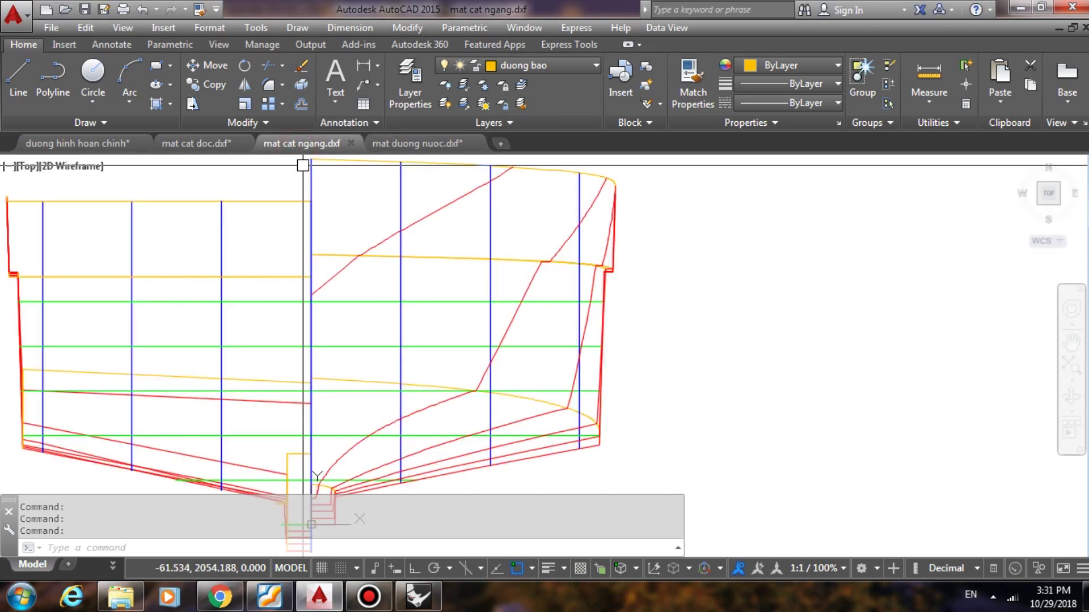
pyautogui.scroll(-2, 474, 202)
pyautogui.scroll(-2, 443, 209)
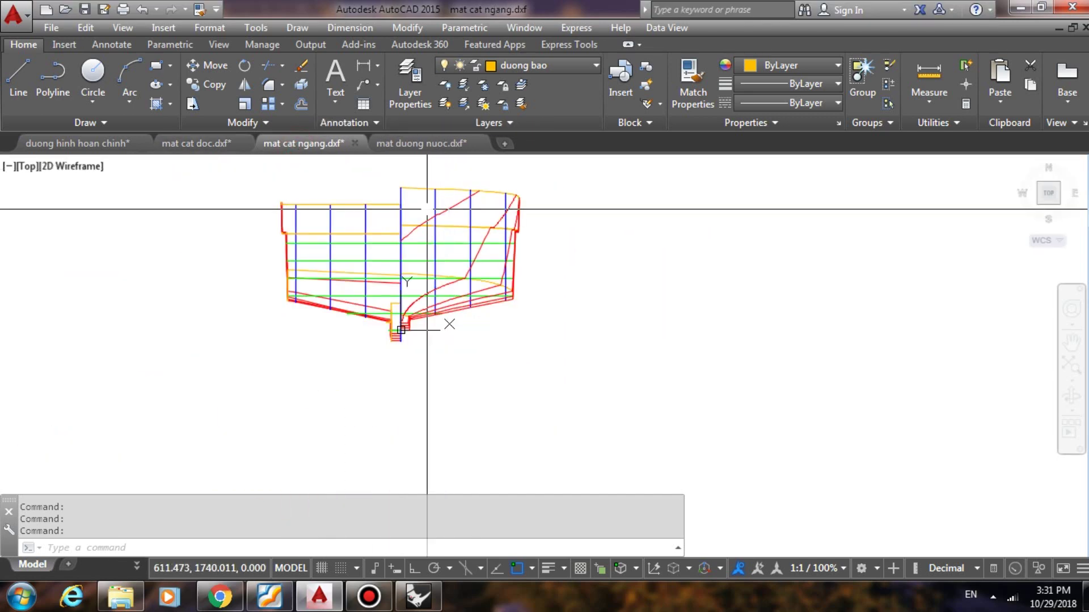
pyautogui.click(214, 145)
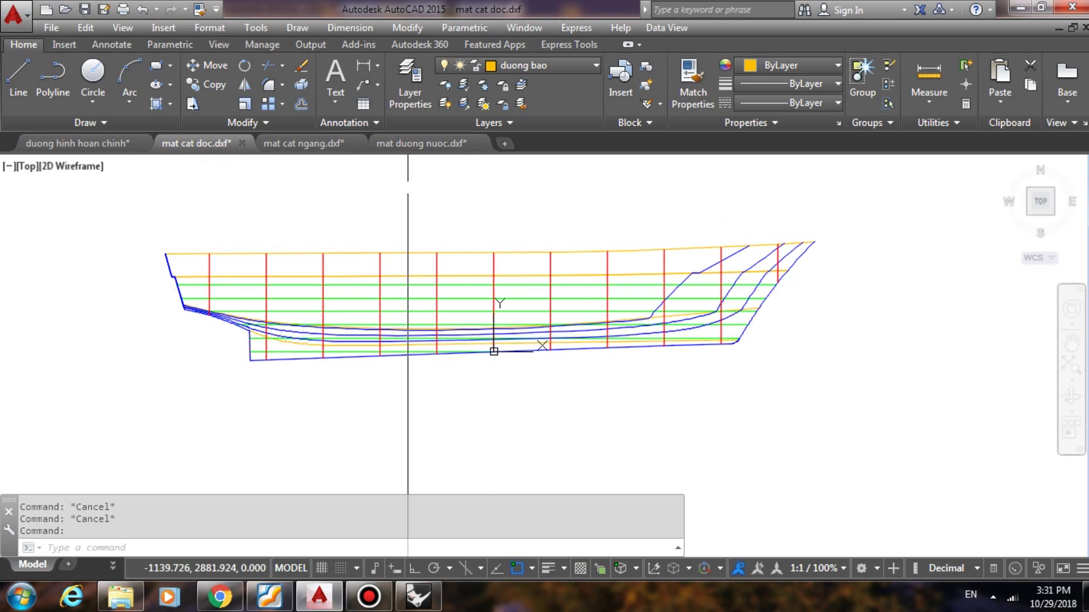
# Copy the whole body plan from mat cat ngang.dxf and paste it beyond the bow of the profile in mat cat doc.dxf
pyautogui.click(322, 147)
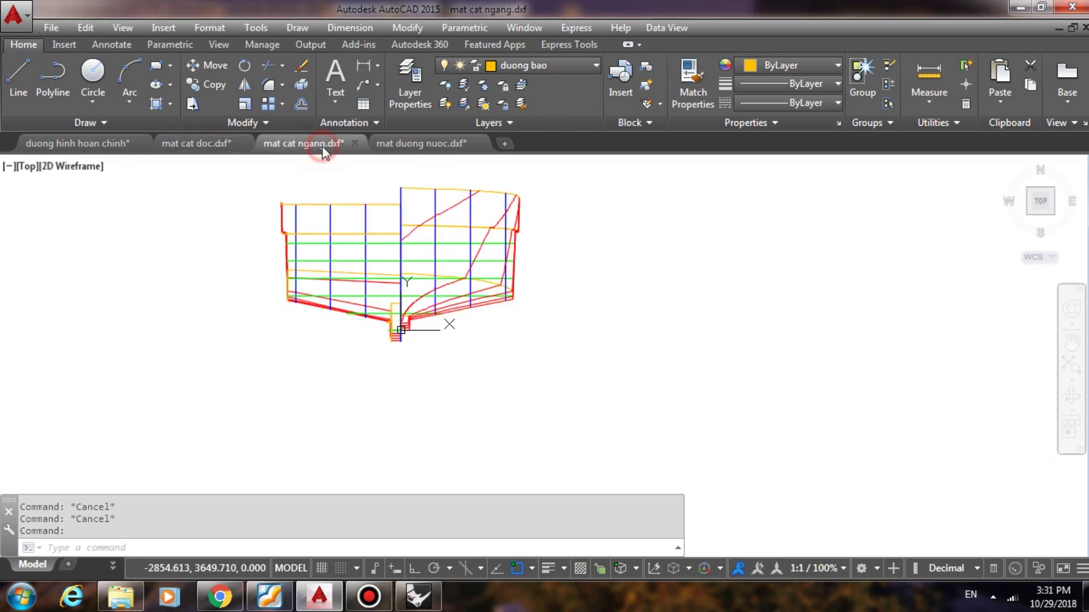
pyautogui.click(256, 176)
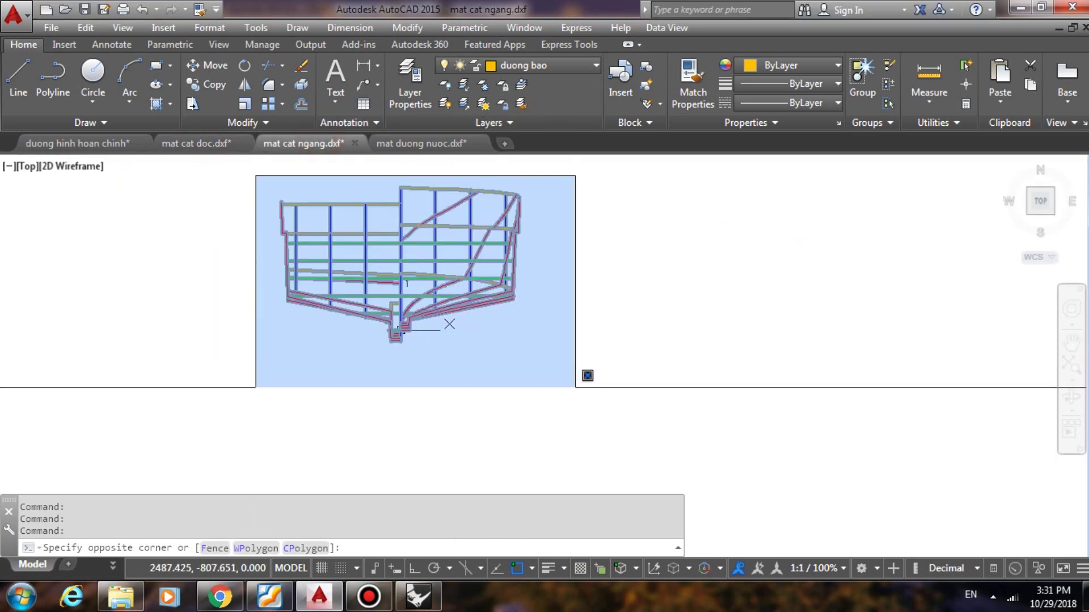
pyautogui.click(577, 388)
pyautogui.hotkey('ctrl', 'c')
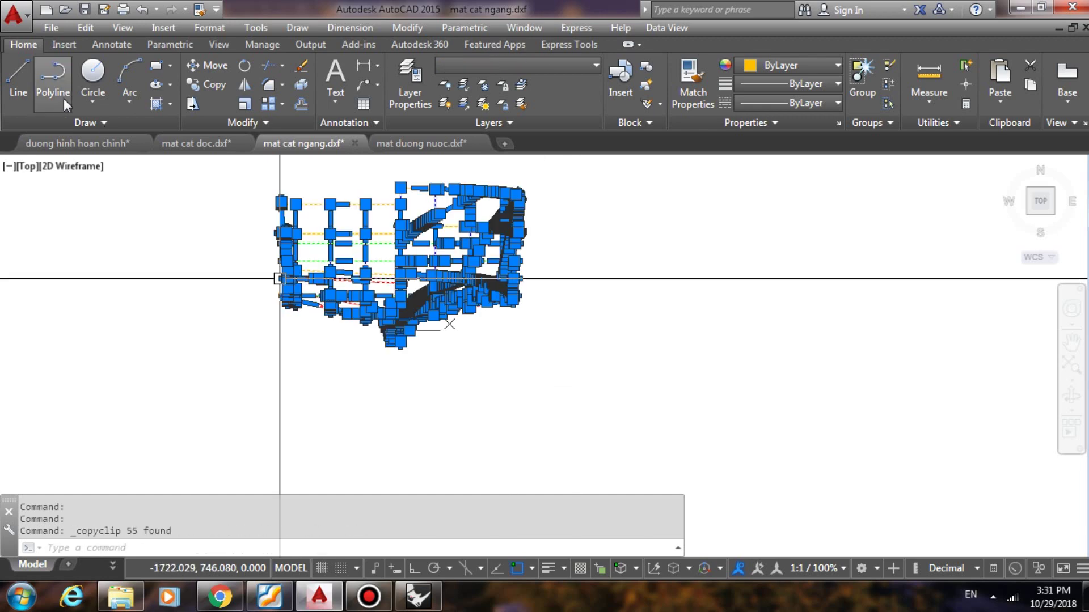
pyautogui.click(207, 145)
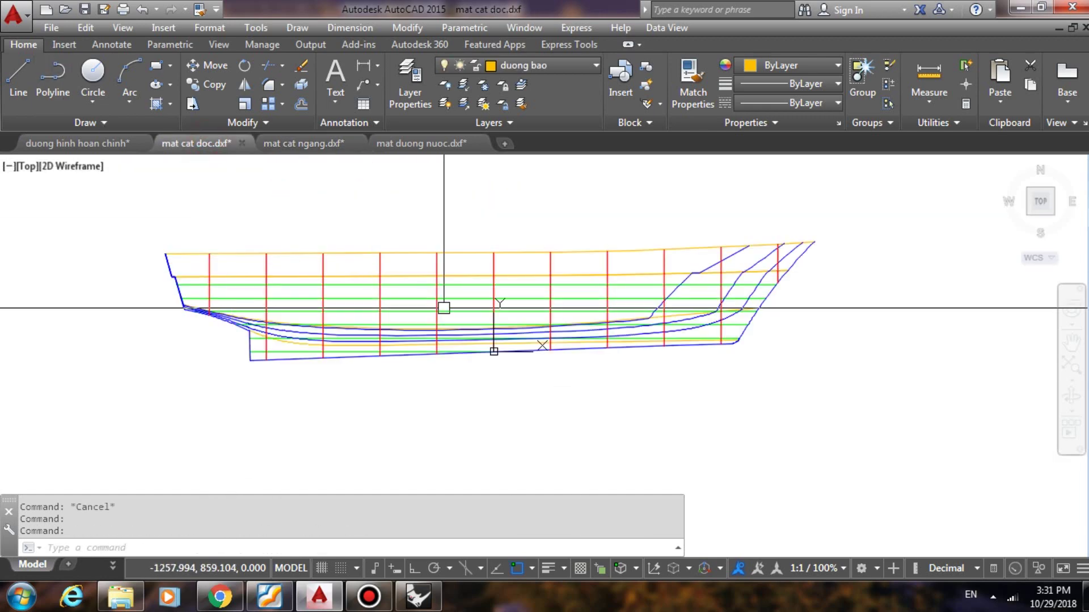
pyautogui.hotkey('ctrl', 'v')
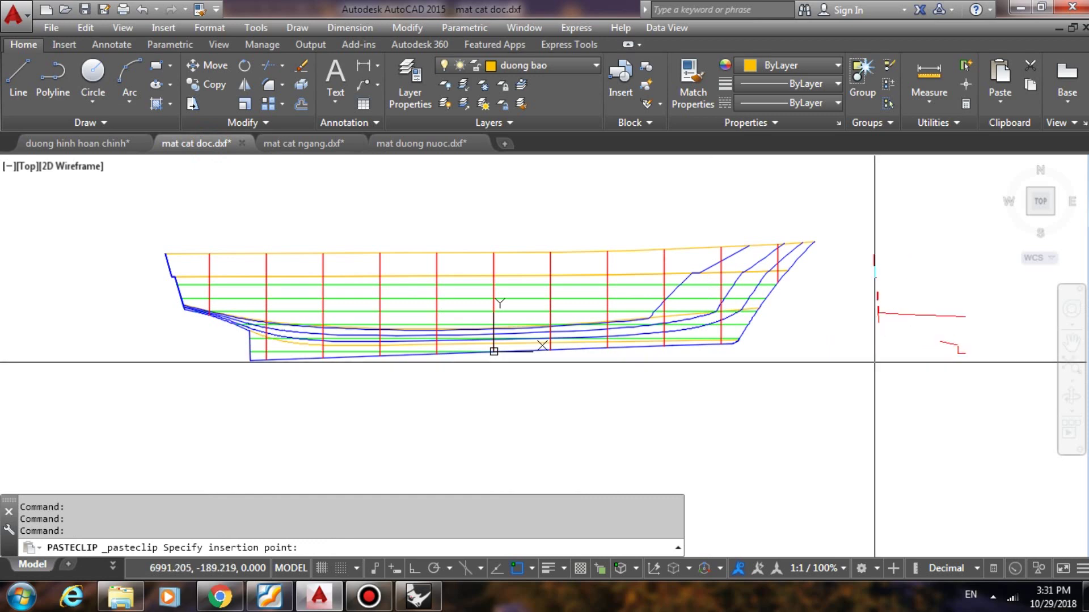
pyautogui.click(873, 365)
# Copy the whole waterline plan from mat duong nuoc.dxf and paste it below the profile in mat cat doc.dxf
pyautogui.click(412, 142)
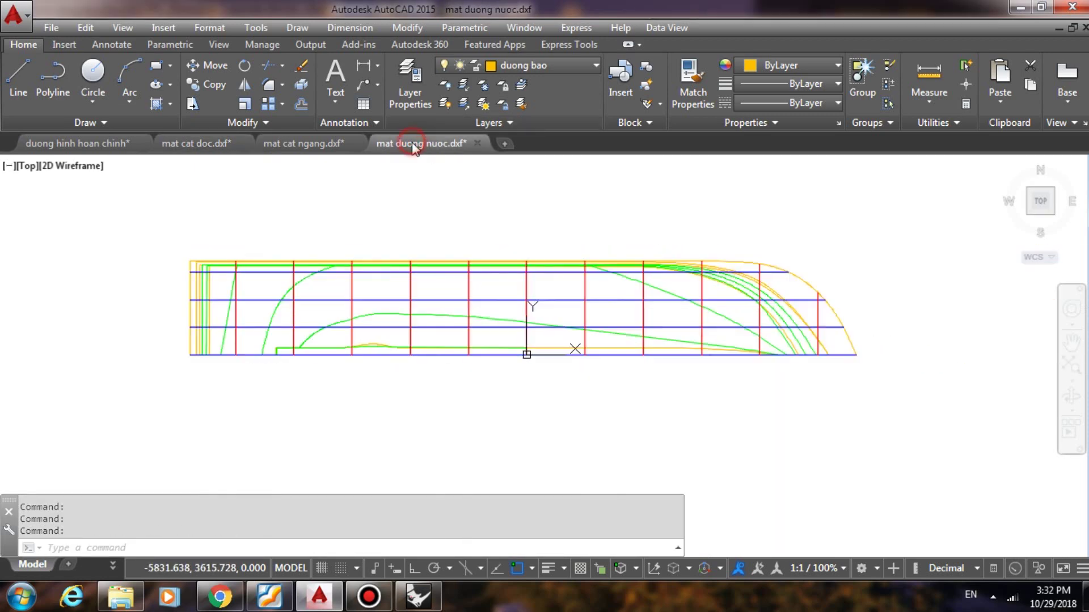
pyautogui.click(142, 211)
pyautogui.click(921, 453)
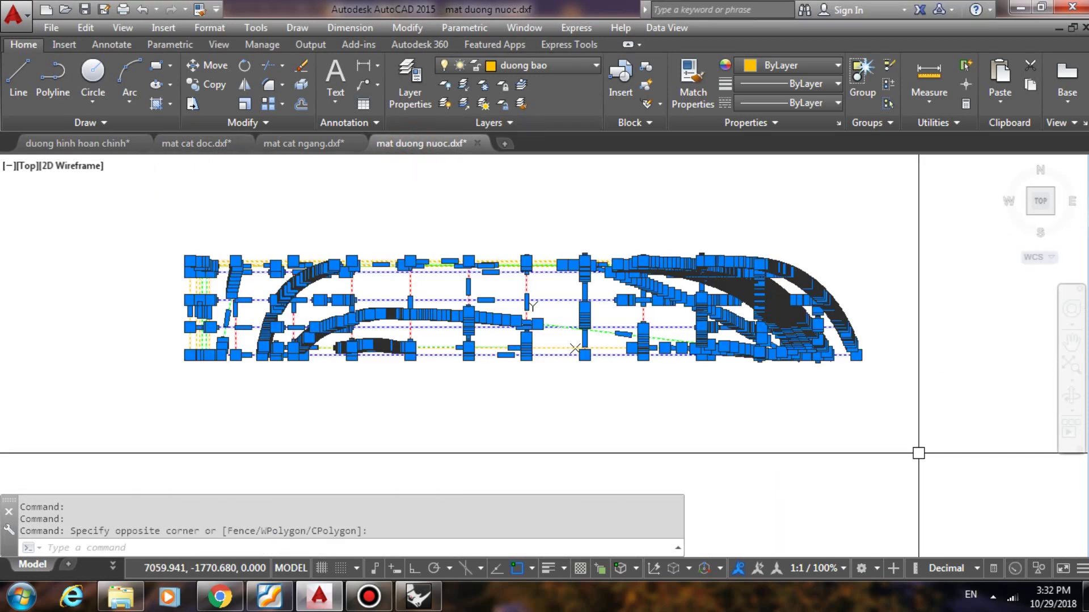
pyautogui.hotkey('ctrl', 'c')
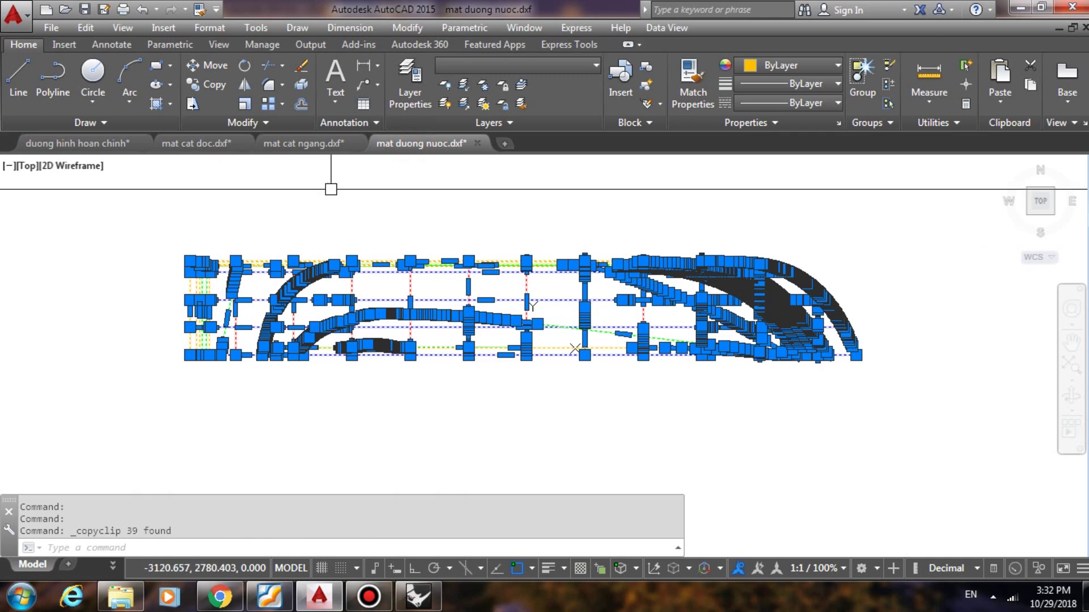
pyautogui.click(209, 143)
pyautogui.scroll(-5, 352, 397)
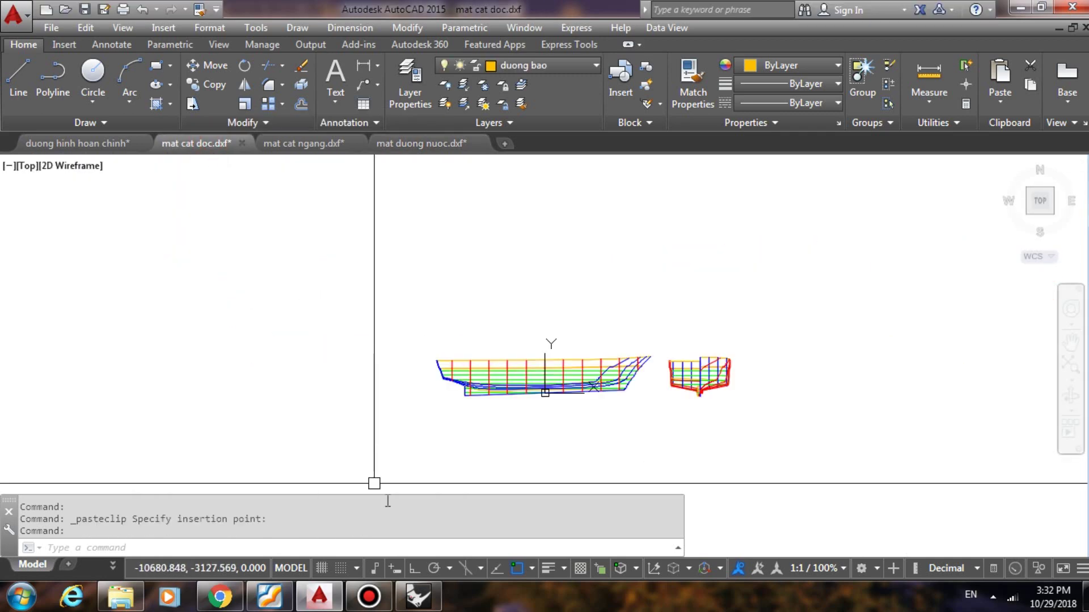
pyautogui.scroll(-2, 495, 311)
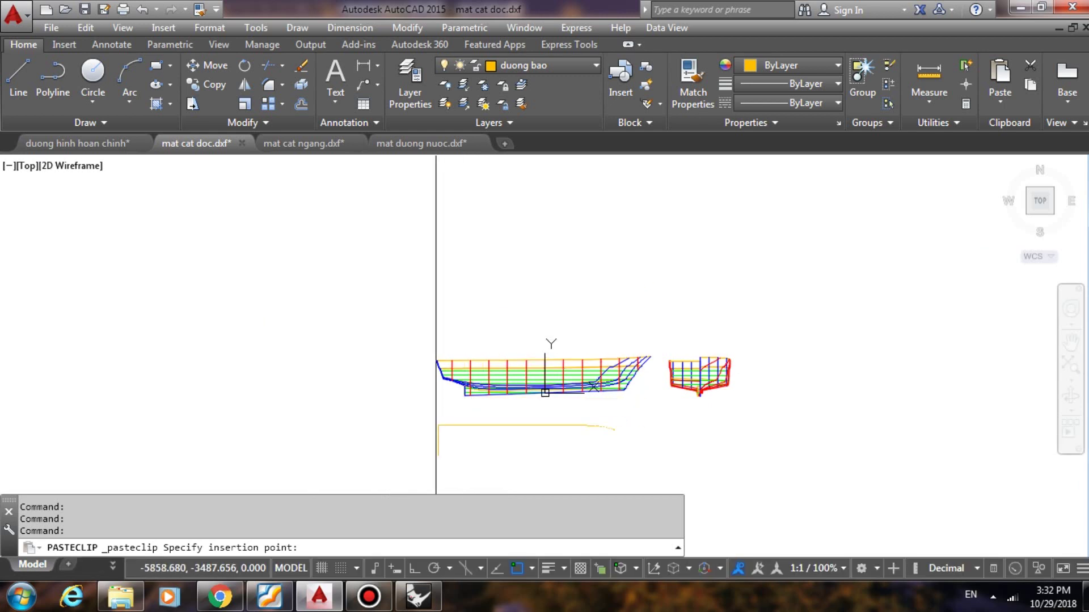
pyautogui.click(436, 454)
pyautogui.press('Escape')
pyautogui.press('Escape')
pyautogui.scroll(-2, 621, 334)
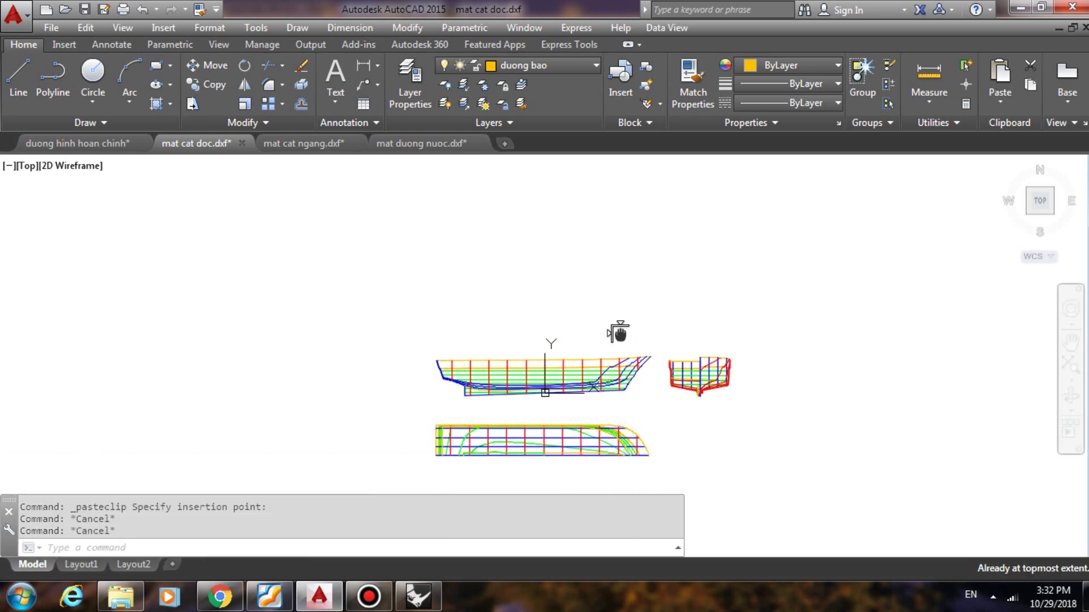
# Draw a vertical reference line about 4,920 units long from the profile's bow tip down beside the waterline plan, with Ortho on
pyautogui.write('z')
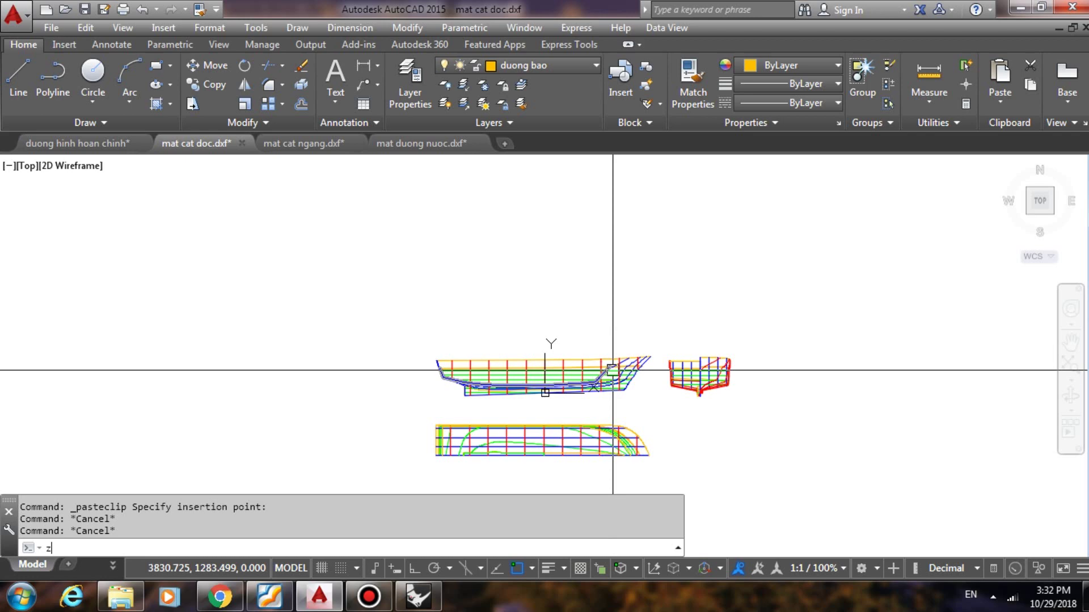
pyautogui.press('Return')
pyautogui.write('z')
pyautogui.press('Return')
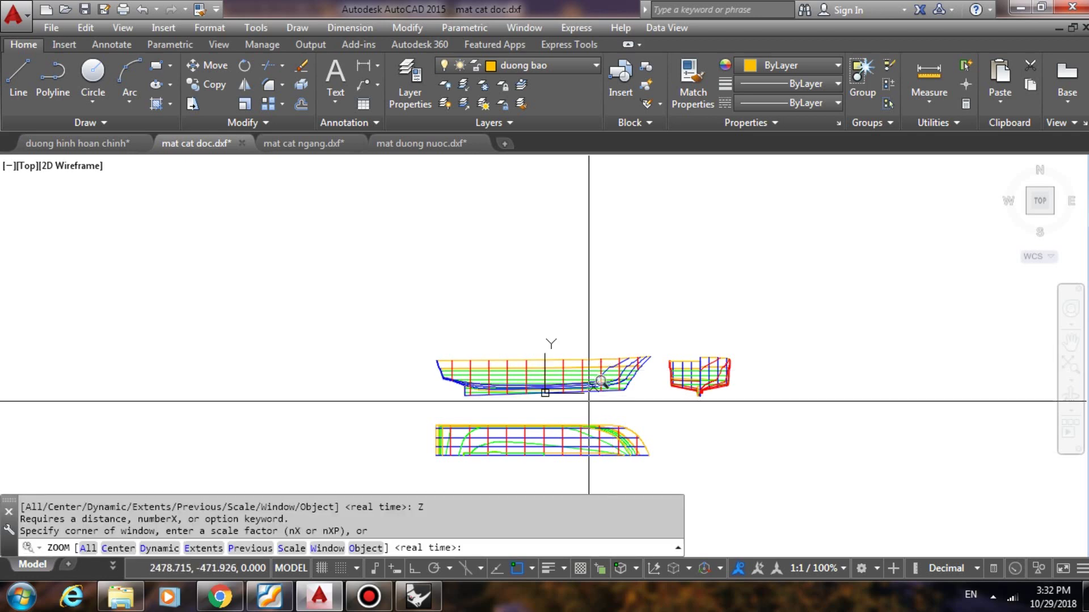
pyautogui.write('a')
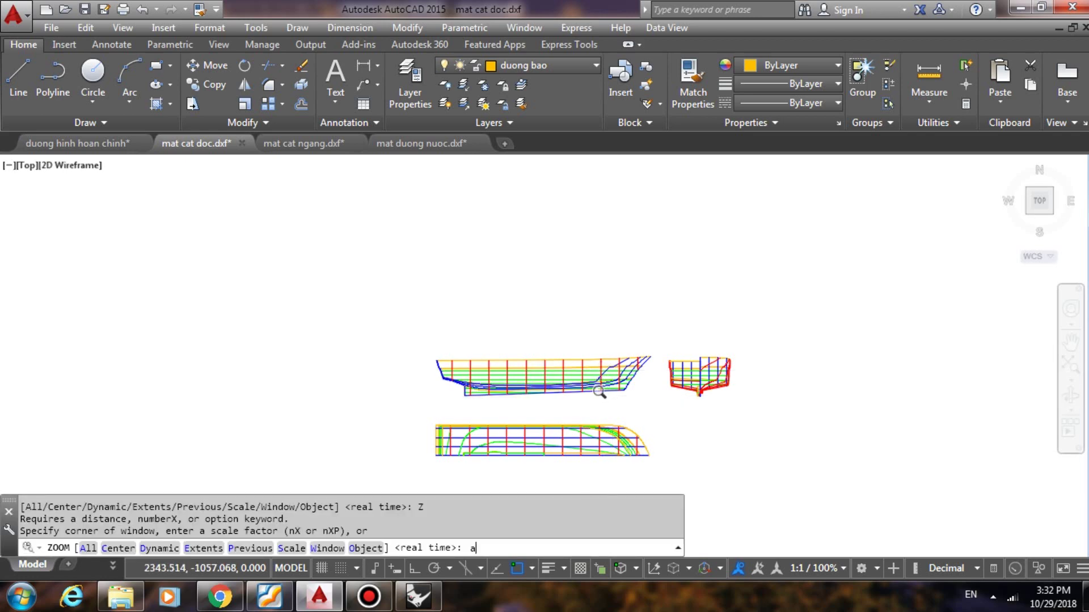
pyautogui.press('Return')
pyautogui.moveTo(575, 391); pyautogui.dragTo(544, 322, button='middle')
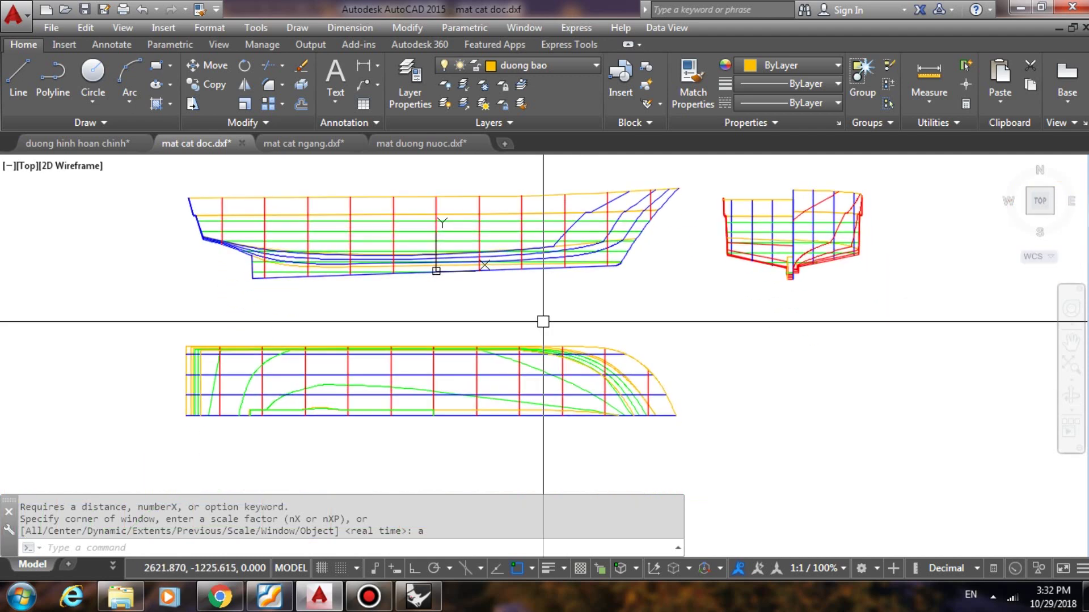
pyautogui.write('l')
pyautogui.press('Return')
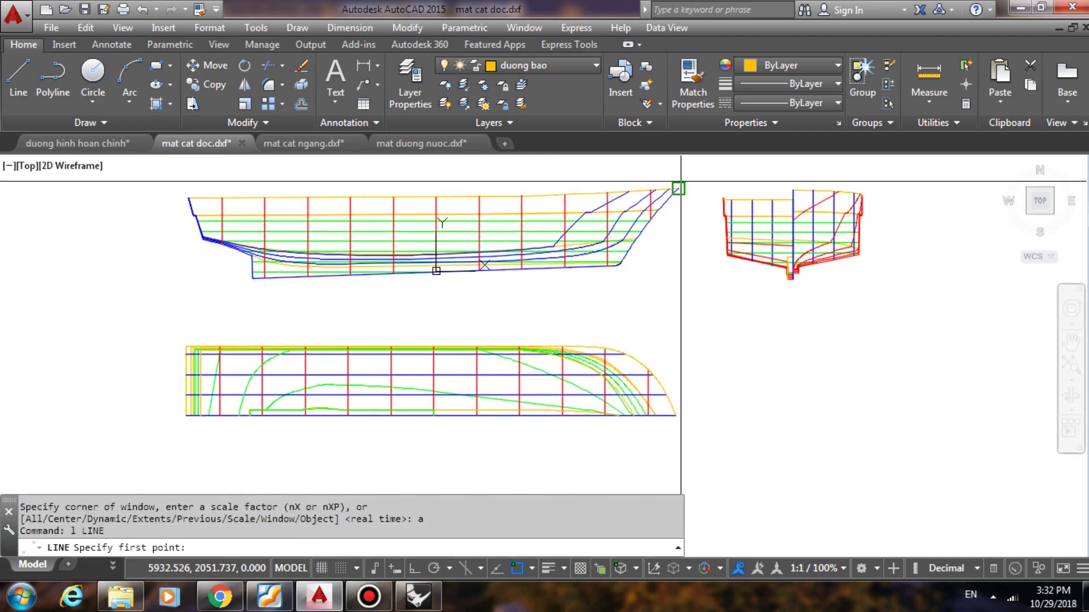
pyautogui.click(679, 189)
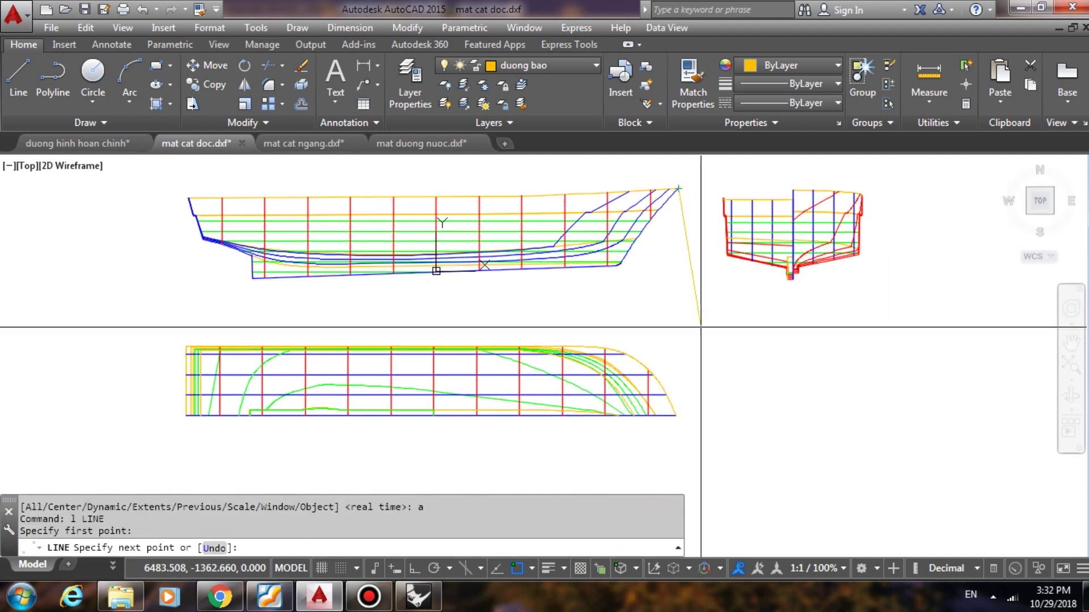
pyautogui.press('F8')
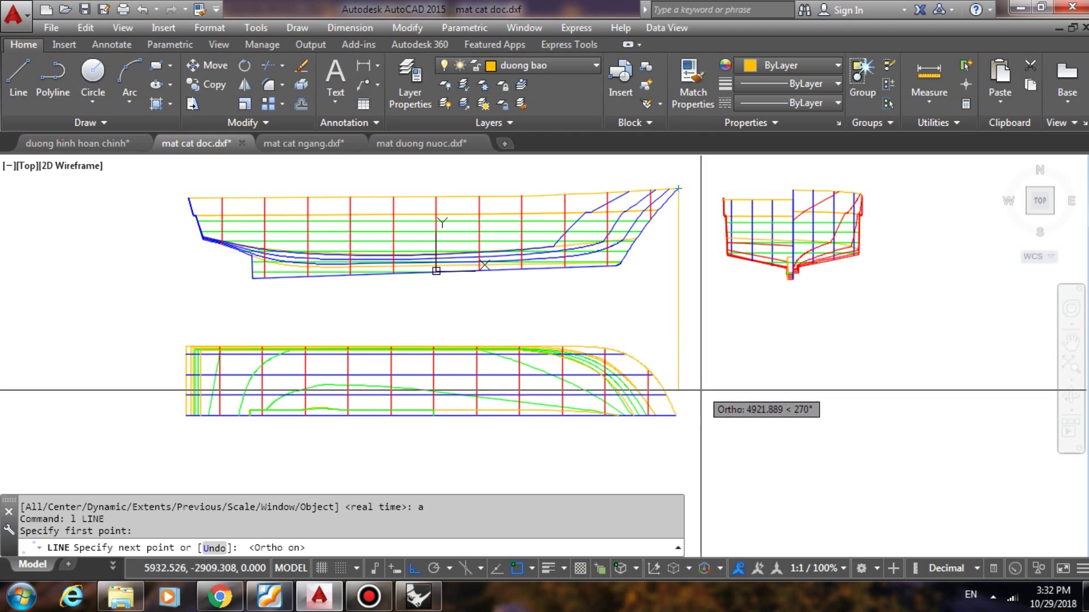
pyautogui.click(700, 392)
pyautogui.press('Return')
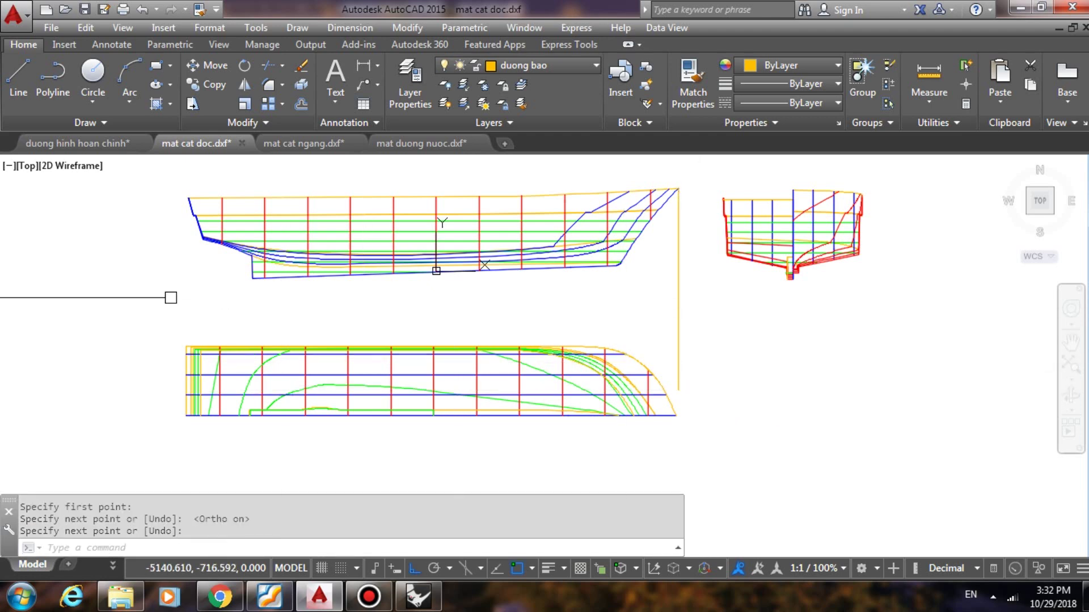
# Move the whole waterline plan from its bow tip on the centreline to the lower end of the vertical reference line
pyautogui.click(124, 306)
pyautogui.click(725, 442)
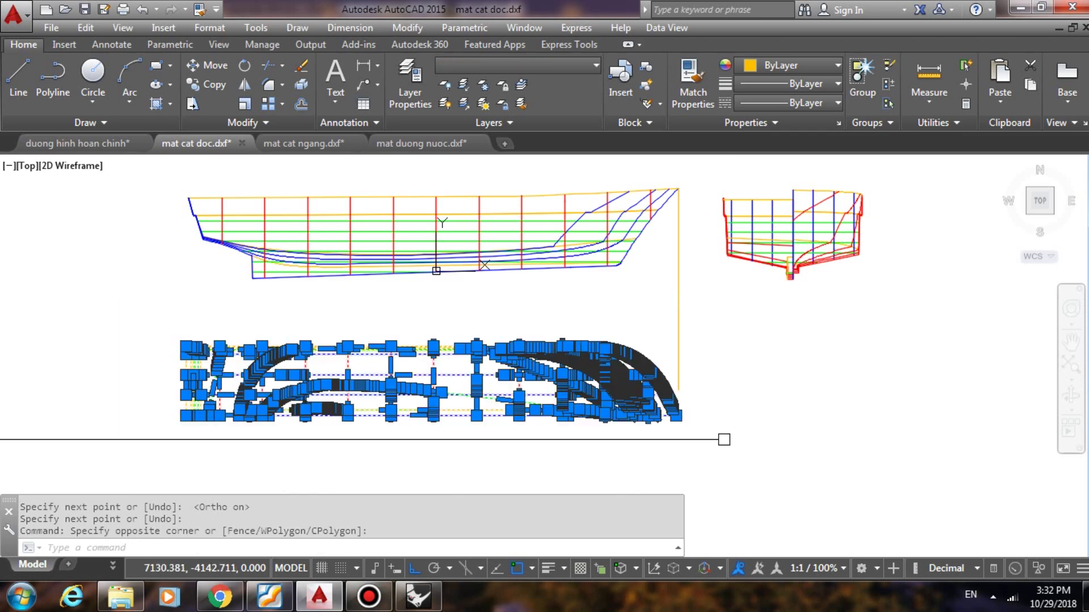
pyautogui.write('m')
pyautogui.press('Return')
pyautogui.scroll(3, 689, 423)
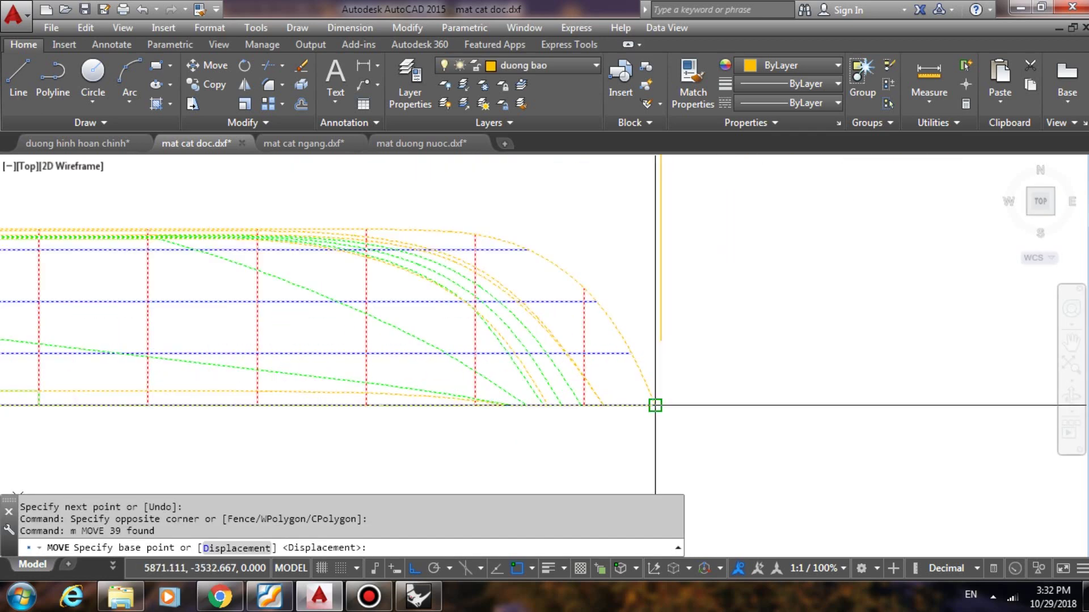
pyautogui.scroll(1, 654, 403)
pyautogui.click(655, 404)
pyautogui.click(661, 340)
pyautogui.scroll(-4, 675, 371)
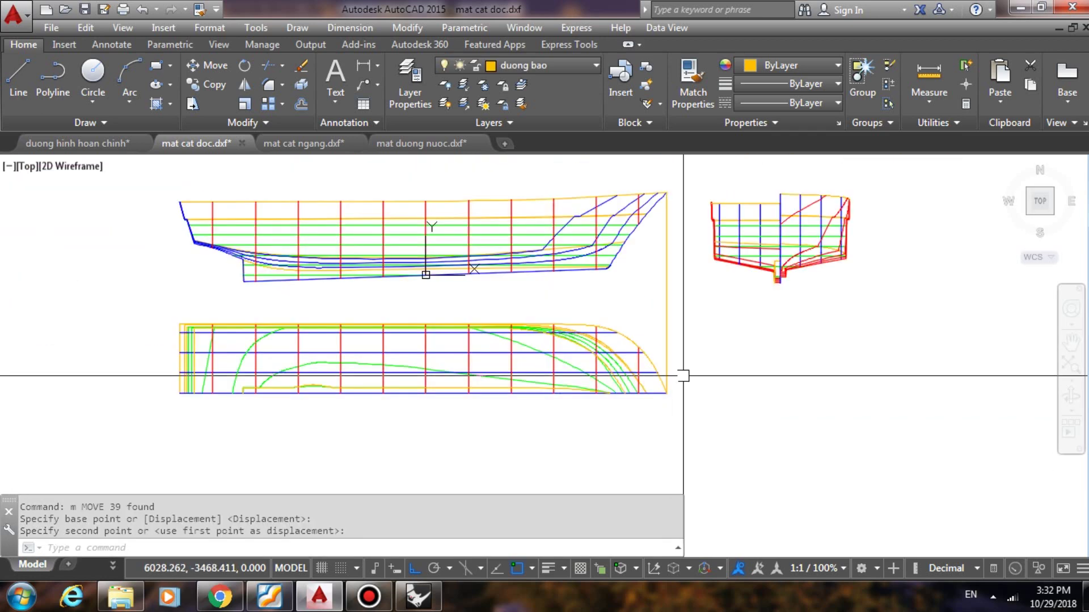
# Draw a horizontal reference line from the profile's bow tip across and past the body plan
pyautogui.write('l')
pyautogui.press('Return')
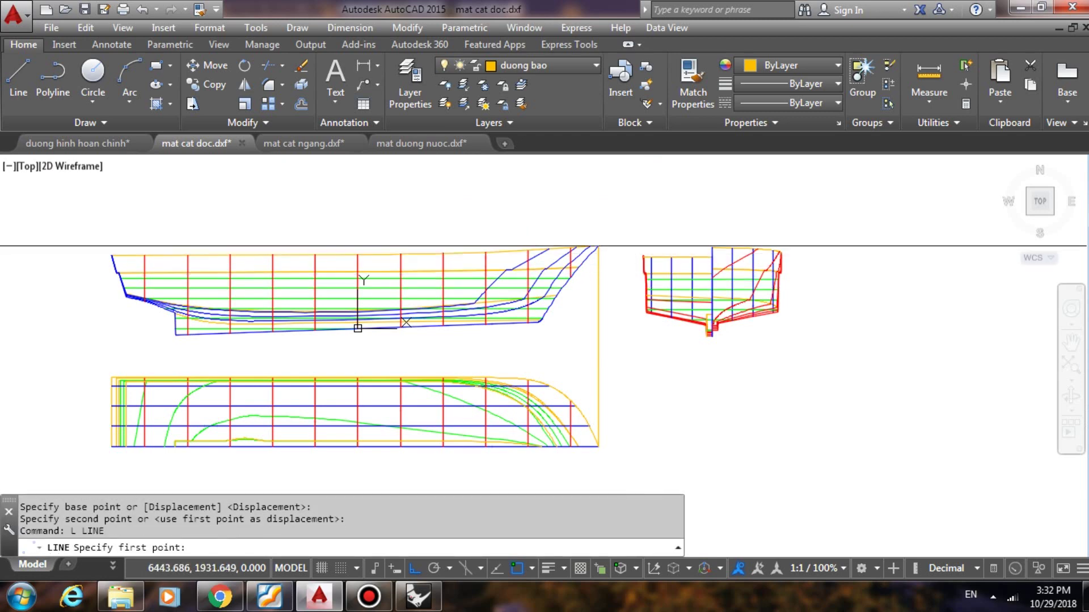
pyautogui.click(598, 246)
pyautogui.click(848, 226)
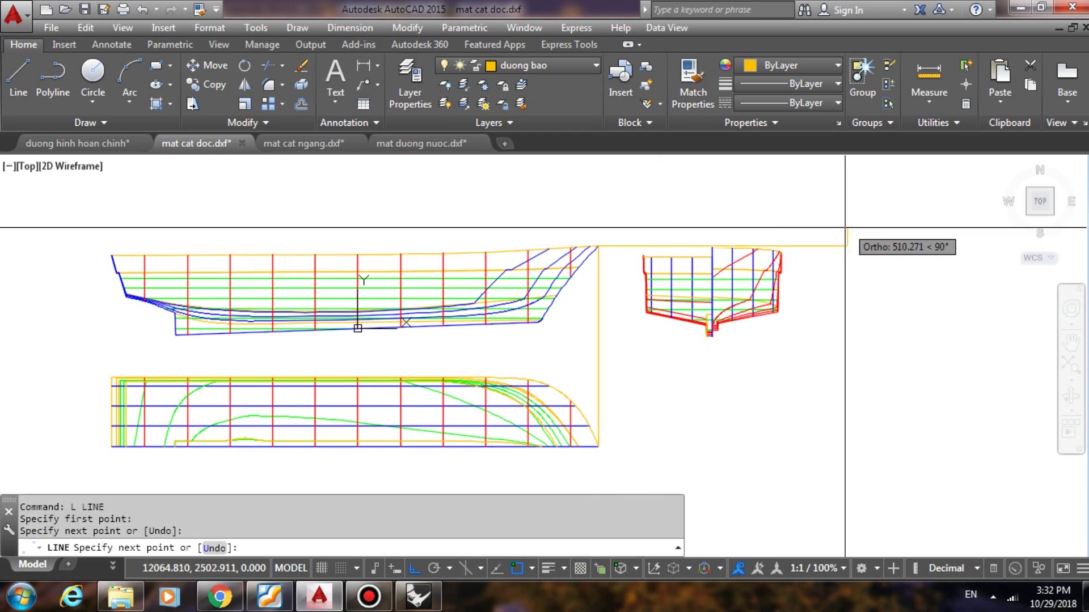
pyautogui.press('Return')
# Move the whole body plan vertically so the upper end of its centreline meets the horizontal reference line
pyautogui.click(633, 221)
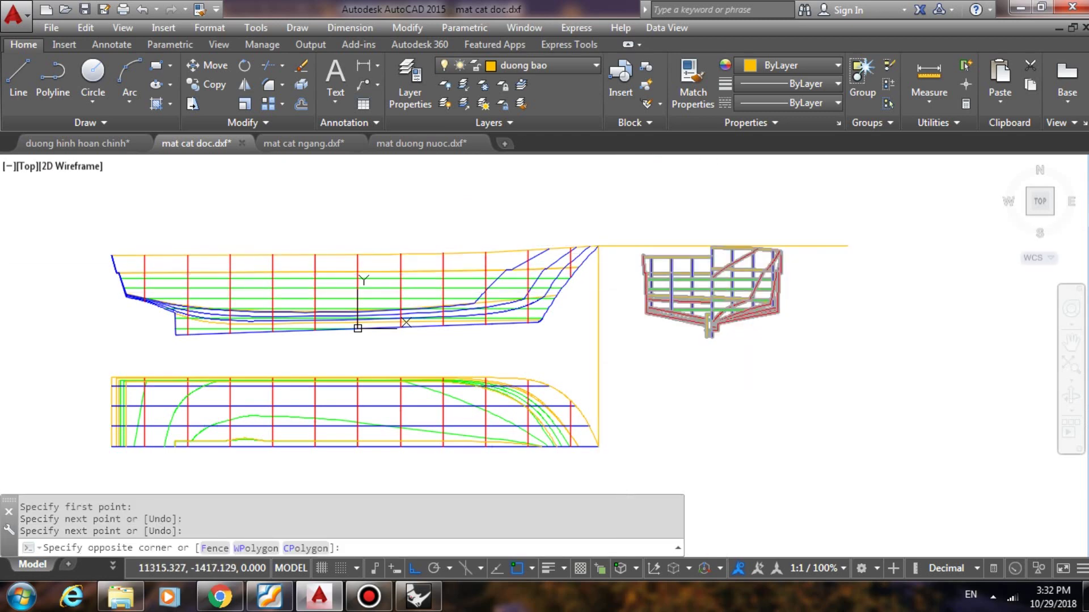
pyautogui.click(800, 375)
pyautogui.write('m')
pyautogui.press('Return')
pyautogui.scroll(8, 729, 244)
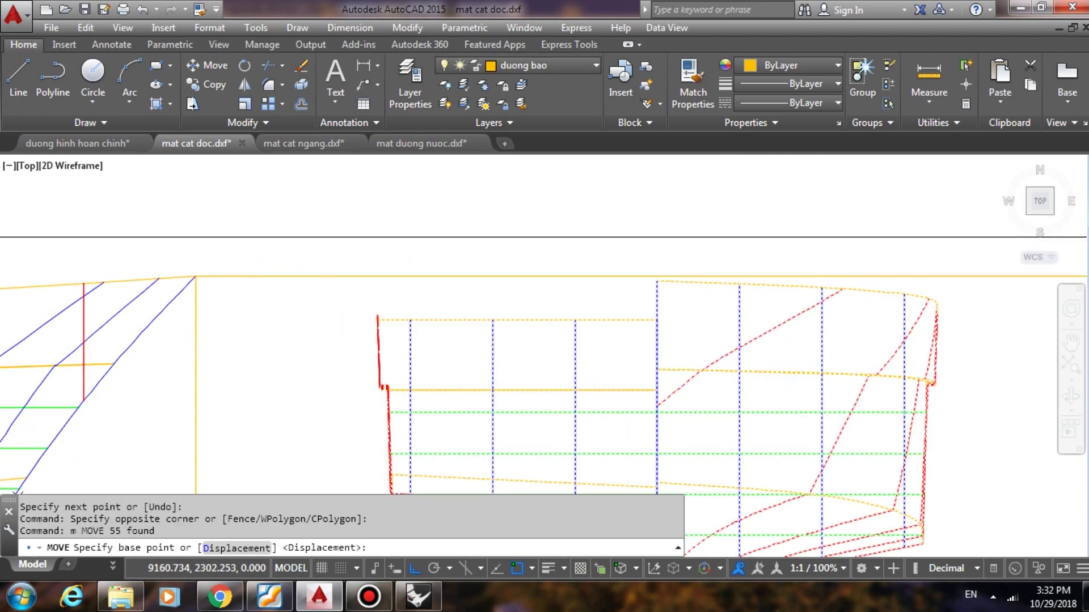
pyautogui.click(603, 311)
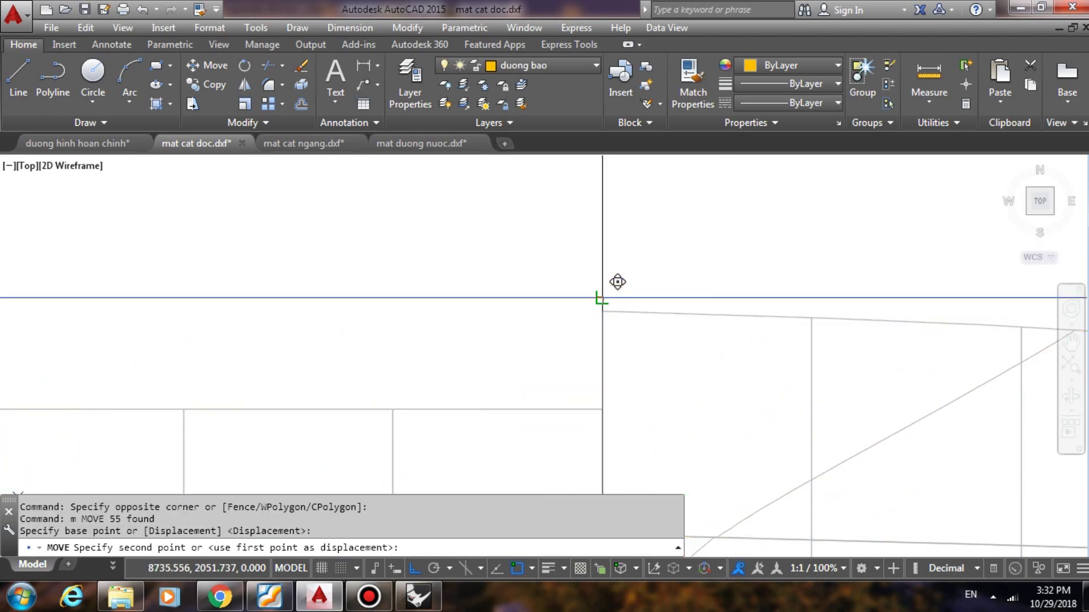
pyautogui.click(601, 299)
pyautogui.scroll(-8, 605, 304)
# Erase the vertical and horizontal reference lines at the profile's bow tip
pyautogui.scroll(4, 579, 312)
pyautogui.click(566, 272)
pyautogui.click(532, 349)
pyautogui.write('e')
pyautogui.press('Return')
pyautogui.scroll(-5, 576, 360)
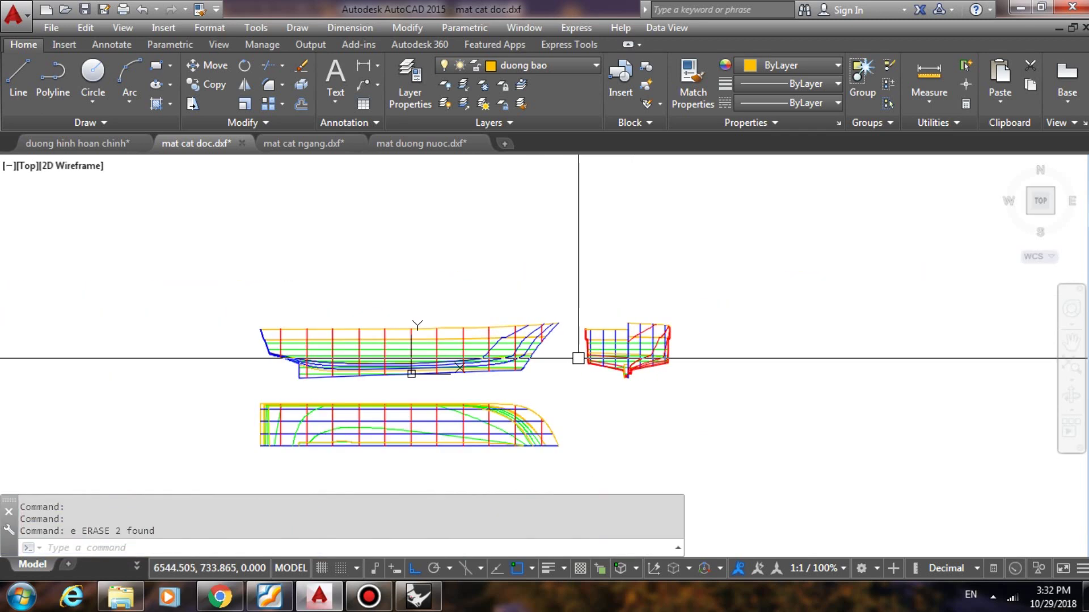
# Examine how the profile, body plan and waterline plan line up, especially the curves near the bow
pyautogui.scroll(-1, 610, 345)
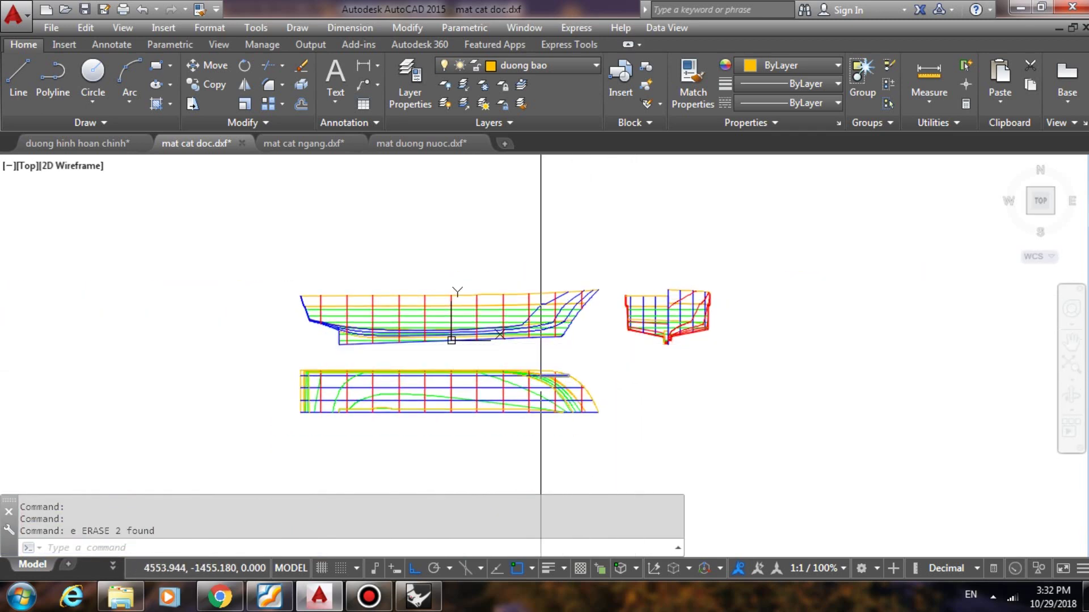
pyautogui.scroll(2, 502, 385)
pyautogui.moveTo(518, 394); pyautogui.dragTo(567, 381, button='middle')
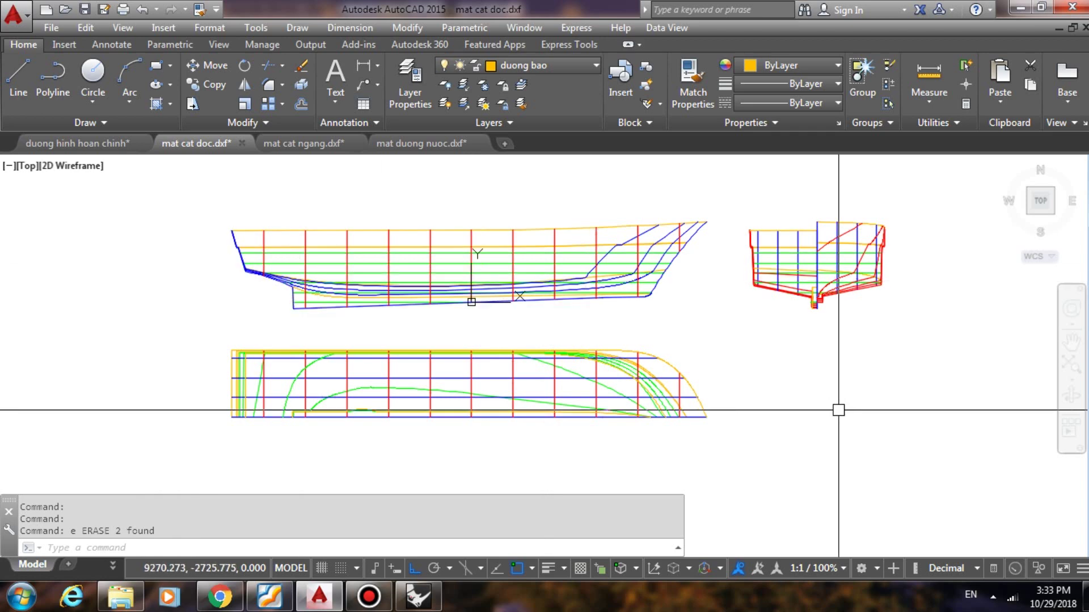
pyautogui.scroll(2, 644, 281)
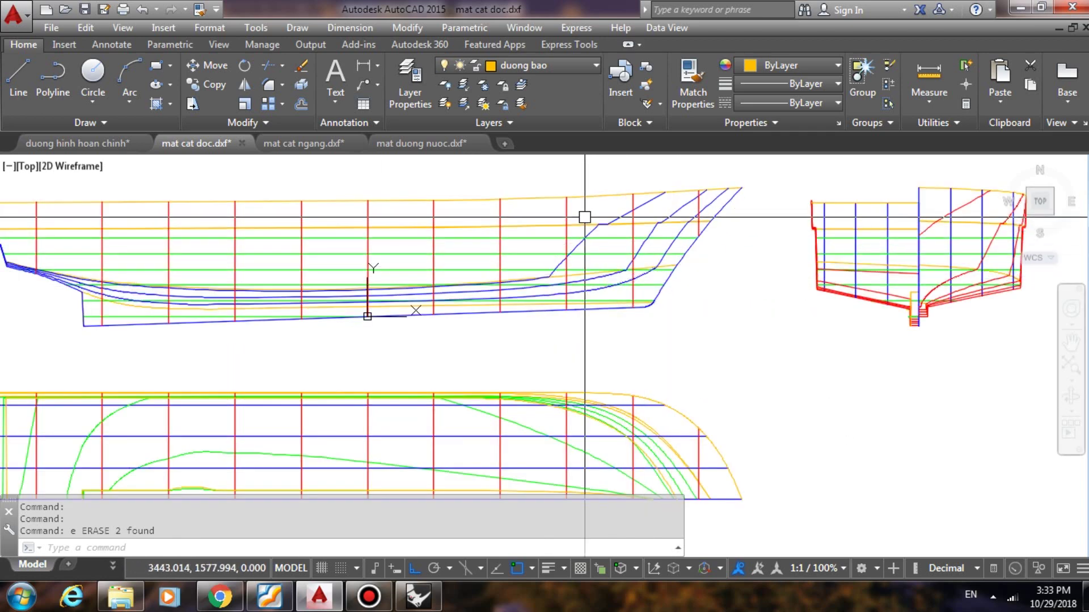
pyautogui.scroll(4, 621, 217)
pyautogui.scroll(-6, 628, 349)
pyautogui.scroll(2, 671, 316)
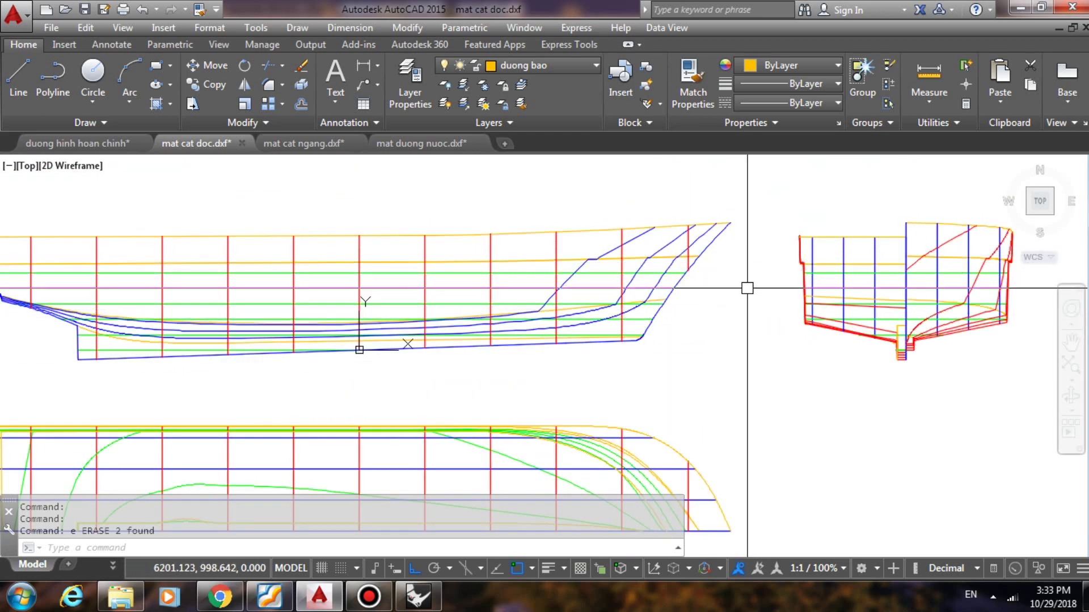
pyautogui.scroll(-2, 746, 289)
pyautogui.moveTo(695, 308); pyautogui.dragTo(681, 293, button='middle')
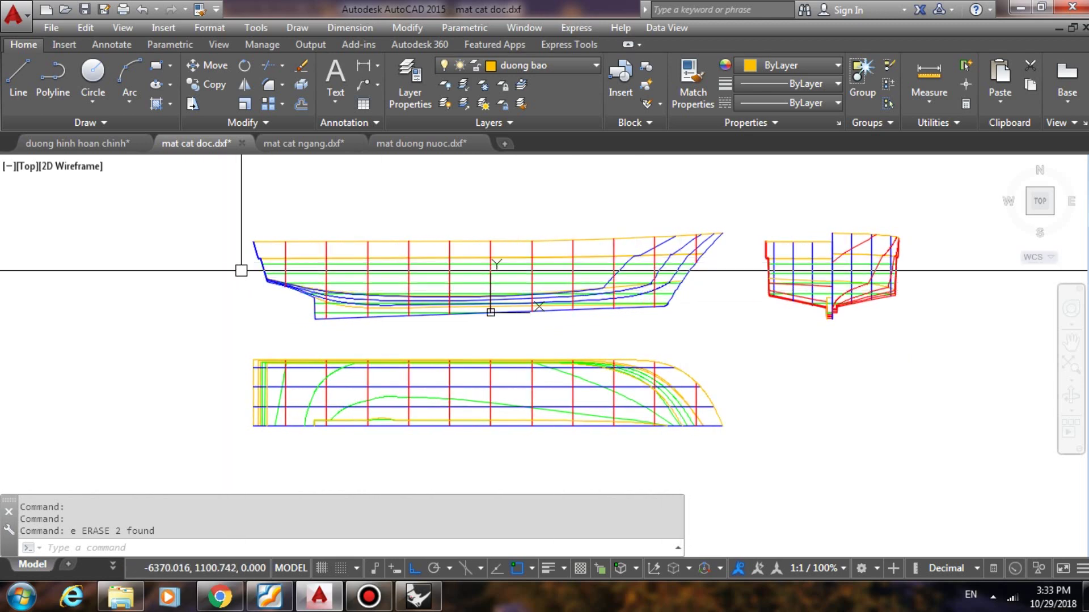
pyautogui.moveTo(234, 260)
pyautogui.mouseDown(button='middle')
pyautogui.moveTo(260, 258)
pyautogui.moveTo(251, 251)
pyautogui.mouseUp(button='middle')
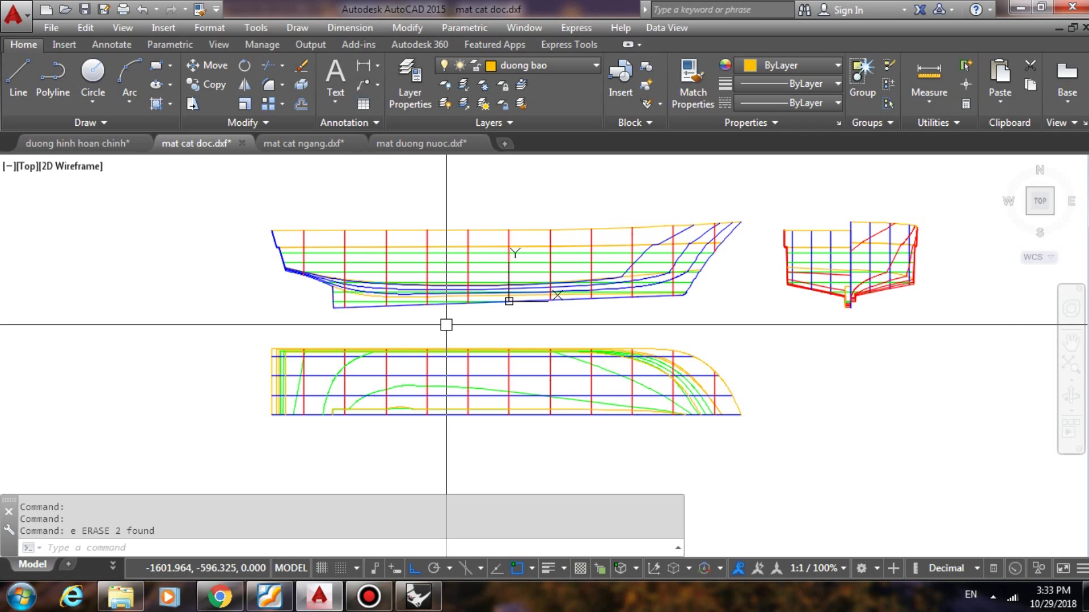
# Switch to Rhino, save mat cat ngang tau 12m.3dm and open the recent model tau hoan chinh mat.3dm
pyautogui.click(428, 606)
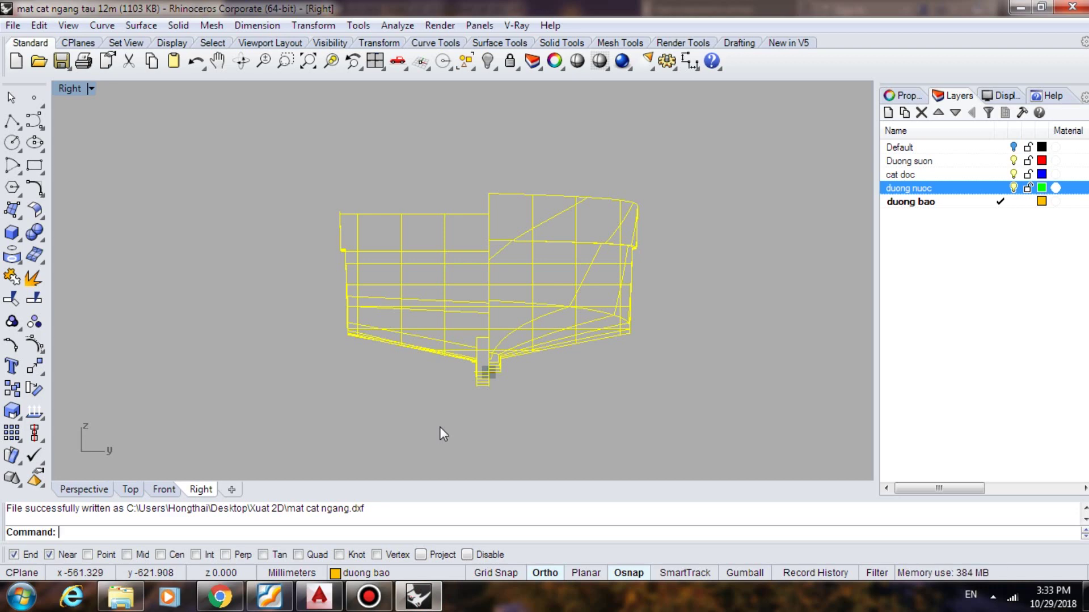
pyautogui.click(61, 60)
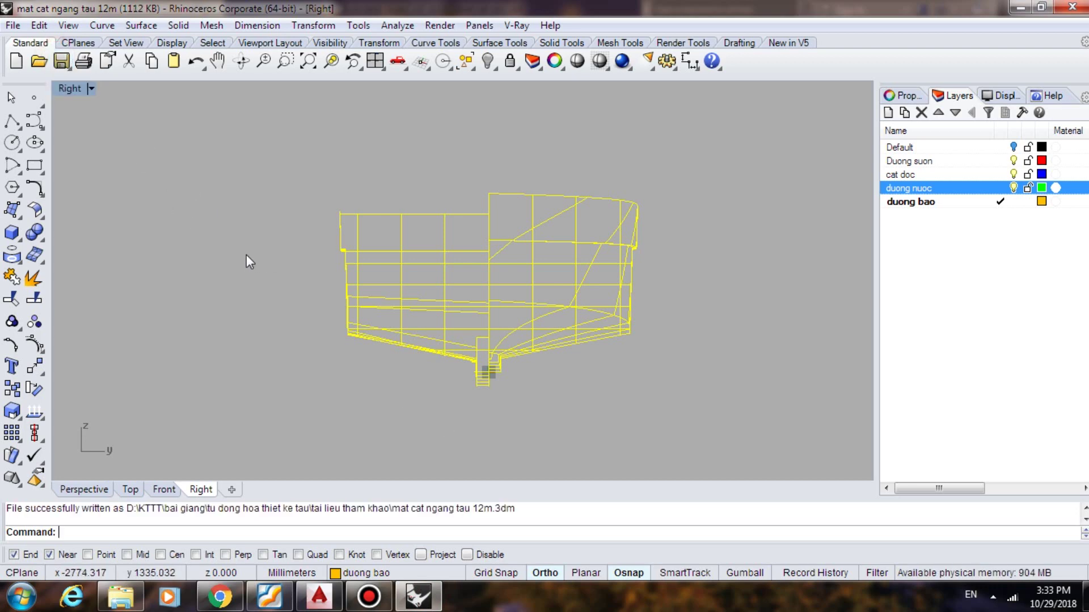
pyautogui.click(41, 65)
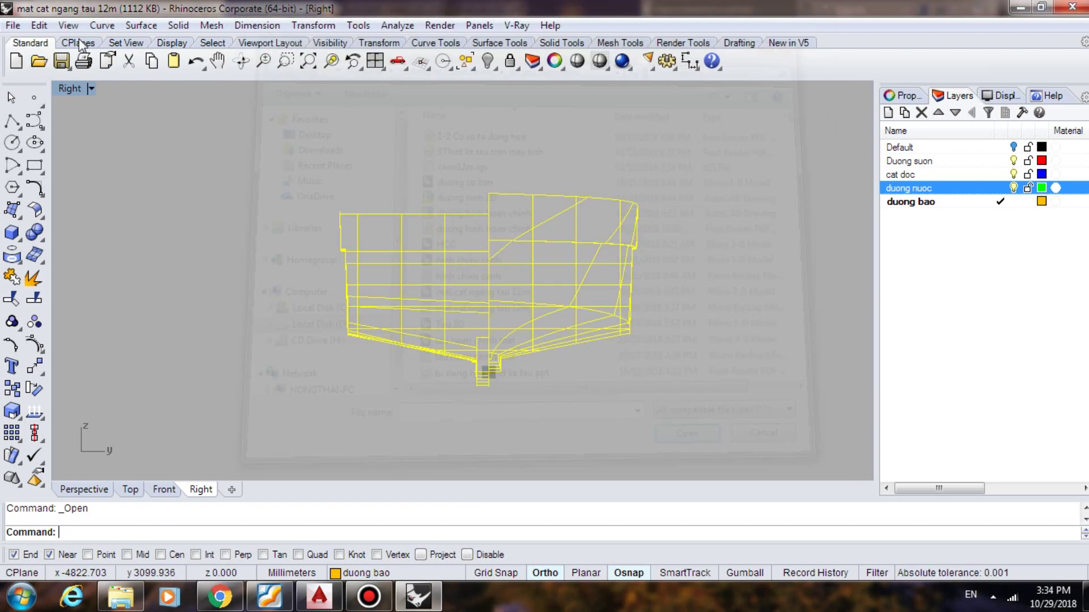
pyautogui.press('Escape')
pyautogui.click(17, 26)
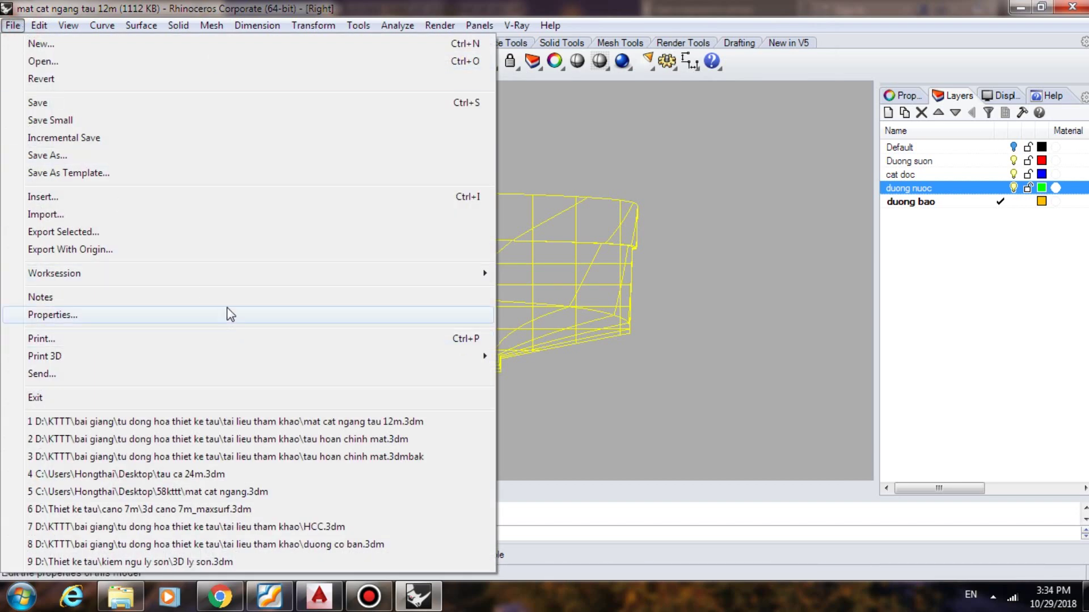
pyautogui.click(282, 440)
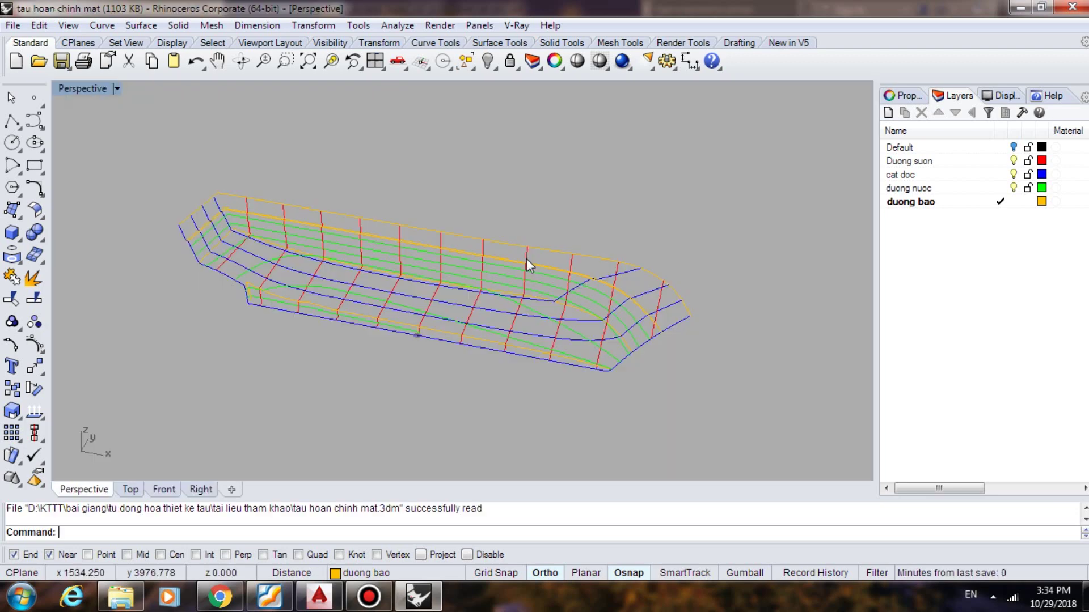
pyautogui.moveTo(631, 249)
pyautogui.mouseDown(button='right')
pyautogui.moveTo(587, 257)
pyautogui.moveTo(617, 238)
pyautogui.moveTo(641, 248)
pyautogui.mouseUp(button='right')
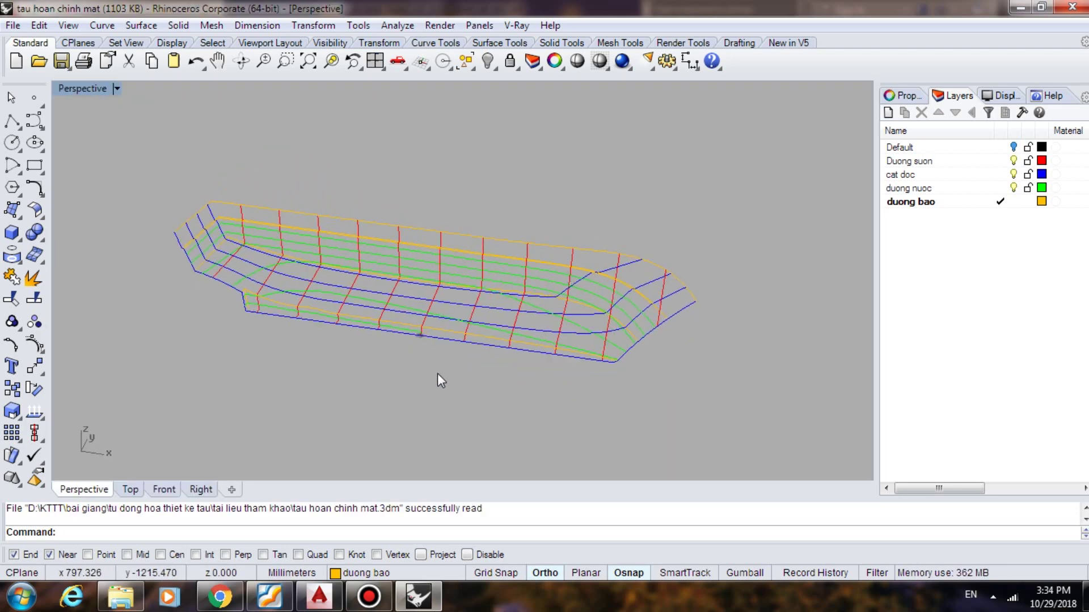
pyautogui.keyDown('shift'); pyautogui.moveTo(442, 372); pyautogui.dragTo(515, 316, button='right'); pyautogui.keyUp('shift')
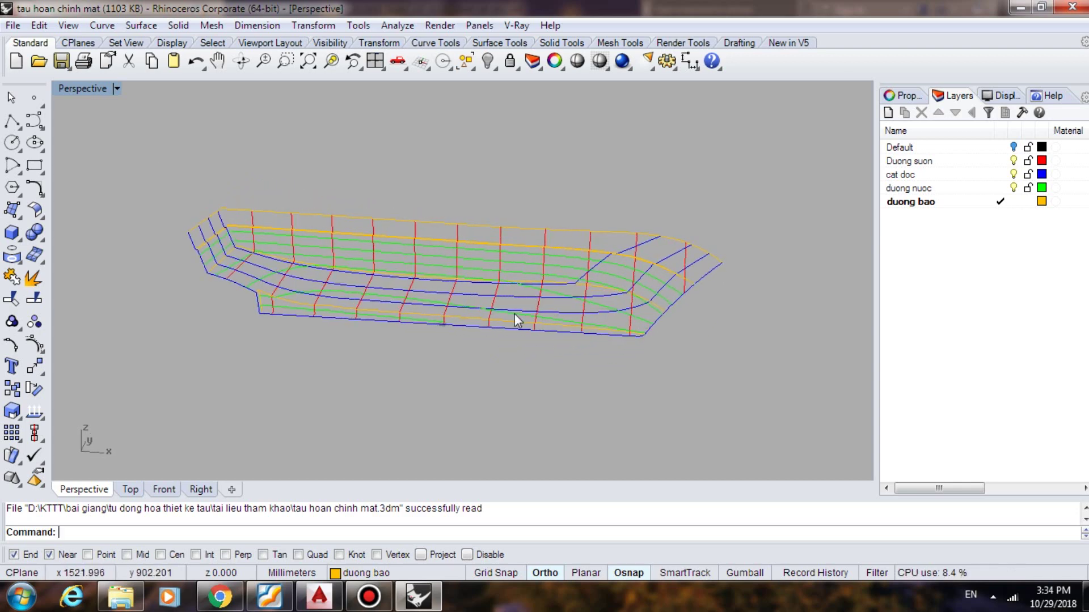
pyautogui.moveTo(580, 288); pyautogui.dragTo(555, 318, button='right')
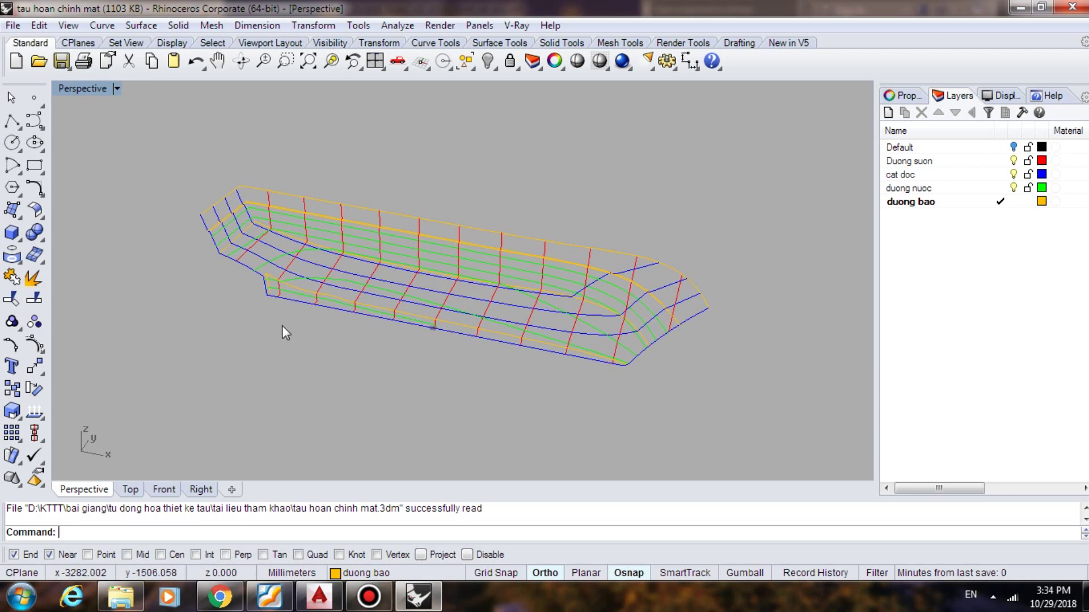
# Start Excel 2016
pyautogui.click(22, 597)
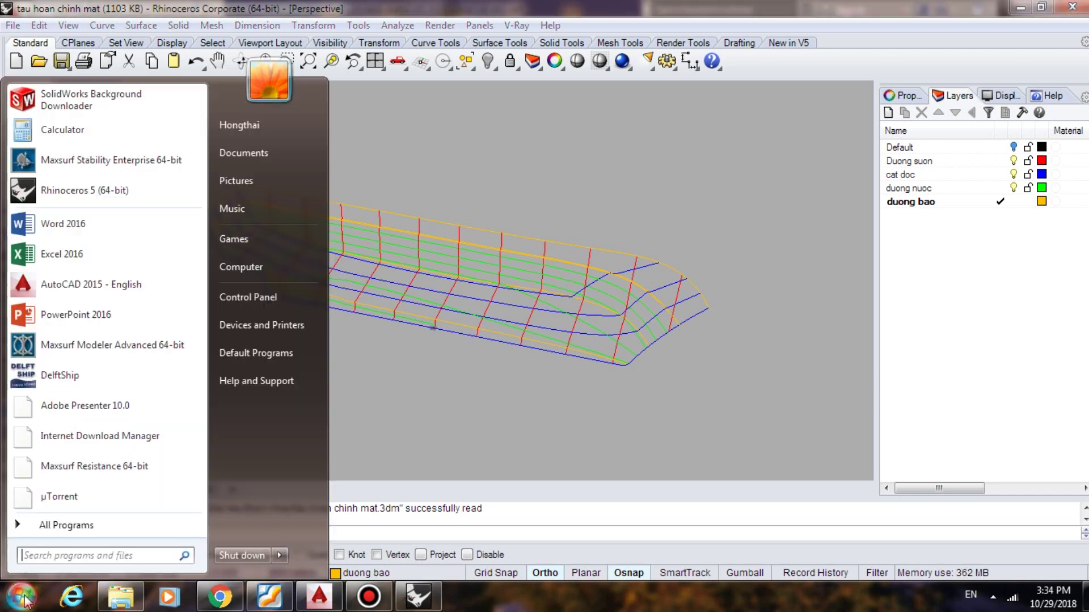
pyautogui.click(88, 260)
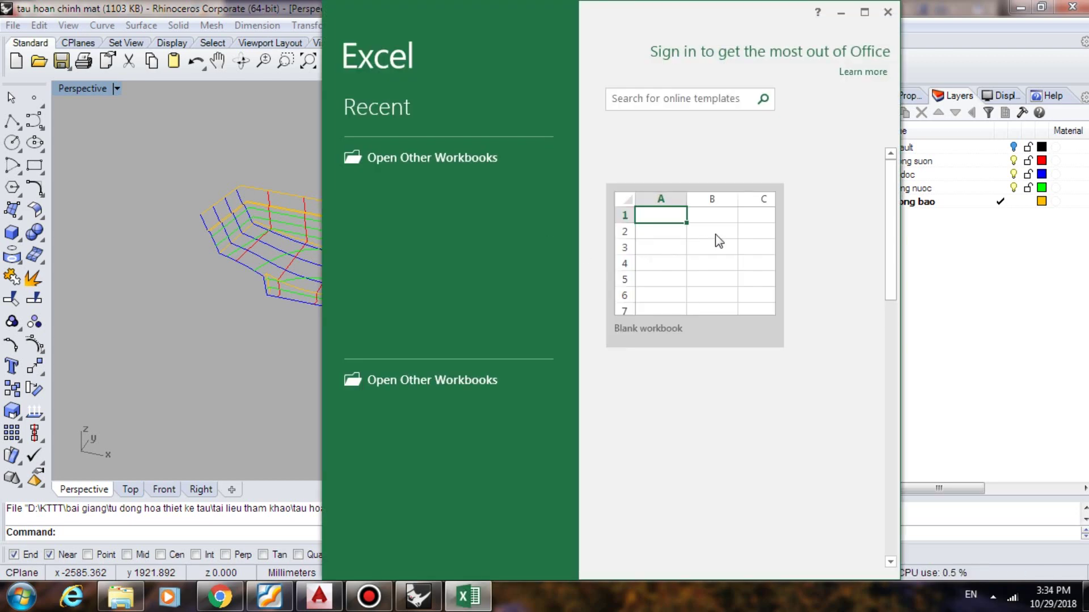
# Create a blank Excel workbook and maximize its window
pyautogui.click(705, 237)
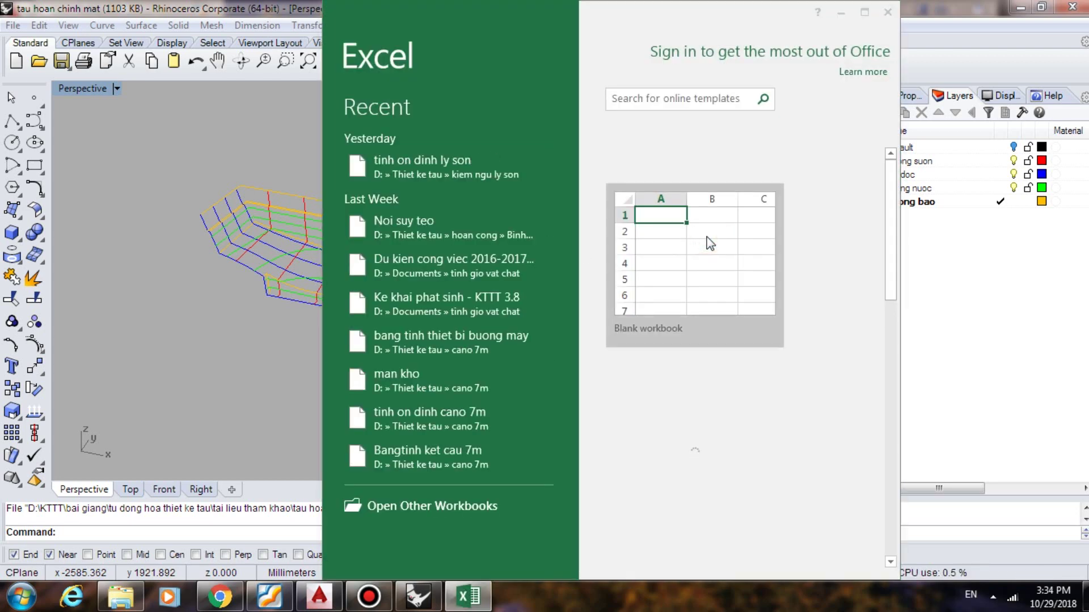
pyautogui.click(767, 450)
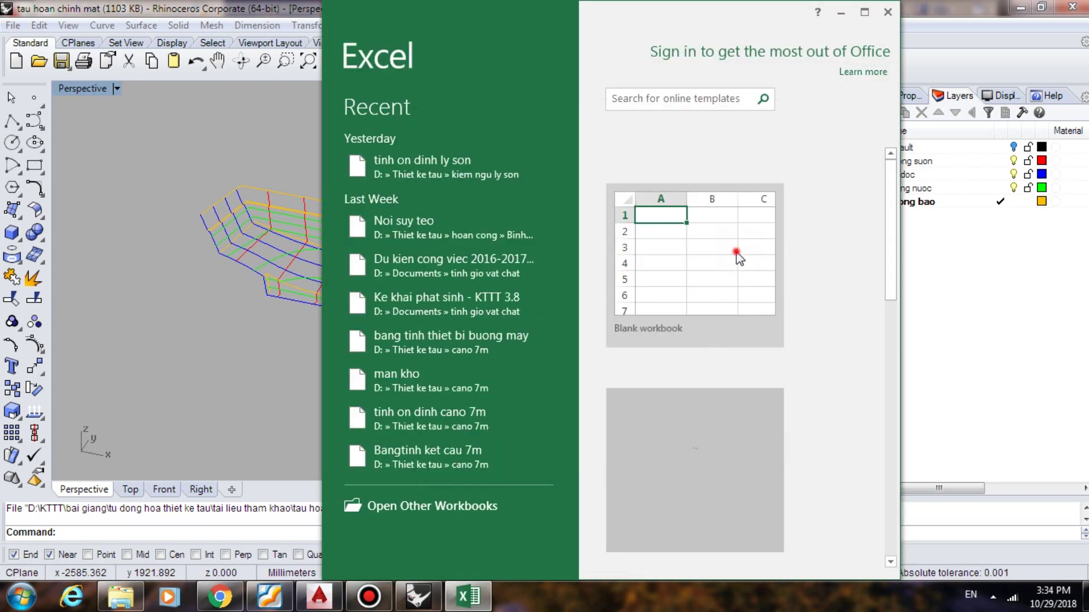
pyautogui.click(735, 251)
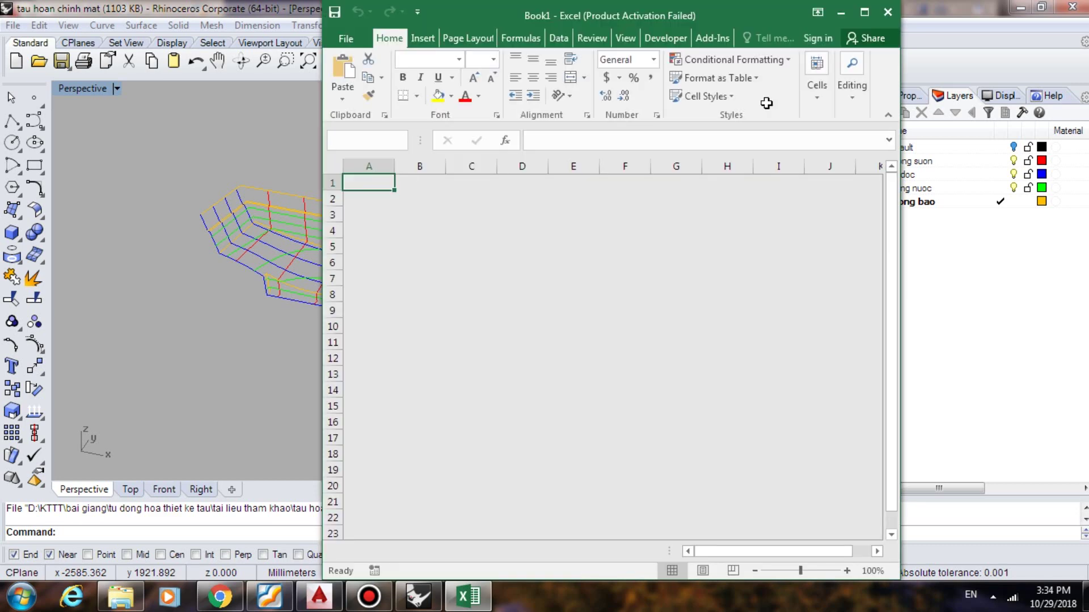
pyautogui.click(731, 248)
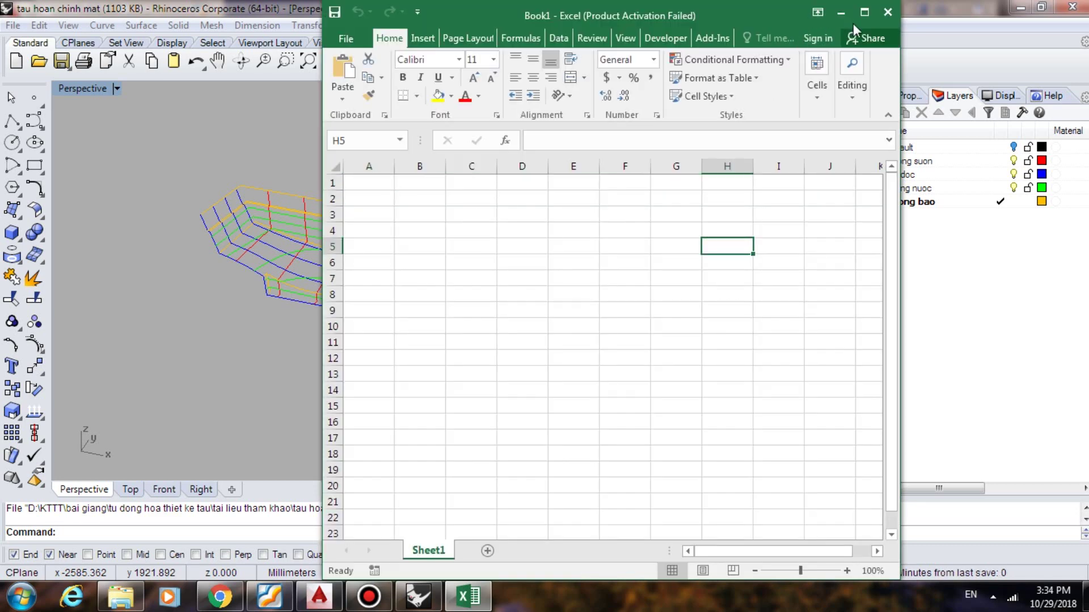
pyautogui.click(863, 19)
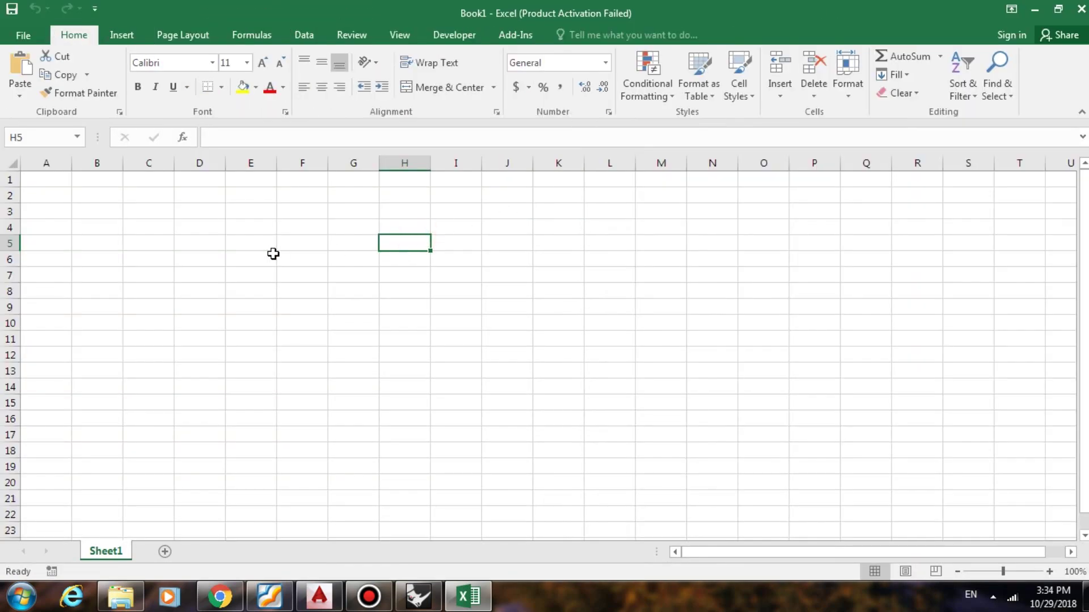
# Enter the column heading "Sườn" in cell B5
pyautogui.click(273, 253)
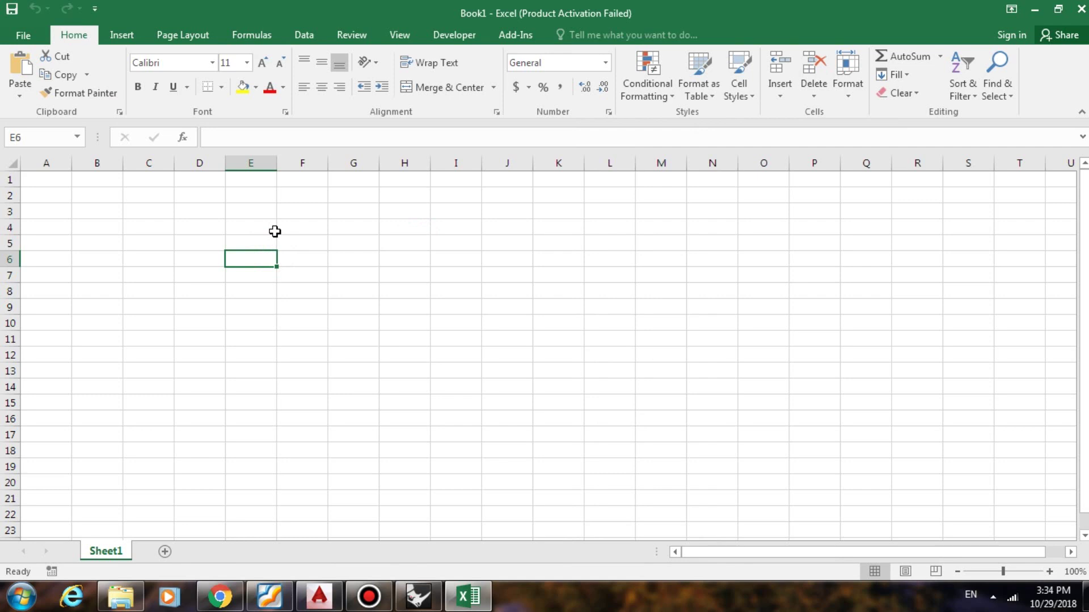
pyautogui.click(147, 245)
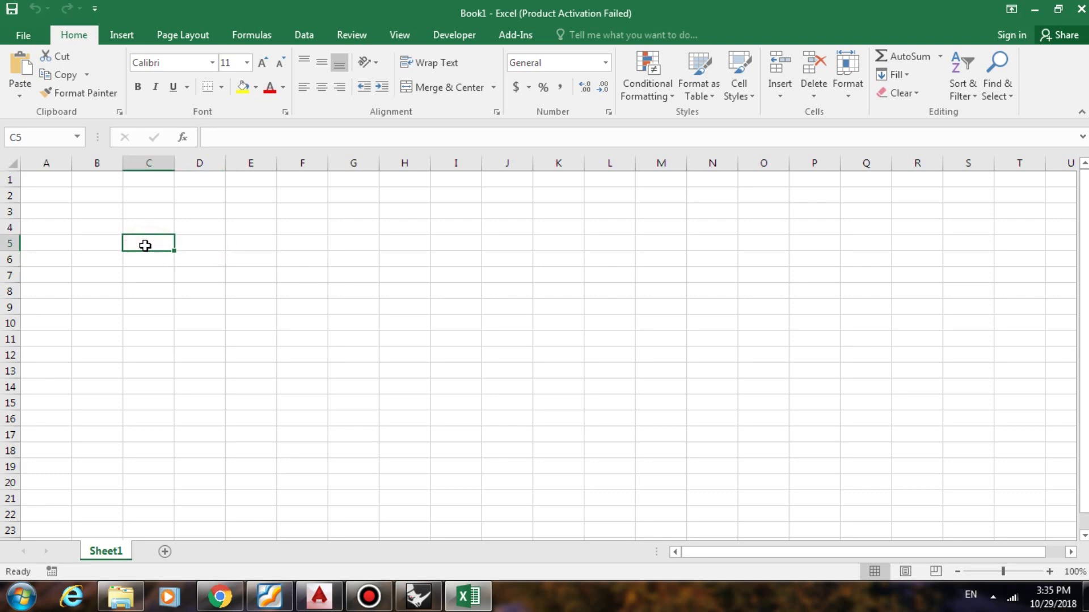
pyautogui.click(92, 243)
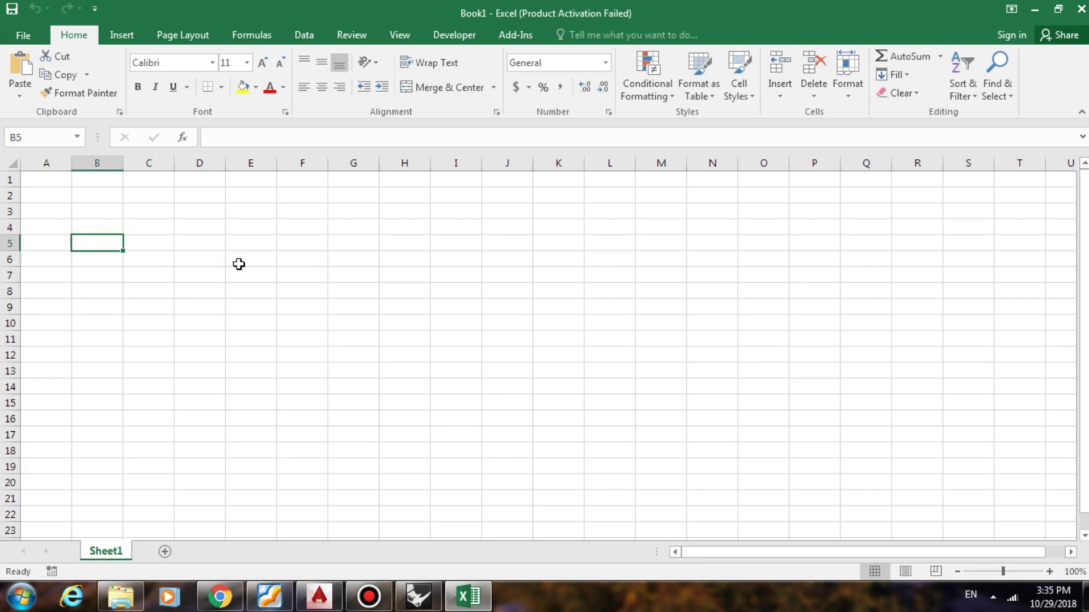
pyautogui.write('Su')
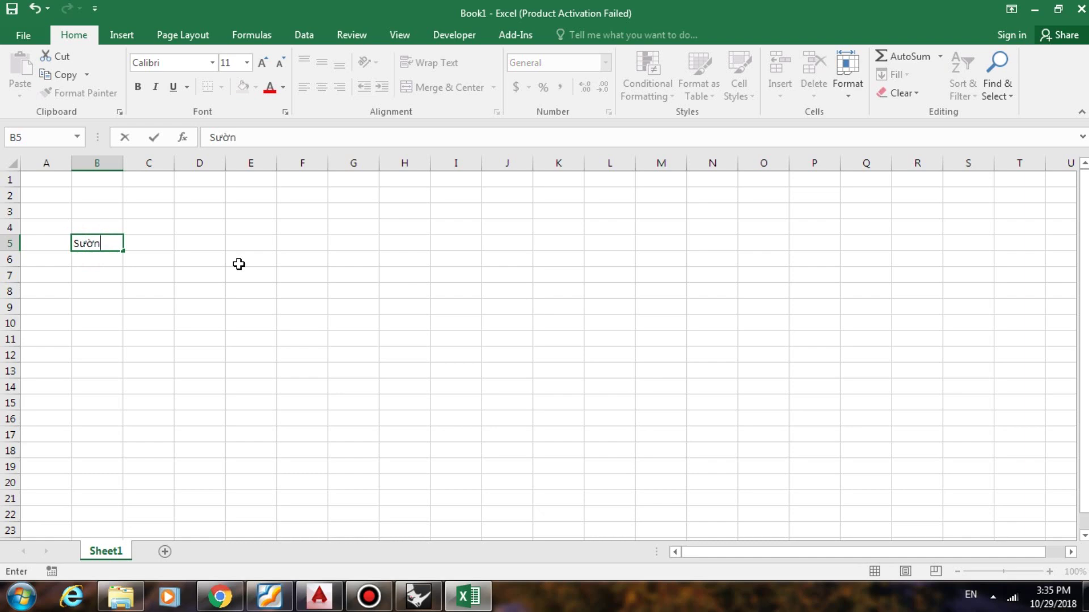
pyautogui.write('ờn')
pyautogui.press('Return')
# Number the rows under the Sườn heading from 0 to 11 in B6:B17, filling the series down from the first entries
pyautogui.write('0')
pyautogui.press('Return')
pyautogui.write('1')
pyautogui.press('Return')
pyautogui.write('2')
pyautogui.press('Return')
pyautogui.write('3')
pyautogui.press('Return')
pyautogui.write('4')
pyautogui.press('Return')
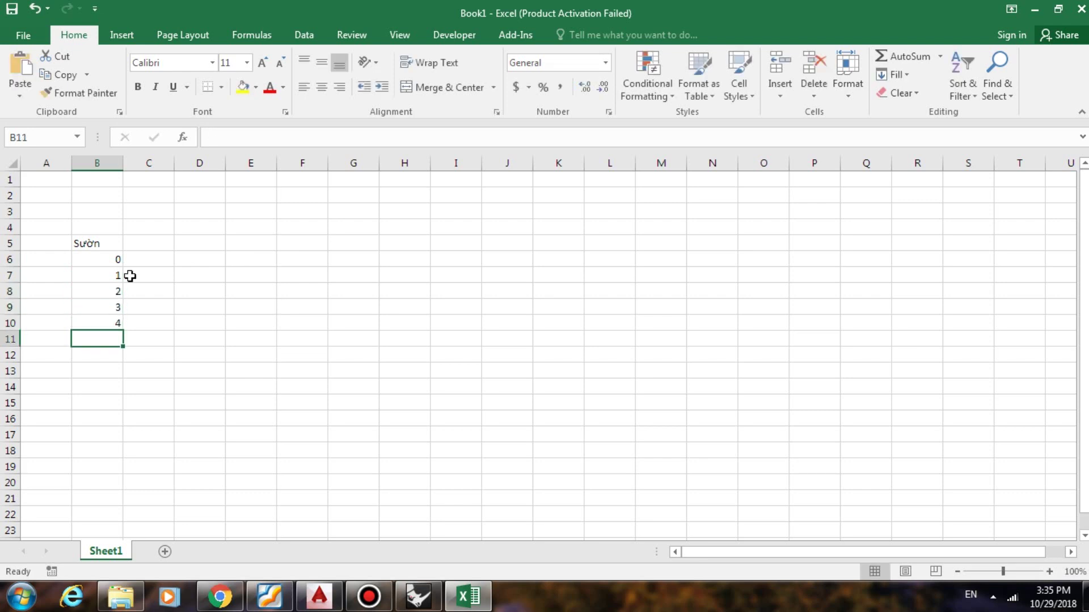
pyautogui.moveTo(112, 260); pyautogui.dragTo(120, 440)
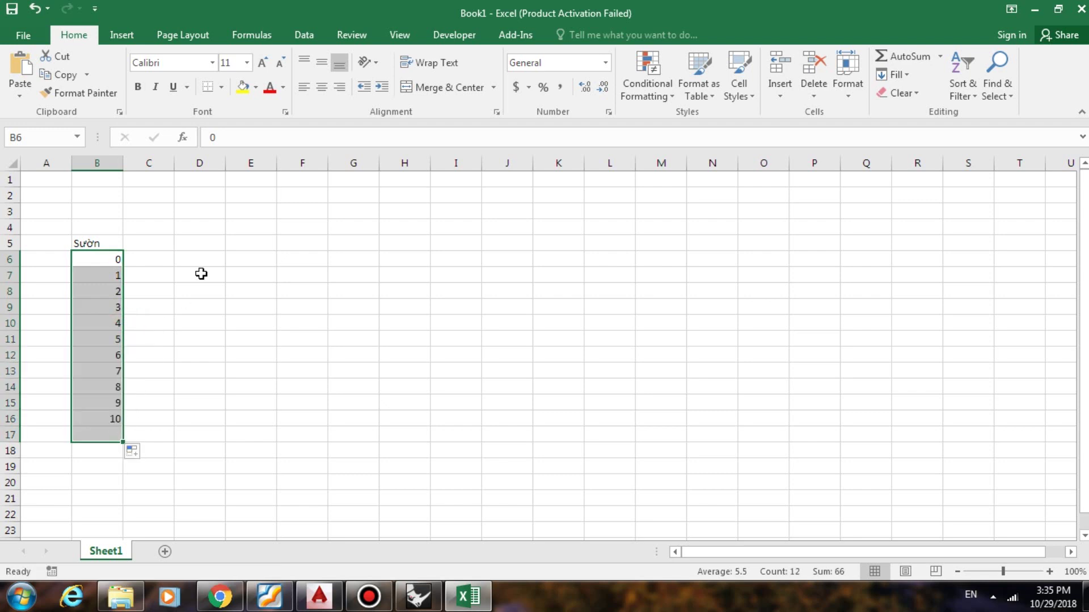
# Enter the headings ĐN0 and ĐN1 from C5 and extend the series across to ĐN5 in H5
pyautogui.click(165, 243)
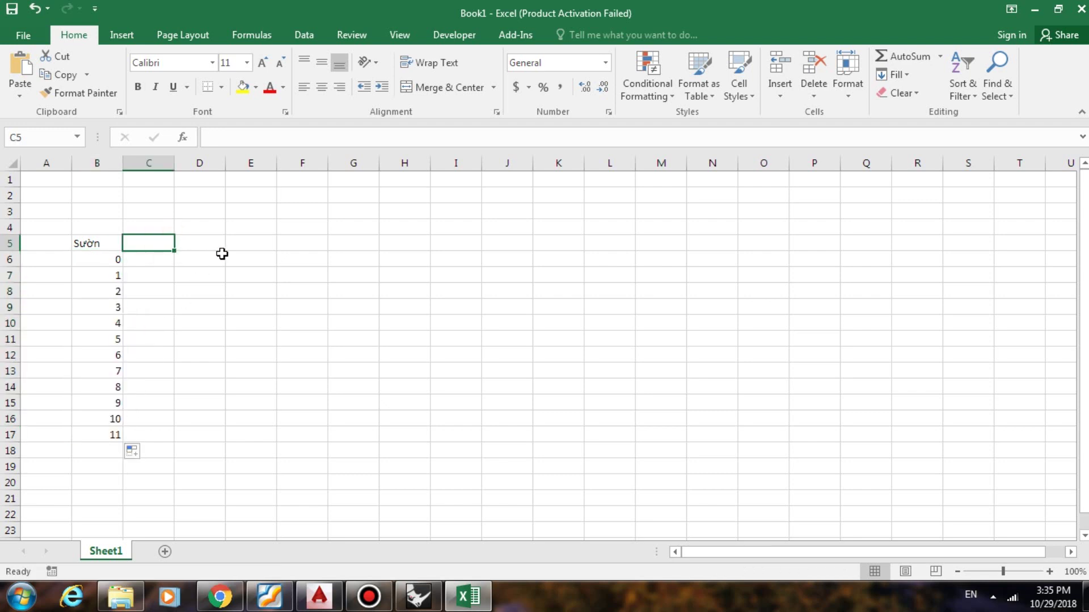
pyautogui.write('N')
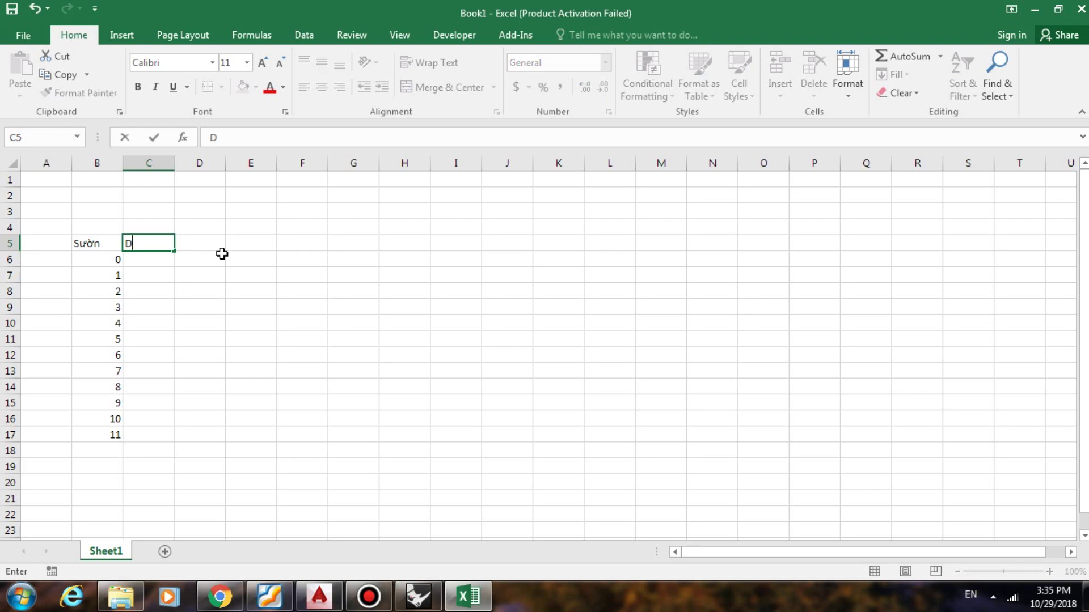
pyautogui.write('ĐN0')
pyautogui.hotkey('ctrl', 'Return')
pyautogui.press('End')
pyautogui.click(196, 243)
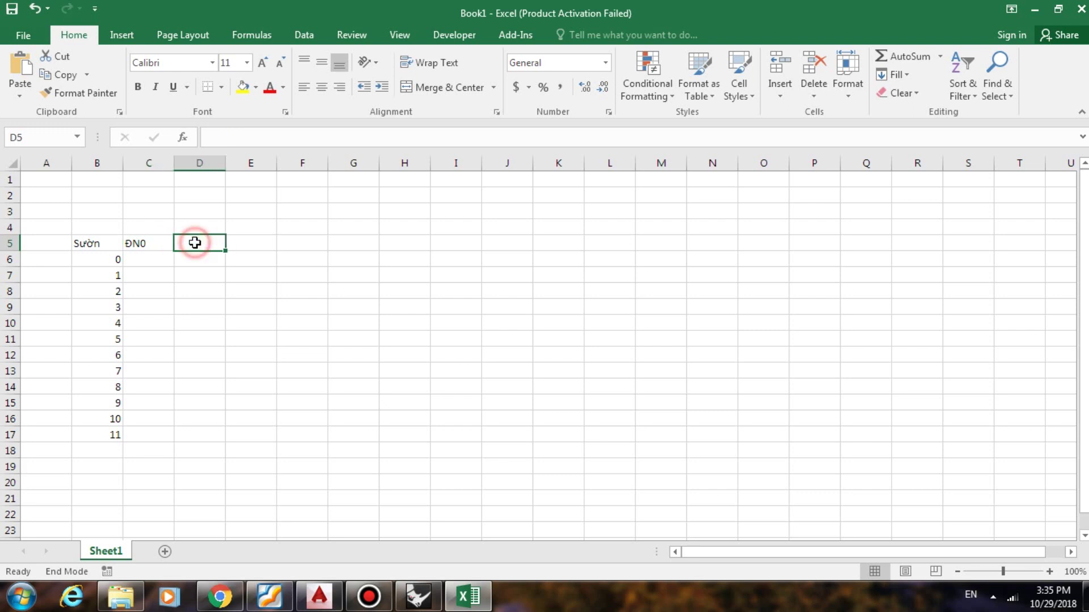
pyautogui.write('ĐN')
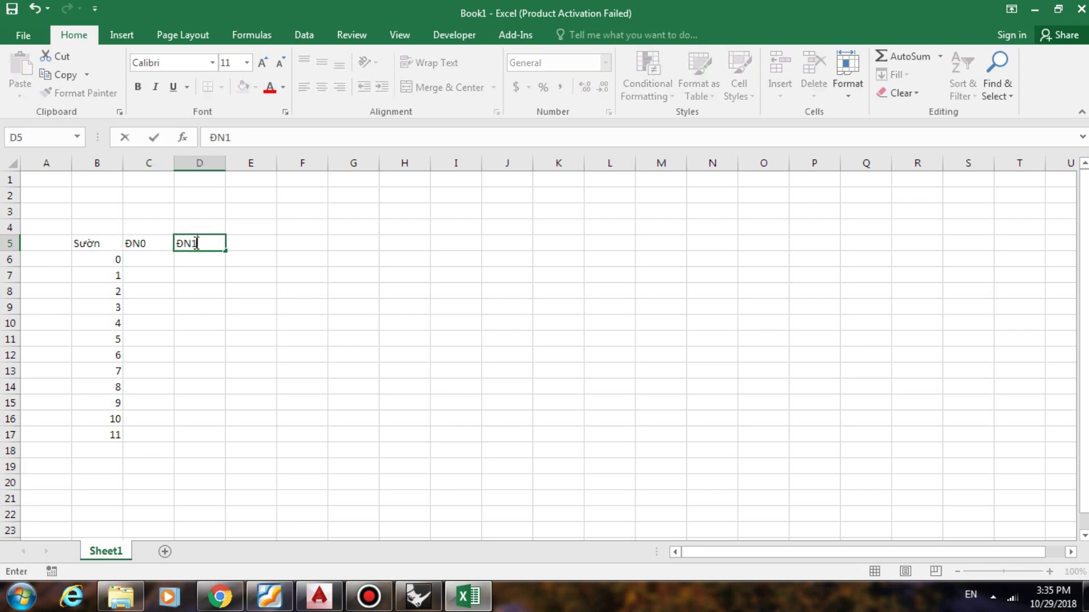
pyautogui.write('1')
pyautogui.press('Return')
pyautogui.moveTo(146, 243); pyautogui.dragTo(411, 250)
# Add the headings BG, GD1, GD2 and Mạn in cells I5 to L5
pyautogui.click(463, 242)
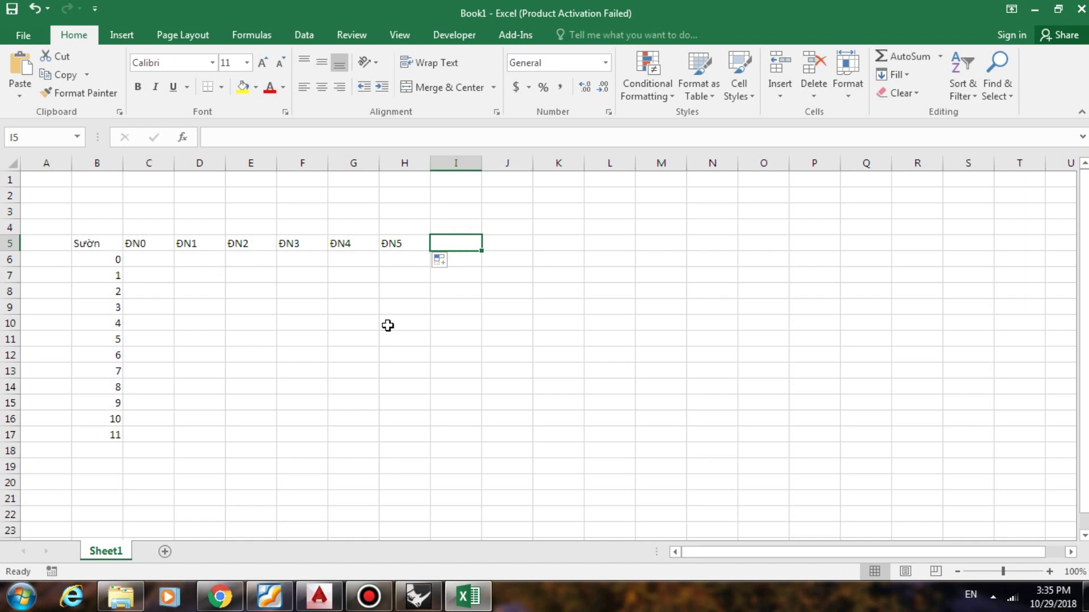
pyautogui.write('BG')
pyautogui.press('Tab')
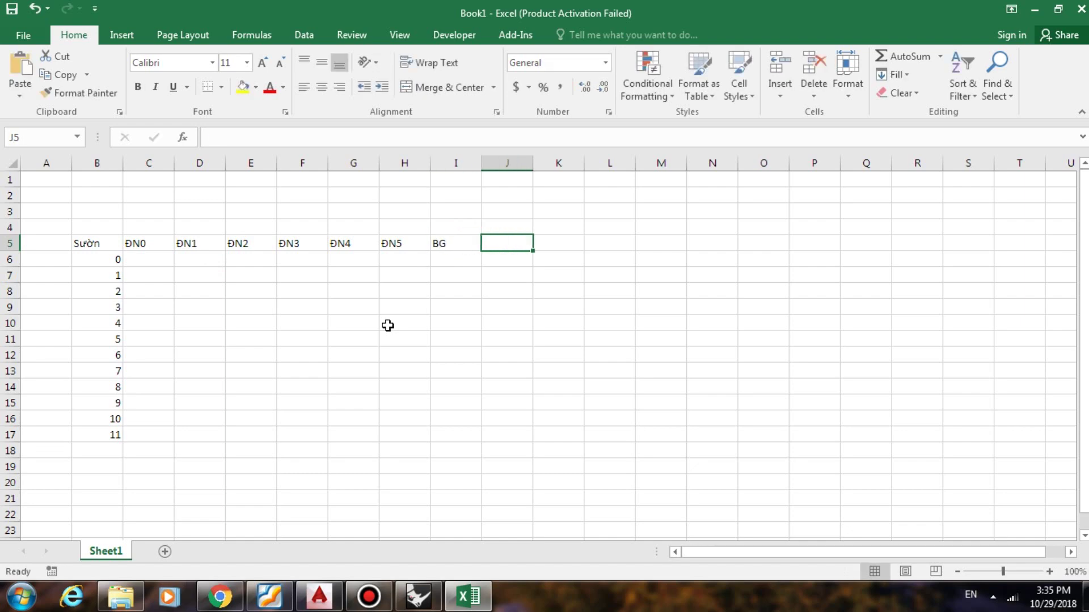
pyautogui.write('GD1')
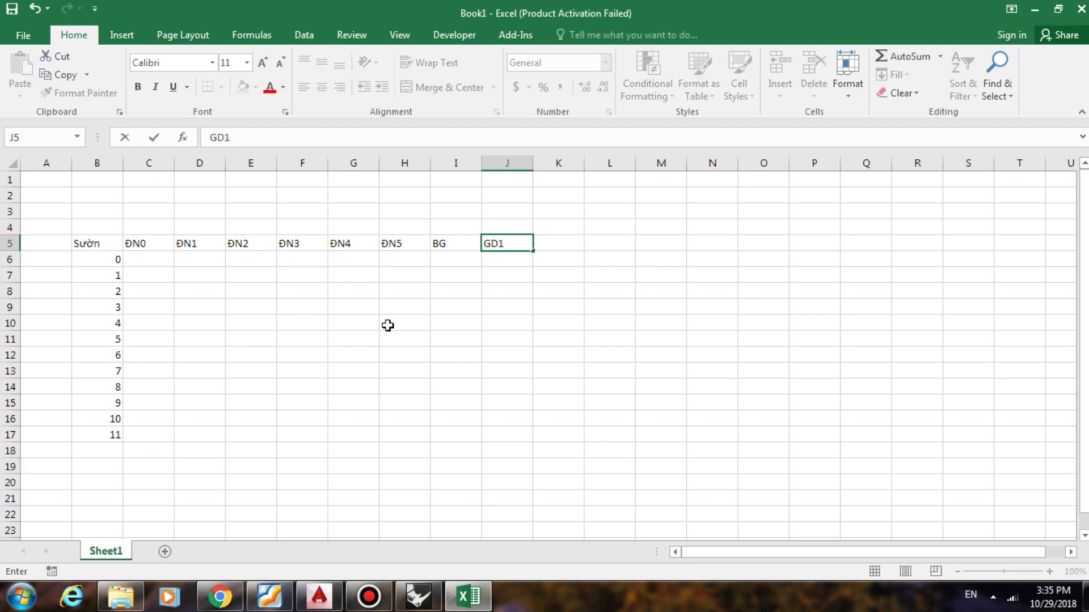
pyautogui.press('Tab')
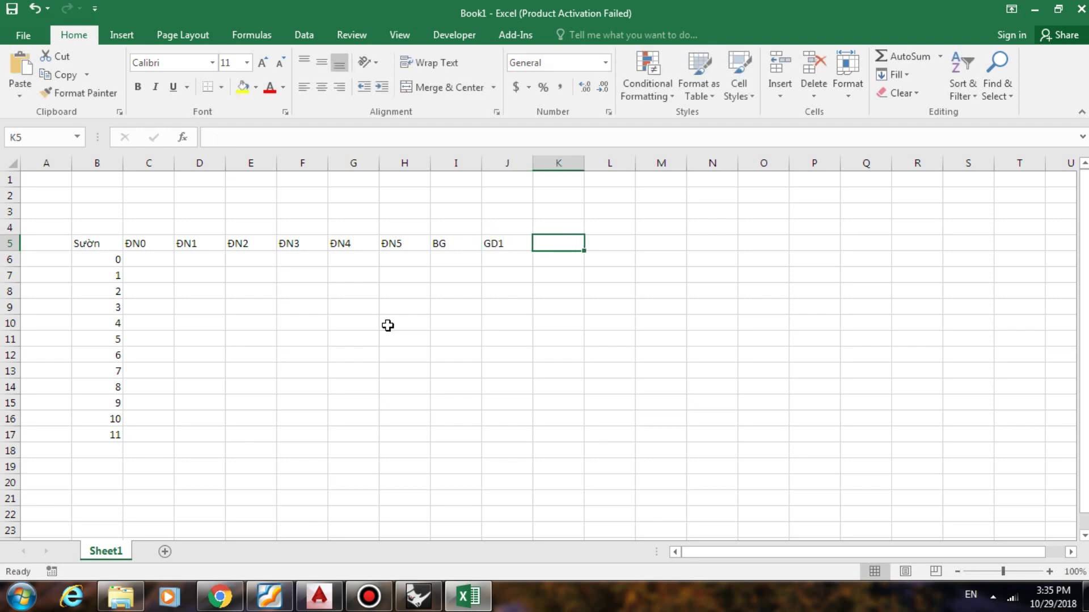
pyautogui.write('G')
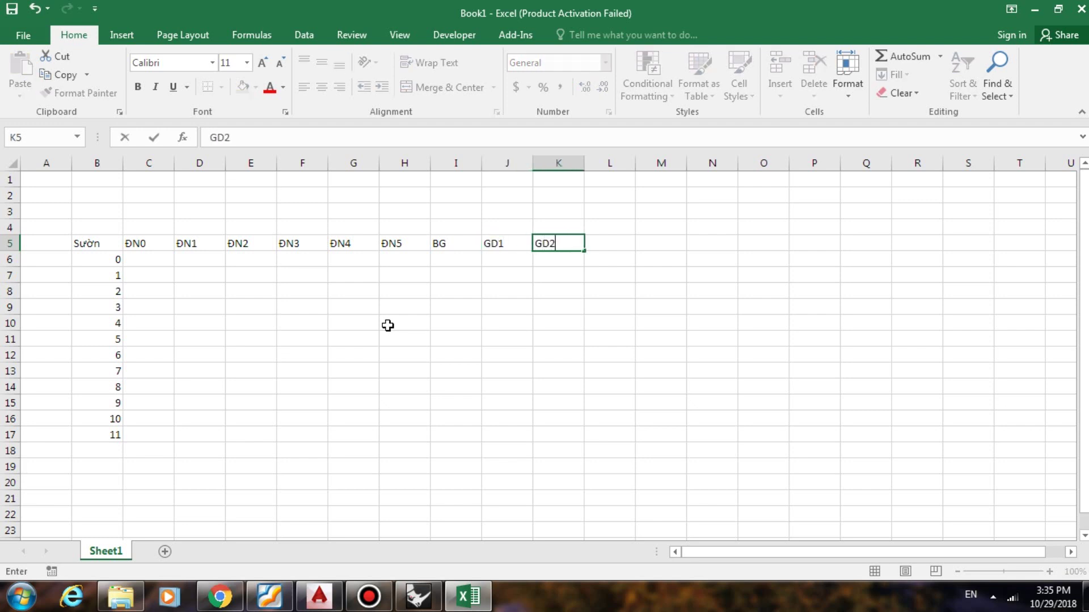
pyautogui.write('D2')
pyautogui.press('Return')
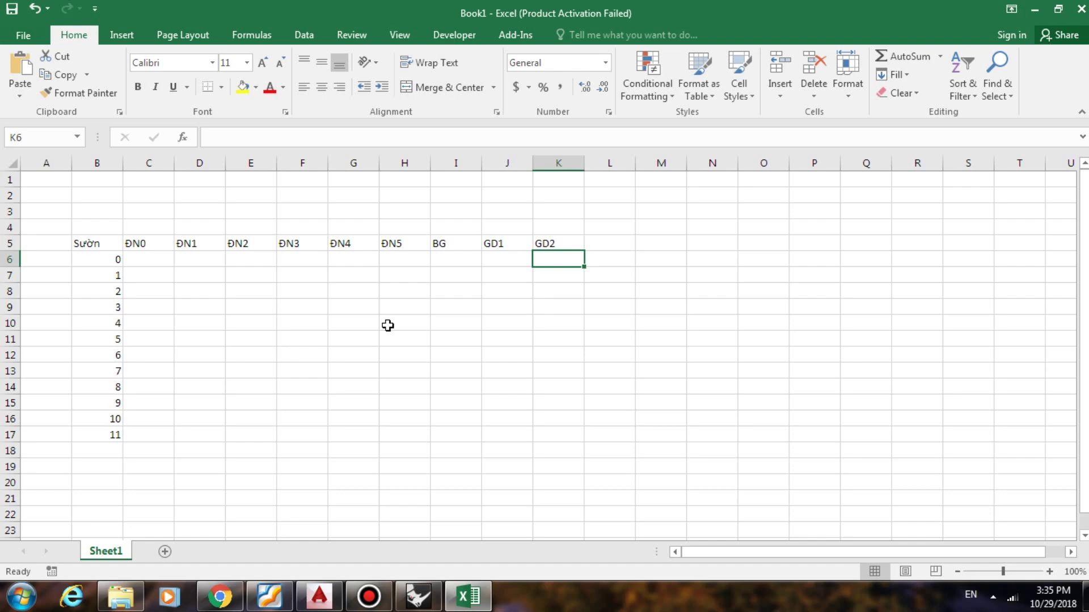
pyautogui.click(622, 237)
pyautogui.write('Man')
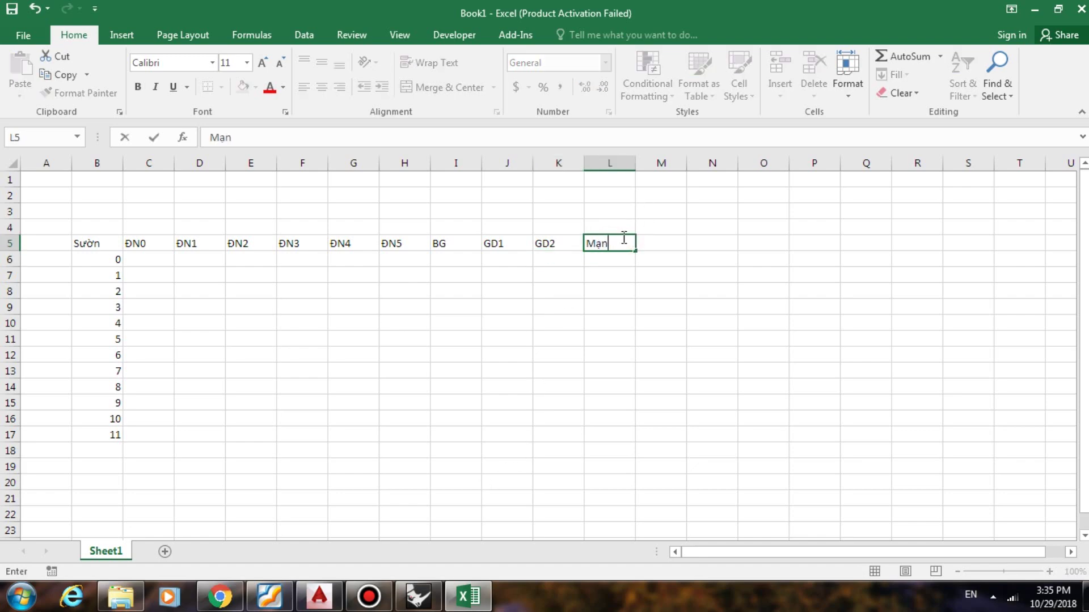
pyautogui.press('Return')
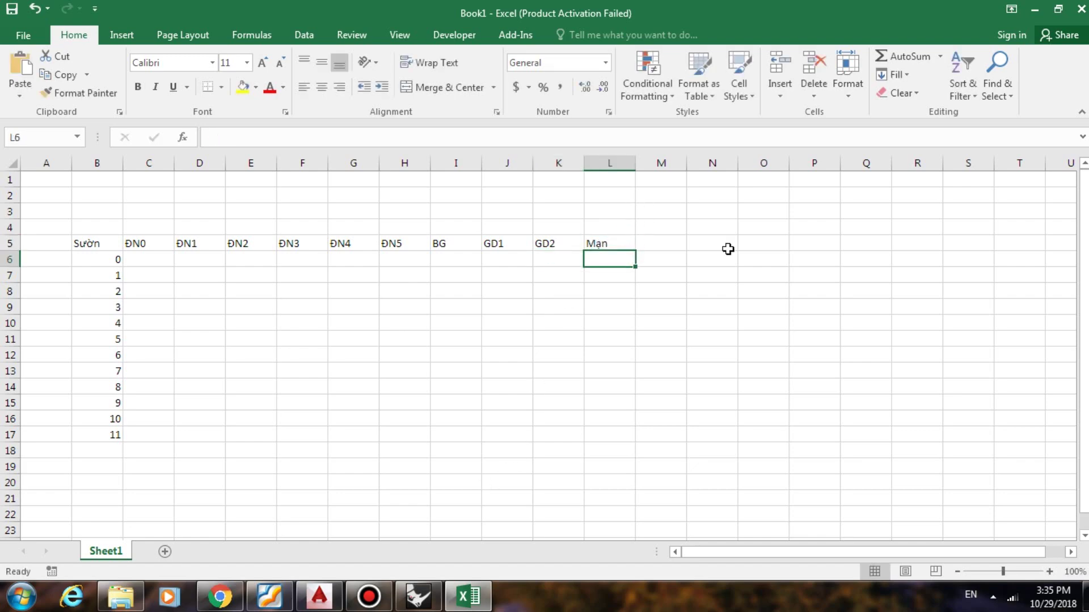
# Merge and center C4:L4 above the headings and enter the group title "Nửa chiều rộng"
pyautogui.click(674, 244)
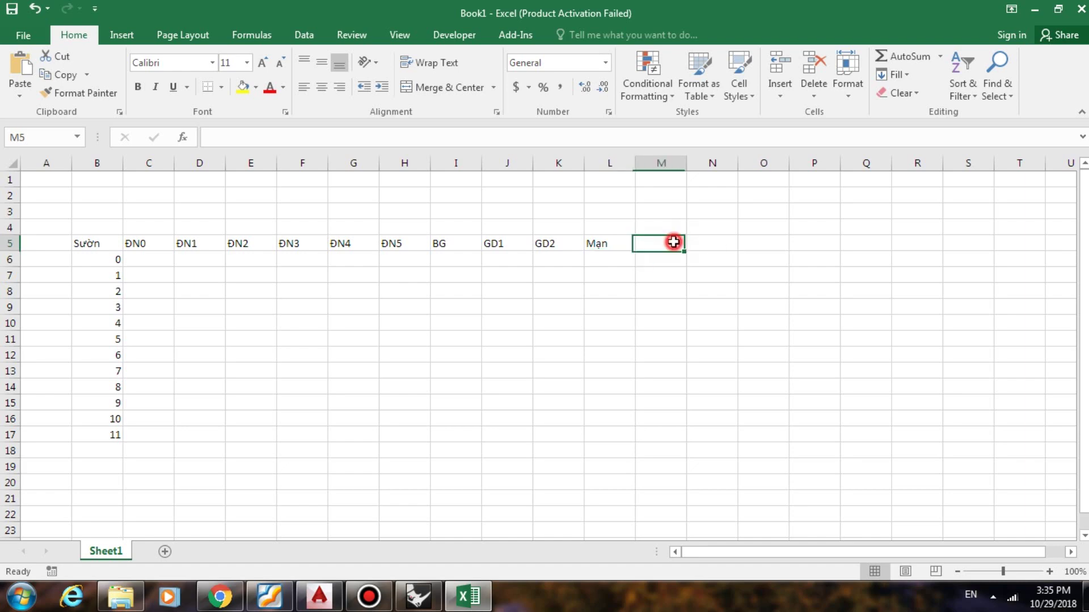
pyautogui.click(624, 246)
pyautogui.moveTo(154, 225); pyautogui.dragTo(599, 225)
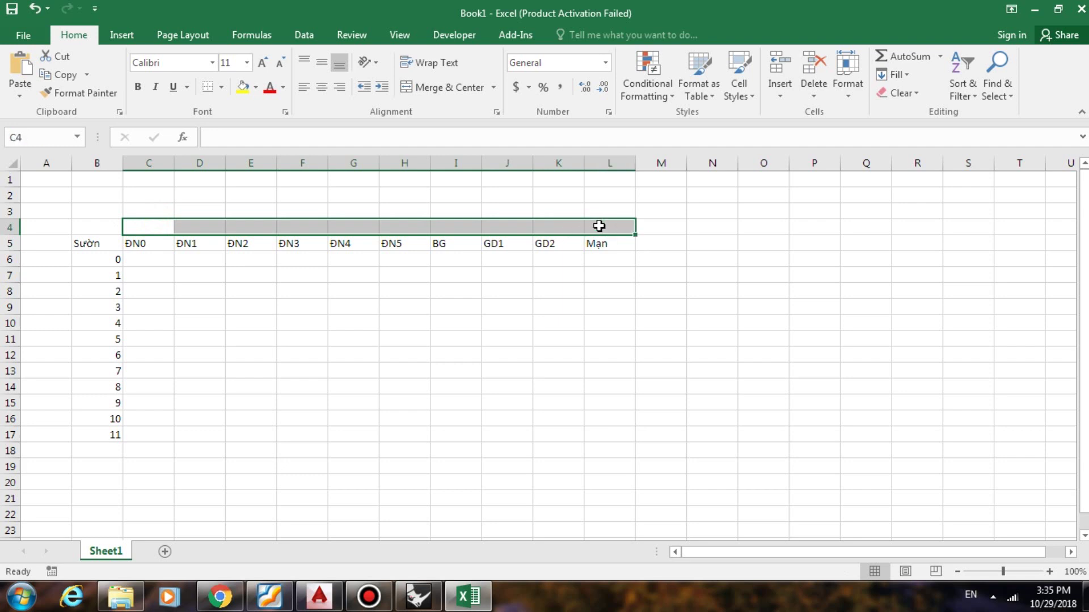
pyautogui.click(406, 88)
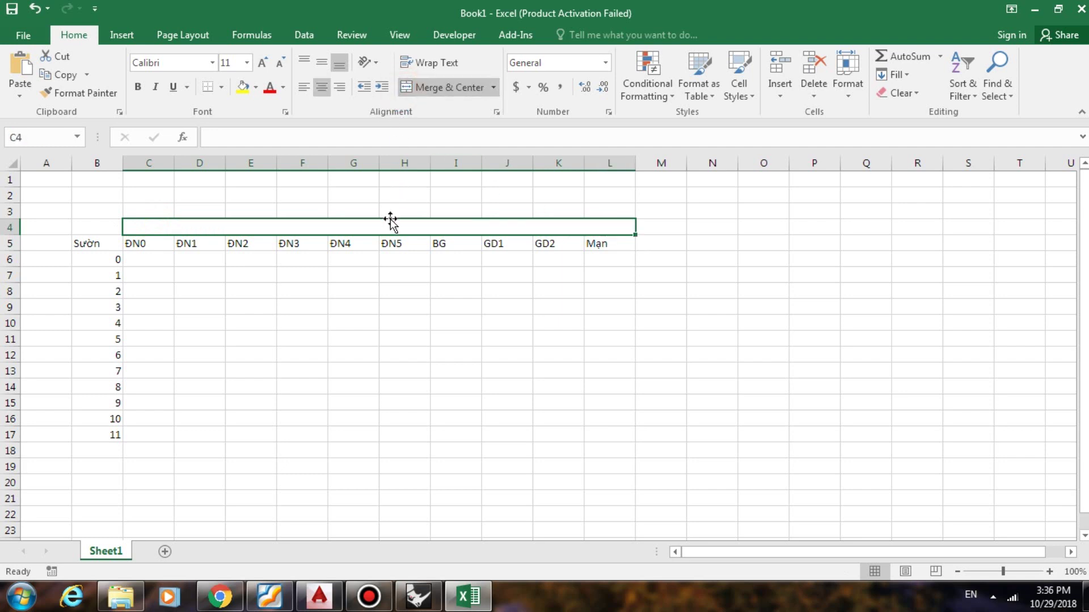
pyautogui.write('Nư')
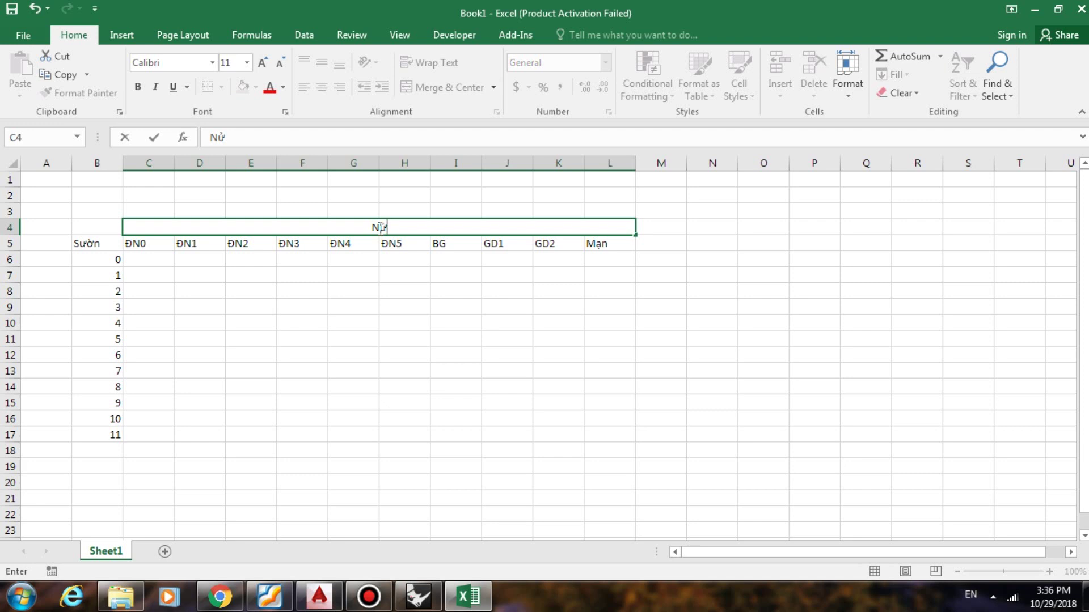
pyautogui.write('a chiều rộng')
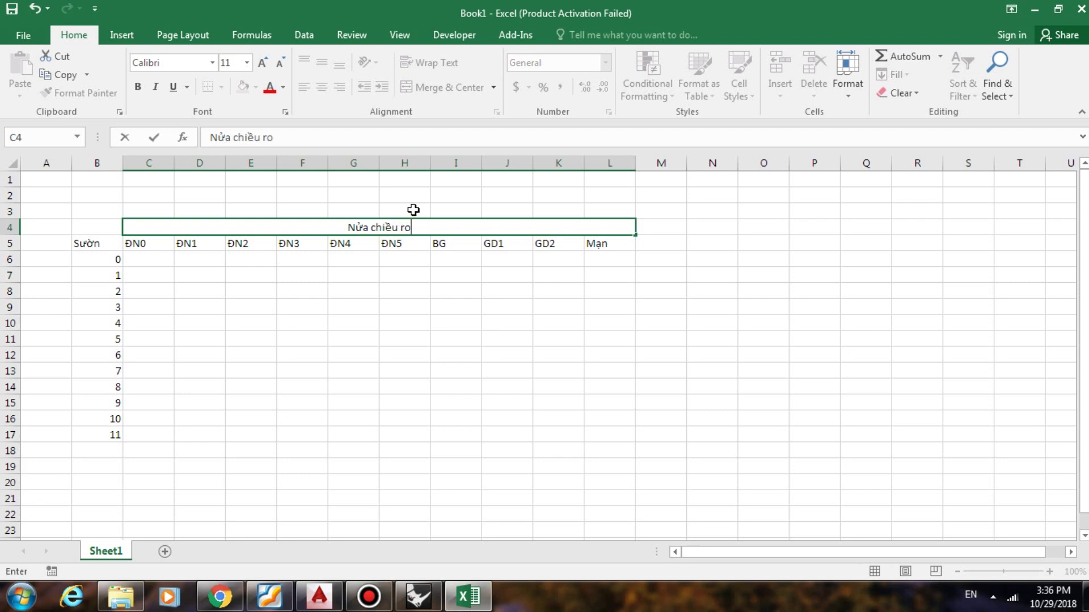
pyautogui.click(849, 338)
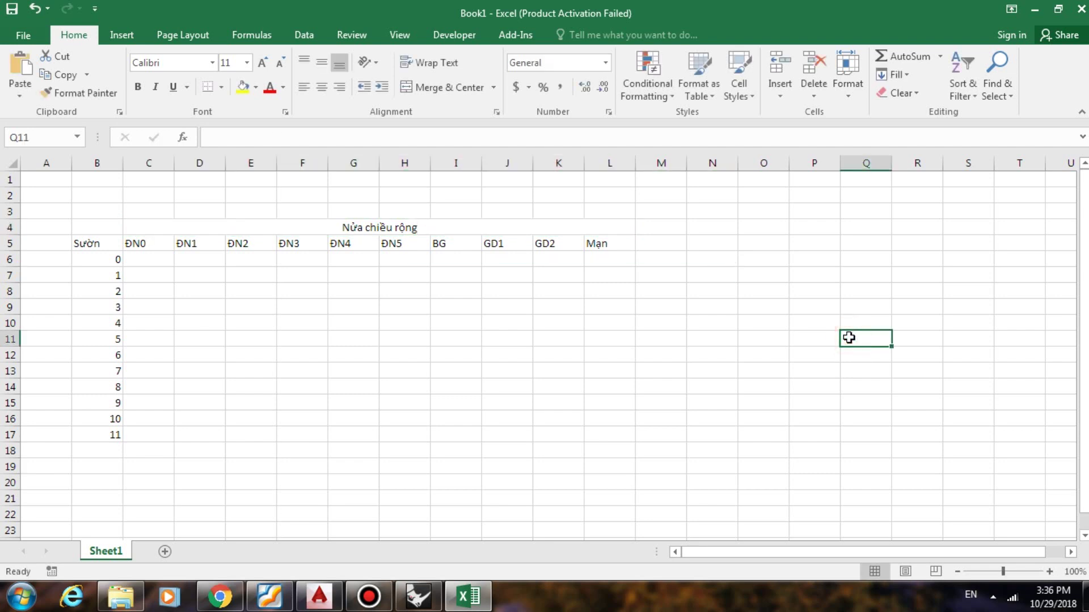
# Enter the headings CD0 and CD1 from M5 and extend the series across to CD4 in Q5
pyautogui.click(660, 241)
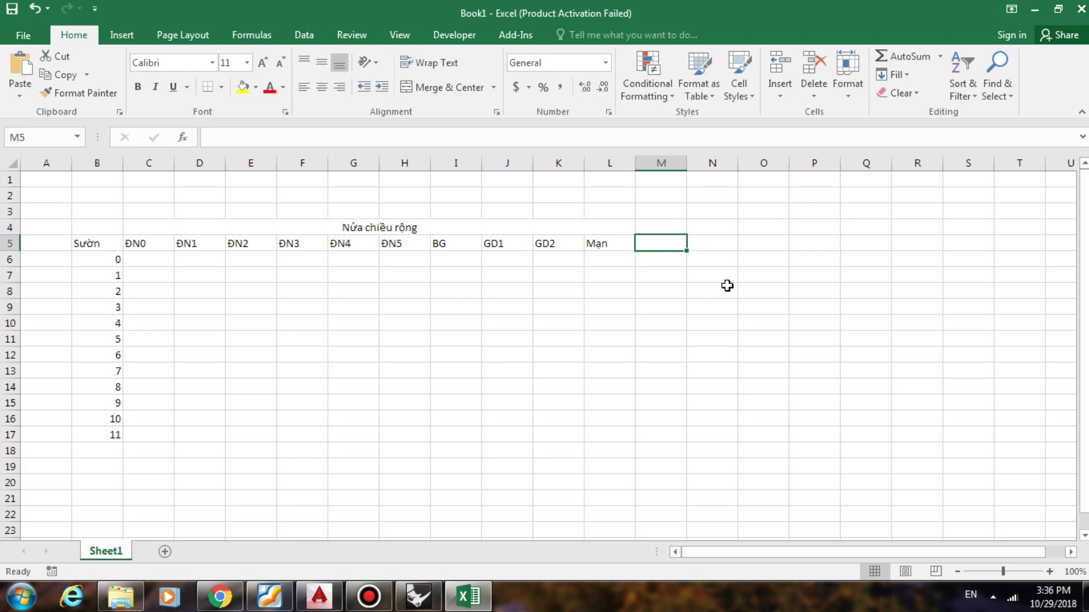
pyautogui.write('C')
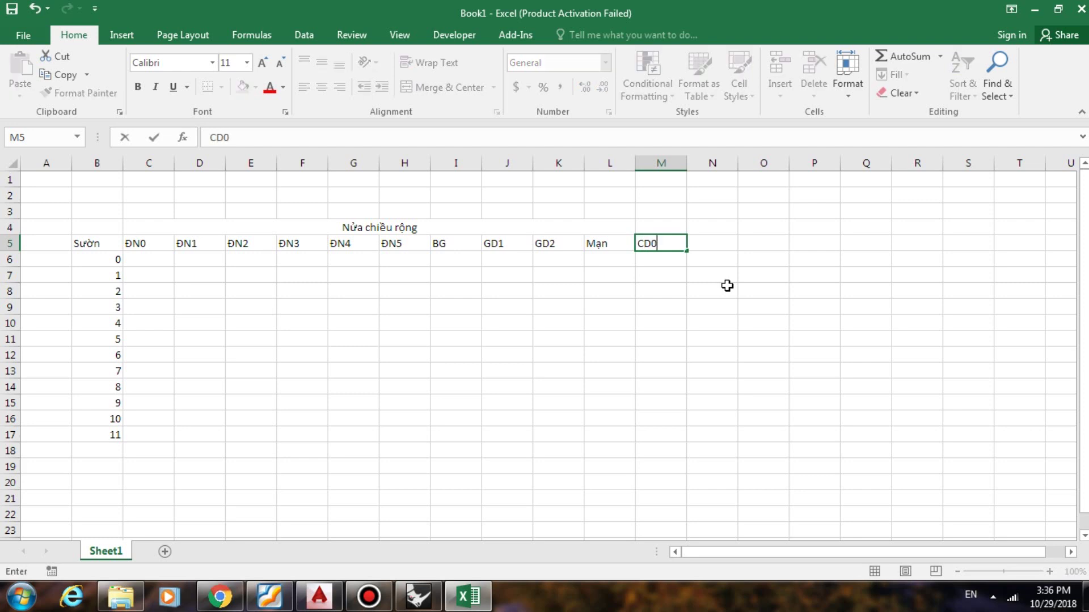
pyautogui.write('D0')
pyautogui.press('Tab')
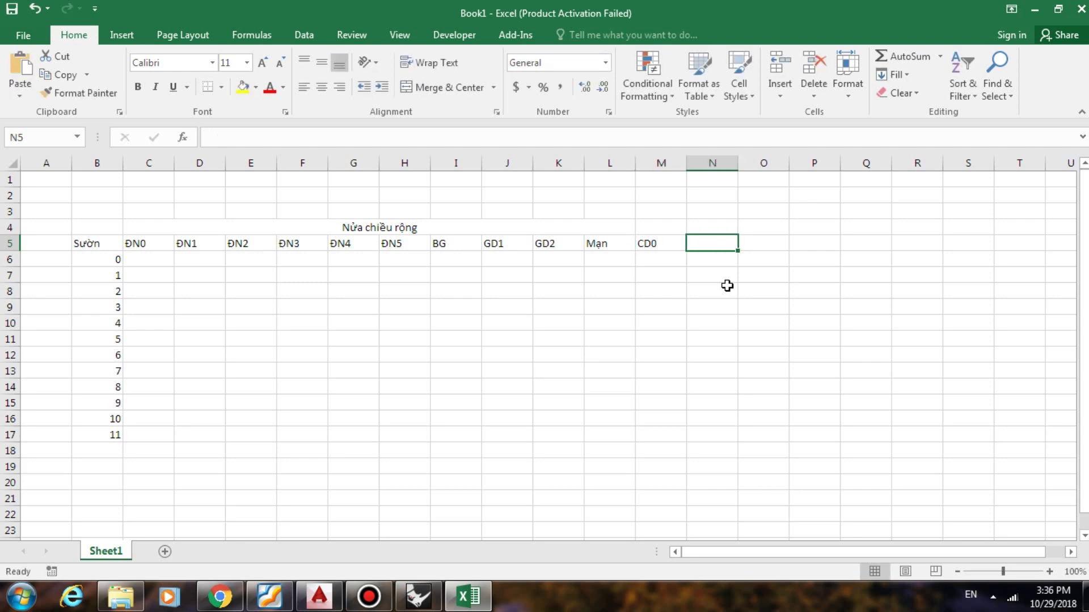
pyautogui.write('D')
pyautogui.write('CD')
pyautogui.press('Return')
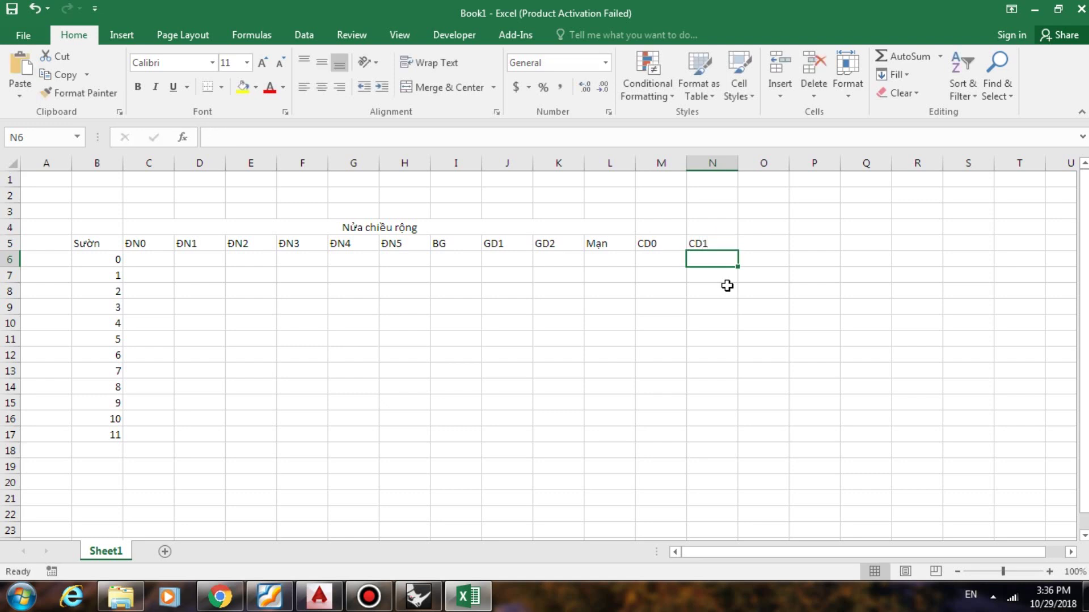
pyautogui.click(672, 245)
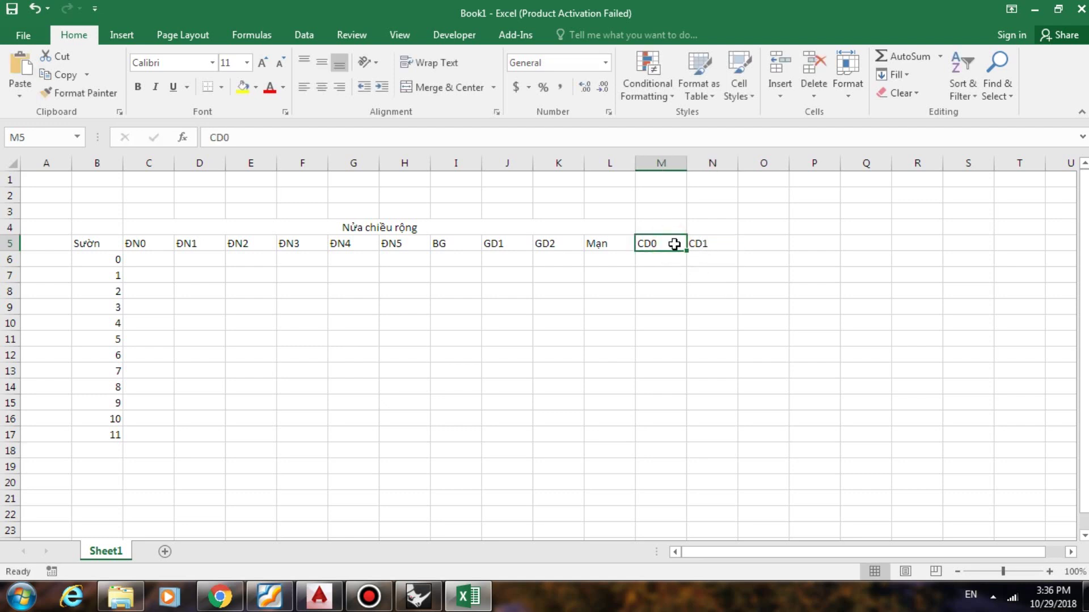
pyautogui.moveTo(663, 244); pyautogui.dragTo(869, 258)
pyautogui.click(915, 239)
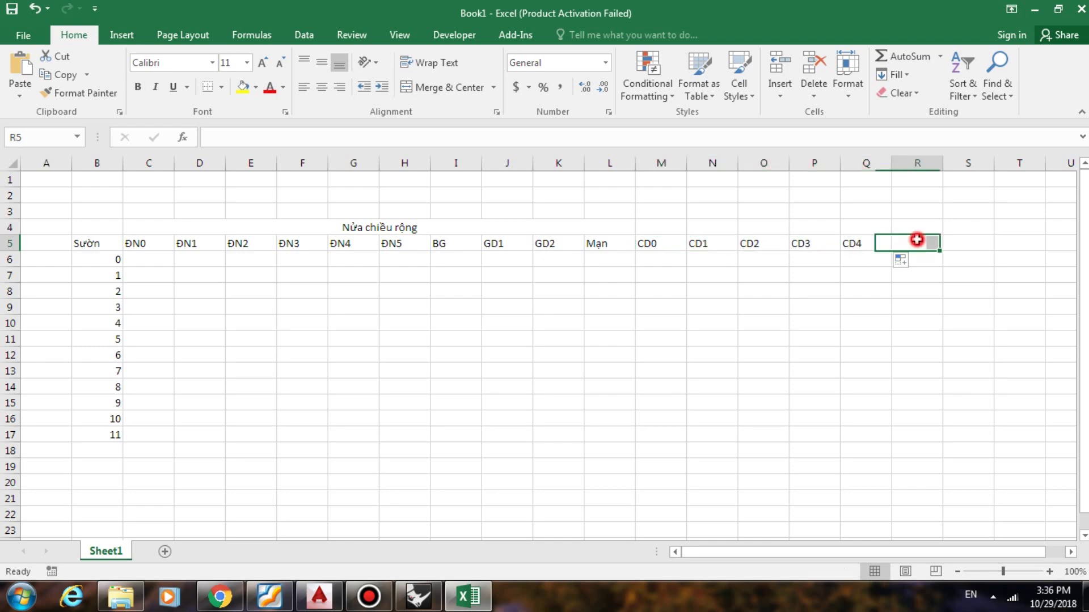
# Check the coordinate table in the hull lines PDF in Foxit Reader, and replace the CD4 heading in Q5 of the Excel sheet with BG
pyautogui.click(278, 602)
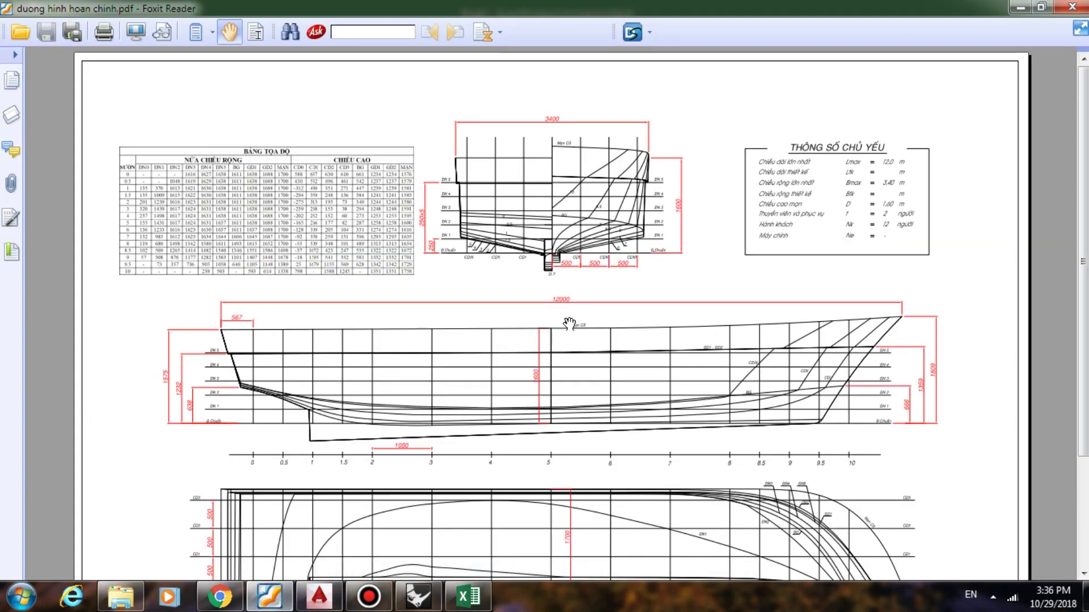
pyautogui.keyDown('ctrl'); pyautogui.scroll(2, 628, 270); pyautogui.keyUp('ctrl')
pyautogui.keyDown('ctrl'); pyautogui.scroll(-2, 497, 375); pyautogui.keyUp('ctrl')
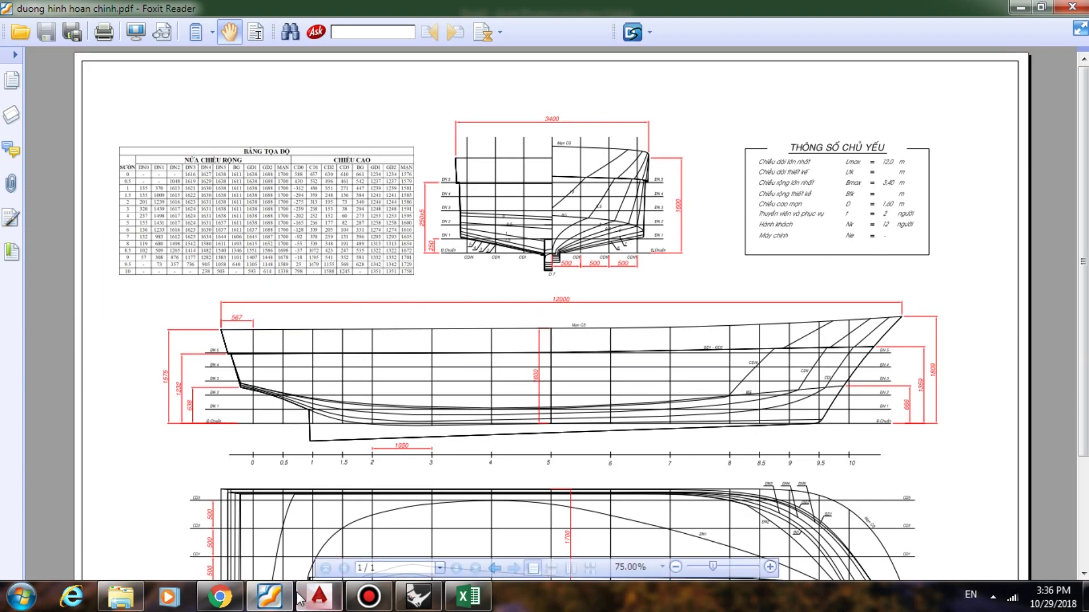
pyautogui.click(466, 597)
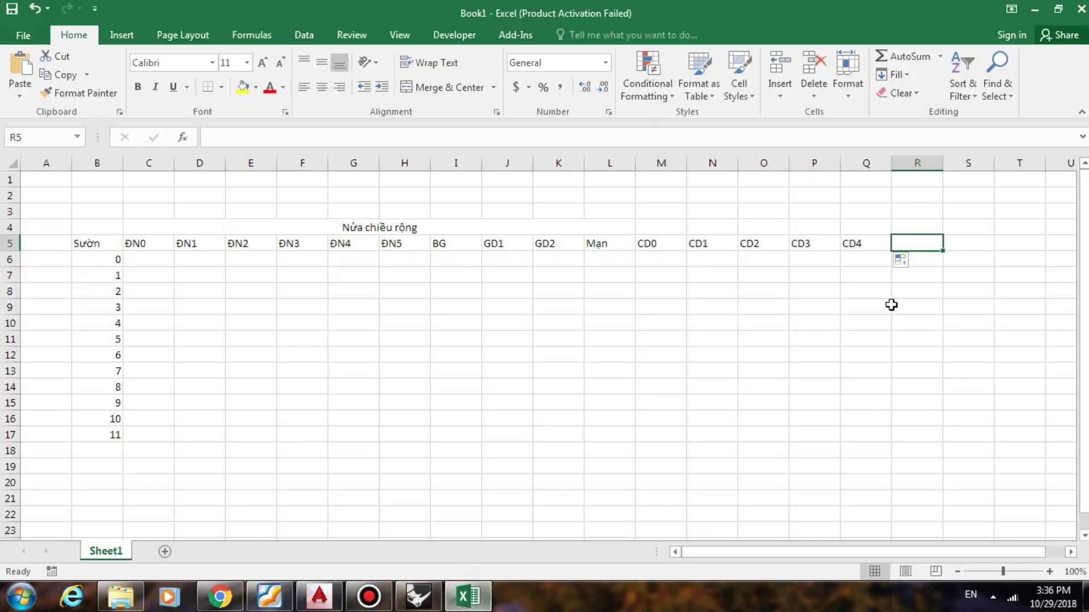
pyautogui.click(860, 244)
pyautogui.press('Delete')
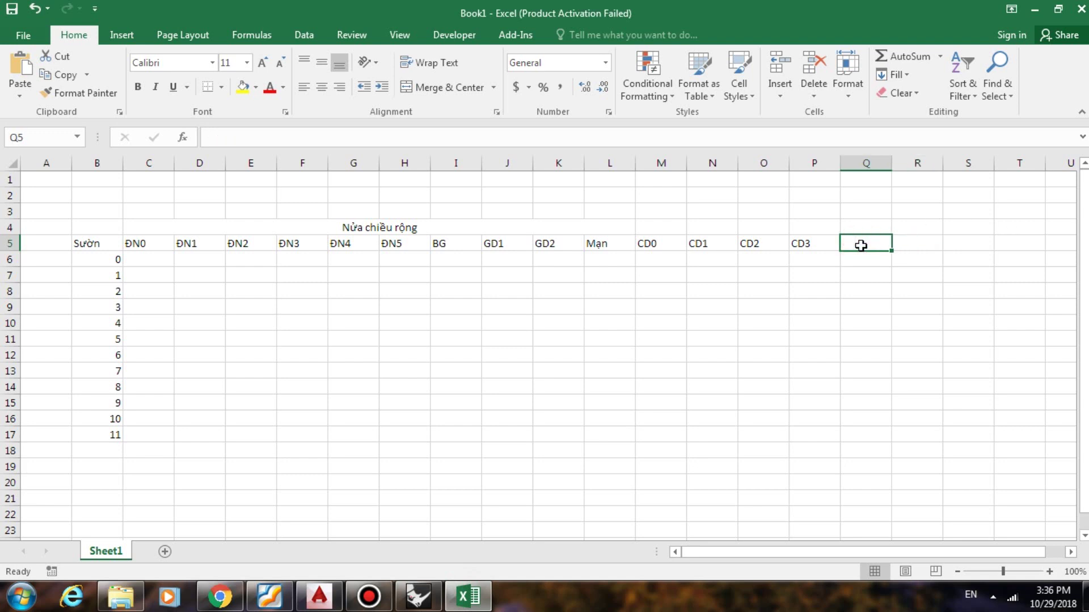
pyautogui.click(863, 272)
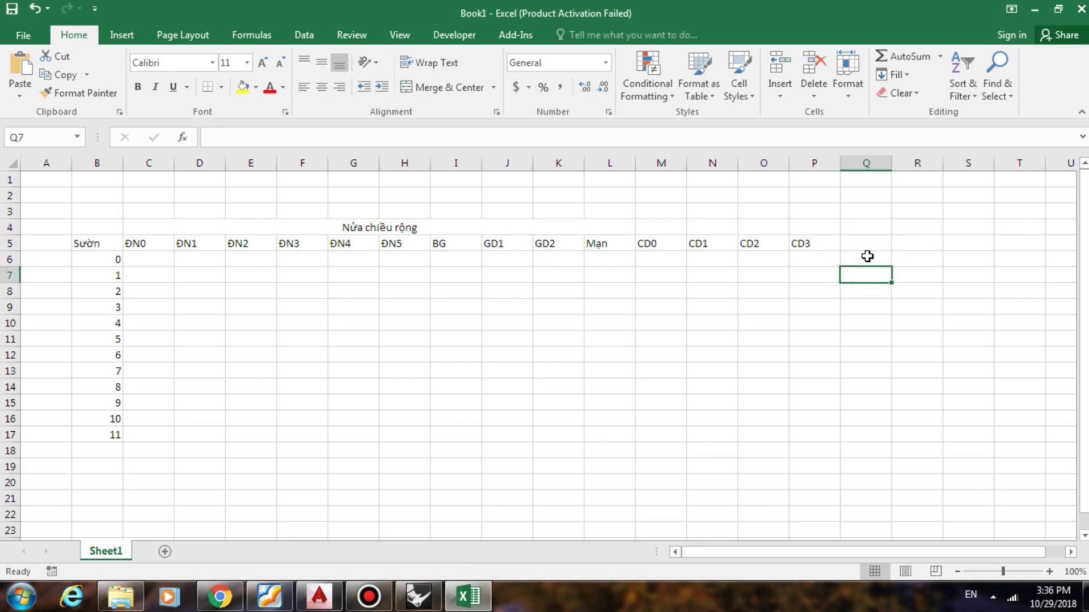
pyautogui.click(870, 242)
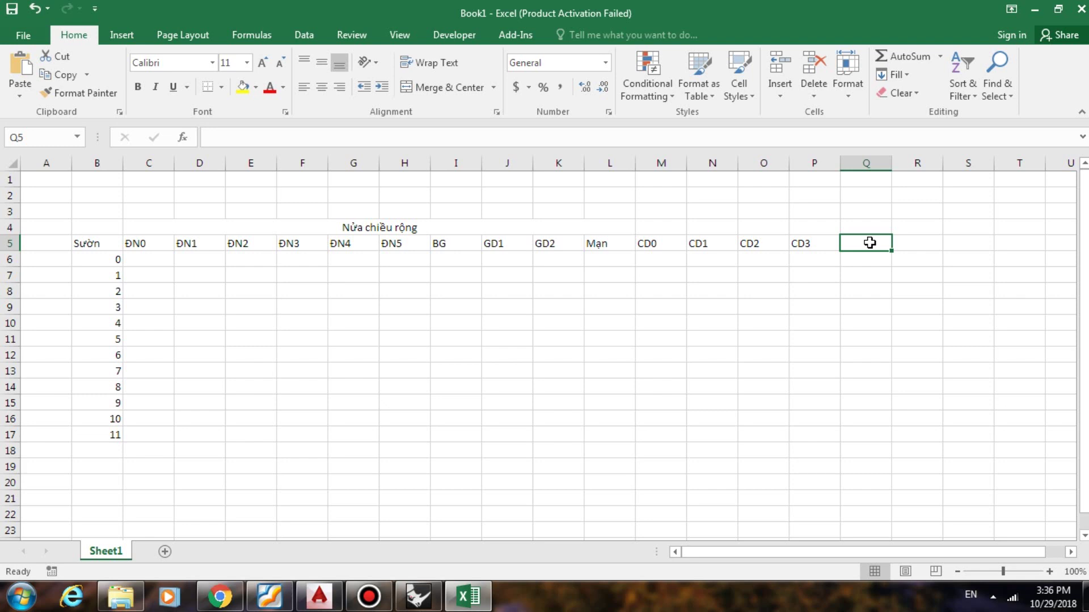
pyautogui.write('BG')
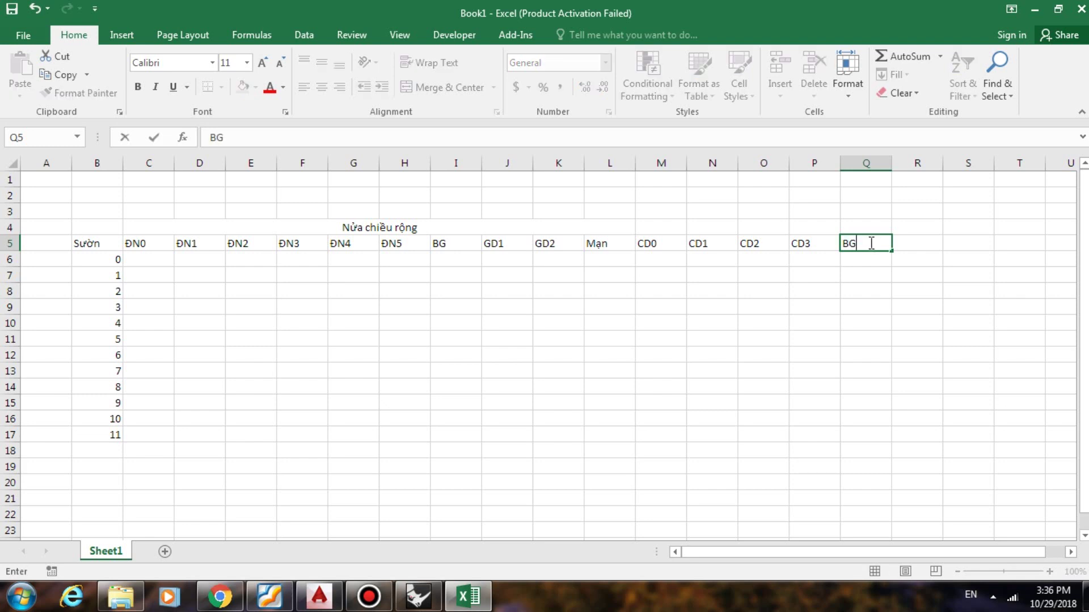
# Add the headings GD1-2 in R5 and Mạn in S5
pyautogui.click(917, 242)
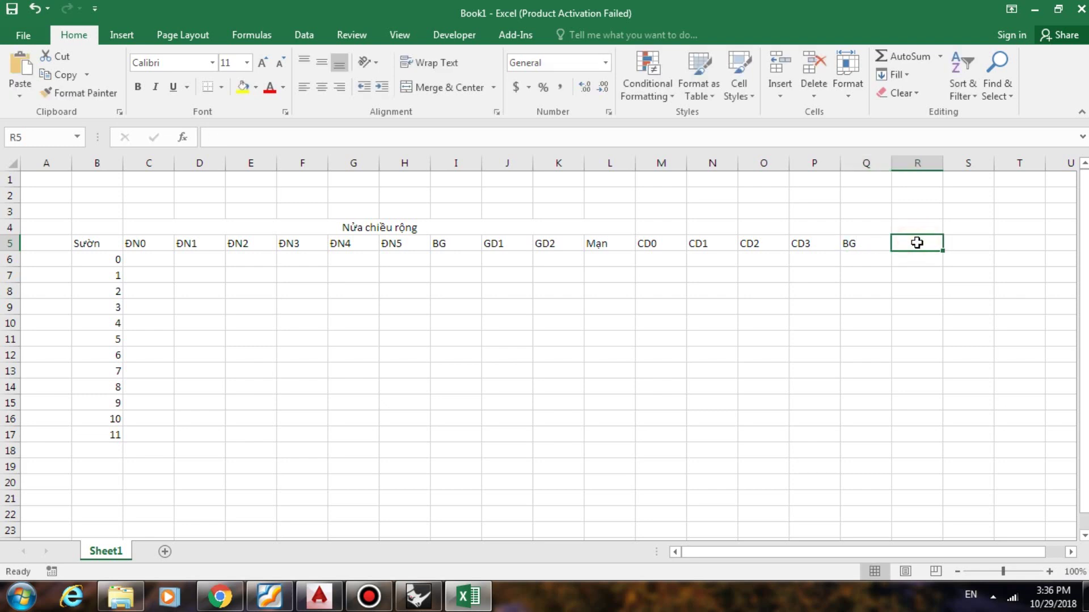
pyautogui.write('D1-')
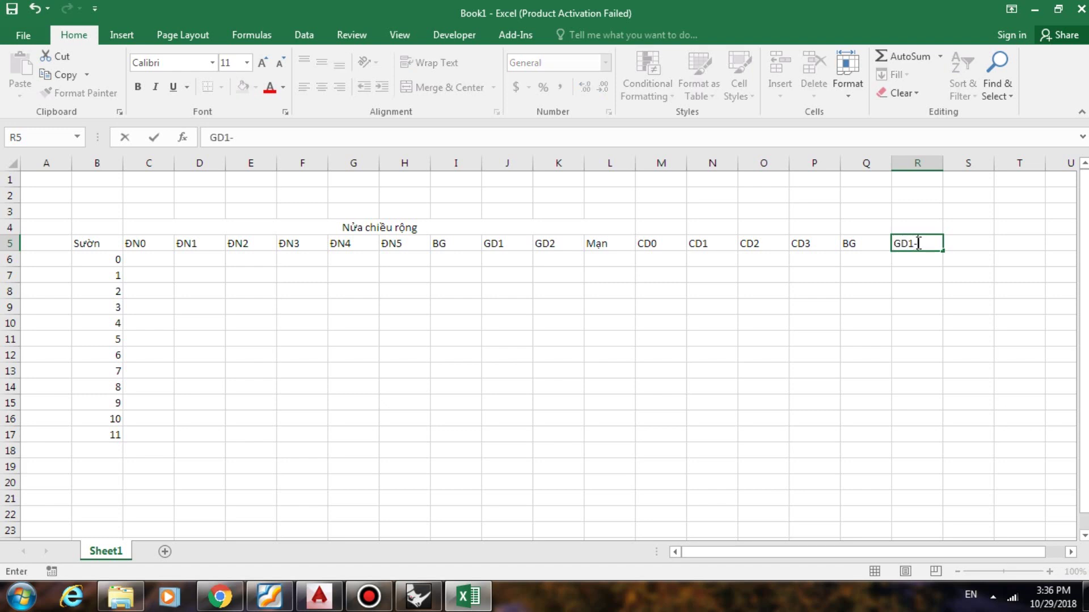
pyautogui.press('Return')
pyautogui.click(917, 243)
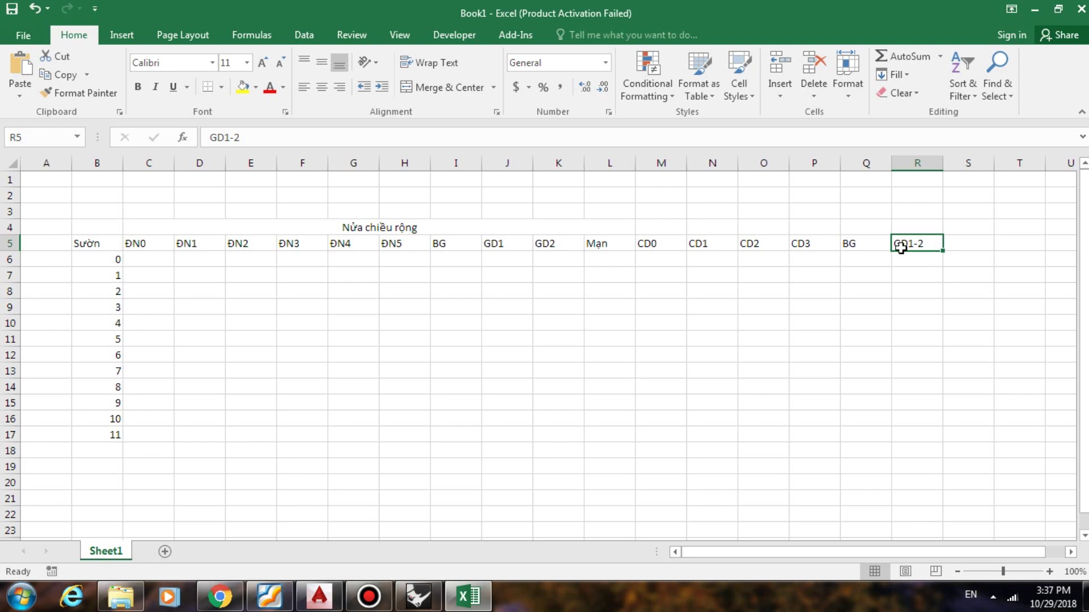
pyautogui.click(965, 249)
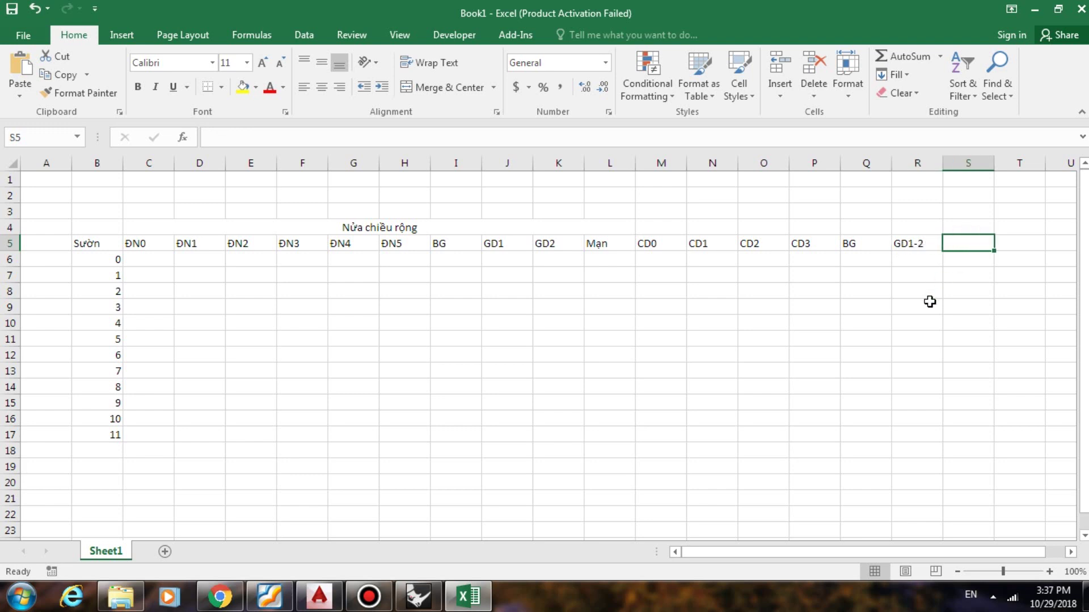
pyautogui.write('Ma')
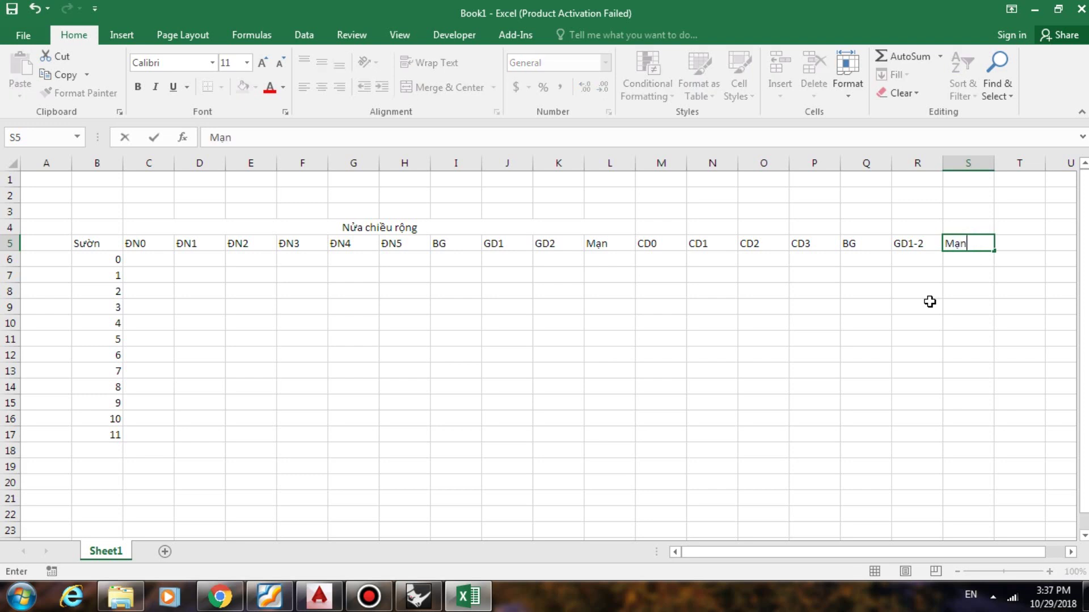
pyautogui.press('Return')
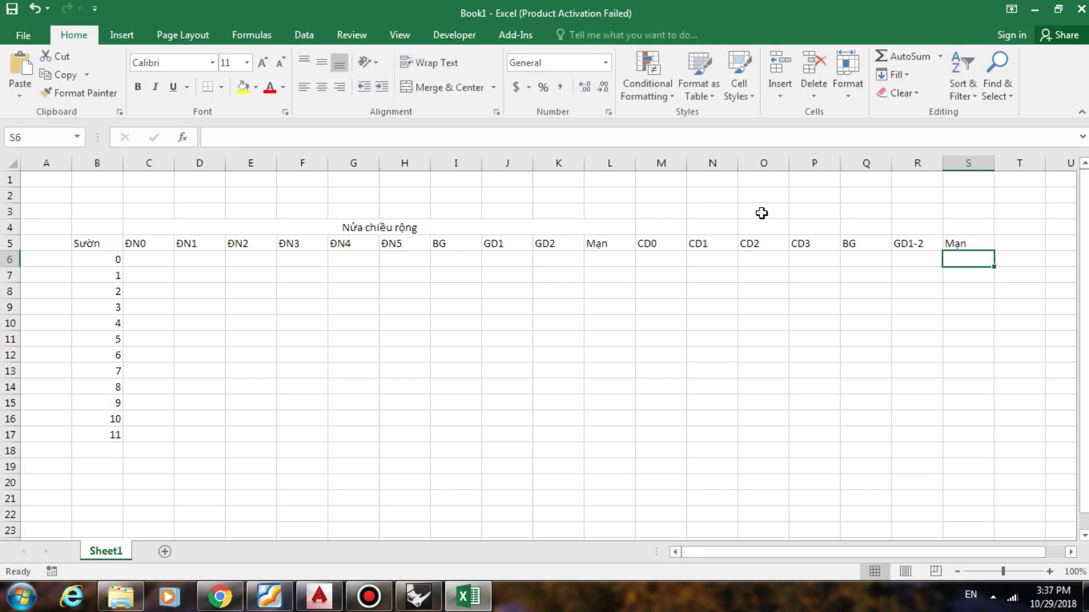
# Merge and center M4:S4 above the second group of headings and enter the group title "Chiều cao"
pyautogui.moveTo(681, 227); pyautogui.dragTo(969, 226)
pyautogui.click(431, 87)
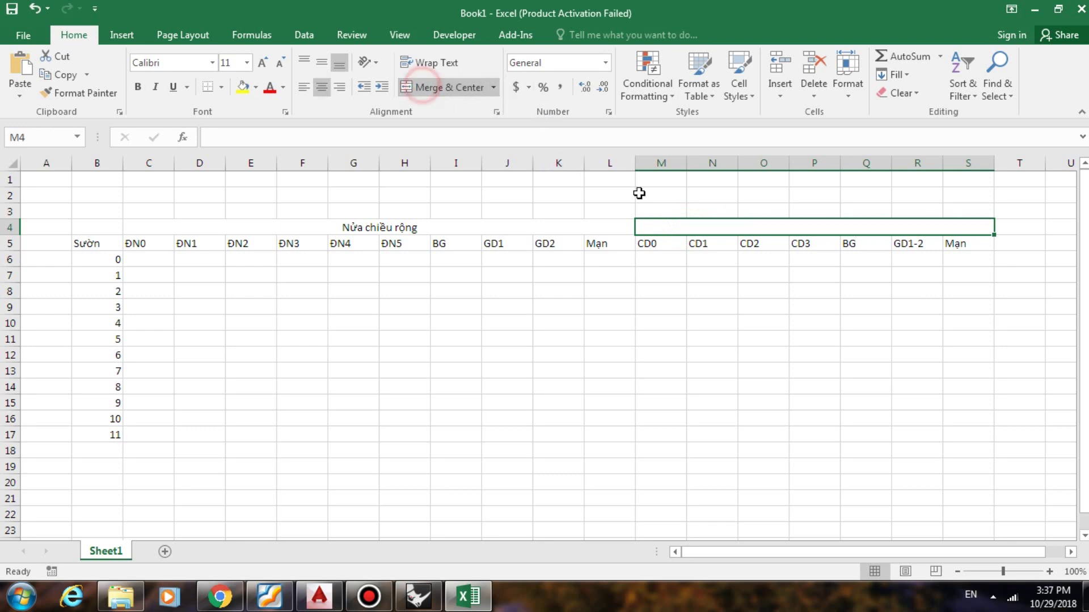
pyautogui.write('Chiều cao')
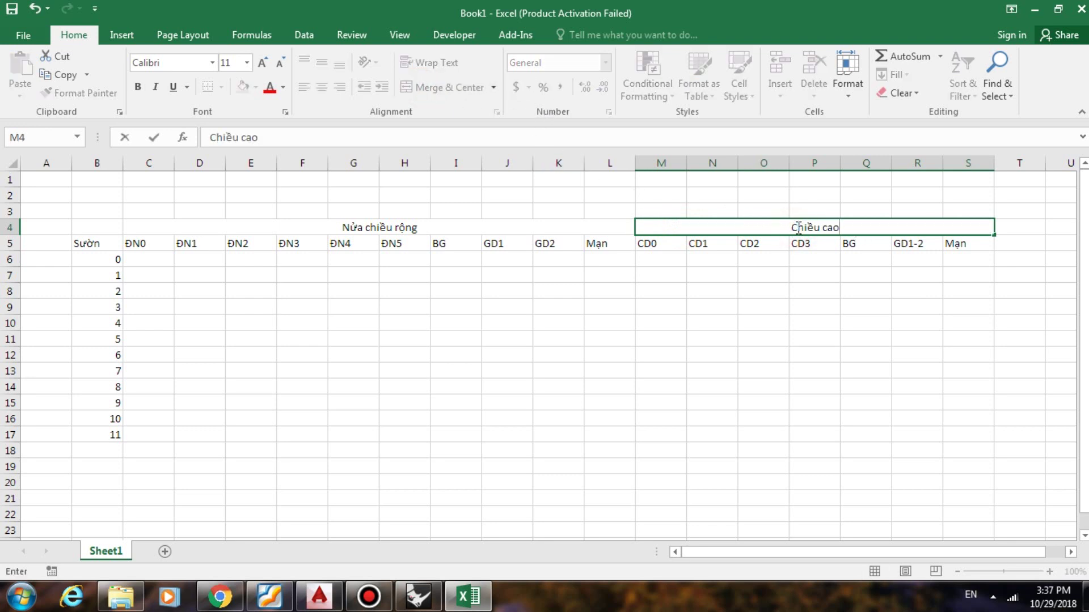
pyautogui.press('Return')
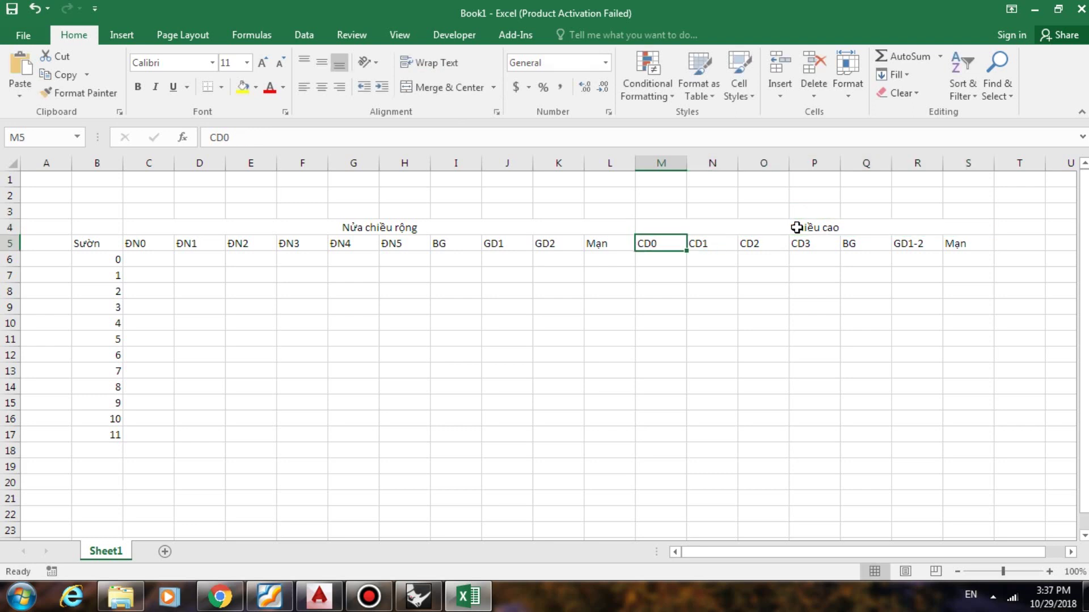
# Apply borders around and between all cells of the offset table in B4:S17
pyautogui.click(113, 228)
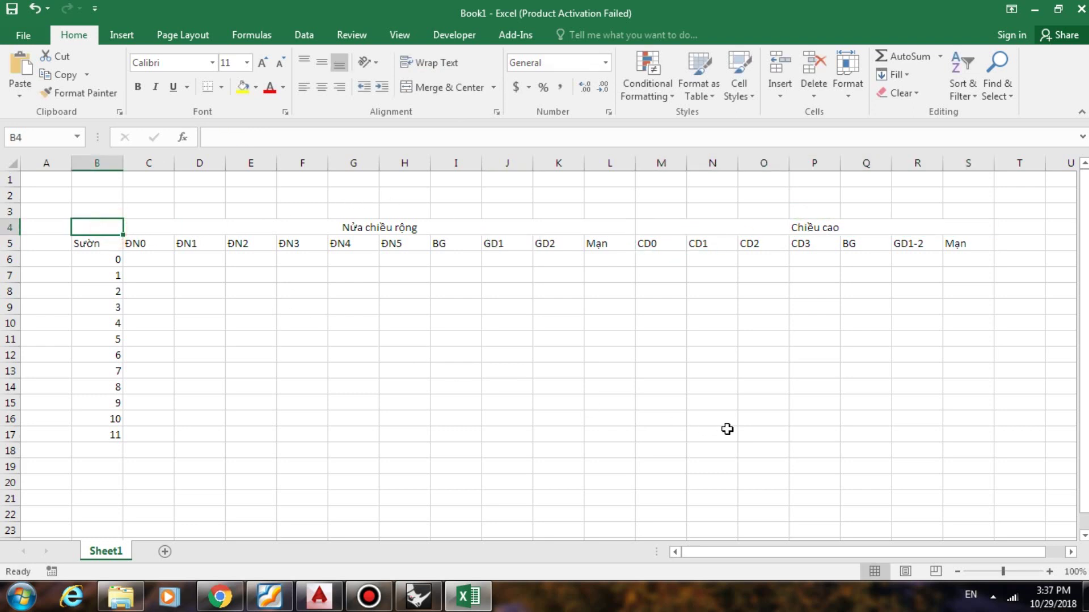
pyautogui.keyDown('shift'); pyautogui.click(968, 431); pyautogui.keyUp('shift')
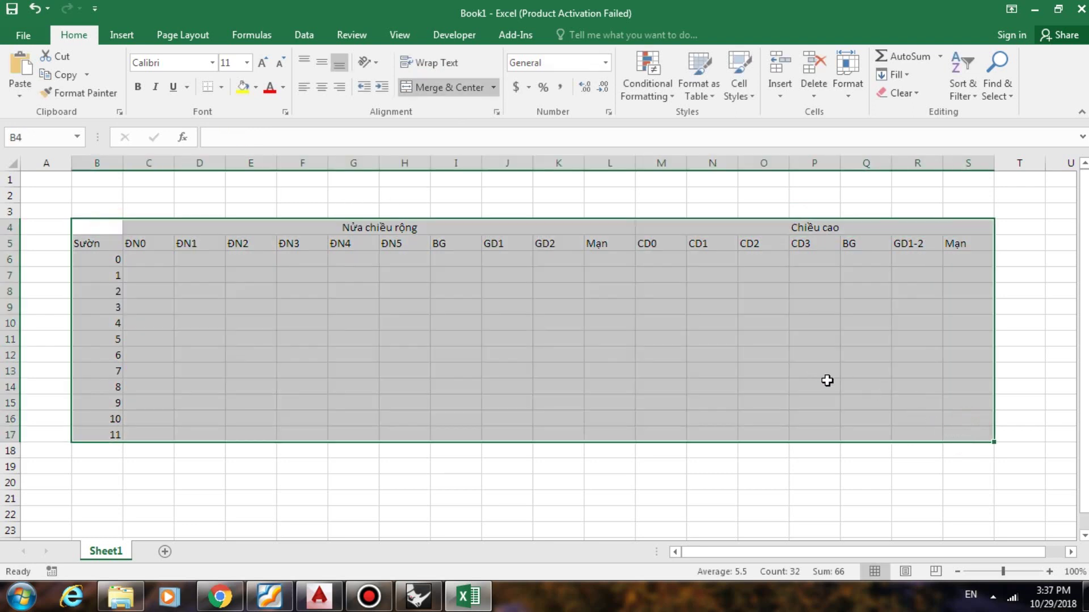
pyautogui.click(221, 89)
pyautogui.click(245, 225)
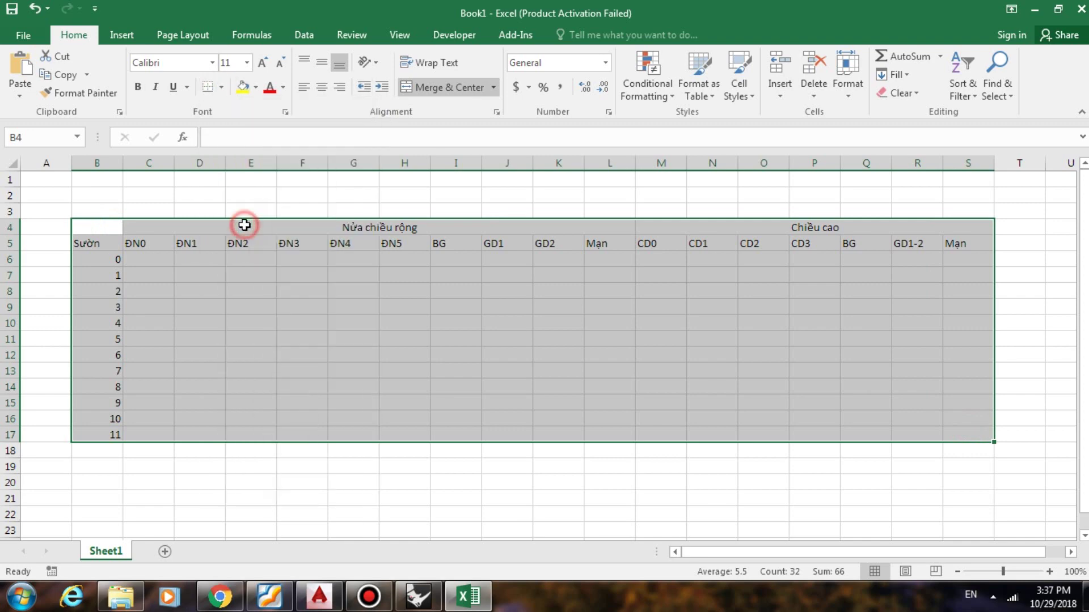
pyautogui.click(416, 292)
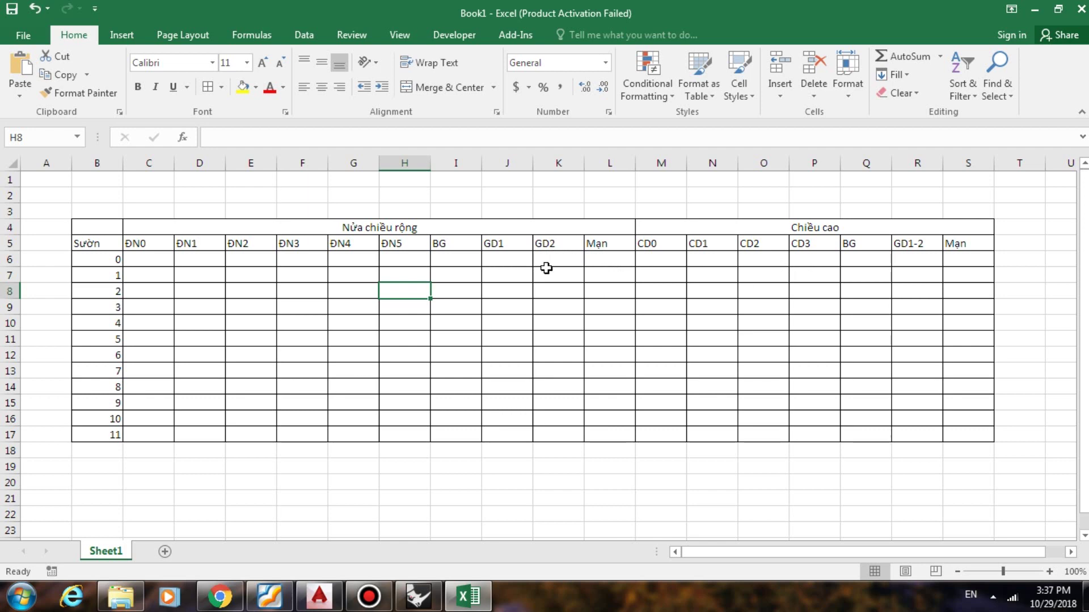
pyautogui.click(611, 257)
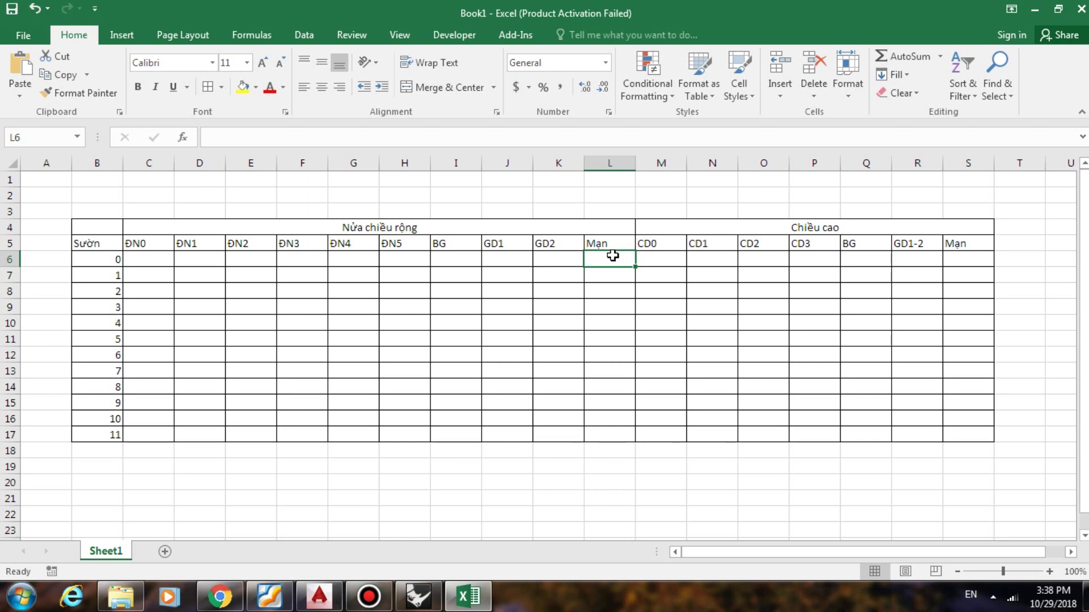
pyautogui.click(619, 274)
pyautogui.click(616, 258)
# Switch to the hull model in Rhinoceros and select all objects on the Duong suon layer
pyautogui.click(417, 595)
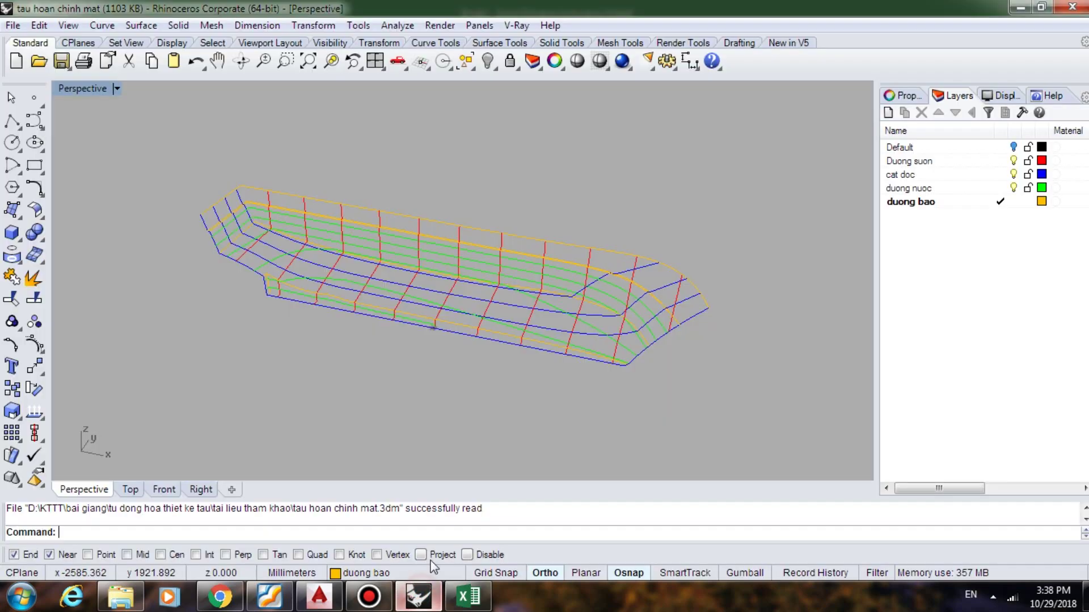
pyautogui.moveTo(457, 369); pyautogui.dragTo(479, 365, button='right')
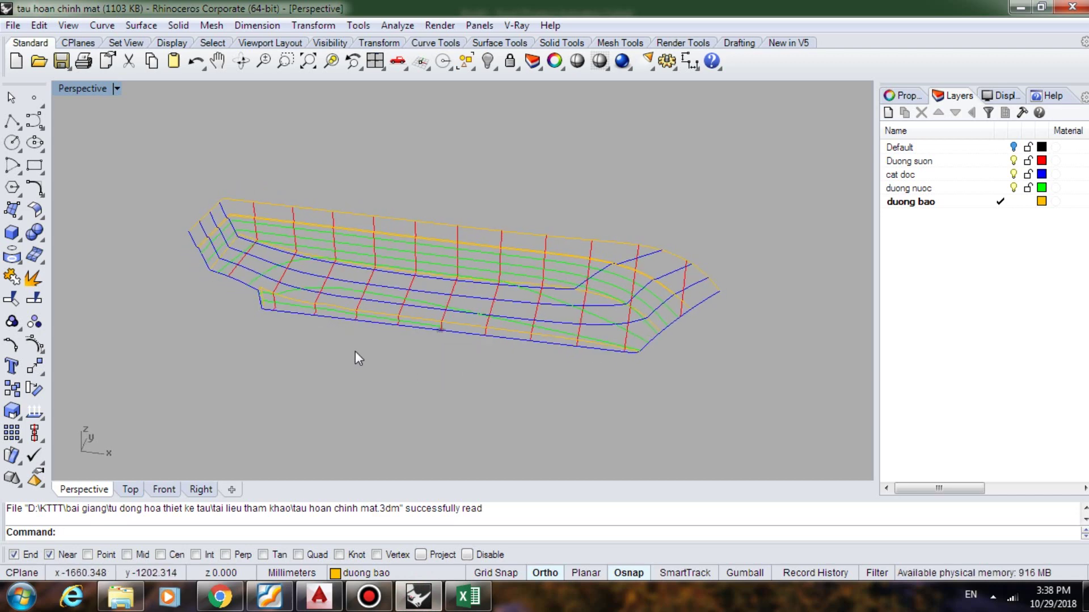
pyautogui.click(385, 217)
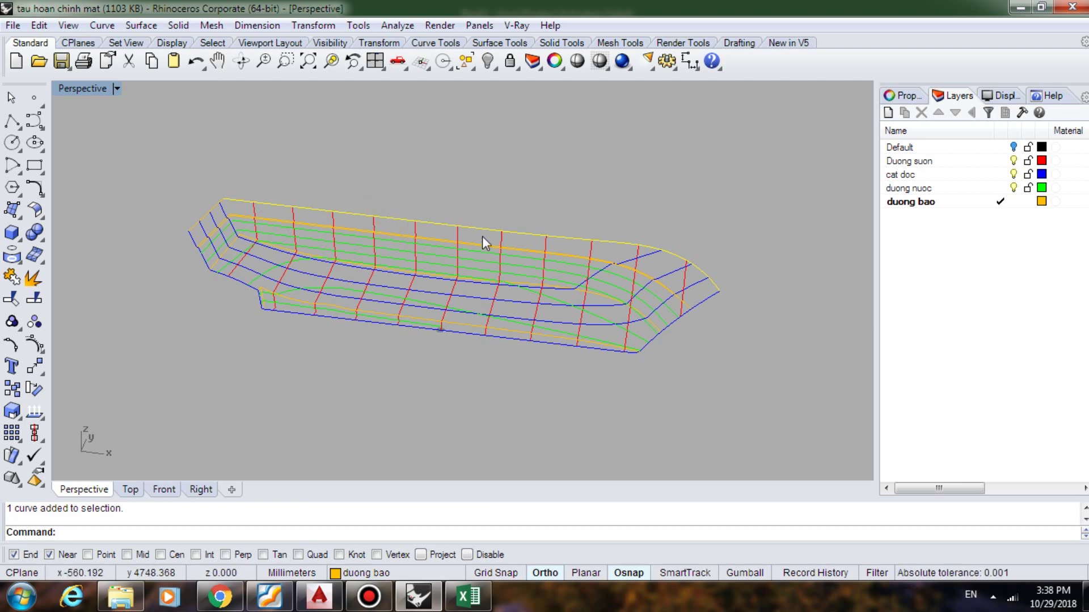
pyautogui.click(746, 236)
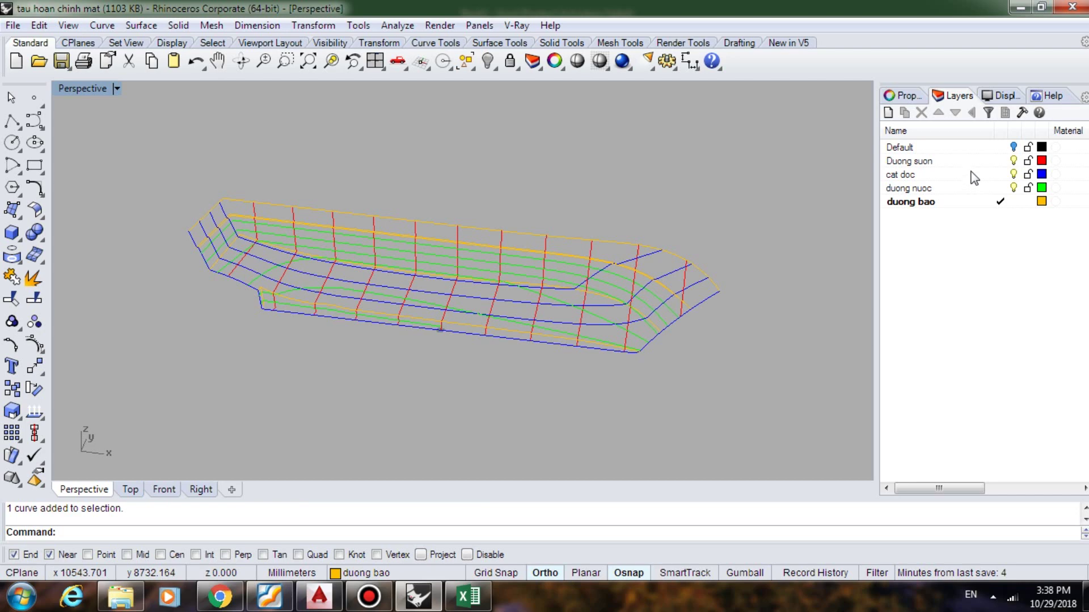
pyautogui.click(930, 162)
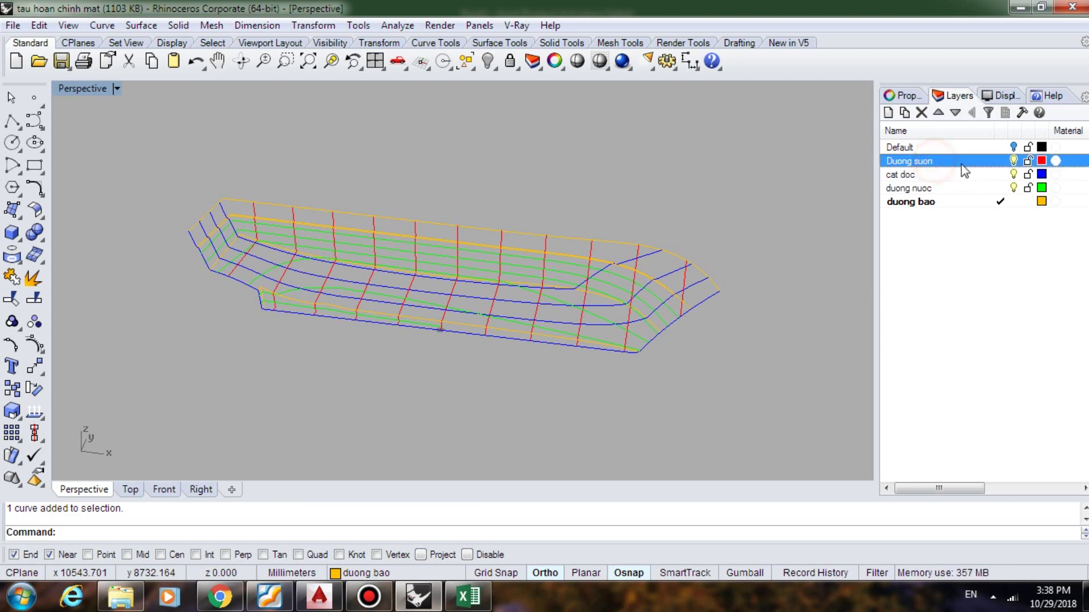
pyautogui.rightClick(950, 164)
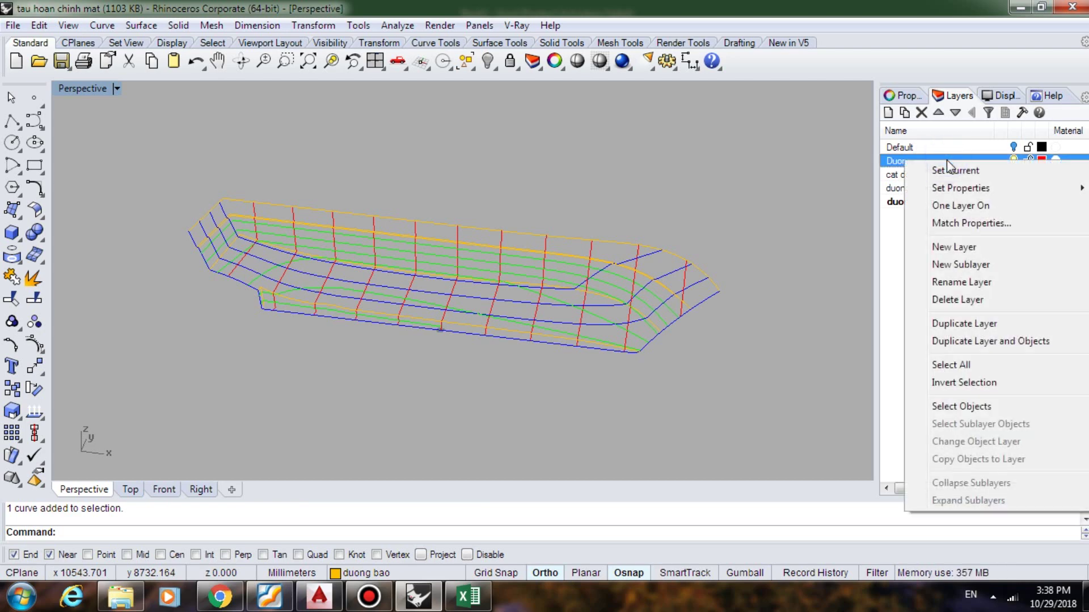
pyautogui.click(974, 407)
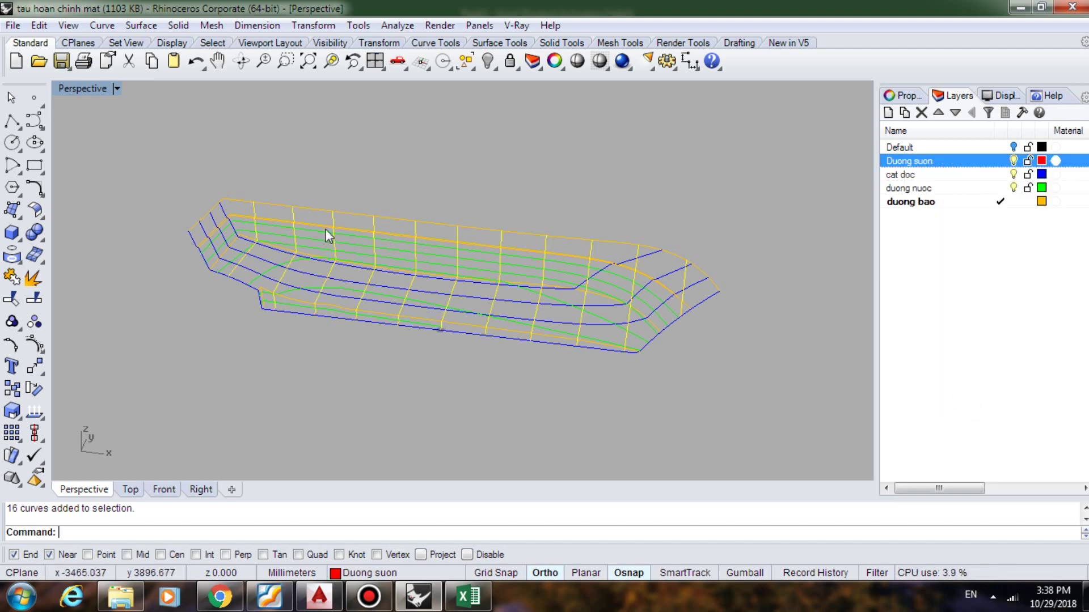
# Add the hull's uppermost longitudinal edge curve to the selected frame curves
pyautogui.moveTo(651, 258); pyautogui.dragTo(627, 230, button='right')
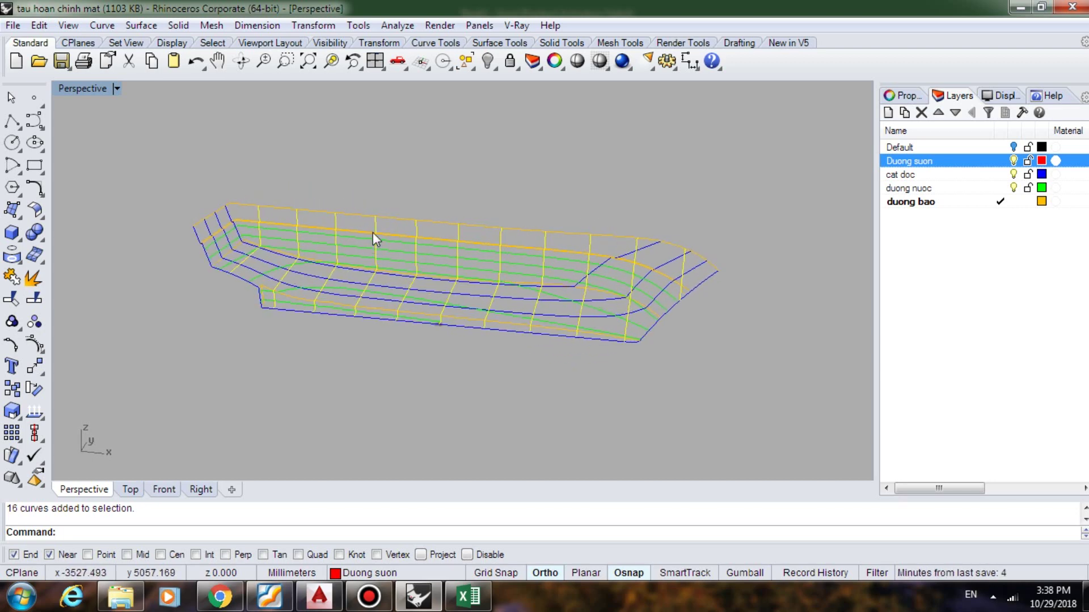
pyautogui.scroll(1, 372, 232)
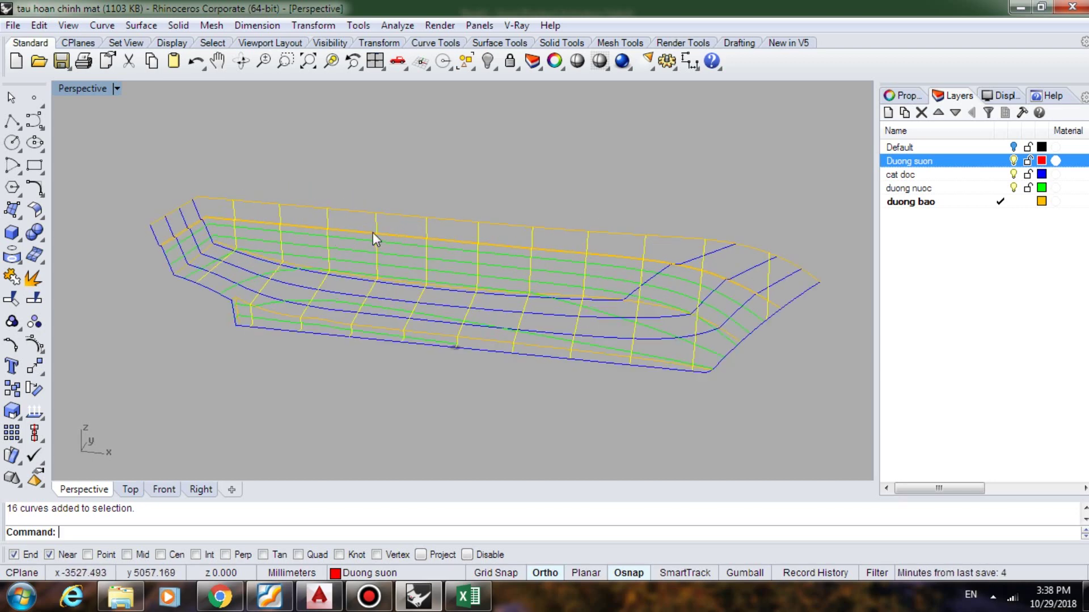
pyautogui.keyDown('shift'); pyautogui.click(403, 218); pyautogui.keyUp('shift')
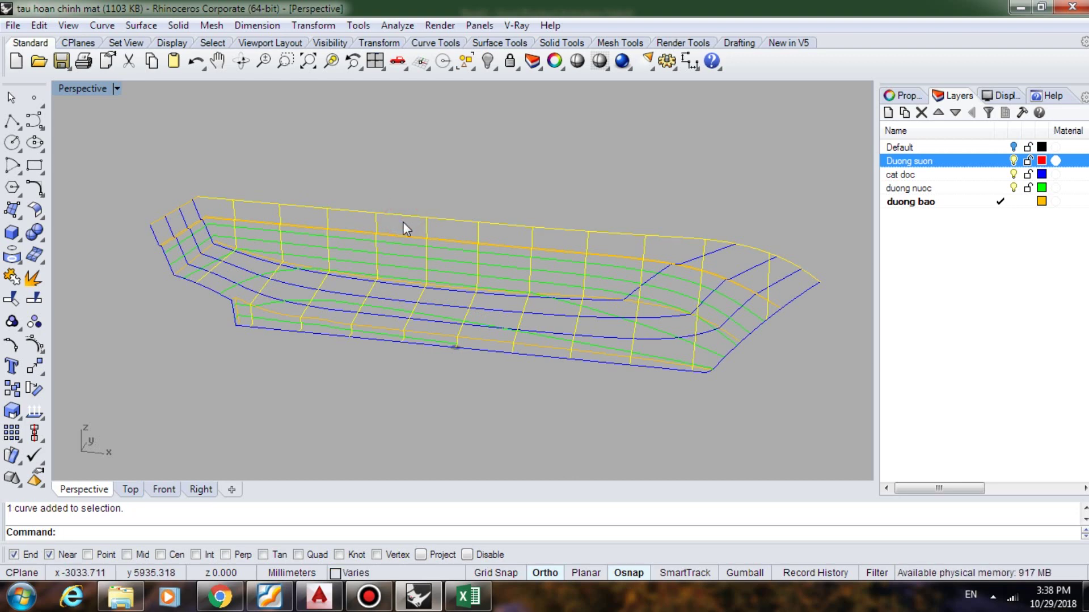
# Create intersection points between the selected frame curves and the hull's uppermost edge curve with the Intersect command
pyautogui.moveTo(420, 206)
pyautogui.mouseDown(button='right')
pyautogui.moveTo(369, 209)
pyautogui.moveTo(436, 219)
pyautogui.moveTo(410, 224)
pyautogui.mouseUp(button='right')
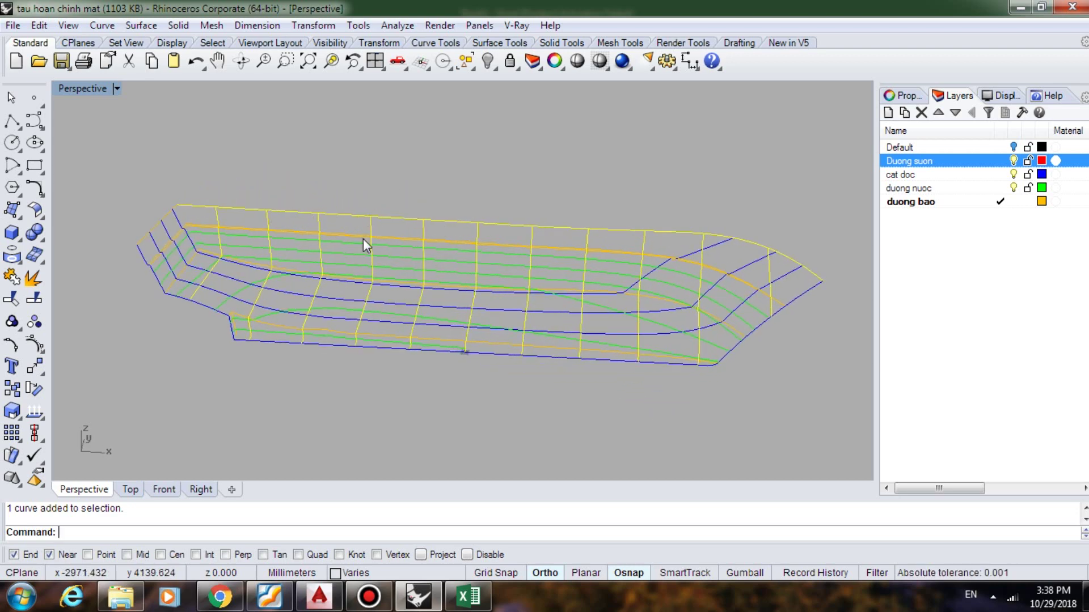
pyautogui.scroll(2, 283, 206)
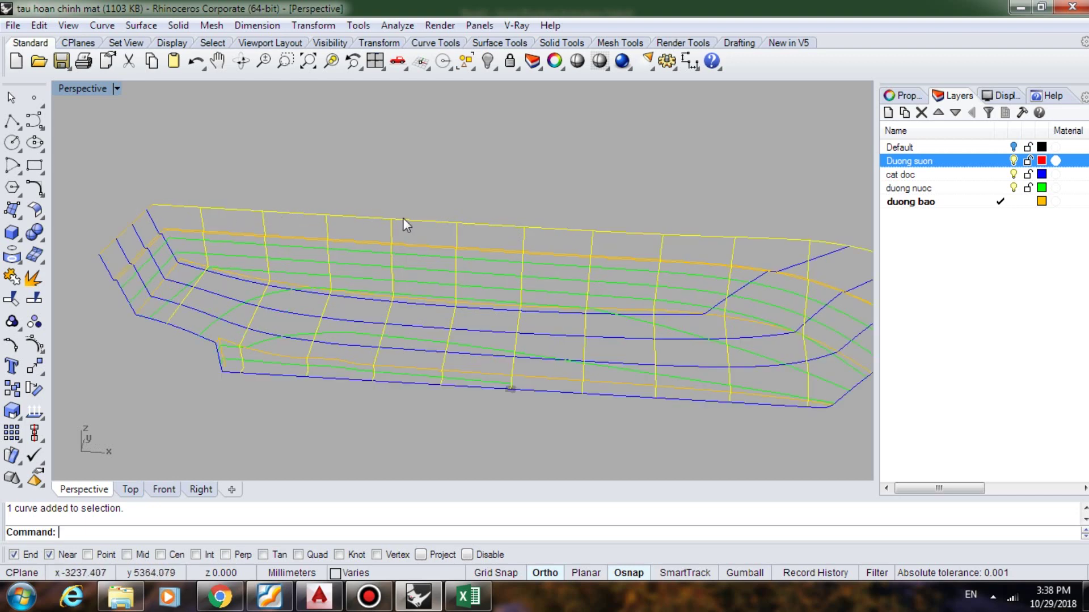
pyautogui.scroll(-2, 429, 241)
pyautogui.moveTo(543, 251); pyautogui.dragTo(494, 277, button='right')
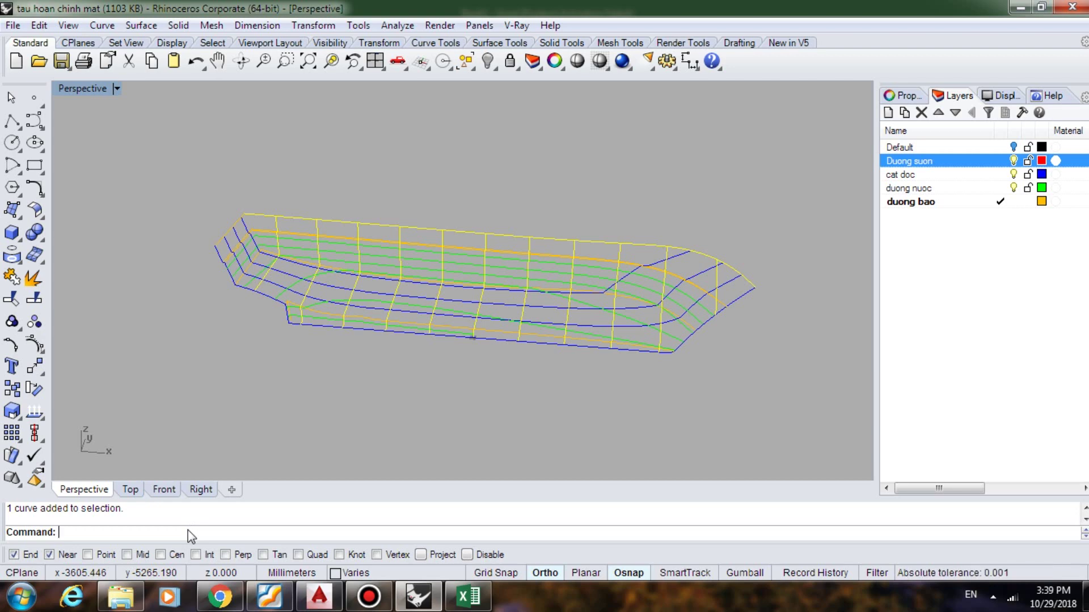
pyautogui.write('Inte')
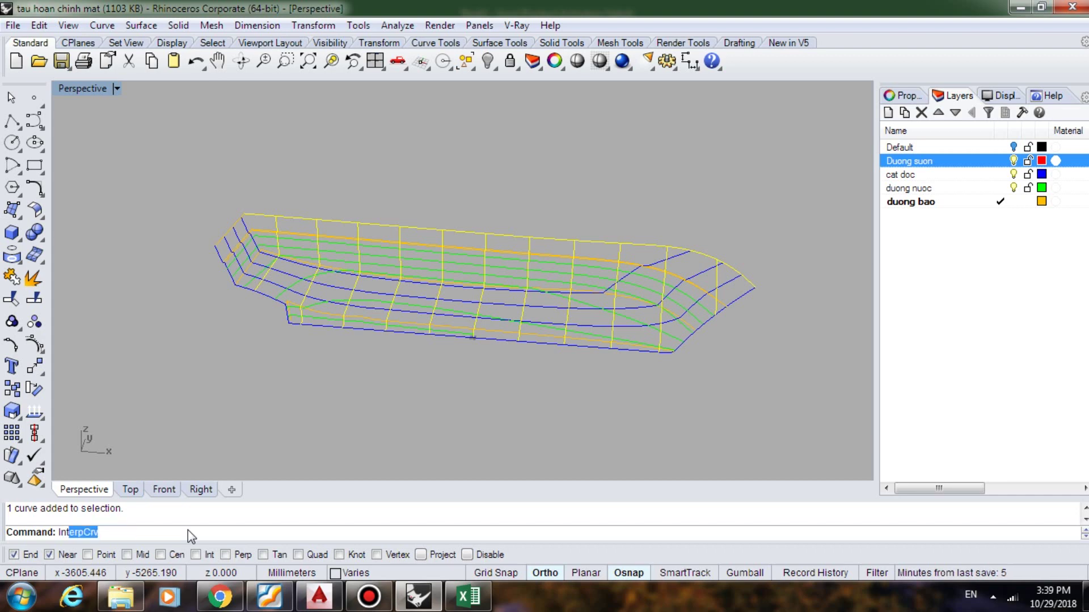
pyautogui.write('rs')
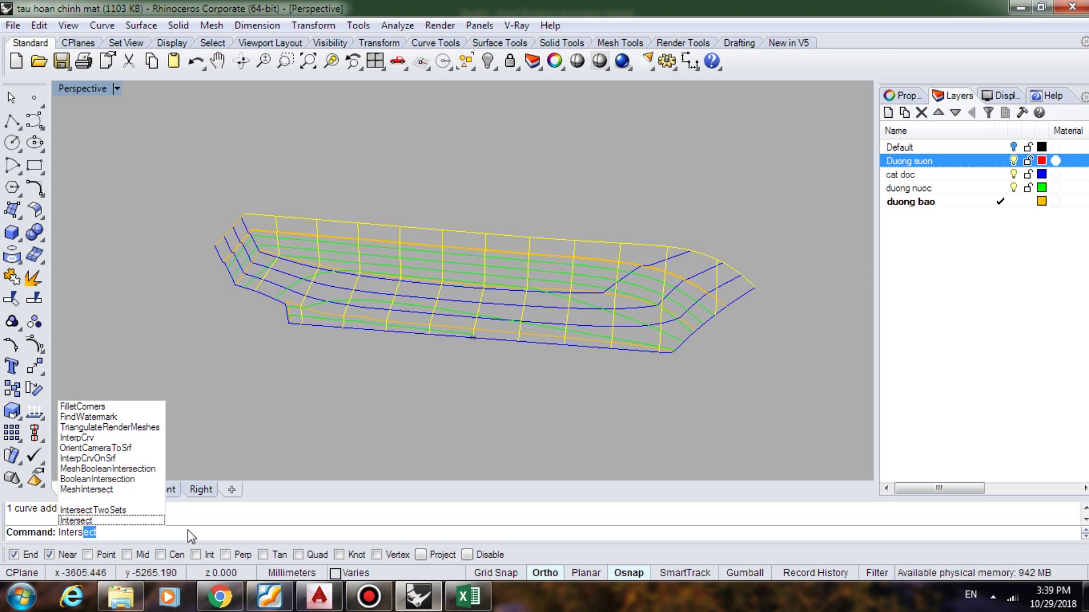
pyautogui.press('Return')
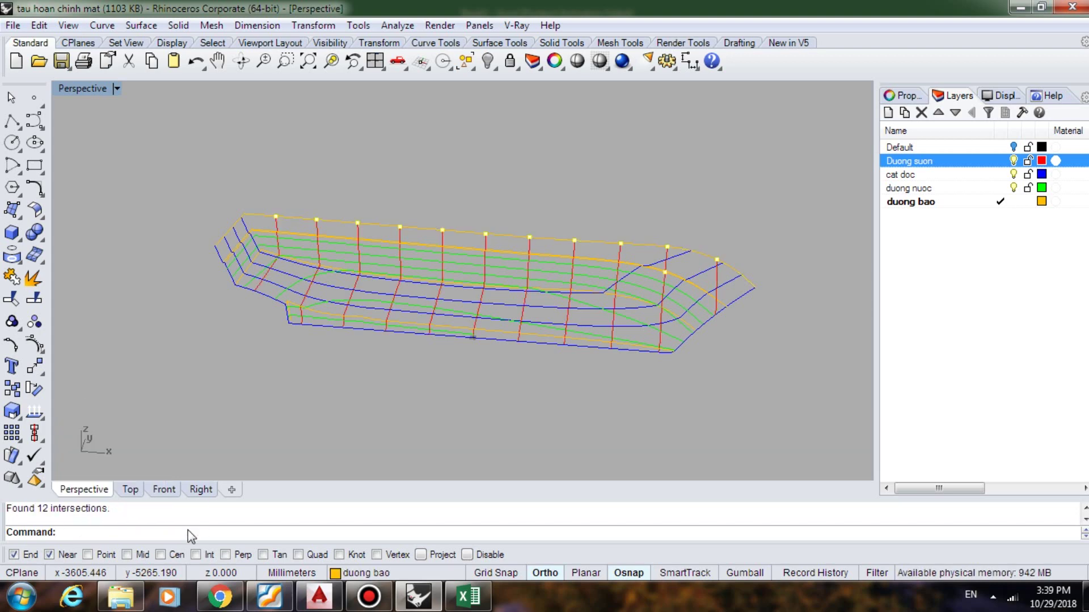
# Remove the extra intersection point below the top edge, on the second frame from the bow, from the selection
pyautogui.scroll(2, 279, 218)
pyautogui.scroll(-2, 279, 219)
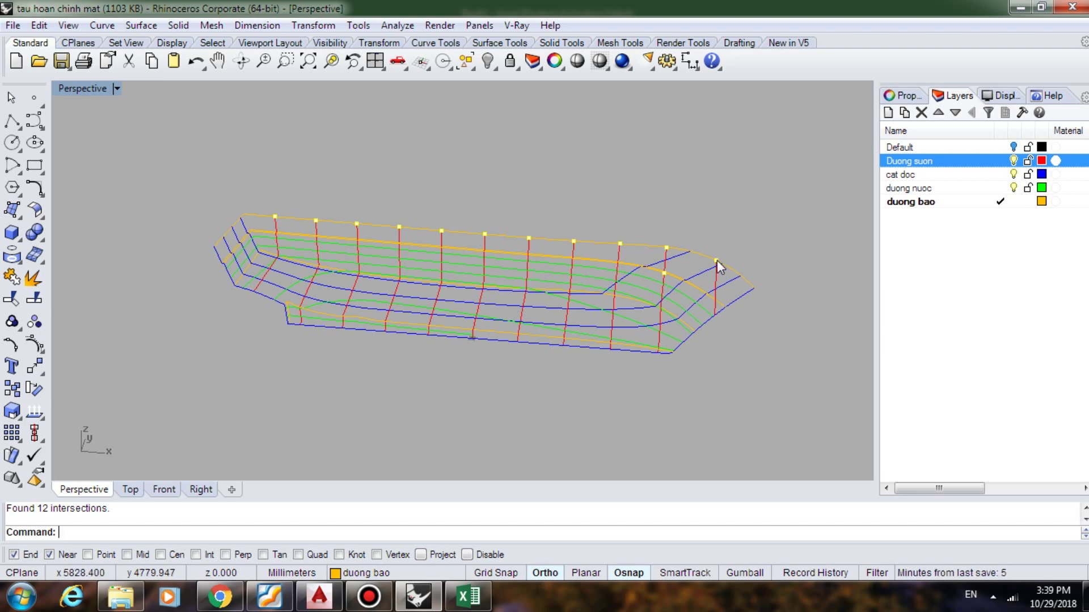
pyautogui.scroll(1, 693, 264)
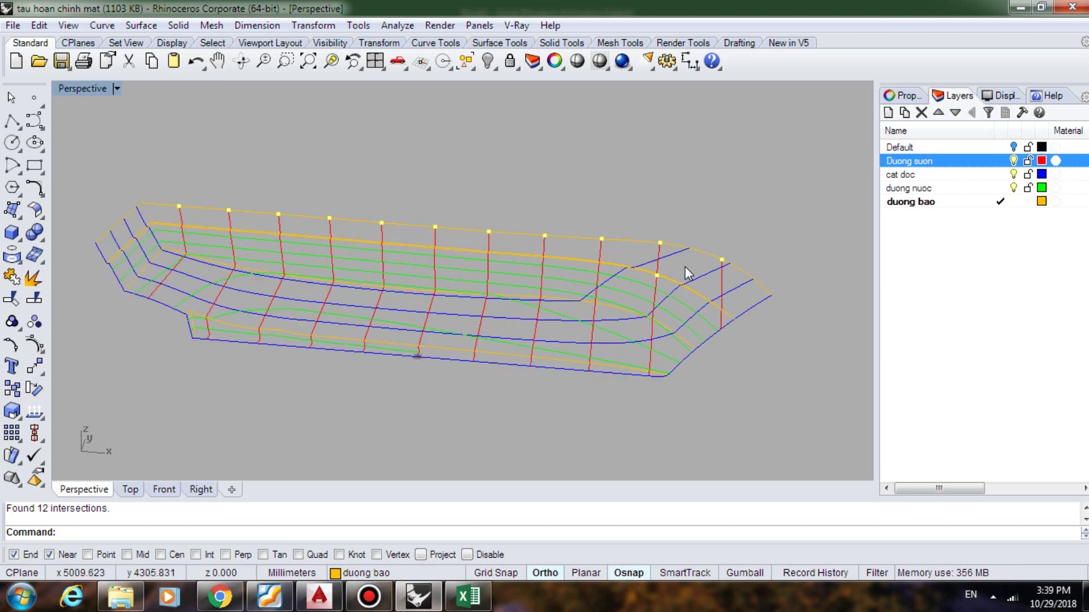
pyautogui.scroll(2, 671, 280)
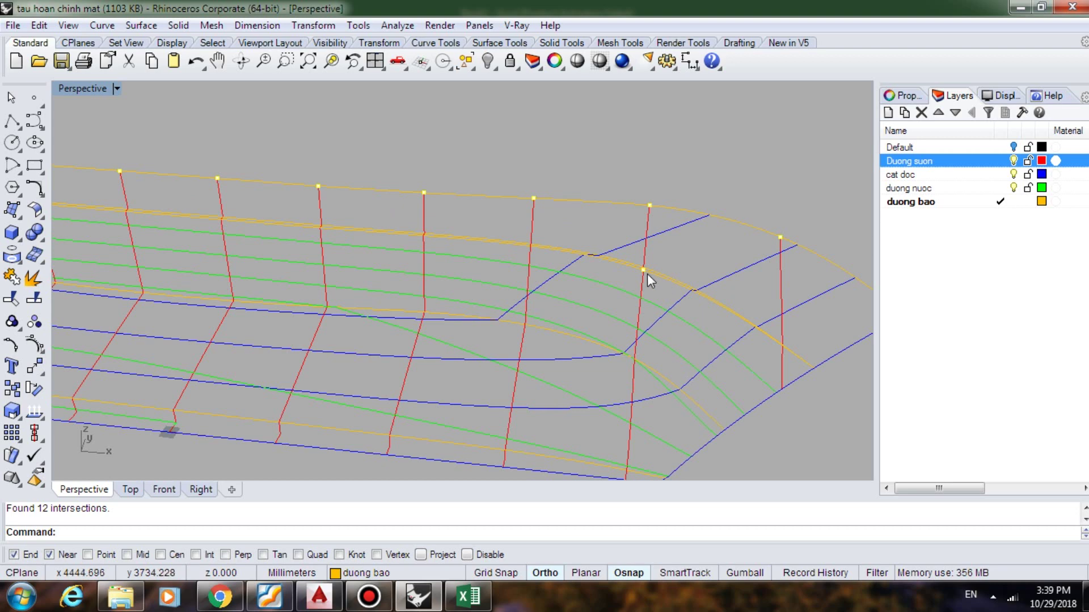
pyautogui.scroll(1, 651, 281)
pyautogui.moveTo(646, 274)
pyautogui.mouseDown(button='right')
pyautogui.moveTo(633, 274)
pyautogui.moveTo(666, 284)
pyautogui.mouseUp(button='right')
pyautogui.scroll(-1, 665, 277)
pyautogui.scroll(-1, 664, 277)
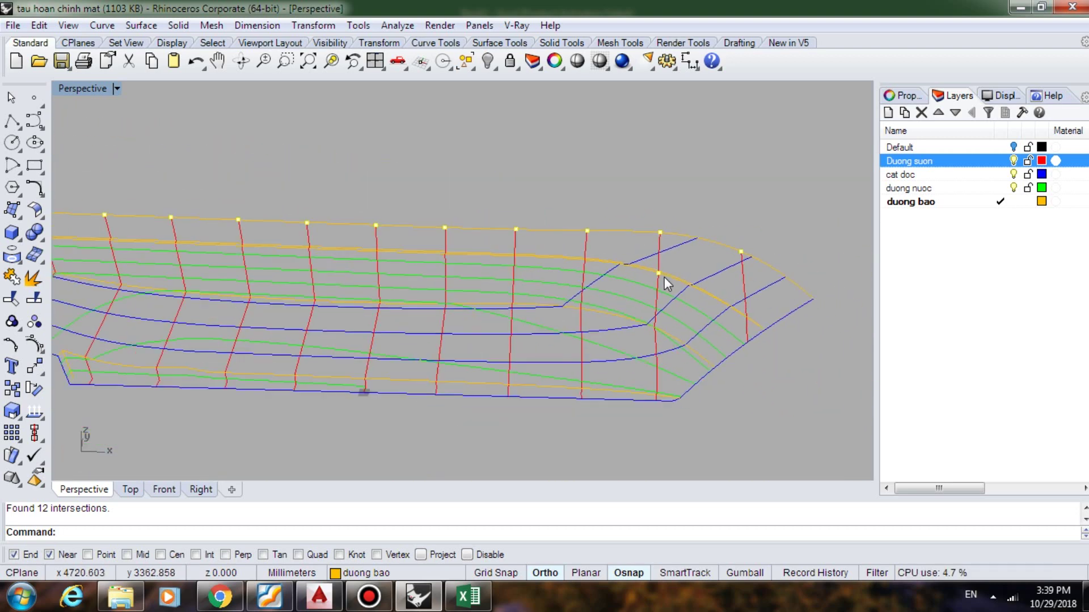
pyautogui.scroll(-2, 665, 277)
pyautogui.moveTo(665, 277); pyautogui.dragTo(661, 289, button='right')
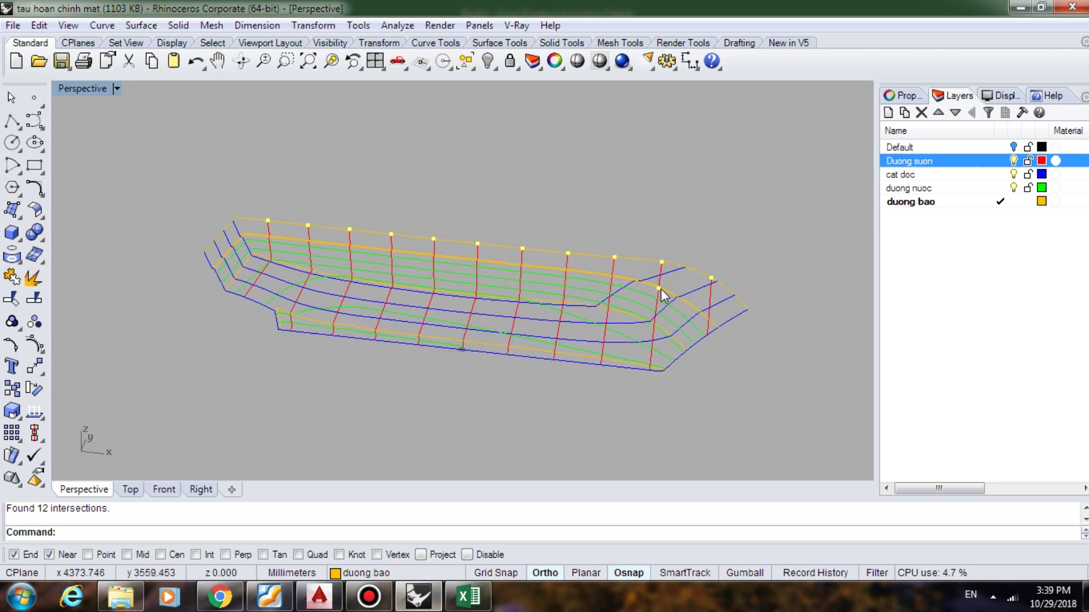
pyautogui.scroll(3, 661, 292)
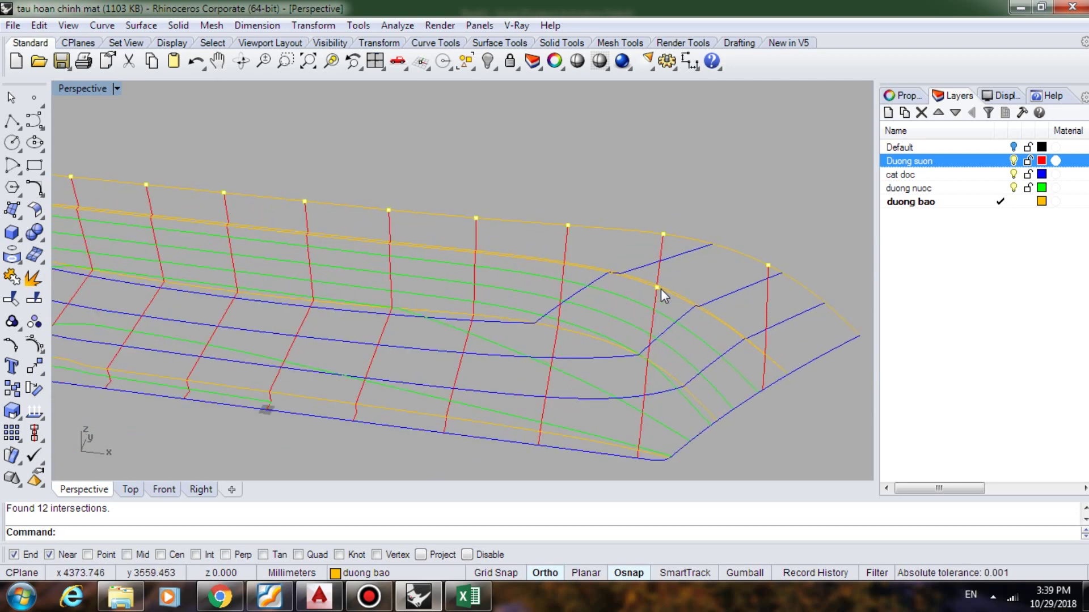
pyautogui.keyDown('ctrl'); pyautogui.click(656, 288); pyautogui.keyUp('ctrl')
pyautogui.scroll(-2, 697, 271)
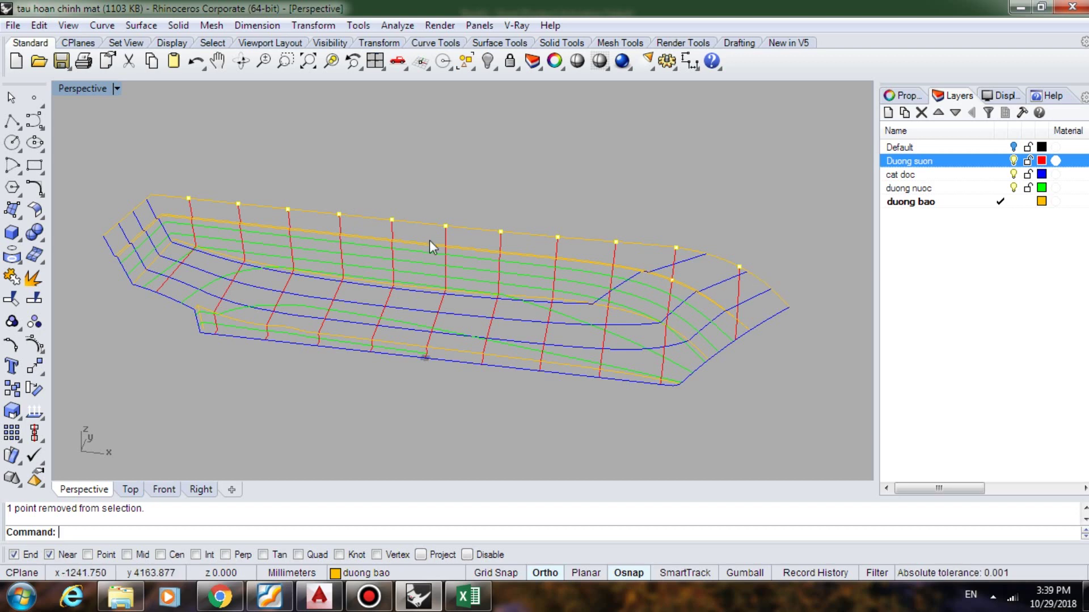
# Export the selected intersection points to the Xuat 2D folder as a tab-delimited Points (*.txt) file named man
pyautogui.click(12, 25)
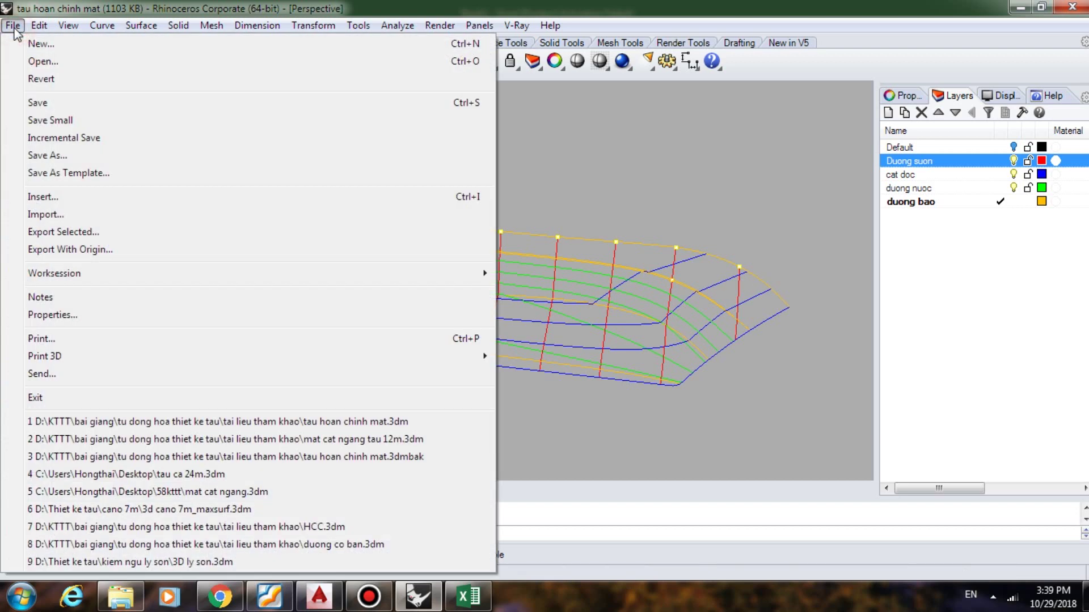
pyautogui.click(85, 232)
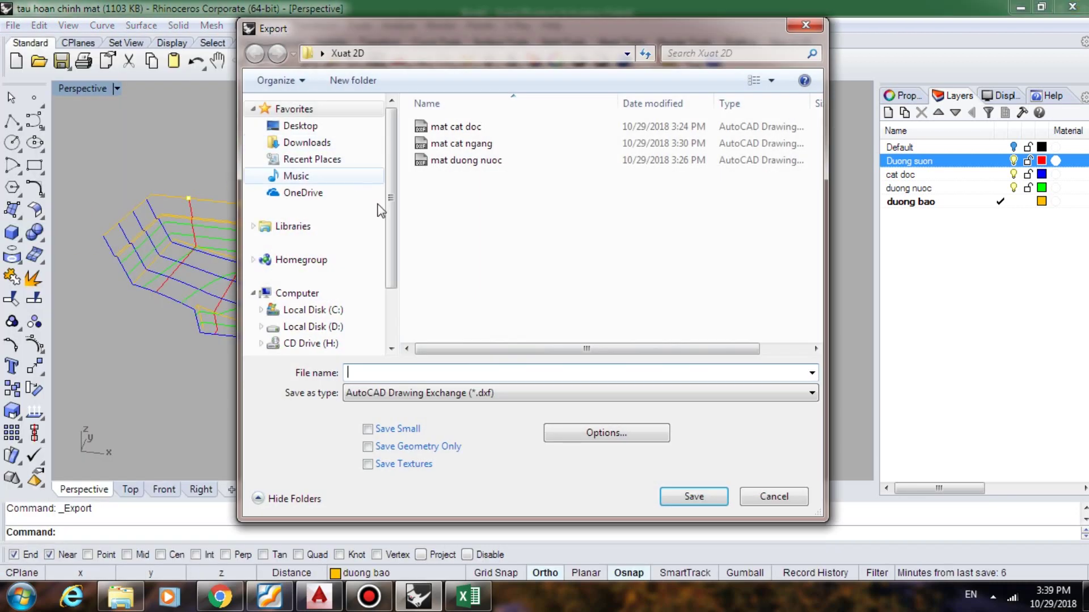
pyautogui.click(426, 393)
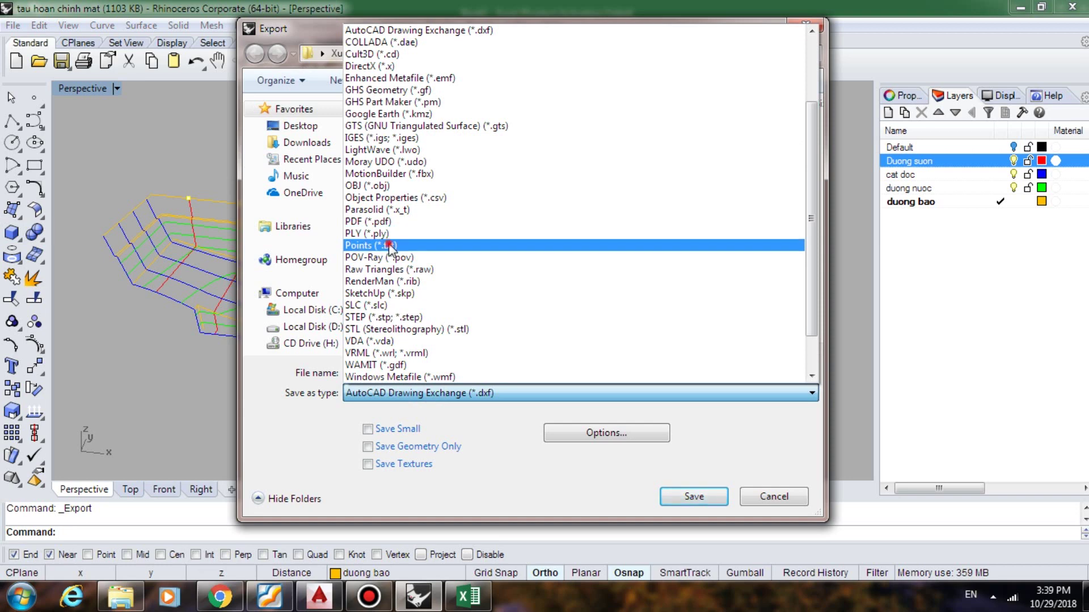
pyautogui.click(391, 246)
pyautogui.click(406, 373)
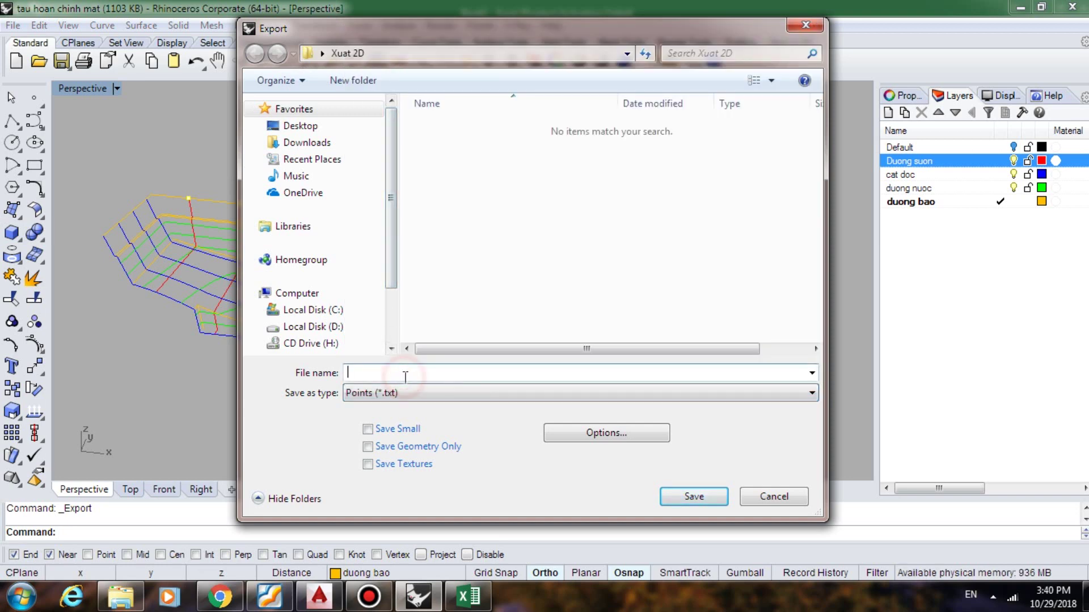
pyautogui.write('man')
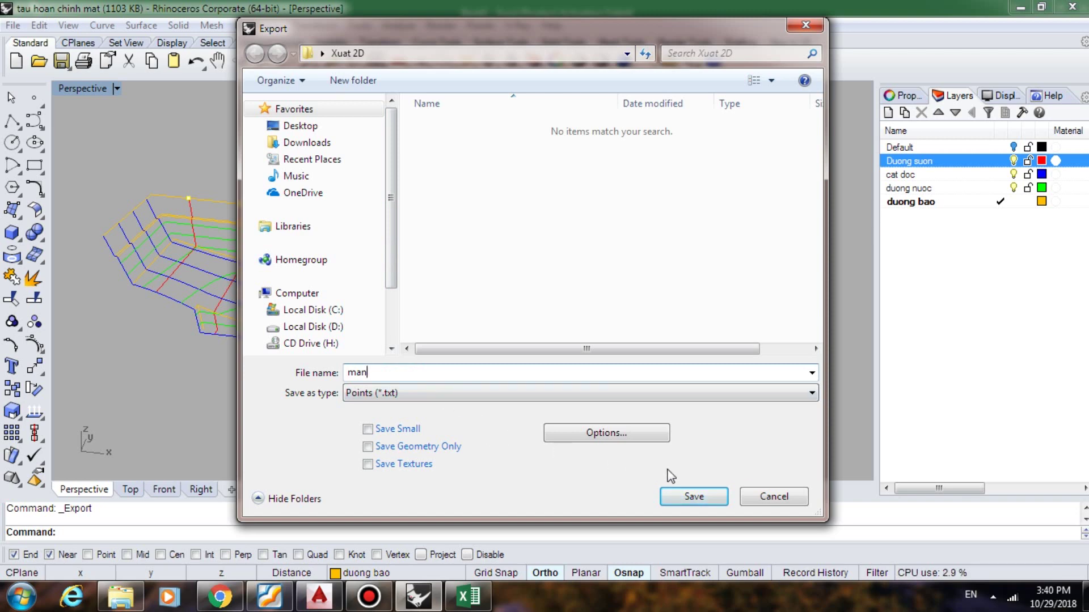
pyautogui.click(635, 435)
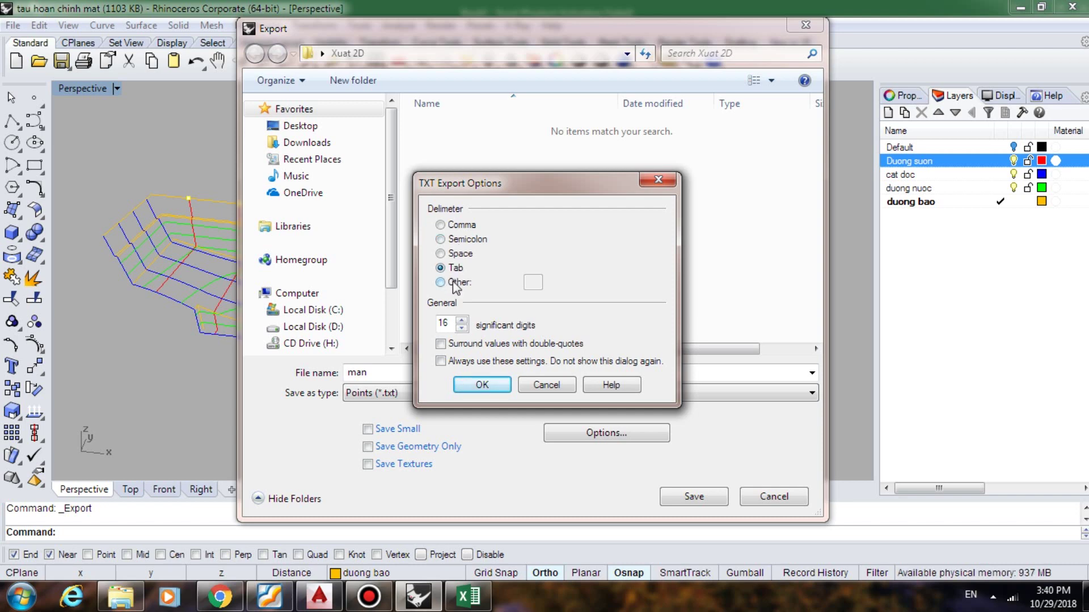
pyautogui.click(482, 385)
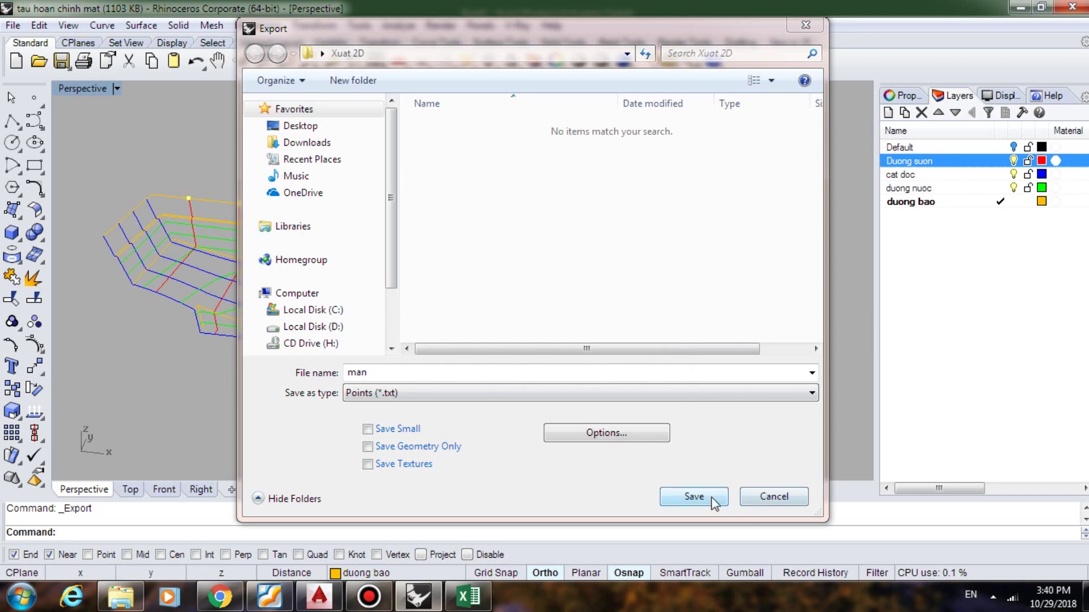
pyautogui.click(707, 500)
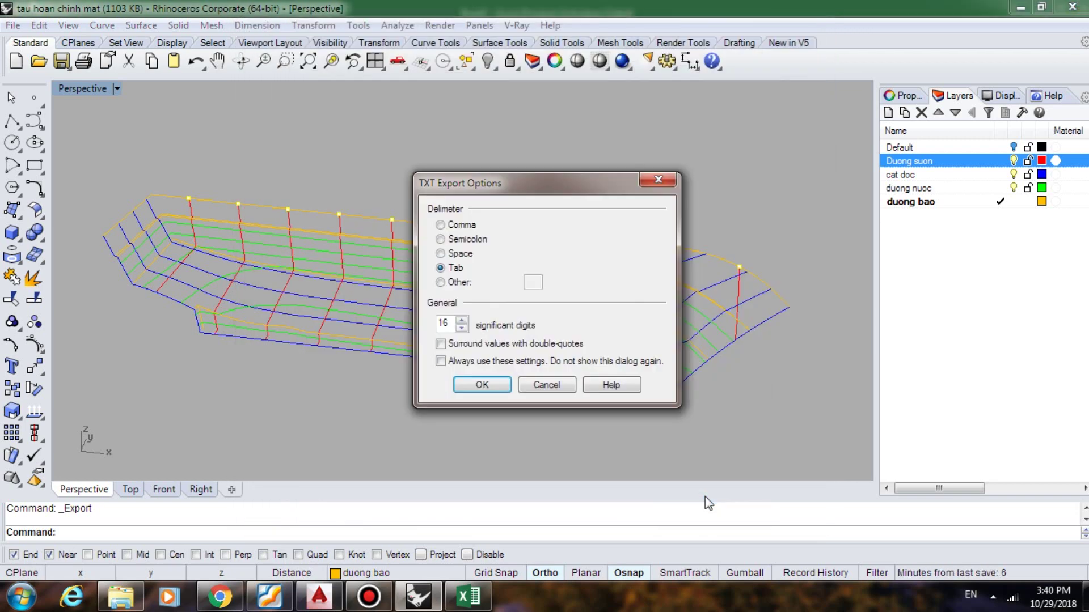
pyautogui.click(499, 389)
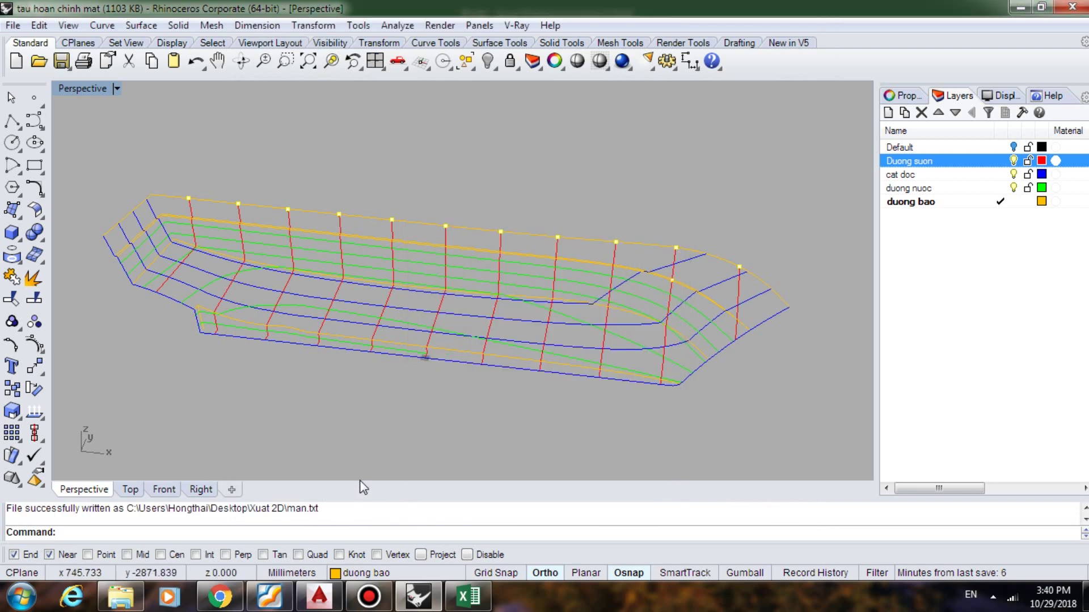
# Open the exported man text file from the Xuat 2D folder and copy all its coordinates
pyautogui.click(119, 600)
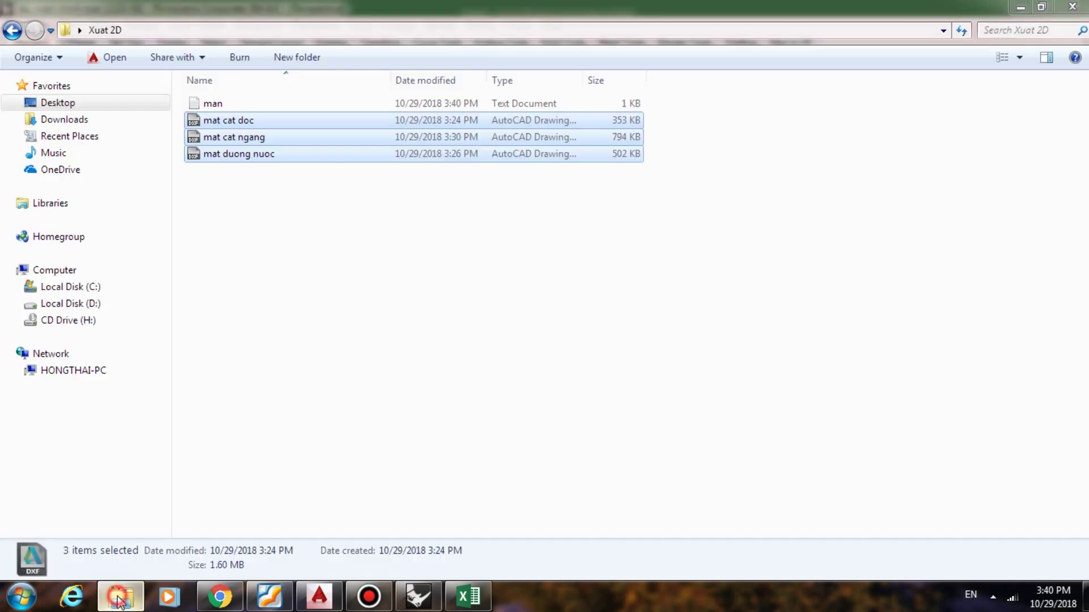
pyautogui.click(279, 248)
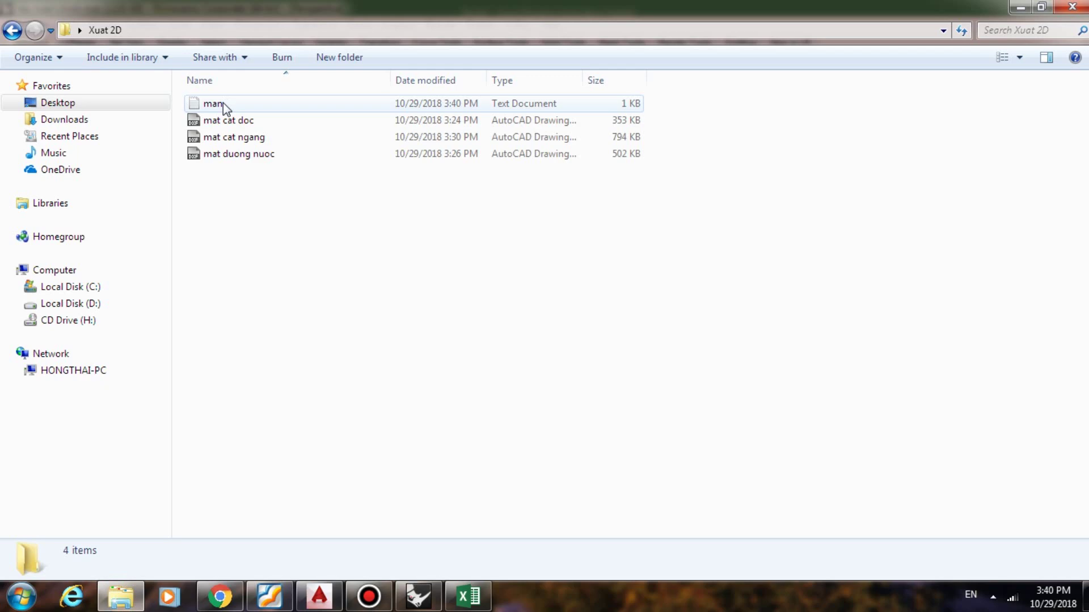
pyautogui.click(223, 103)
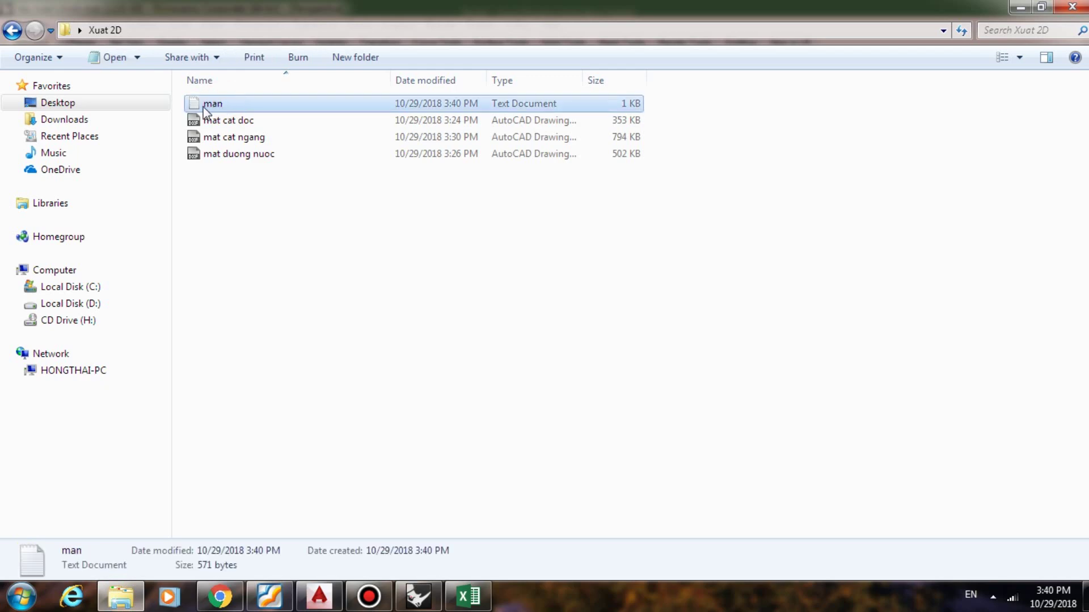
pyautogui.doubleClick(218, 104)
pyautogui.hotkey('ctrl', 'a')
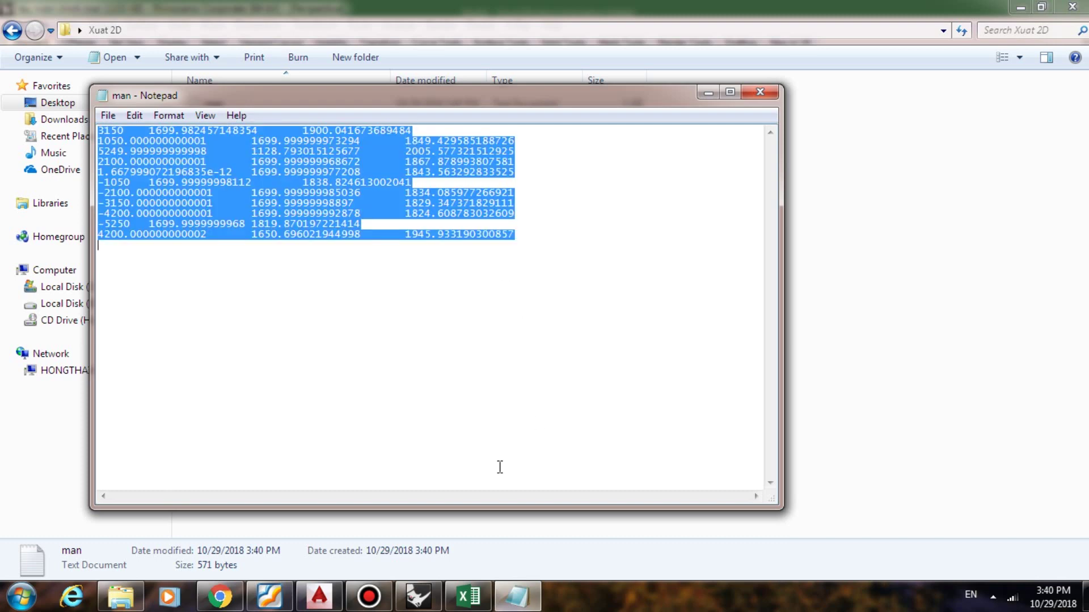
# Switch to the Excel offset table and paste the point coordinates below it, starting at G19
pyautogui.click(468, 596)
pyautogui.scroll(-1, 415, 467)
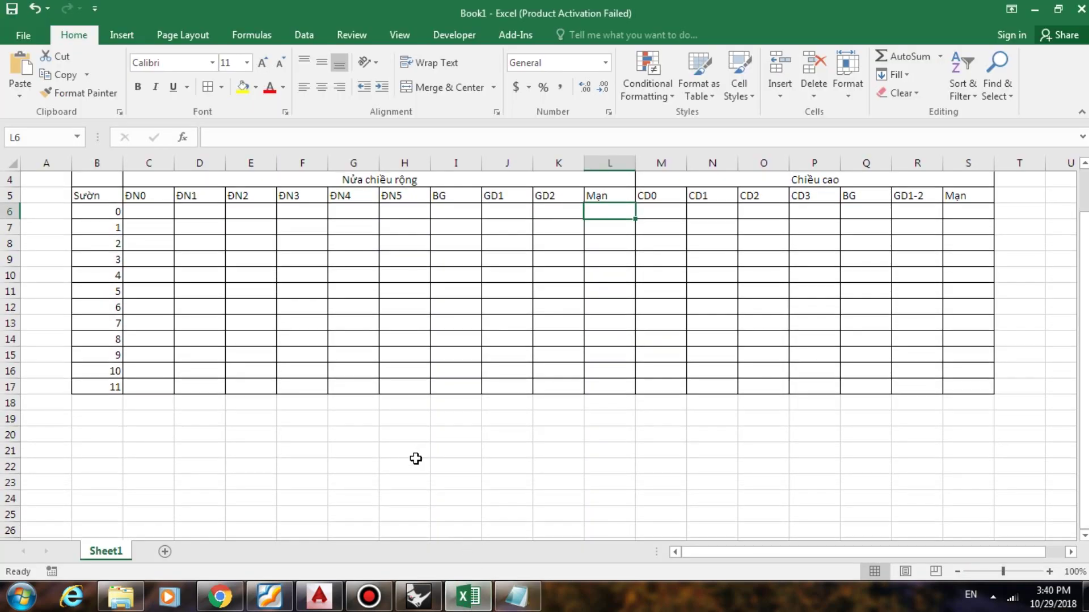
pyautogui.click(333, 433)
pyautogui.click(343, 420)
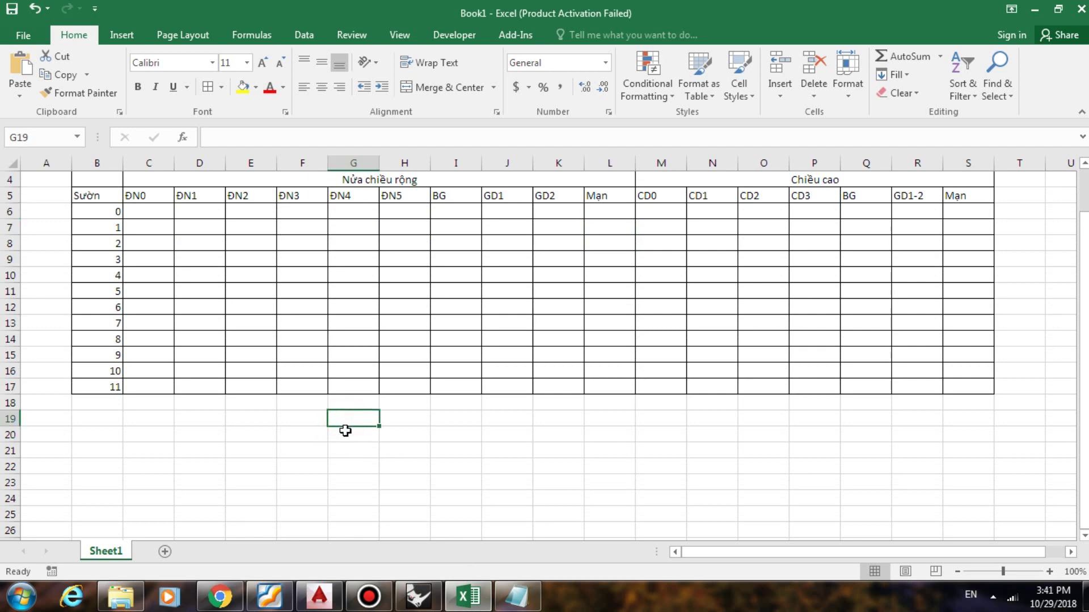
pyautogui.hotkey('ctrl', 'v')
pyautogui.scroll(-1, 379, 428)
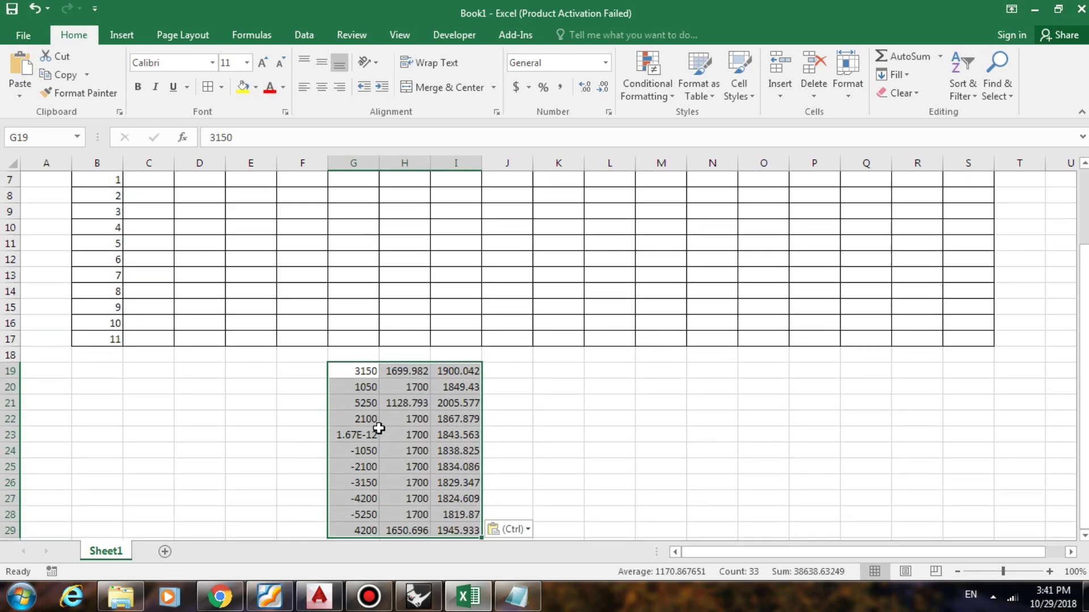
pyautogui.keyDown('ctrl'); pyautogui.scroll(-1, 382, 414); pyautogui.keyUp('ctrl')
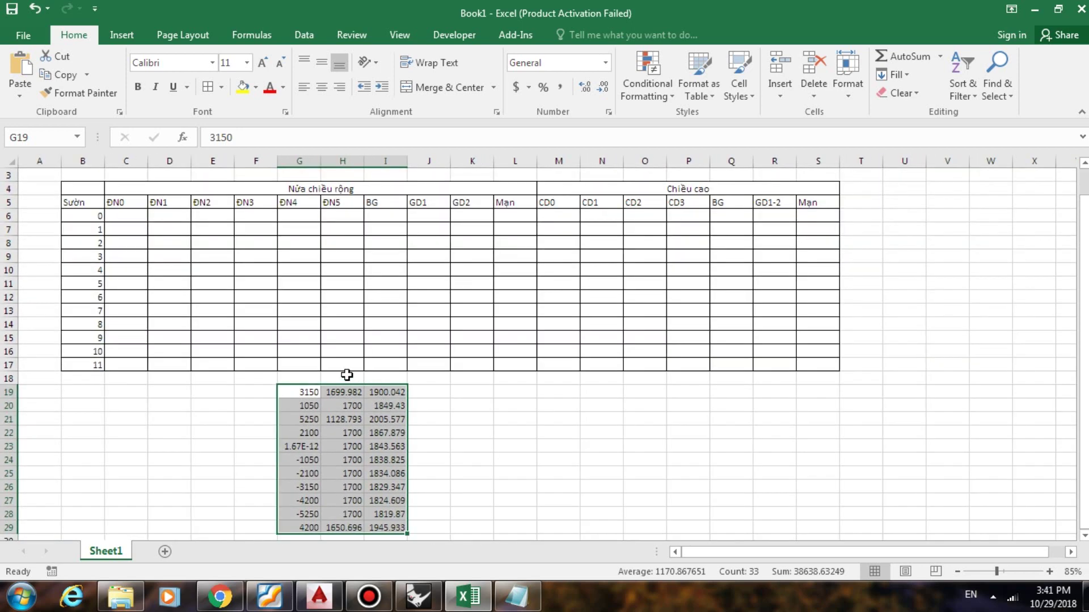
# Label the pasted coordinate columns x, y and z in cells G18, H18 and I18
pyautogui.click(316, 379)
pyautogui.click(313, 392)
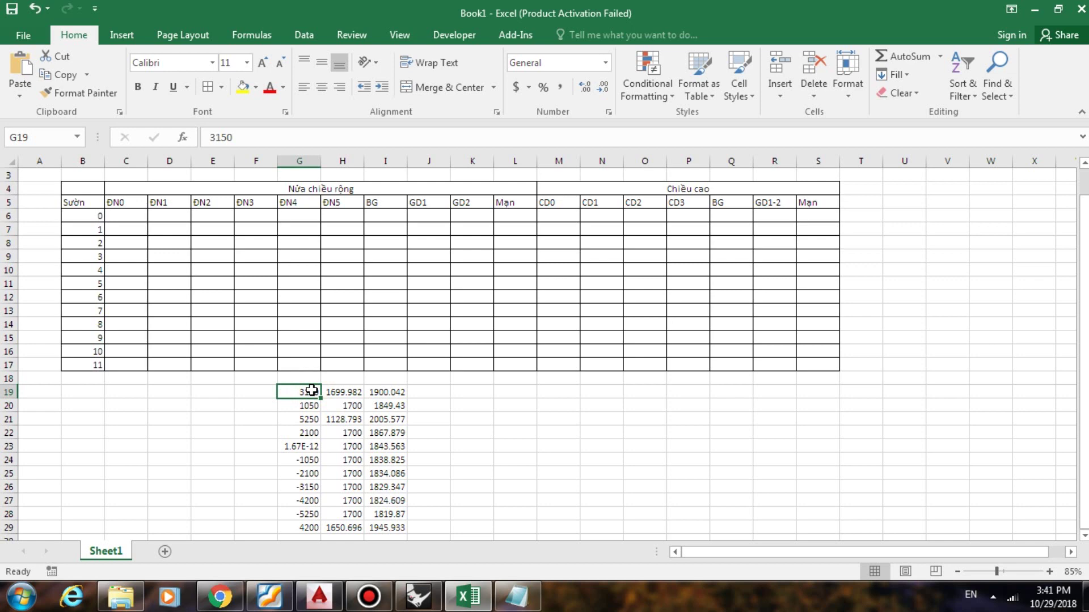
pyautogui.click(342, 392)
pyautogui.click(386, 391)
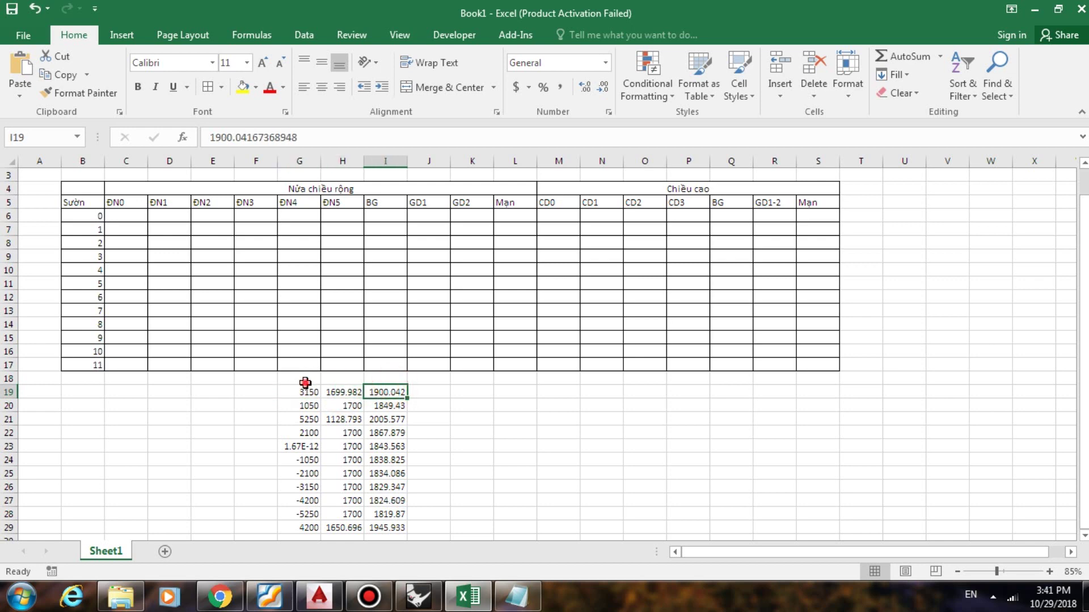
pyautogui.click(307, 381)
pyautogui.write('x')
pyautogui.click(344, 378)
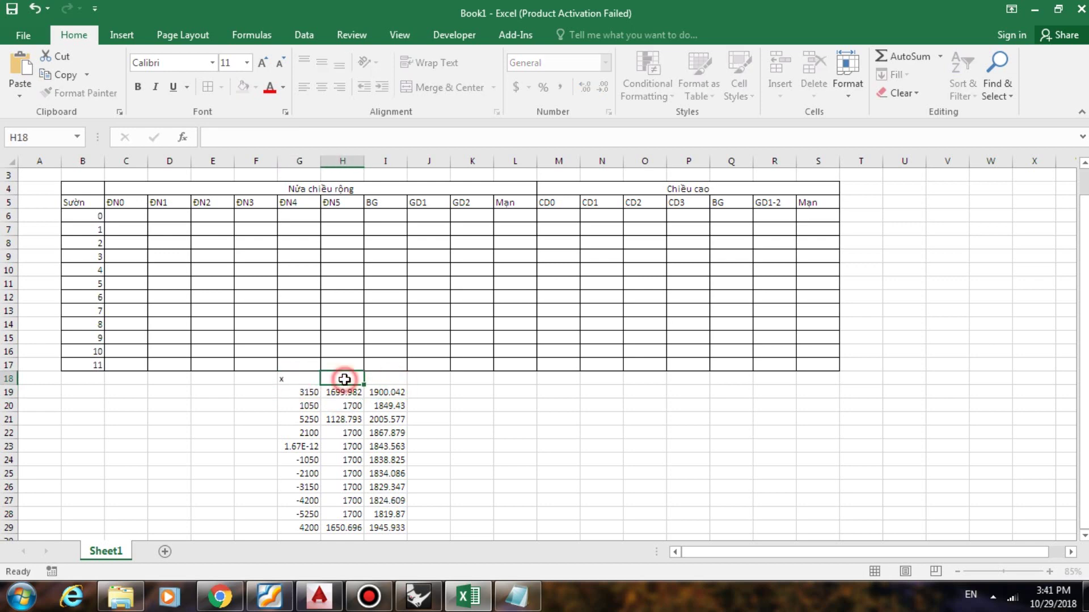
pyautogui.write('y')
pyautogui.click(381, 384)
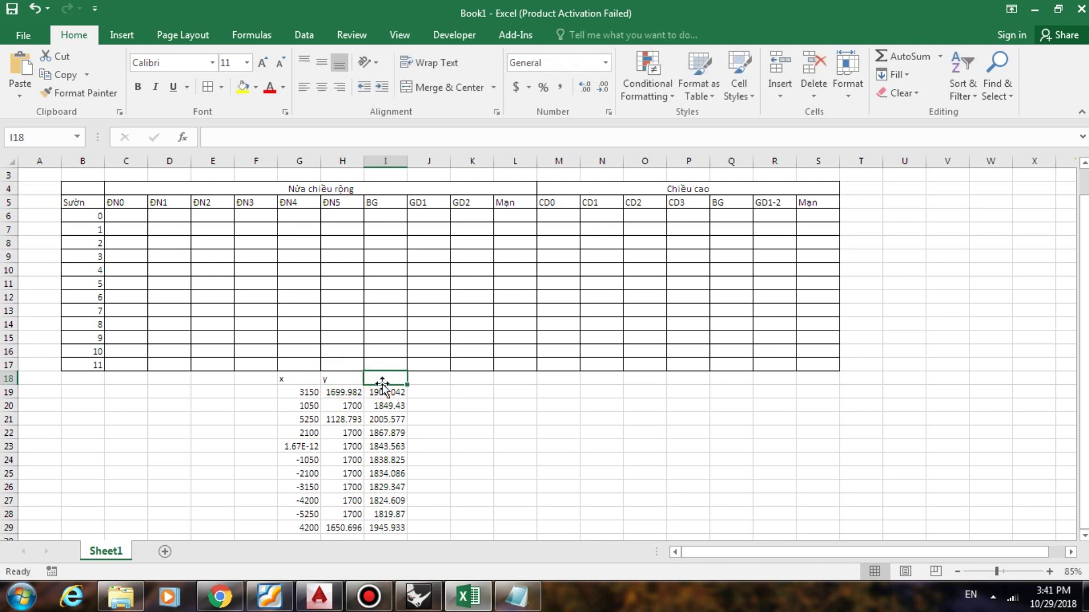
pyautogui.write('z')
pyautogui.click(459, 392)
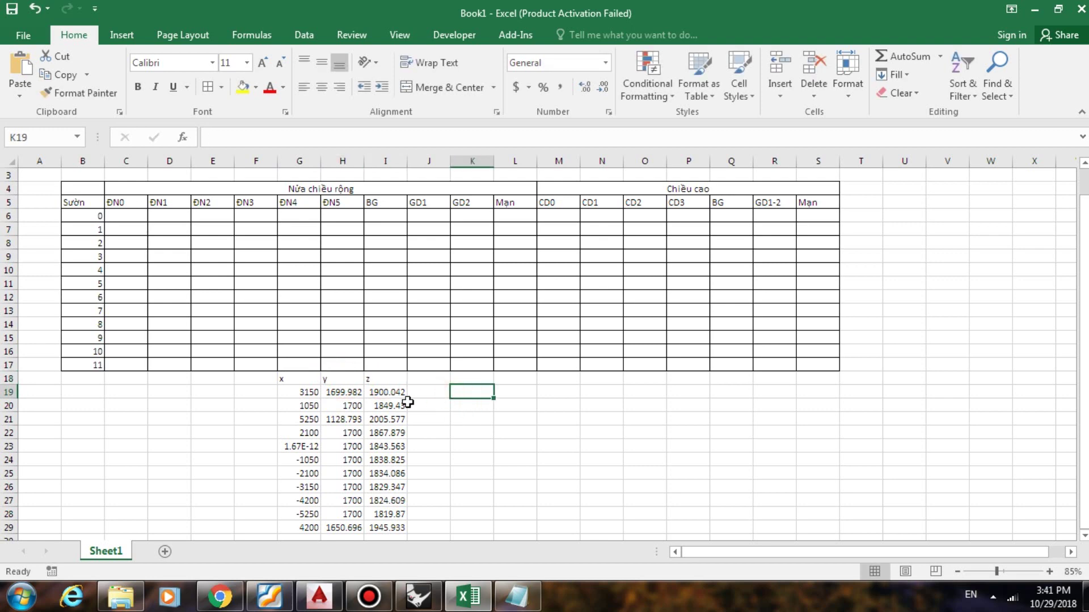
# Format the pasted coordinates in G19:I29 as numbers with no decimal places
pyautogui.scroll(-1, 411, 400)
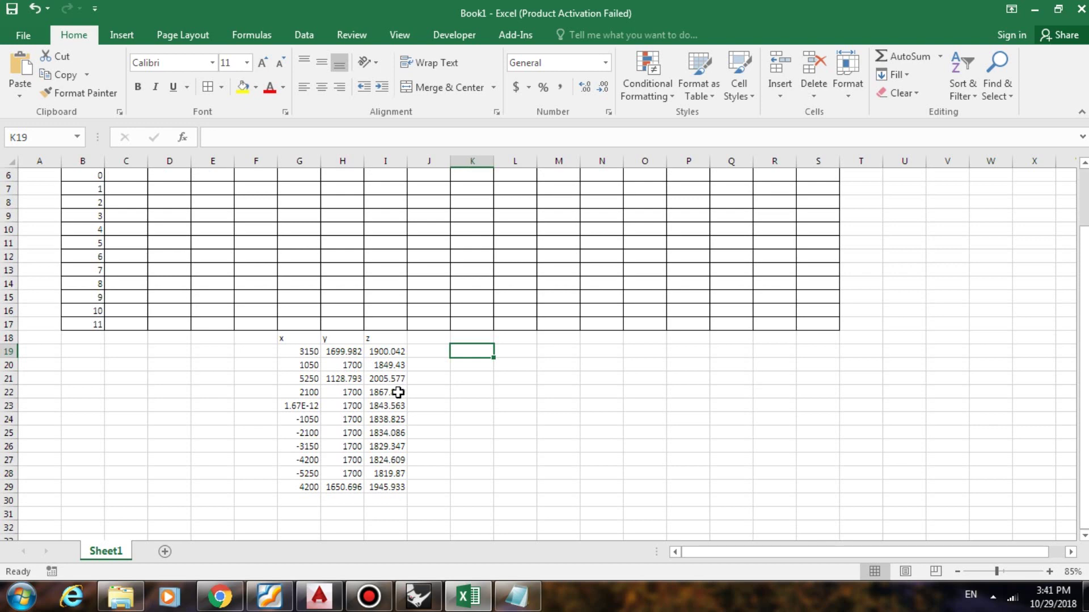
pyautogui.click(306, 353)
pyautogui.moveTo(306, 354); pyautogui.dragTo(389, 486)
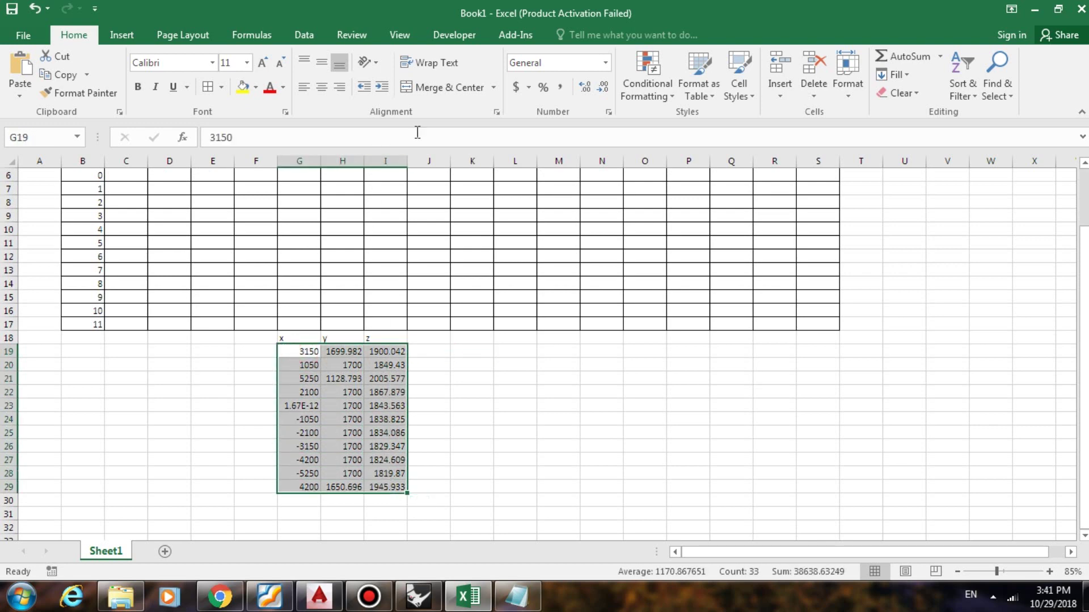
pyautogui.click(580, 94)
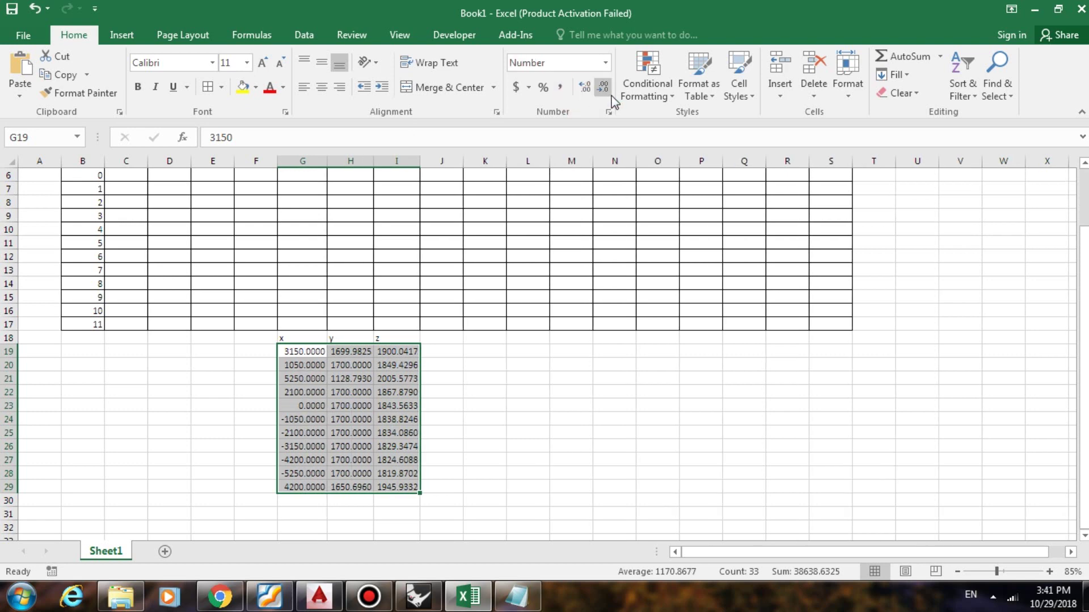
pyautogui.click(604, 91)
pyautogui.click(604, 90)
pyautogui.click(604, 90)
pyautogui.click(603, 91)
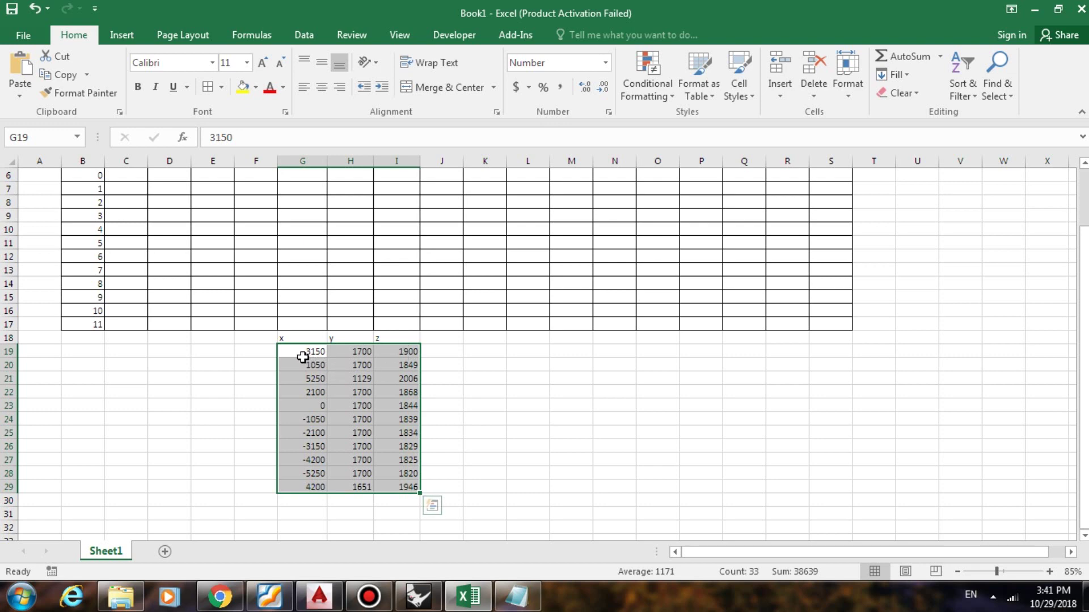
# Check the reference lines drawing duong hinh hoan chinh.pdf in Foxit Reader, and return to the Excel offset table
pyautogui.scroll(2, 395, 366)
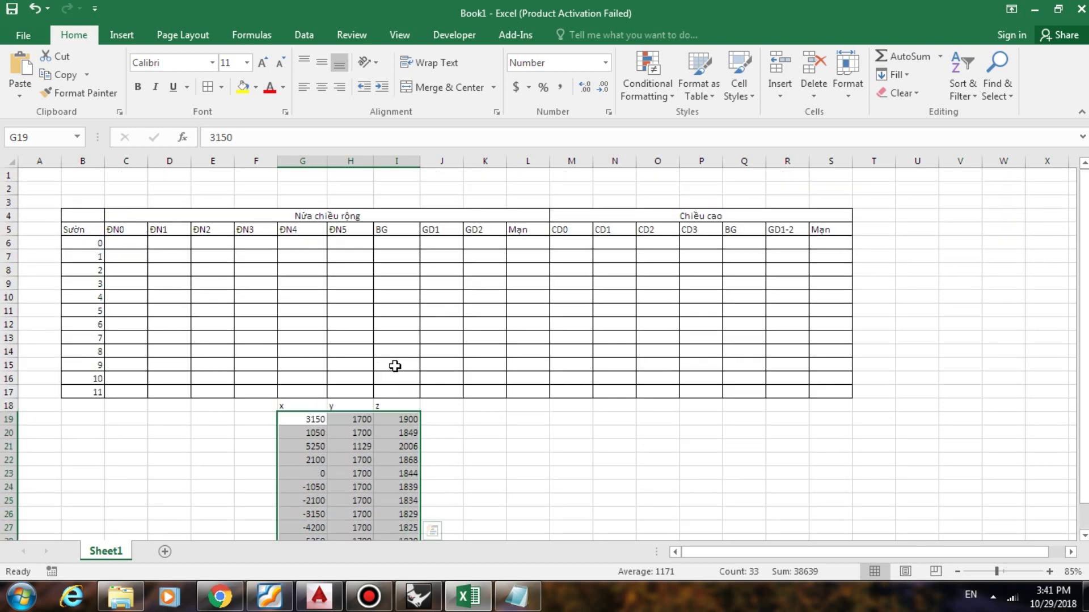
pyautogui.scroll(-1, 421, 333)
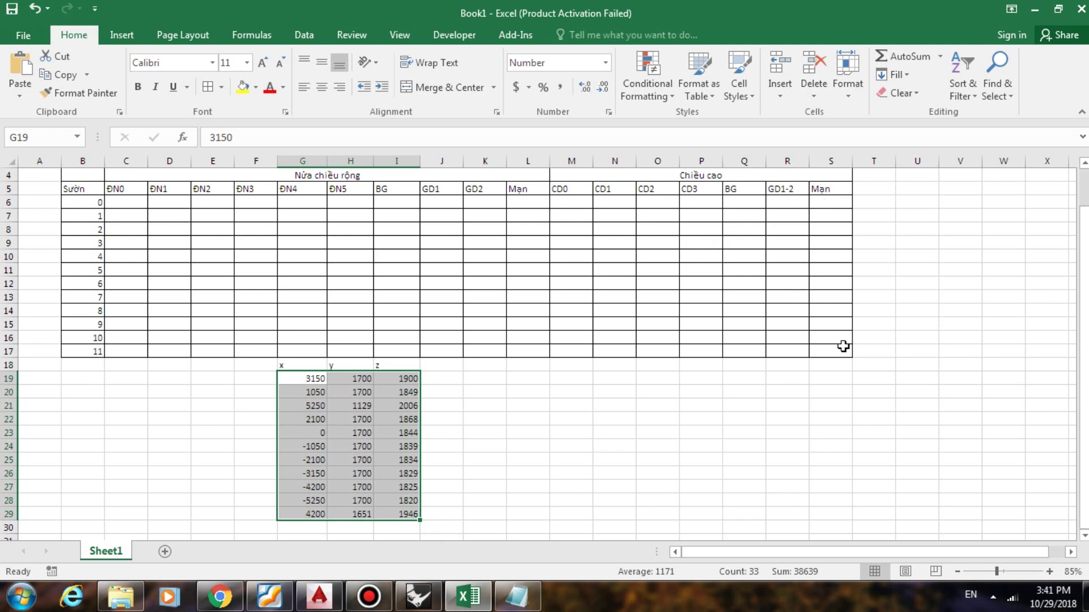
pyautogui.hotkey('ctrl', 'v')
pyautogui.click(270, 584)
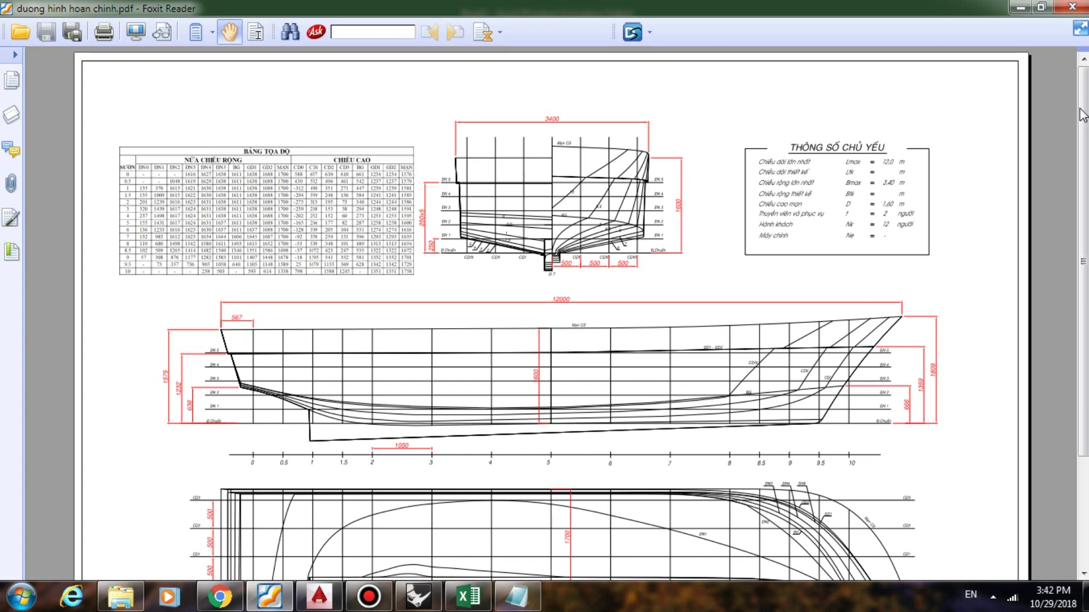
pyautogui.click(1021, 10)
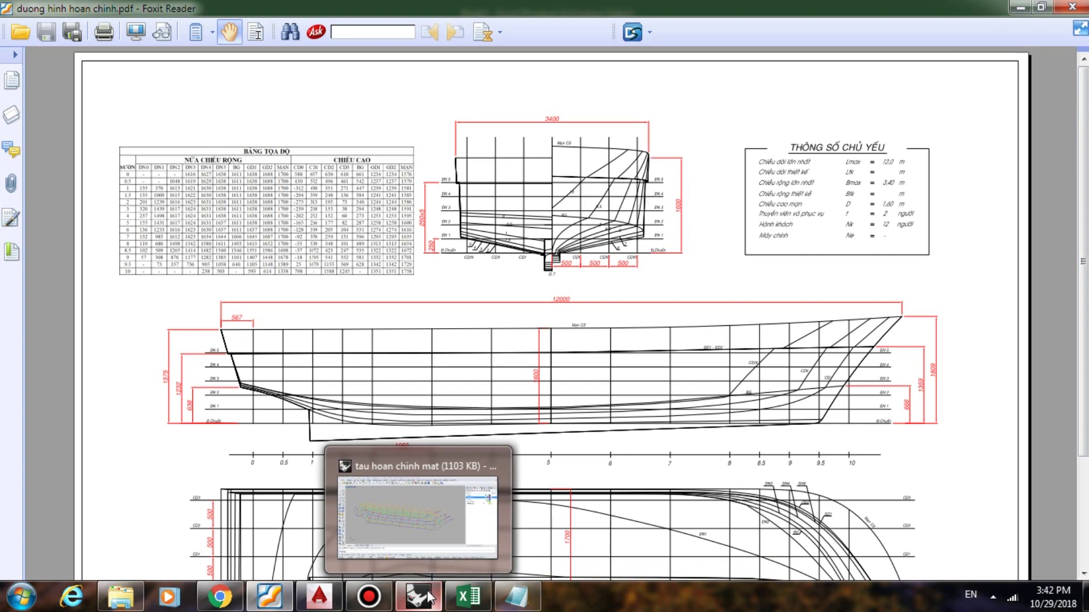
pyautogui.click(469, 595)
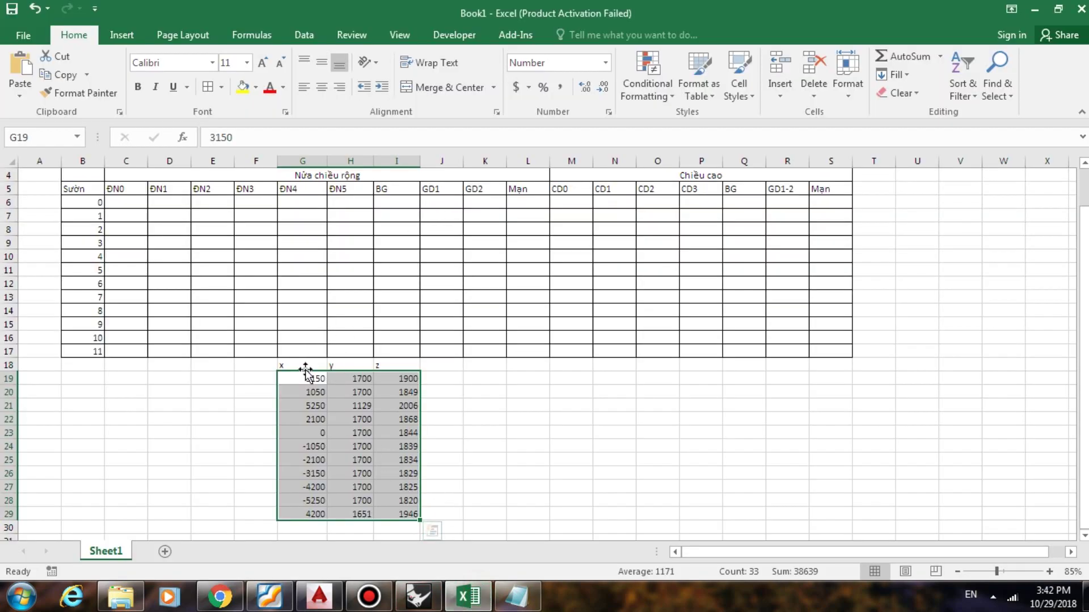
# Sort the coordinate rows in G18:I29 by the x column from smallest to largest, treating row 18 as headers
pyautogui.moveTo(303, 366); pyautogui.dragTo(395, 514)
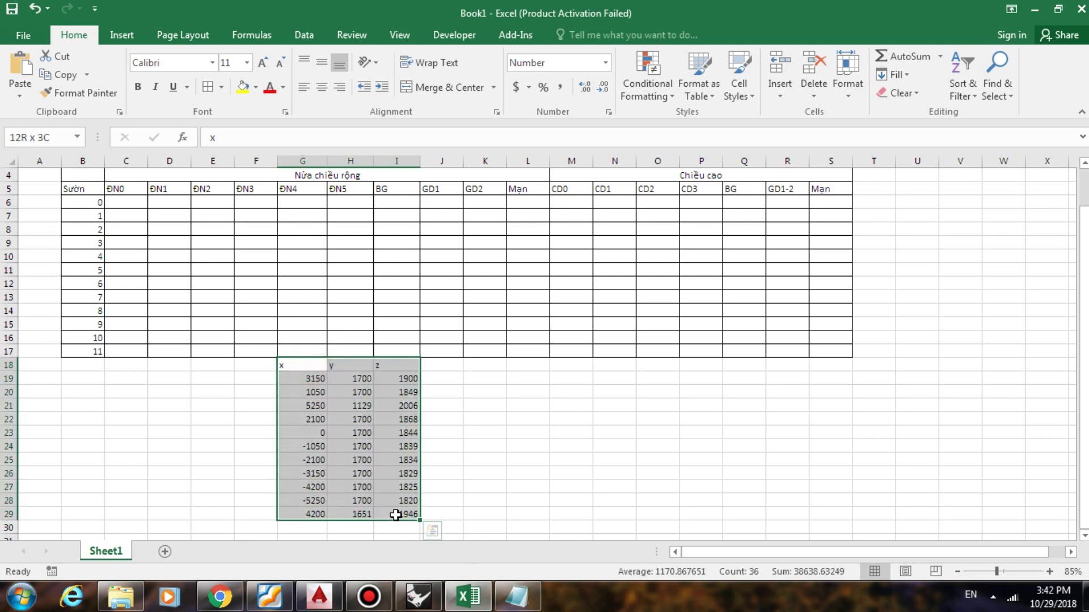
pyautogui.click(966, 93)
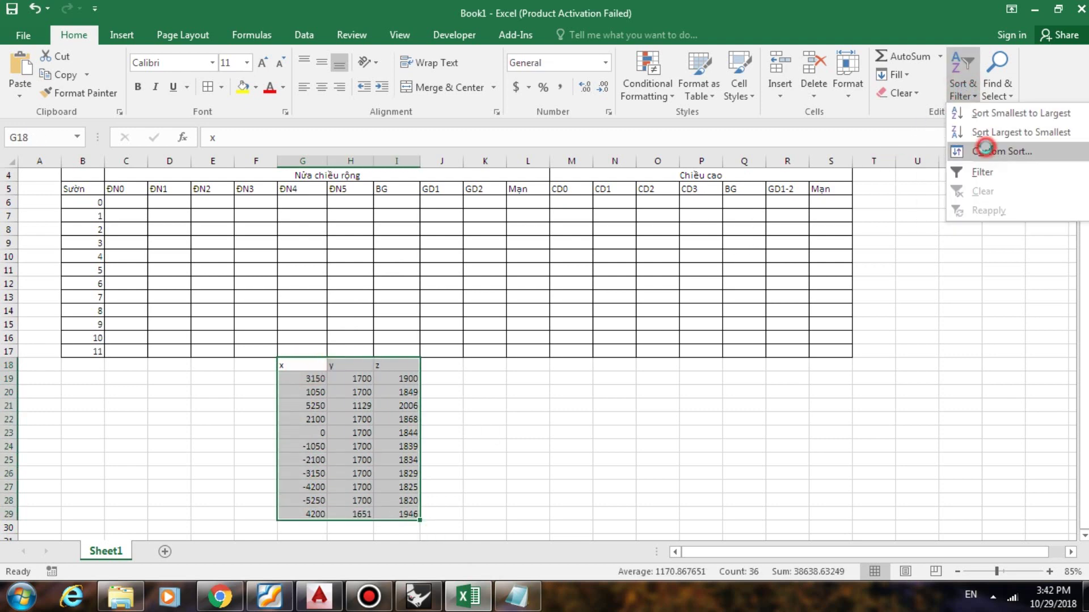
pyautogui.click(987, 152)
pyautogui.click(668, 153)
pyautogui.moveTo(628, 131); pyautogui.dragTo(748, 126)
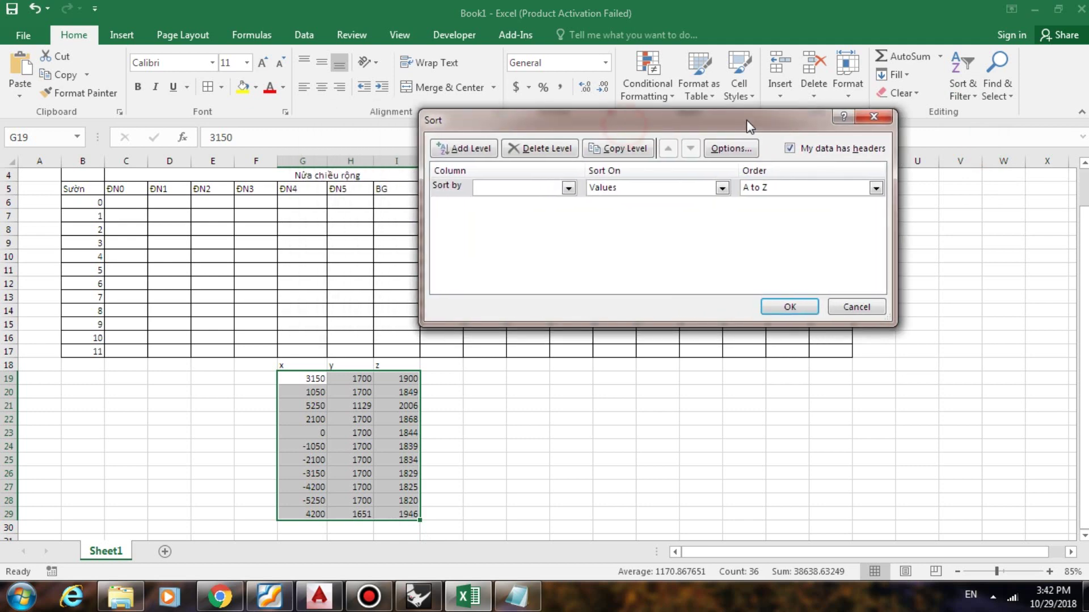
pyautogui.click(569, 187)
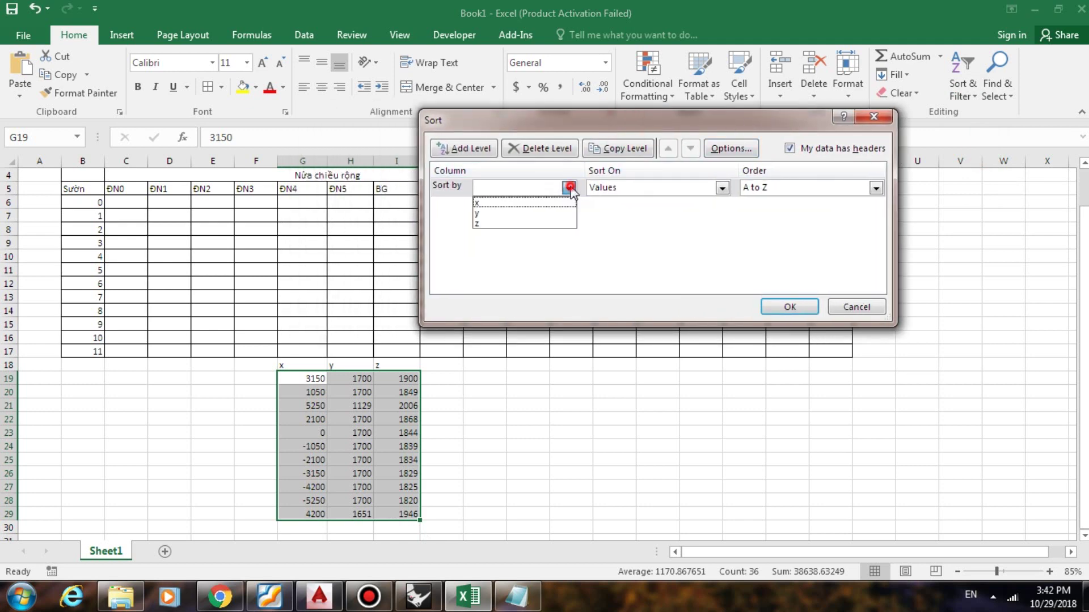
pyautogui.click(522, 204)
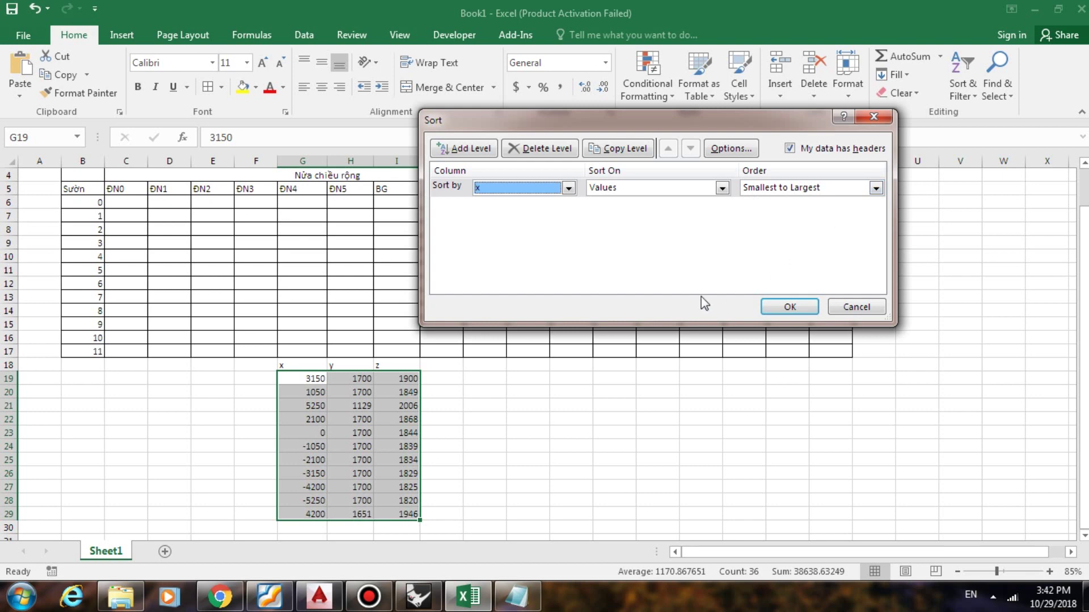
pyautogui.click(788, 308)
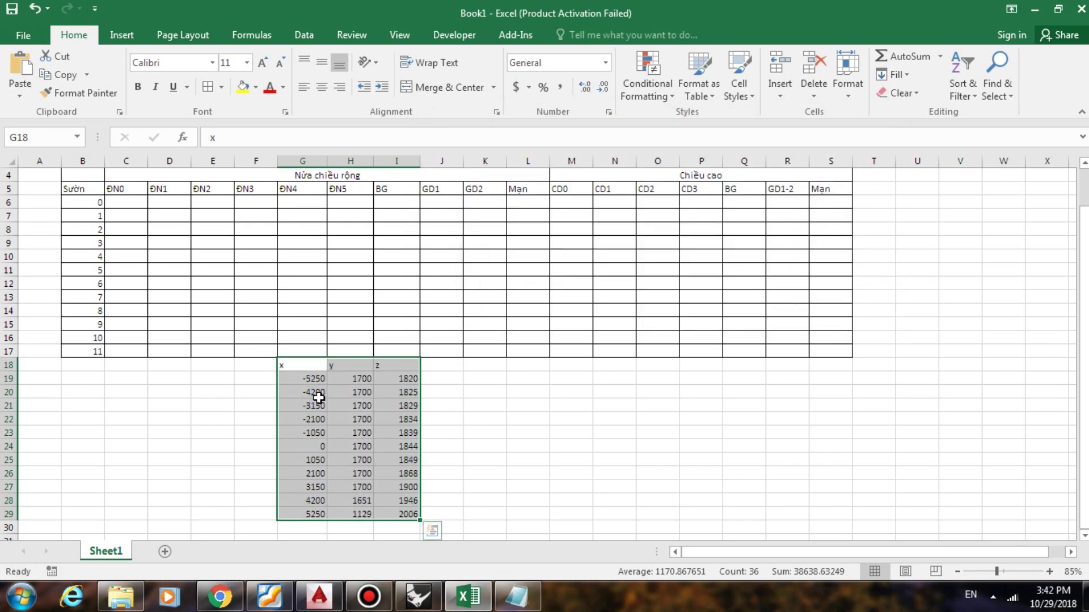
pyautogui.scroll(-1, 361, 404)
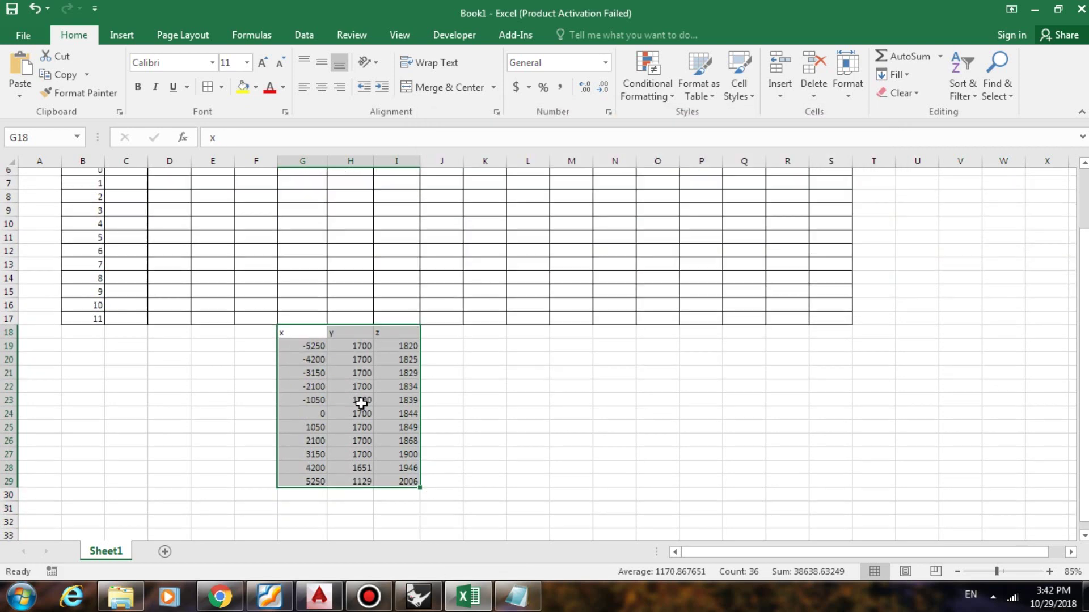
pyautogui.hotkey('ctrl', 'v')
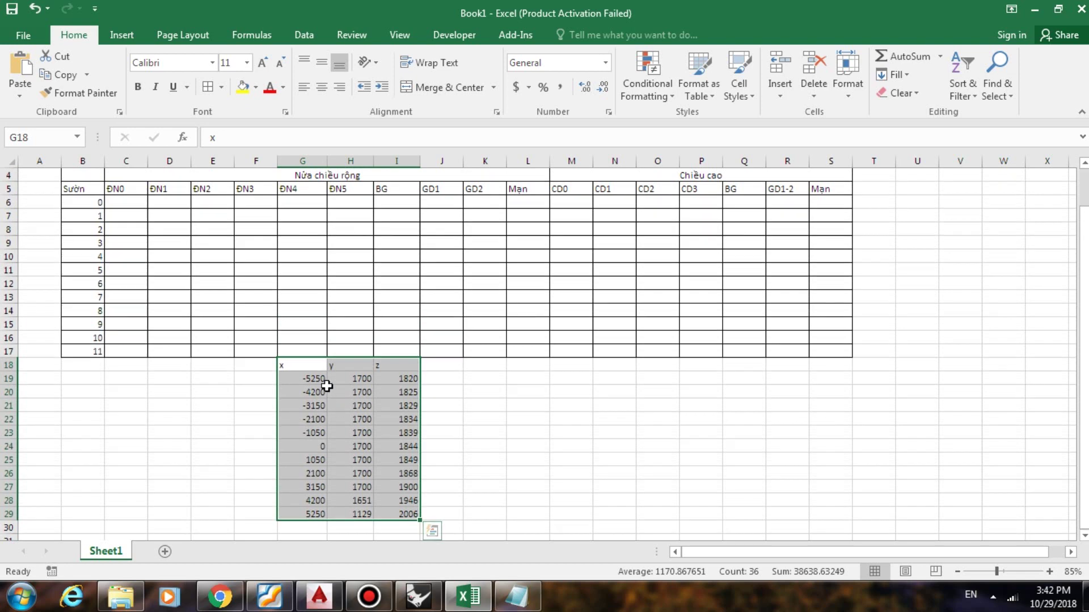
# Compare the sorted x coordinates with the frame positions in the Rhinoceros hull model, and return to Excel
pyautogui.click(322, 378)
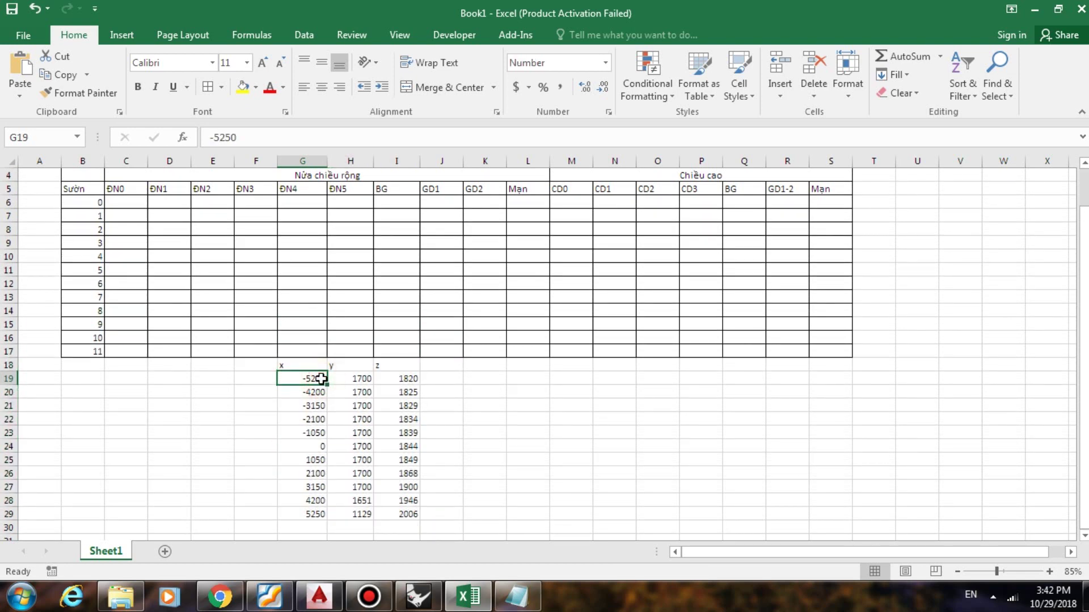
pyautogui.click(319, 448)
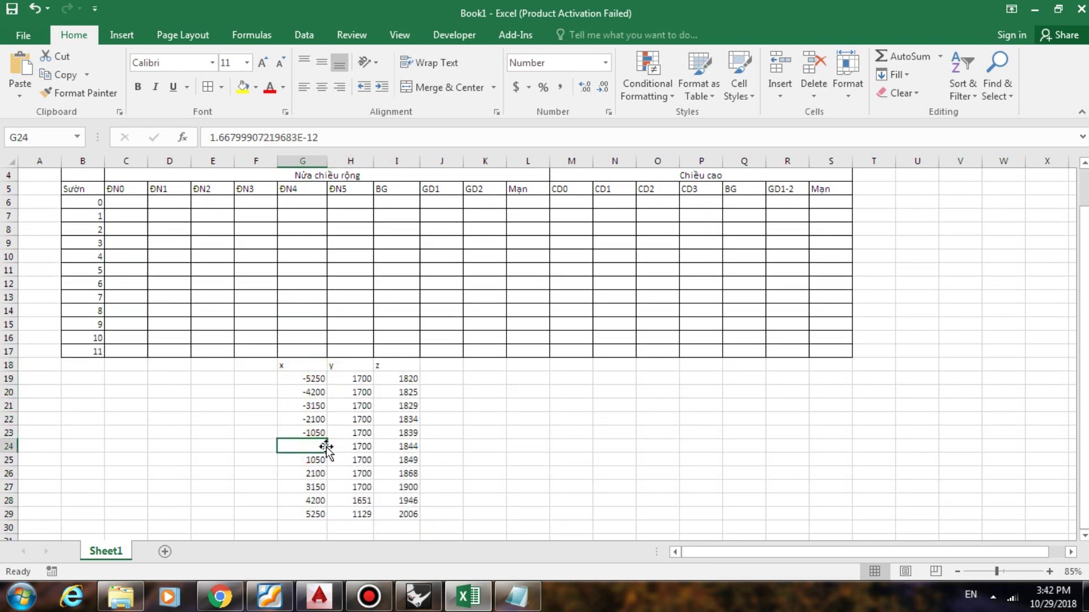
pyautogui.click(418, 596)
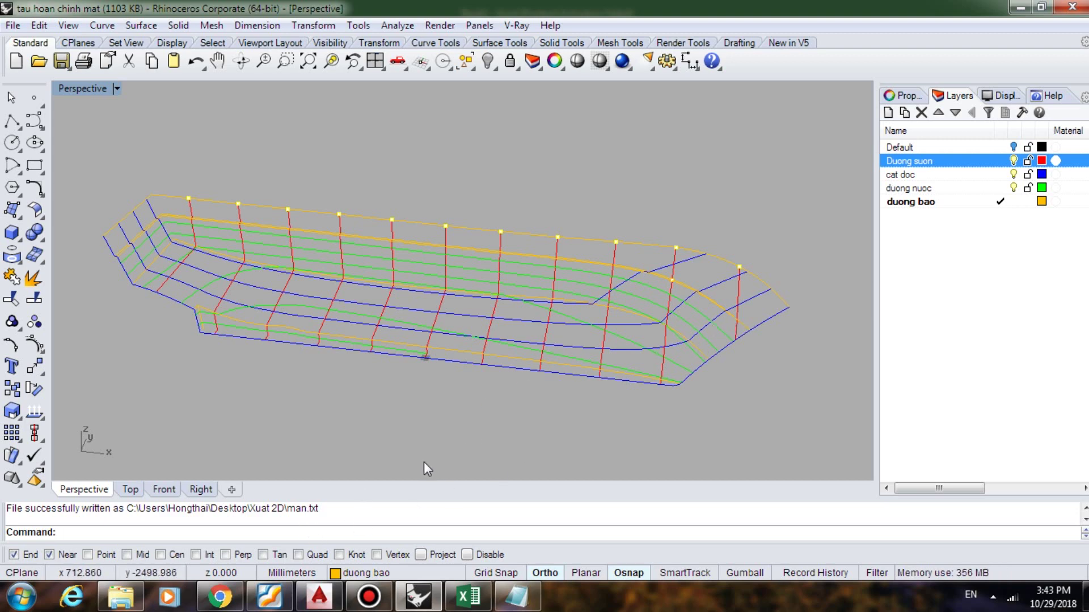
pyautogui.moveTo(481, 601)
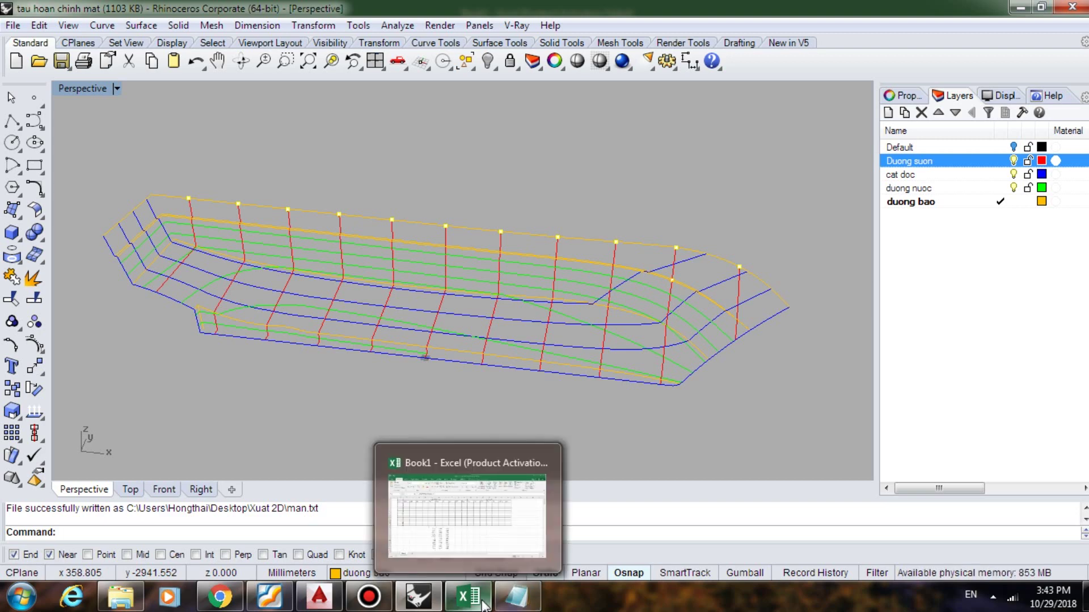
pyautogui.click(479, 536)
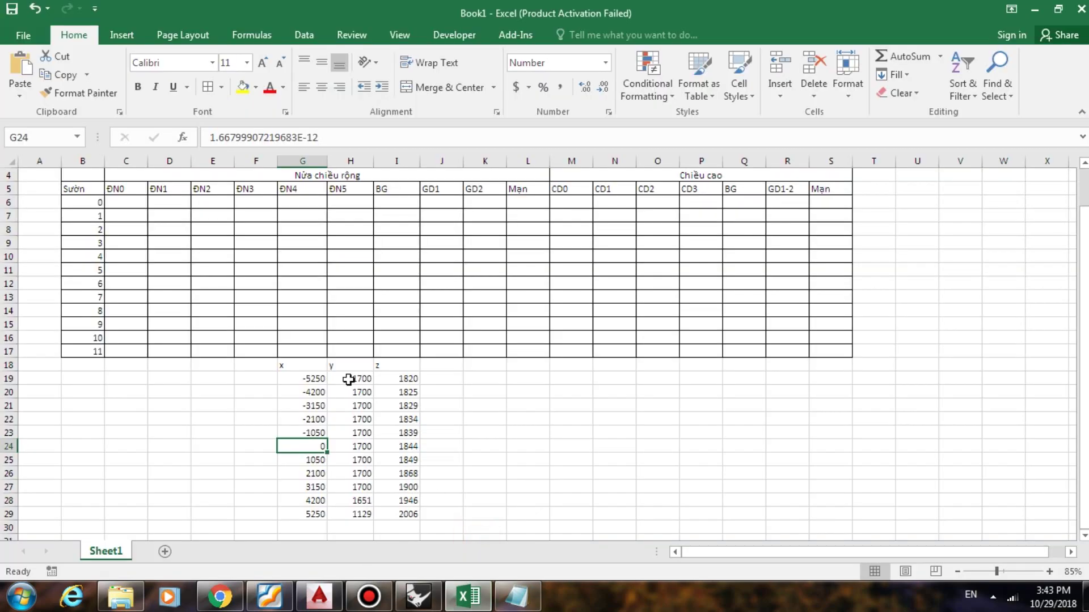
# Go through the sorted x values from G19 to G29 one by one to match each with its frame
pyautogui.click(314, 378)
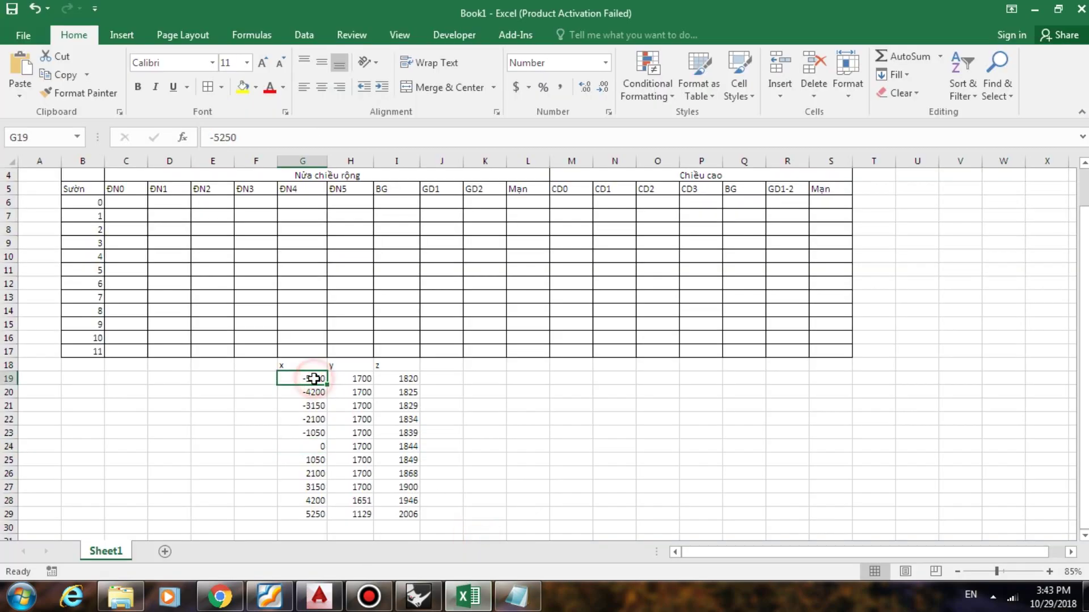
pyautogui.click(311, 392)
pyautogui.click(313, 406)
pyautogui.click(313, 419)
pyautogui.click(313, 433)
pyautogui.click(315, 447)
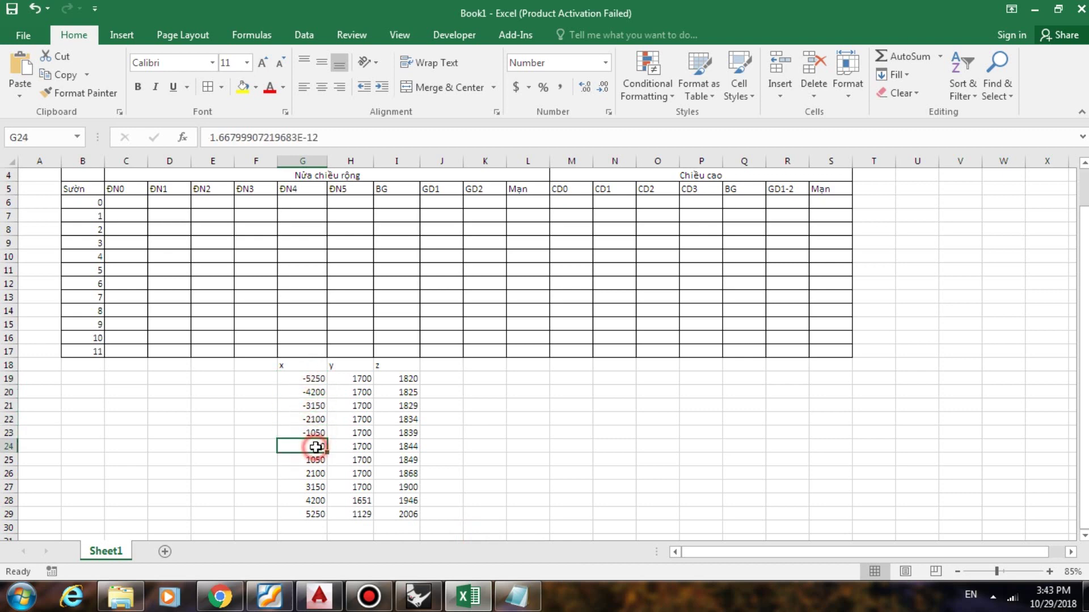
pyautogui.click(318, 459)
pyautogui.click(317, 474)
pyautogui.click(316, 487)
pyautogui.click(316, 501)
pyautogui.click(317, 513)
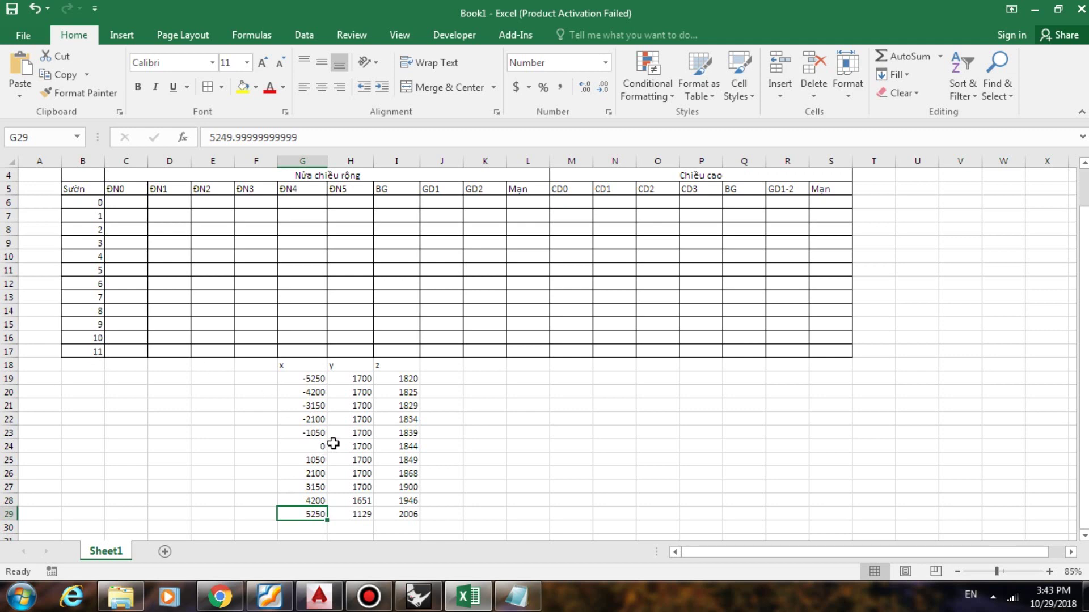
# Copy the y values in H19:H29 into the Mạn column under Nửa chiều rộng, starting at L6
pyautogui.moveTo(363, 379); pyautogui.dragTo(369, 514)
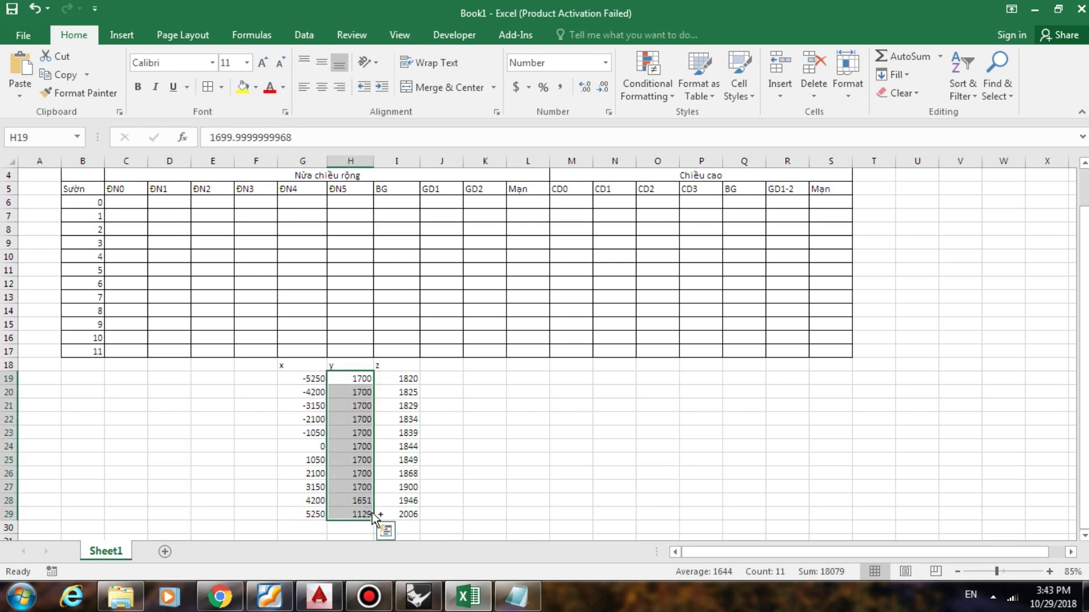
pyautogui.hotkey('ctrl', 'c')
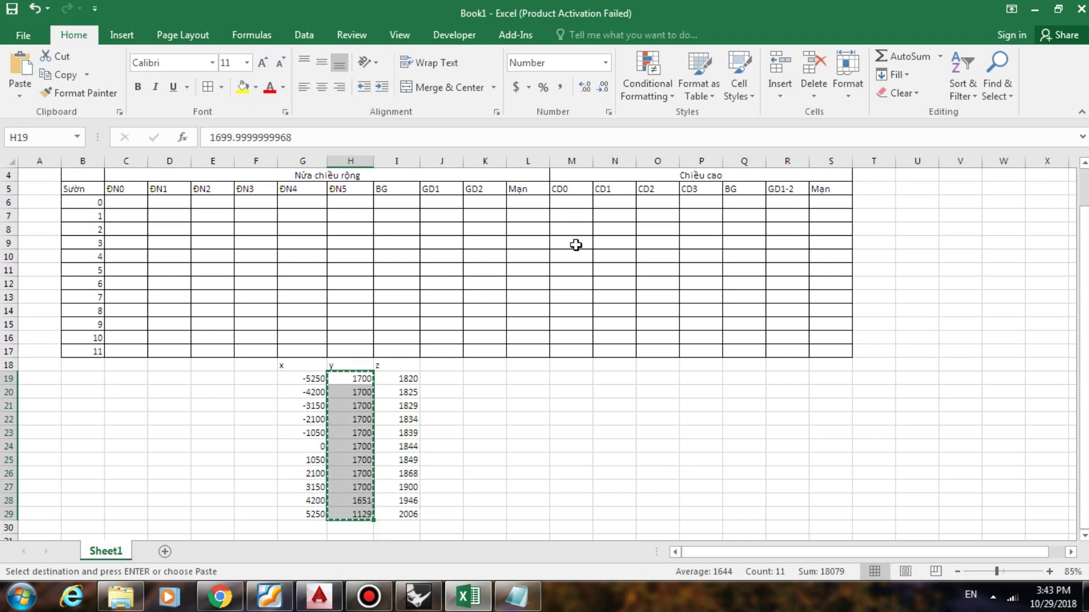
pyautogui.click(534, 202)
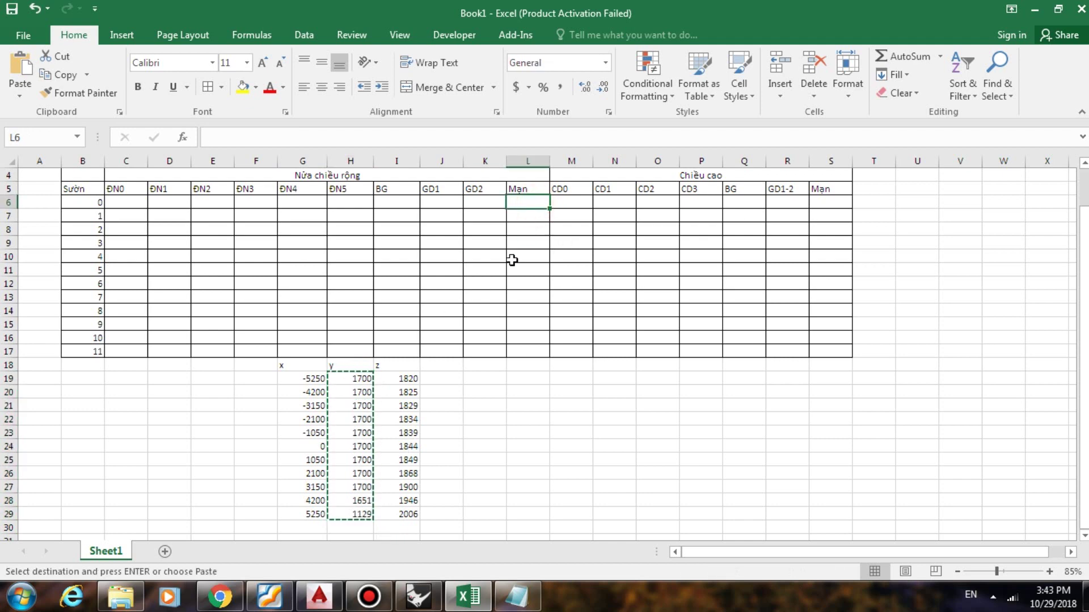
pyautogui.hotkey('ctrl', 'v')
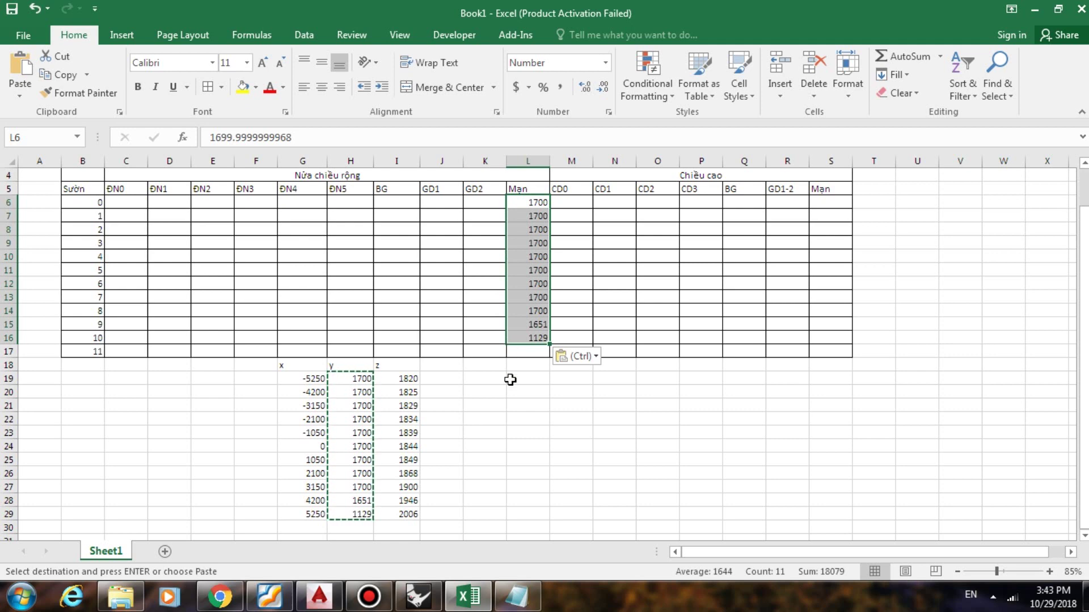
# Copy the z values in I19:I29 into the Mạn column under Chiều cao, starting at S6
pyautogui.click(404, 378)
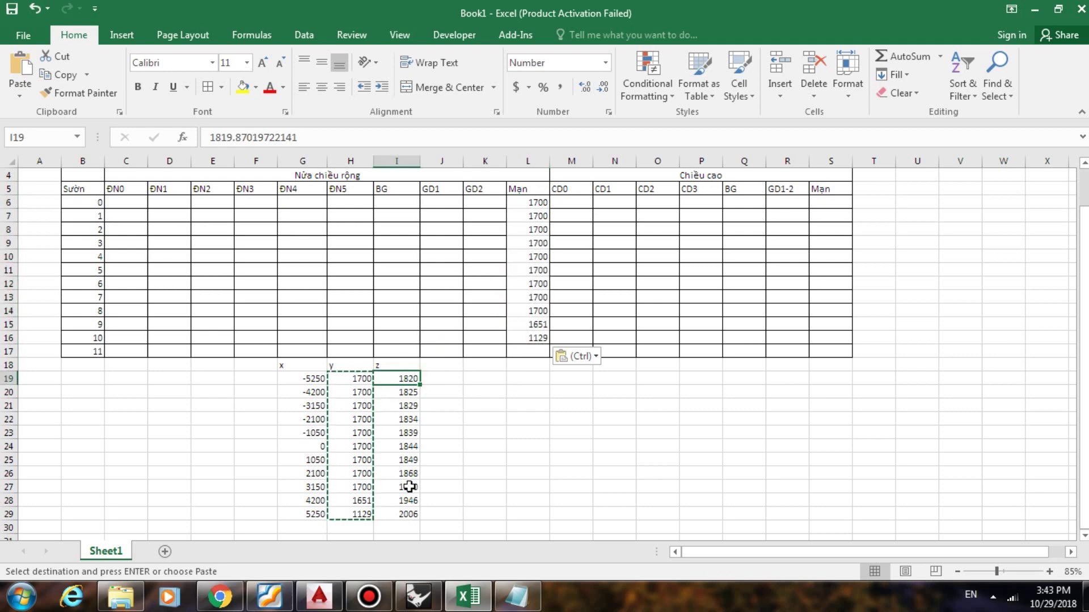
pyautogui.keyDown('shift'); pyautogui.click(410, 514); pyautogui.keyUp('shift')
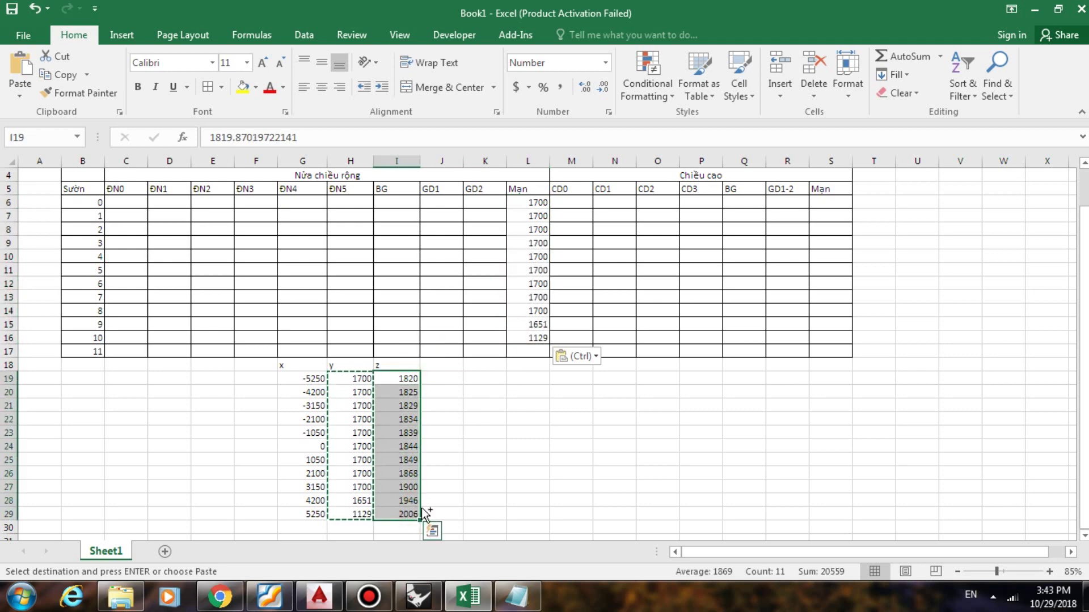
pyautogui.hotkey('ctrl', 'c')
pyautogui.click(826, 200)
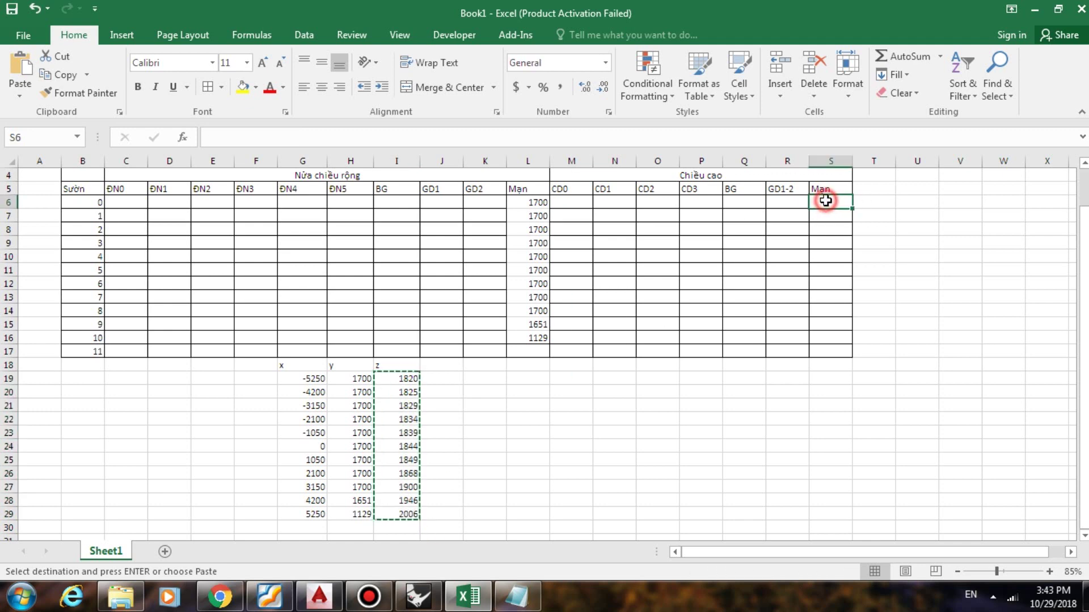
pyautogui.hotkey('ctrl', 'v')
pyautogui.click(759, 387)
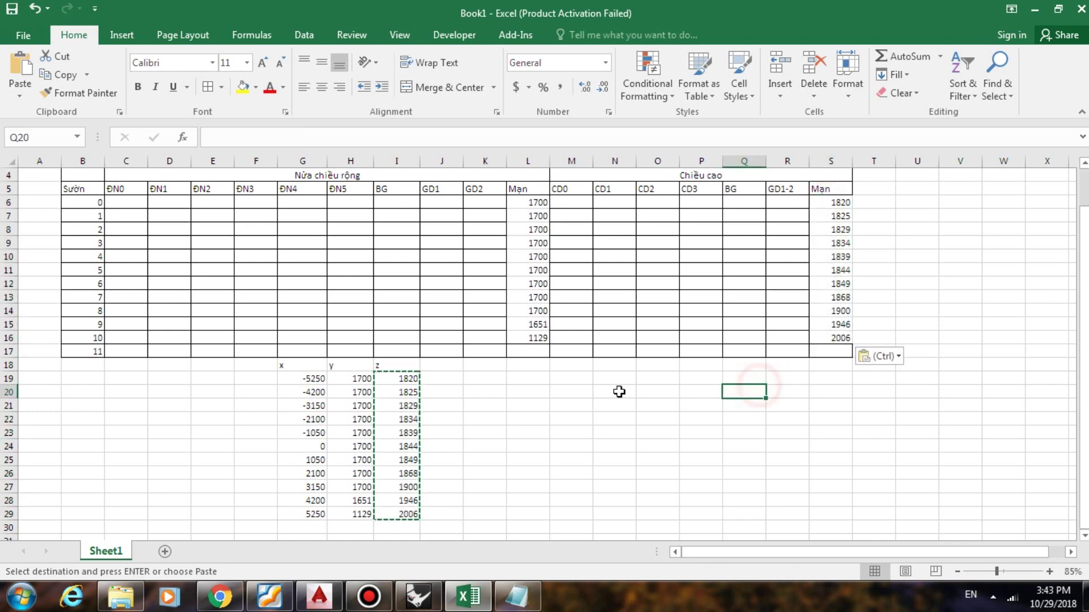
# Delete the row for frame 11 (row 17) from the offset table
pyautogui.click(8, 351)
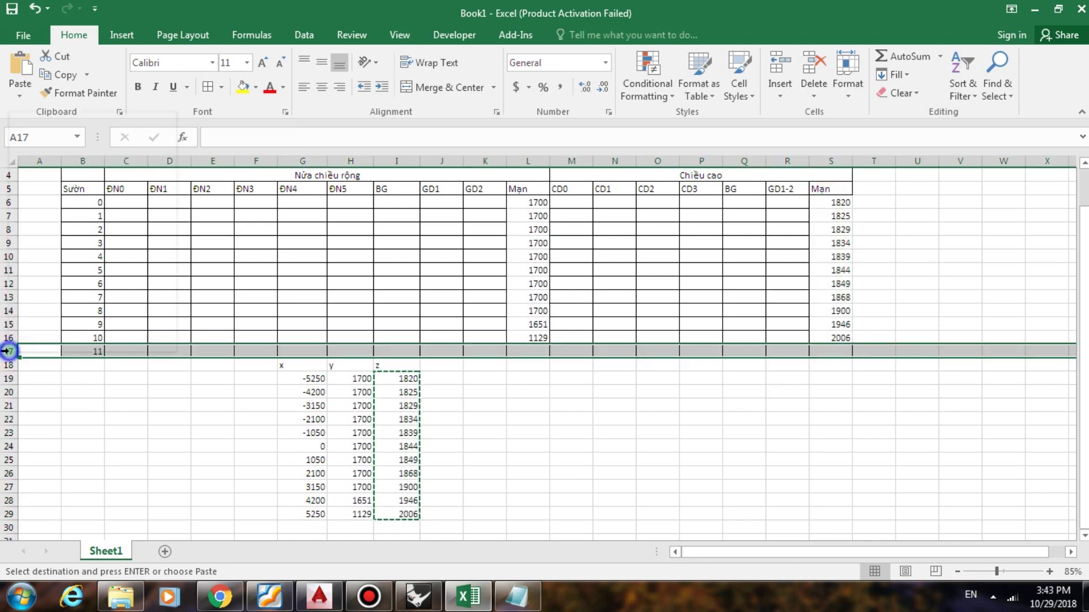
pyautogui.rightClick(8, 351)
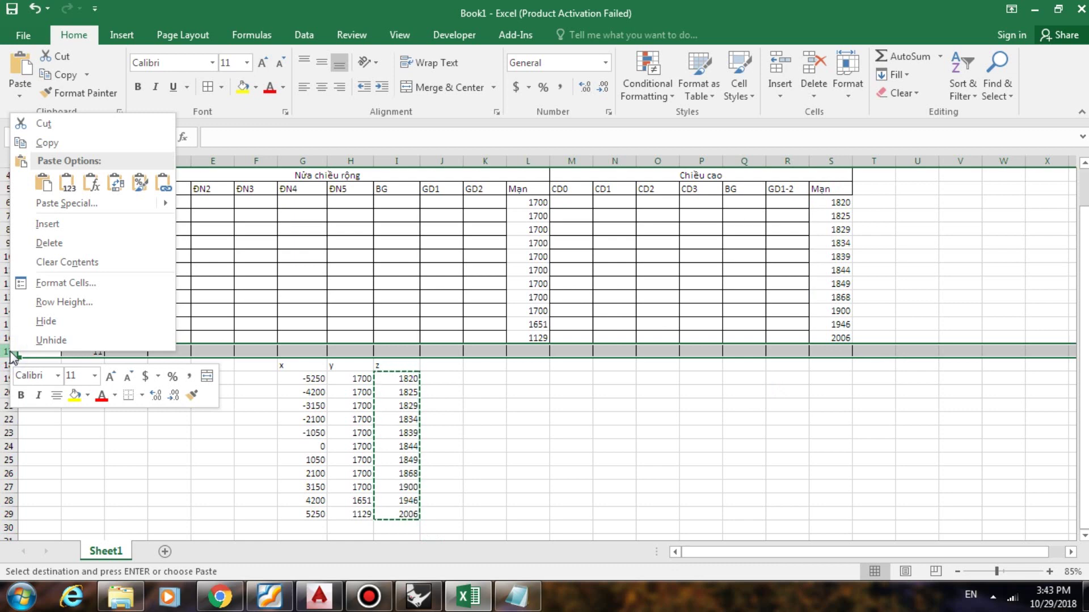
pyautogui.click(80, 244)
pyautogui.click(537, 423)
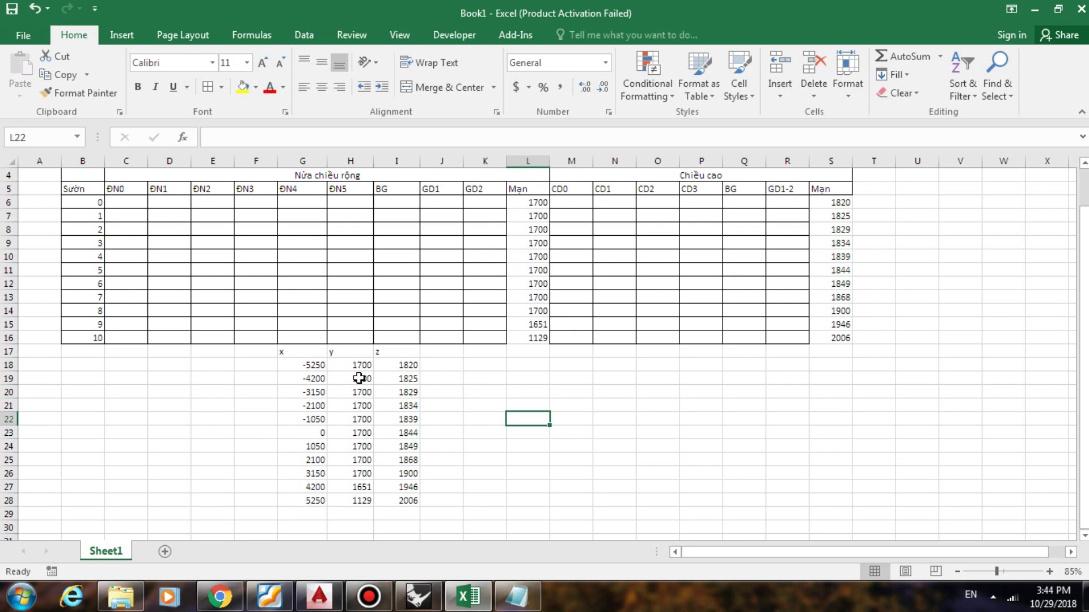
# Clear the old x, y and z coordinates from G18:I28, keeping the header labels
pyautogui.moveTo(323, 369); pyautogui.dragTo(410, 508)
pyautogui.press('Delete')
pyautogui.click(437, 489)
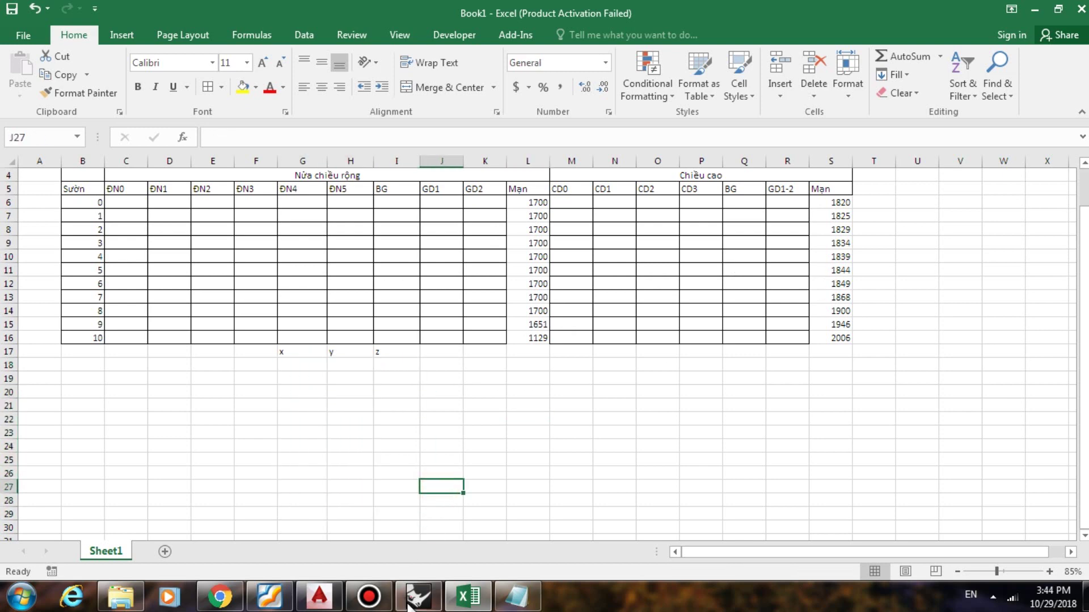
# Switch to the hull model in Rhinoceros and delete the previously exported intersection points from the hull curves
pyautogui.moveTo(422, 602)
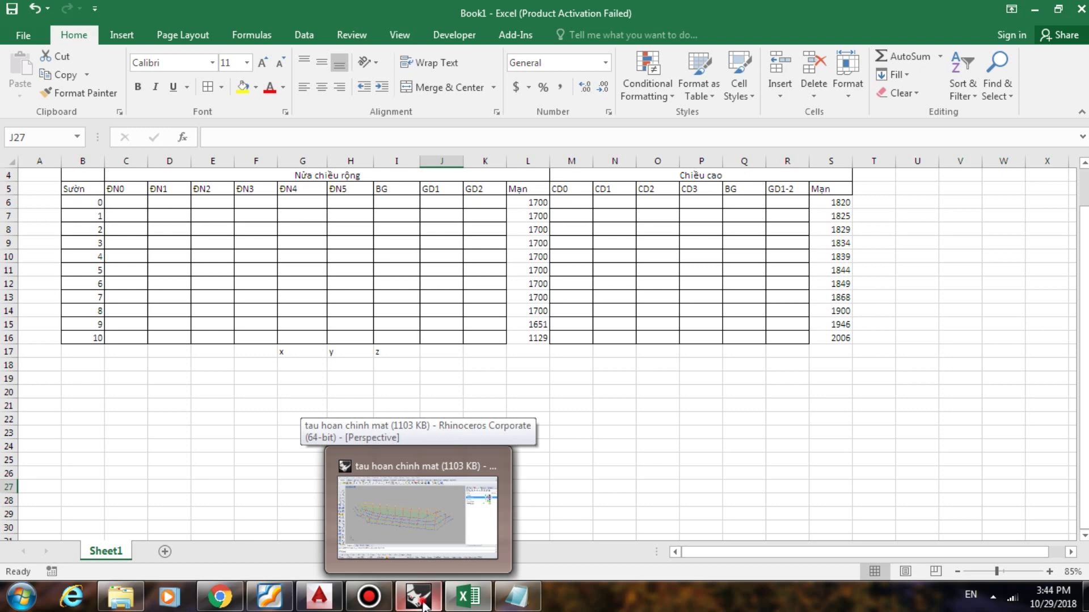
pyautogui.click(423, 604)
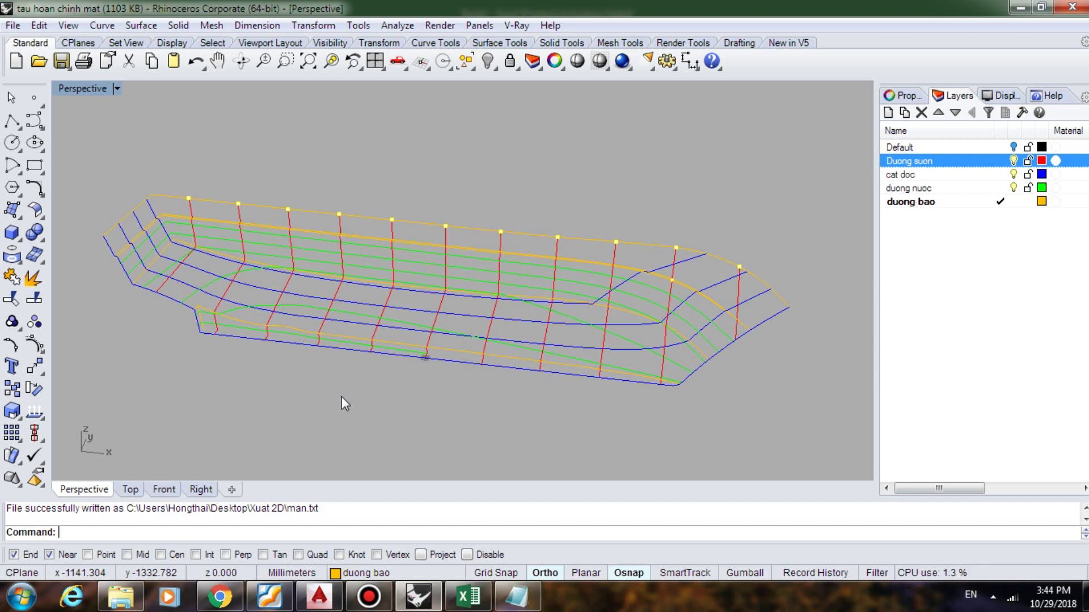
pyautogui.press('Delete')
pyautogui.scroll(3, 732, 251)
pyautogui.scroll(-2, 660, 299)
pyautogui.scroll(2, 733, 291)
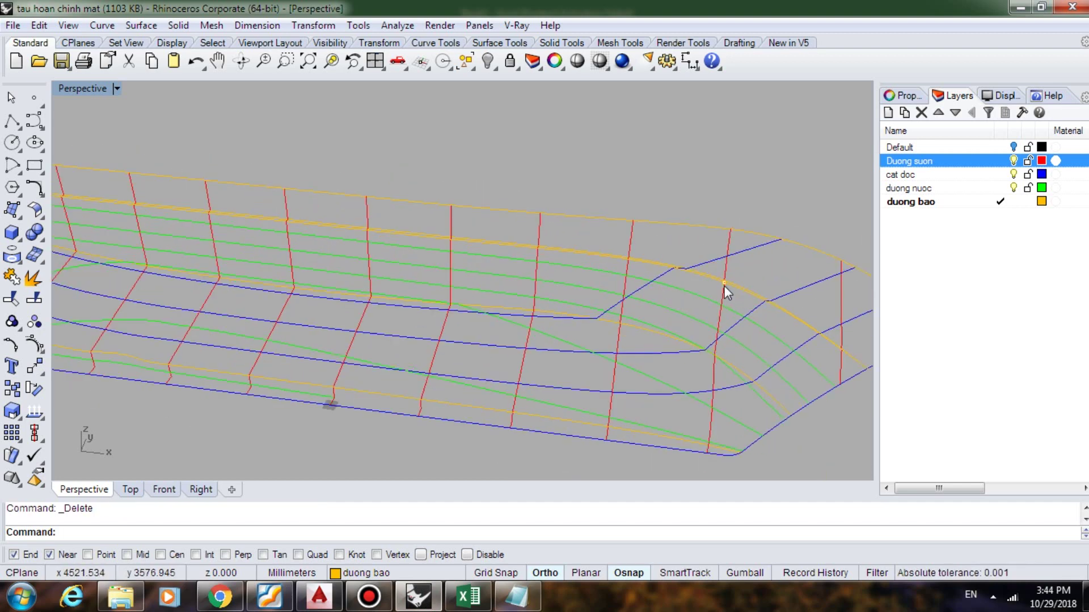
pyautogui.click(724, 283)
pyautogui.click(773, 327)
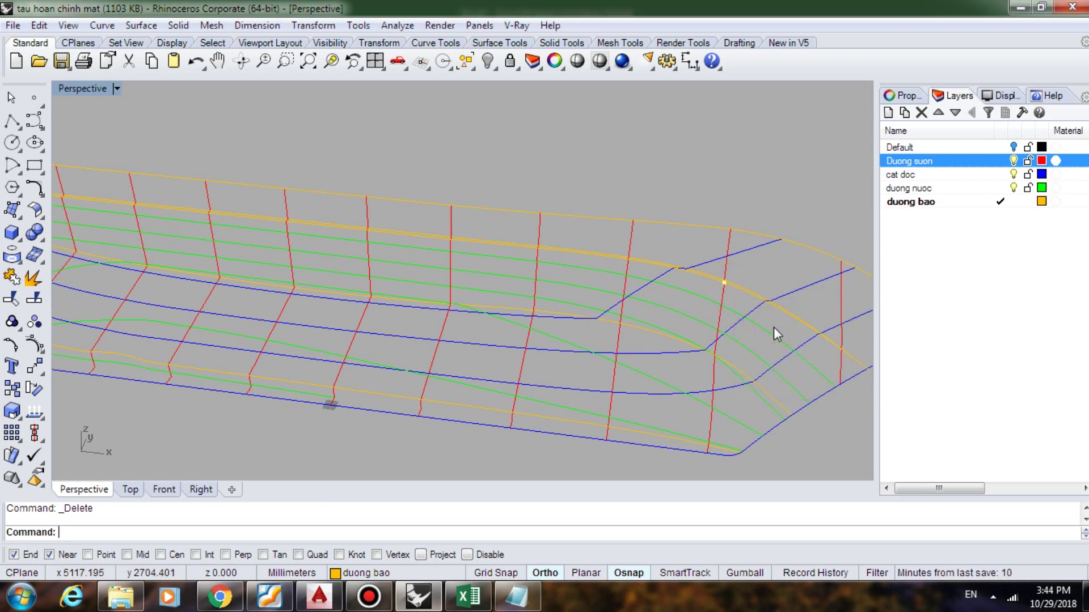
pyautogui.scroll(-3, 700, 331)
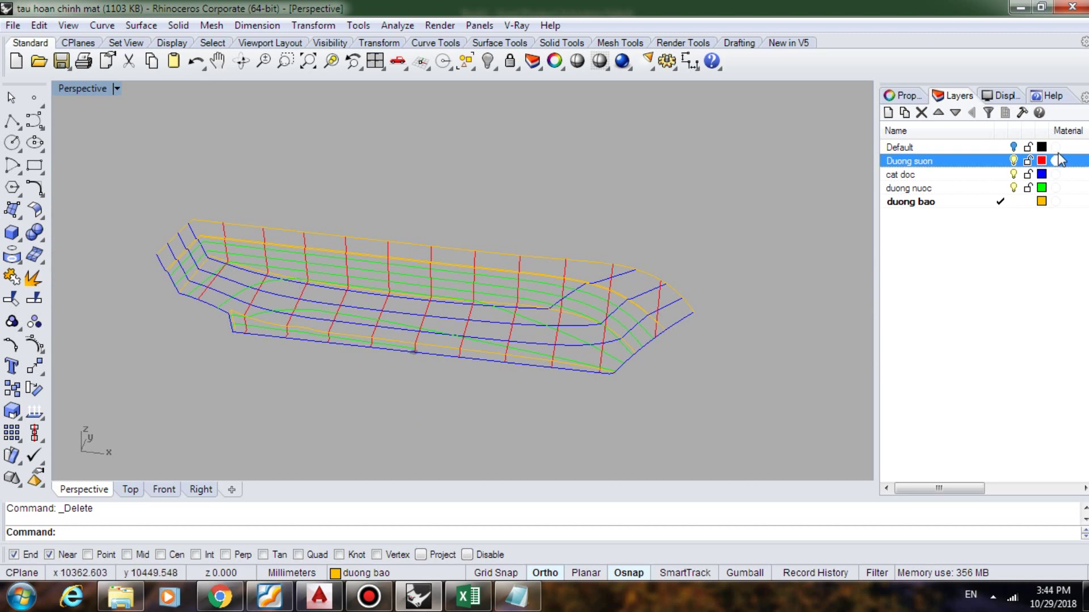
# Intersect all curves on the Duong suon layer with the duong bao chine curve at the foot of the hull side
pyautogui.rightClick(955, 163)
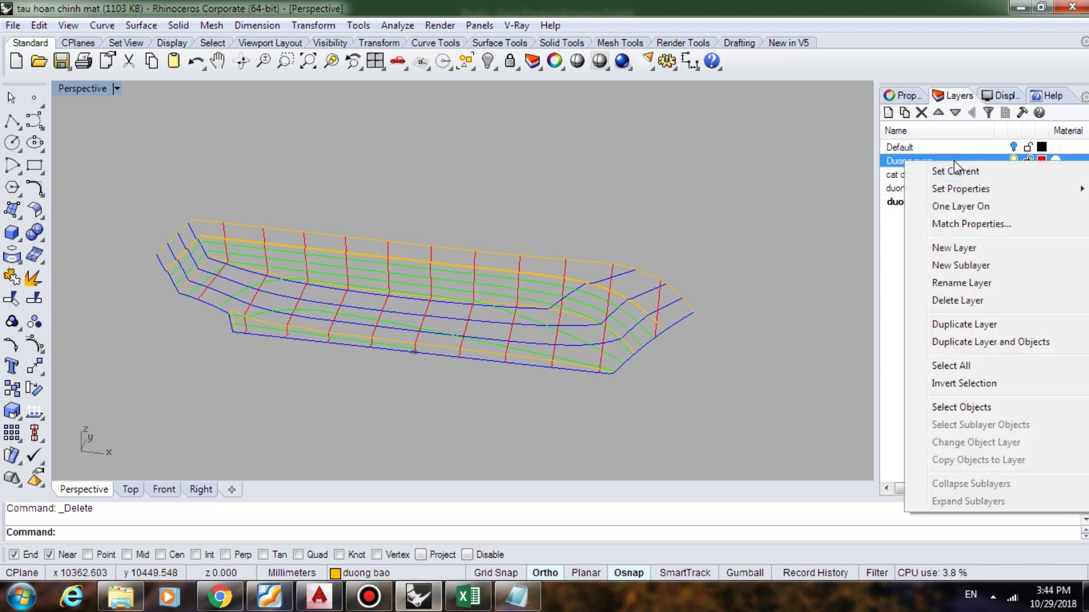
pyautogui.click(960, 409)
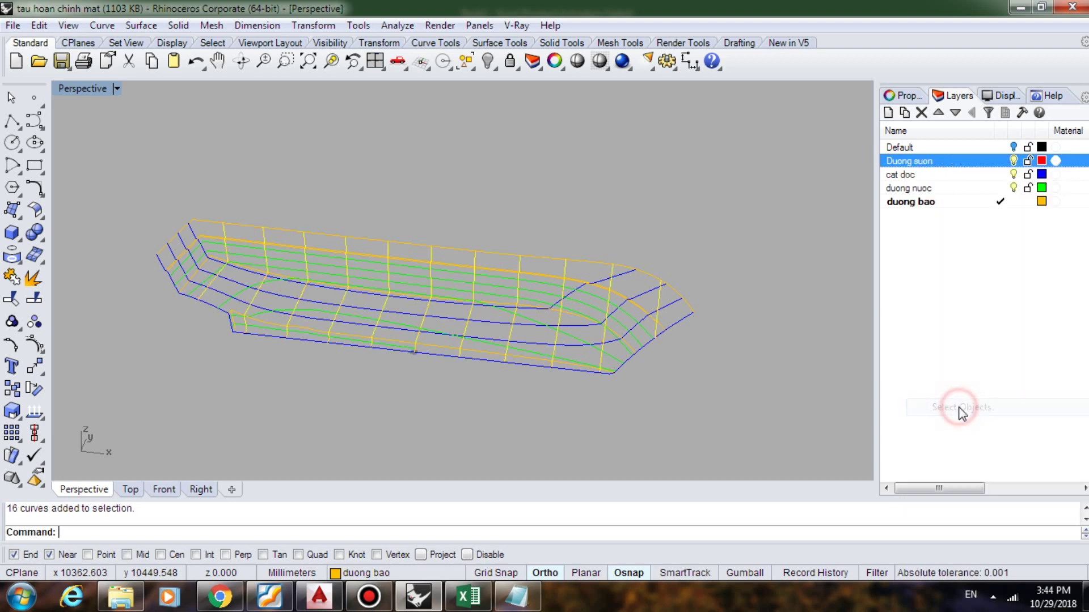
pyautogui.scroll(4, 274, 291)
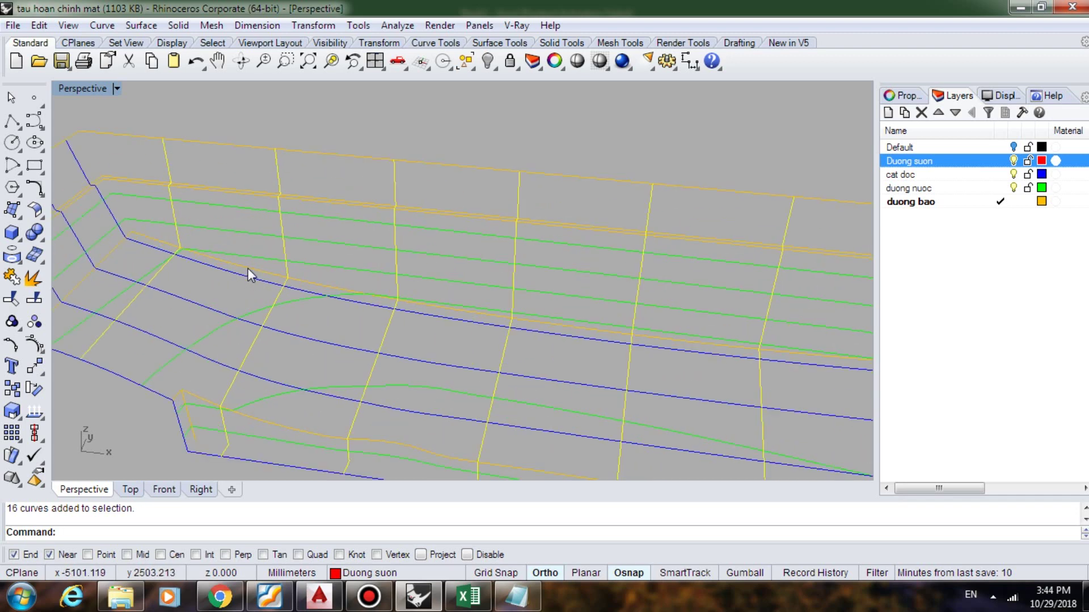
pyautogui.keyDown('shift'); pyautogui.click(253, 265); pyautogui.keyUp('shift')
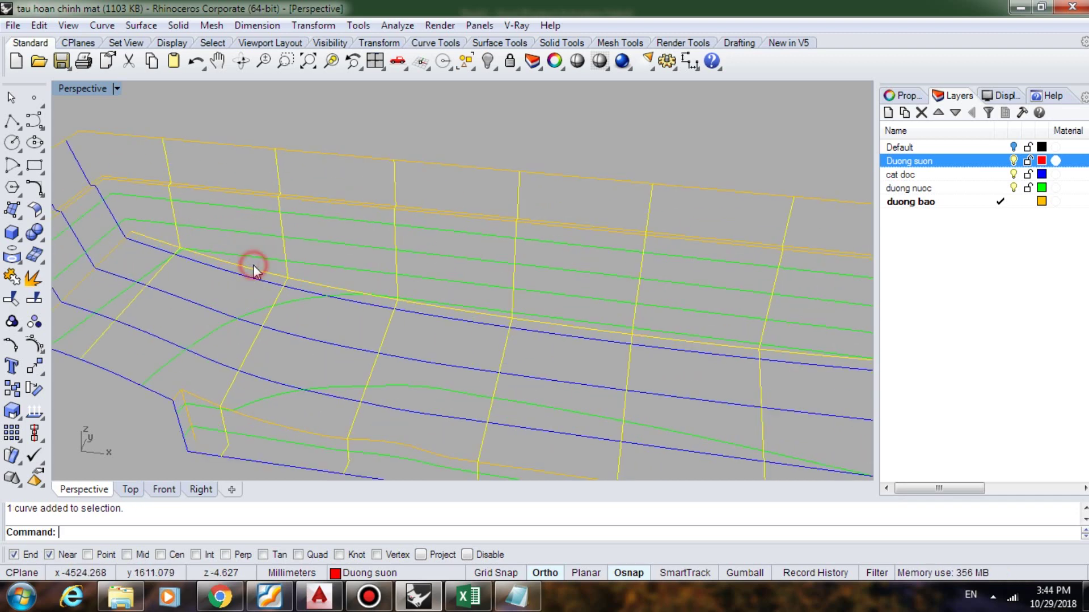
pyautogui.scroll(-3, 253, 264)
pyautogui.scroll(-2, 245, 270)
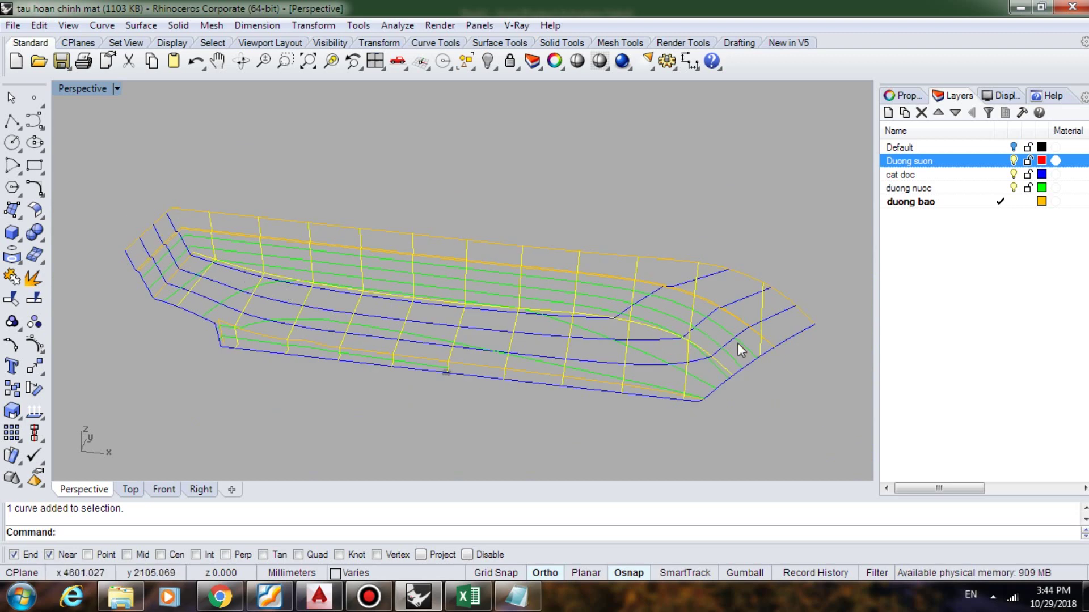
pyautogui.scroll(2, 754, 363)
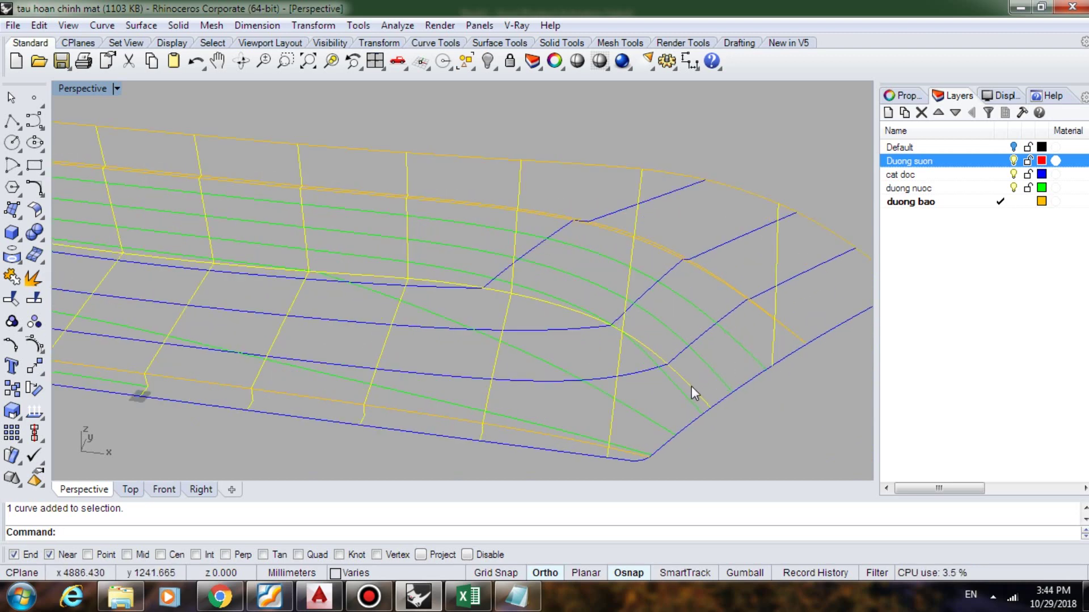
pyautogui.scroll(-1, 698, 387)
pyautogui.scroll(-1, 758, 357)
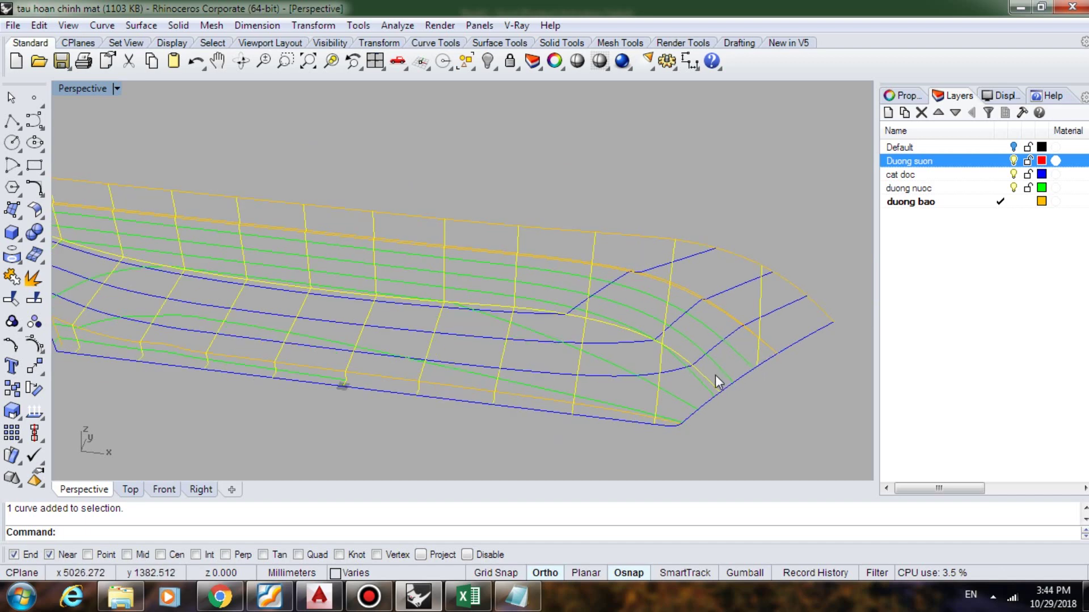
pyautogui.scroll(-1, 715, 378)
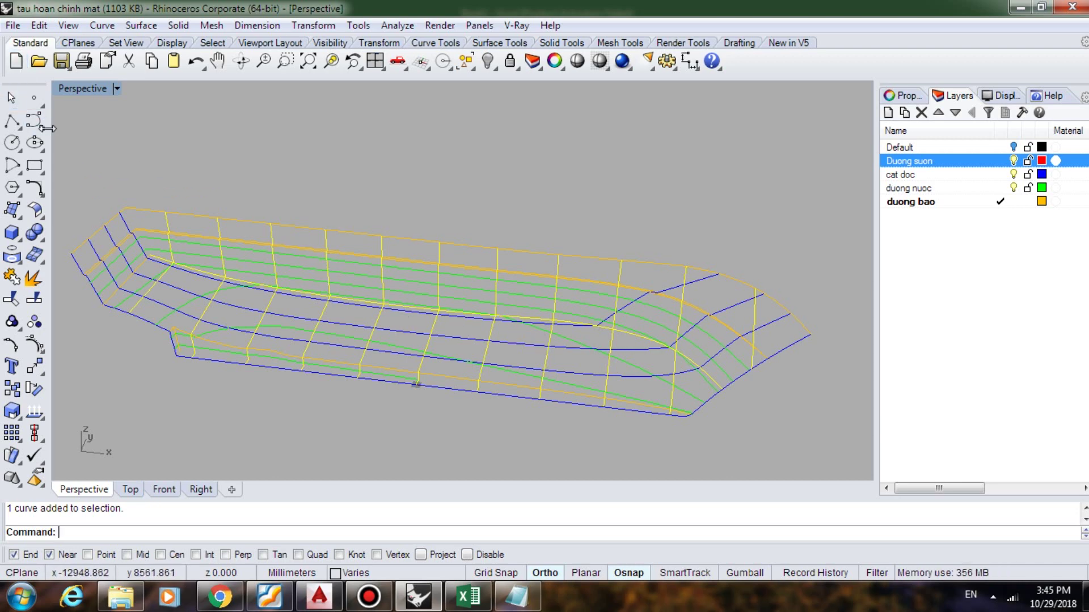
pyautogui.write('Intersect')
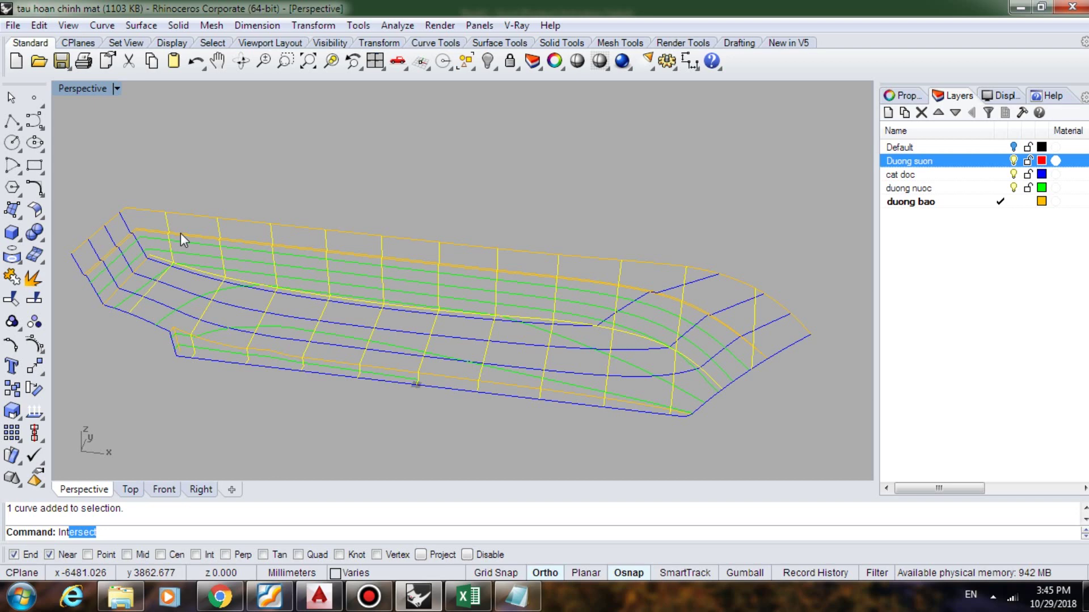
pyautogui.press('Return')
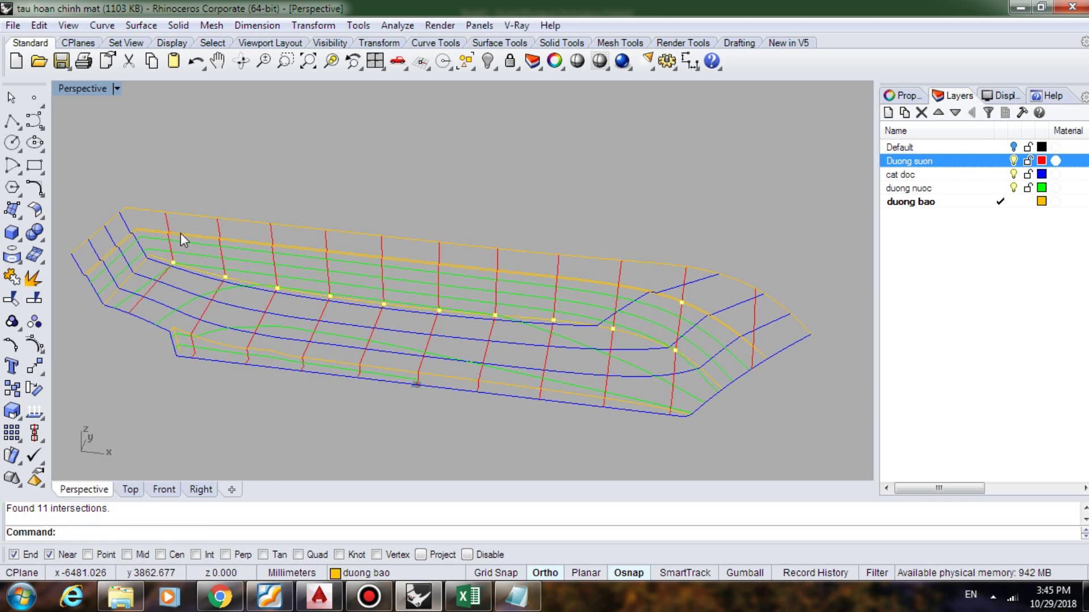
# Remove the stray intersection point above the chine near the bow from the point selection
pyautogui.scroll(2, 183, 278)
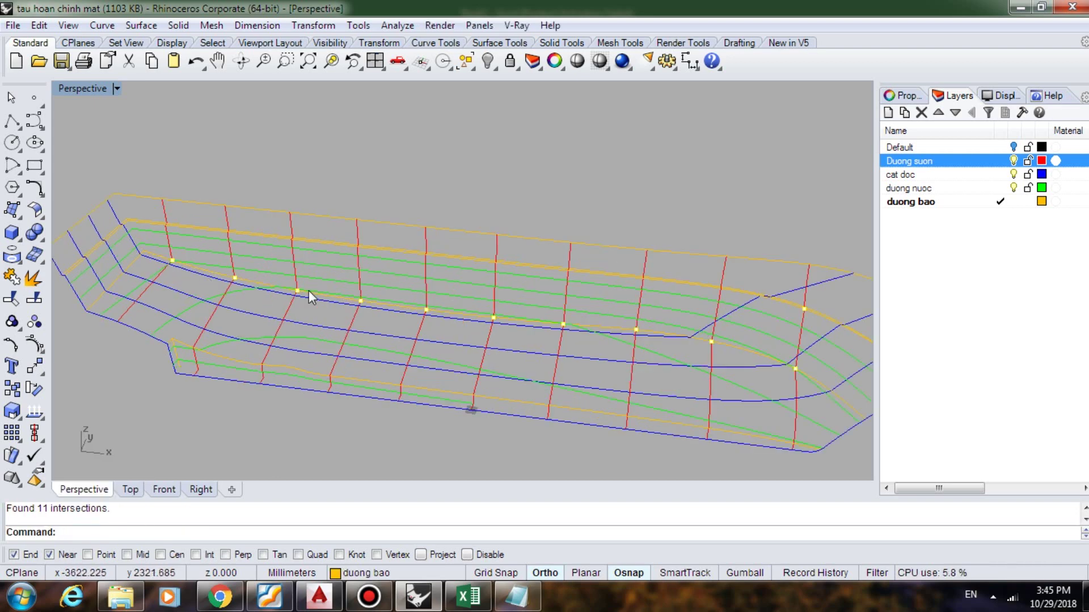
pyautogui.scroll(-1, 552, 340)
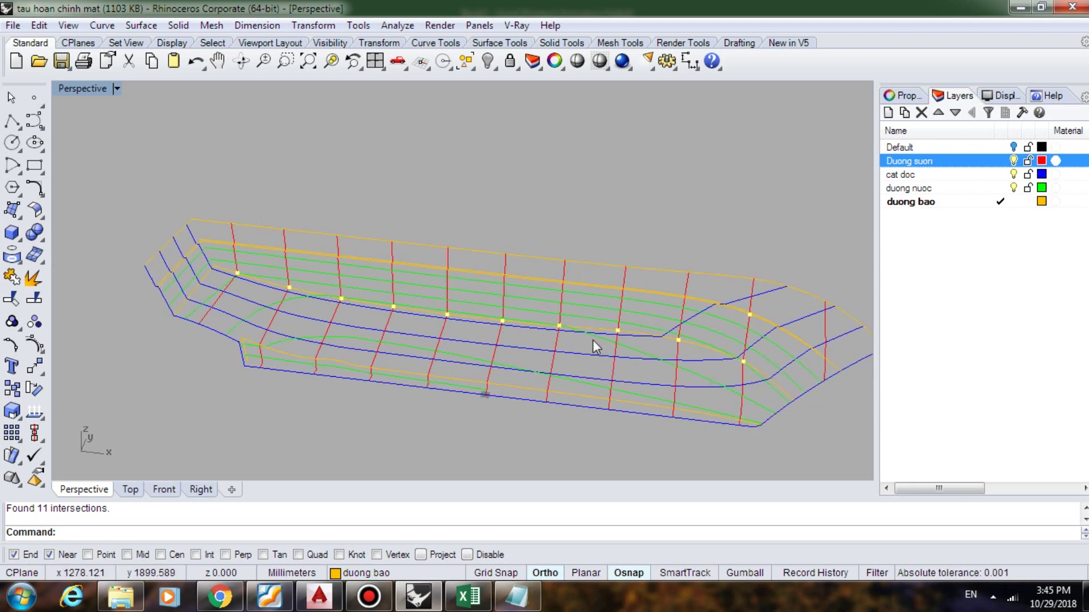
pyautogui.scroll(1, 736, 355)
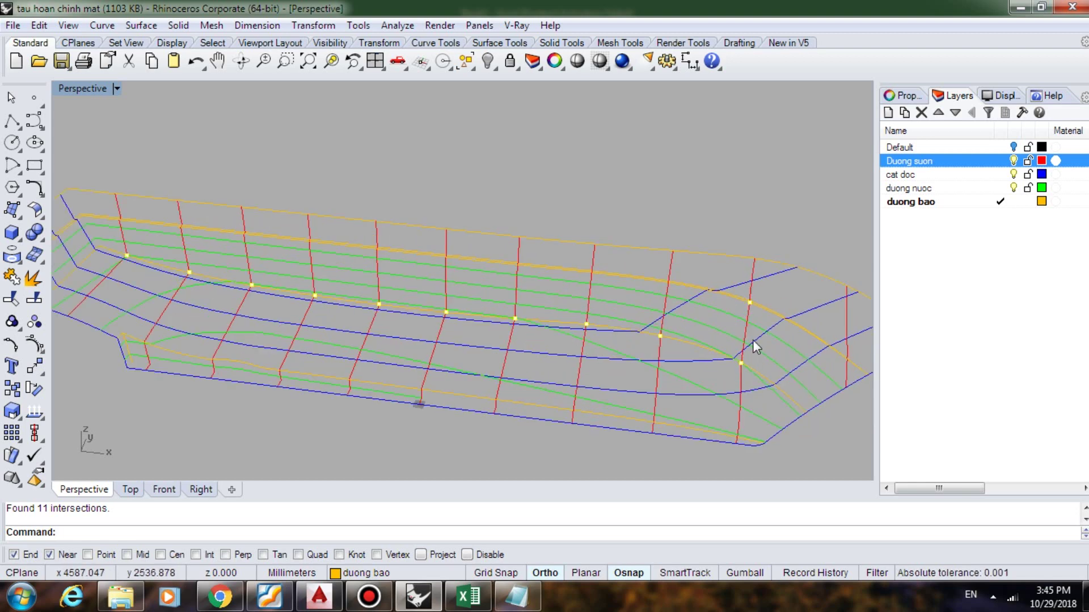
pyautogui.keyDown('ctrl'); pyautogui.click(750, 303); pyautogui.keyUp('ctrl')
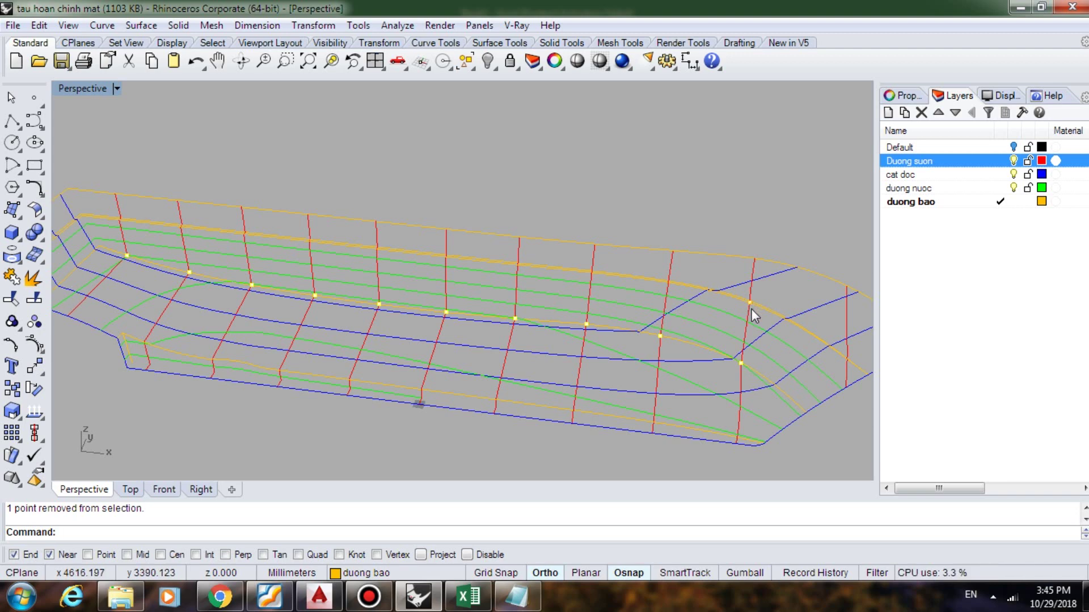
pyautogui.scroll(-2, 627, 298)
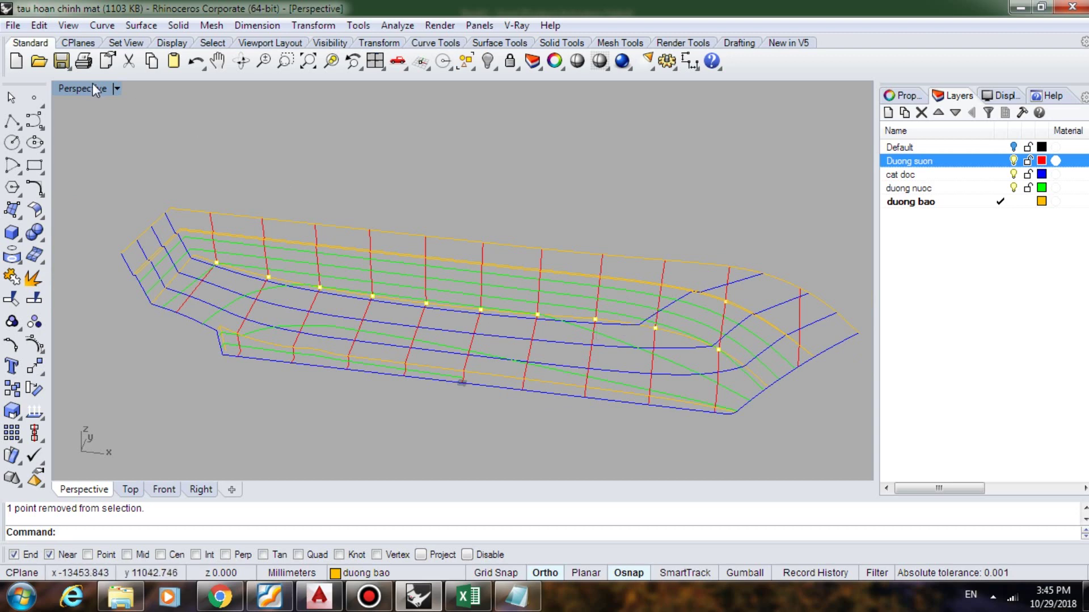
# Export the selected chine points as a tab-delimited Points text file named begoc in the Xuat 2D folder
pyautogui.click(12, 26)
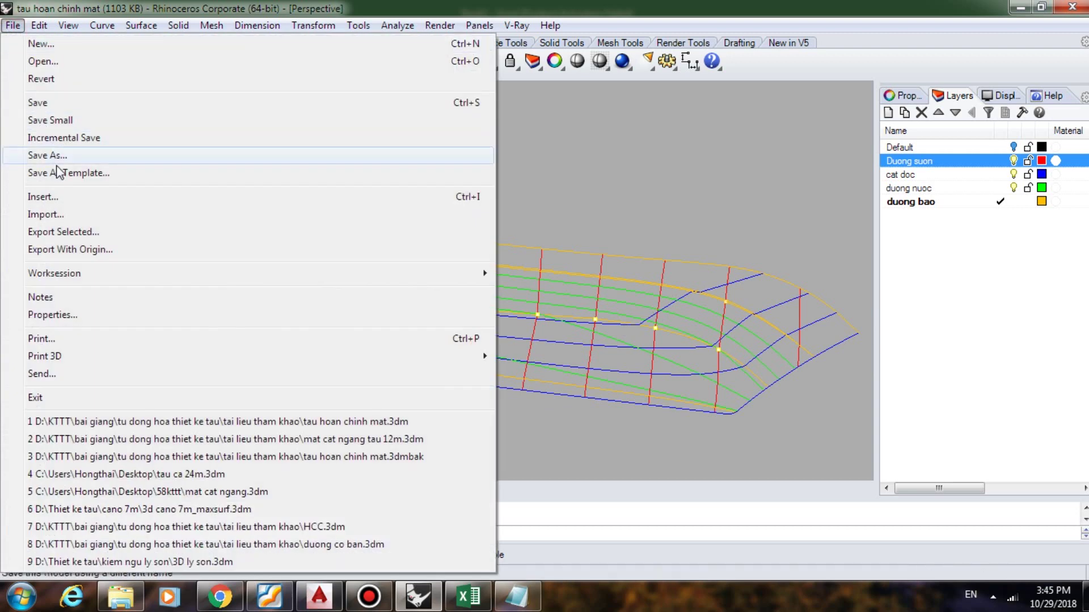
pyautogui.click(79, 233)
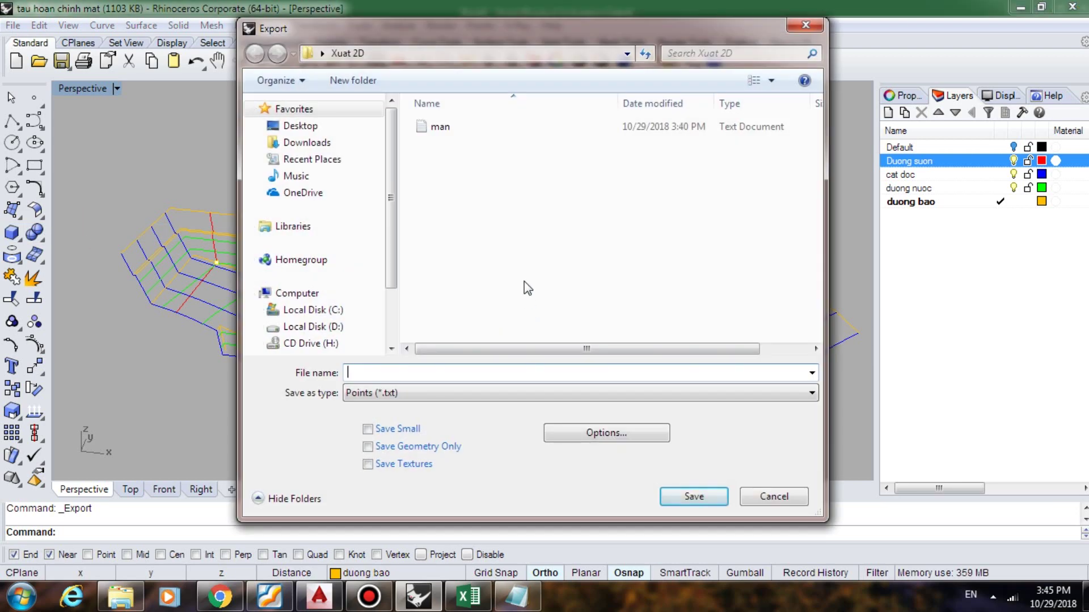
pyautogui.write('begoc')
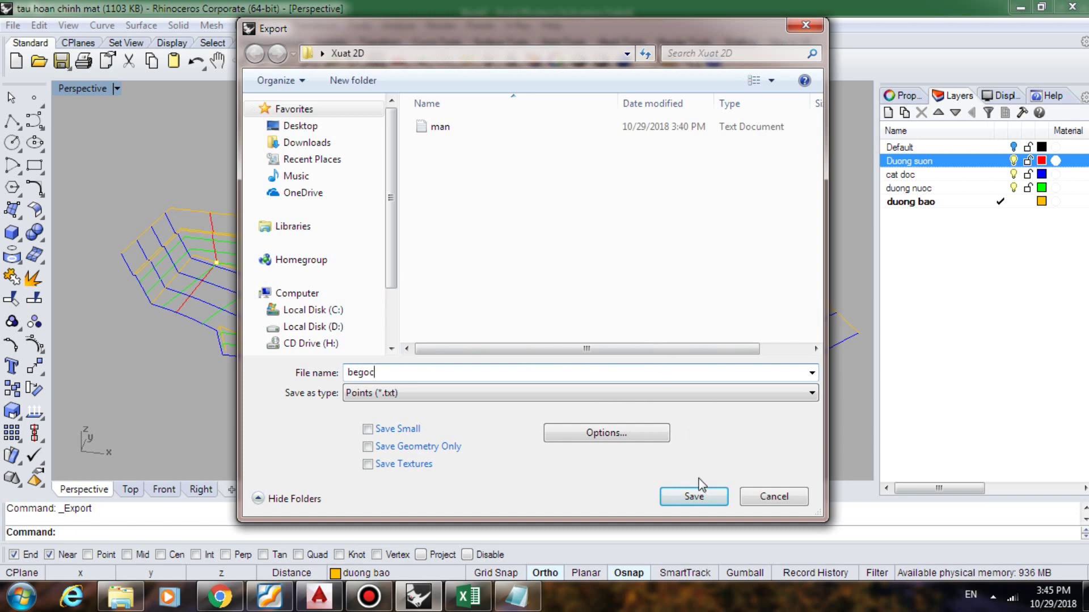
pyautogui.click(696, 496)
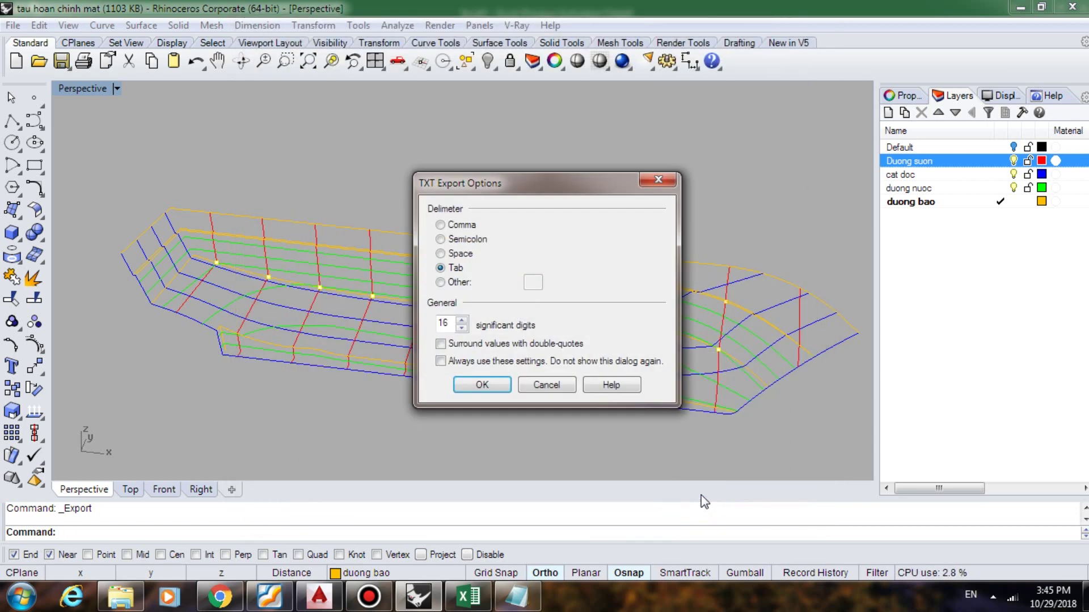
pyautogui.click(482, 385)
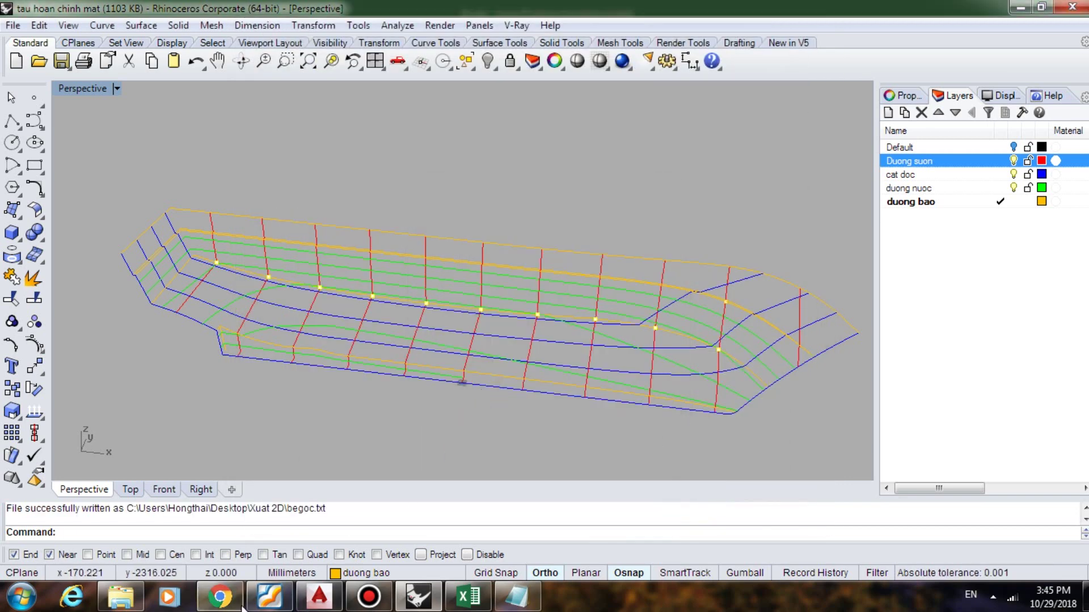
# Close the old Notepad window and open the exported begoc text file from the Xuat 2D folder
pyautogui.rightClick(516, 597)
pyautogui.click(547, 556)
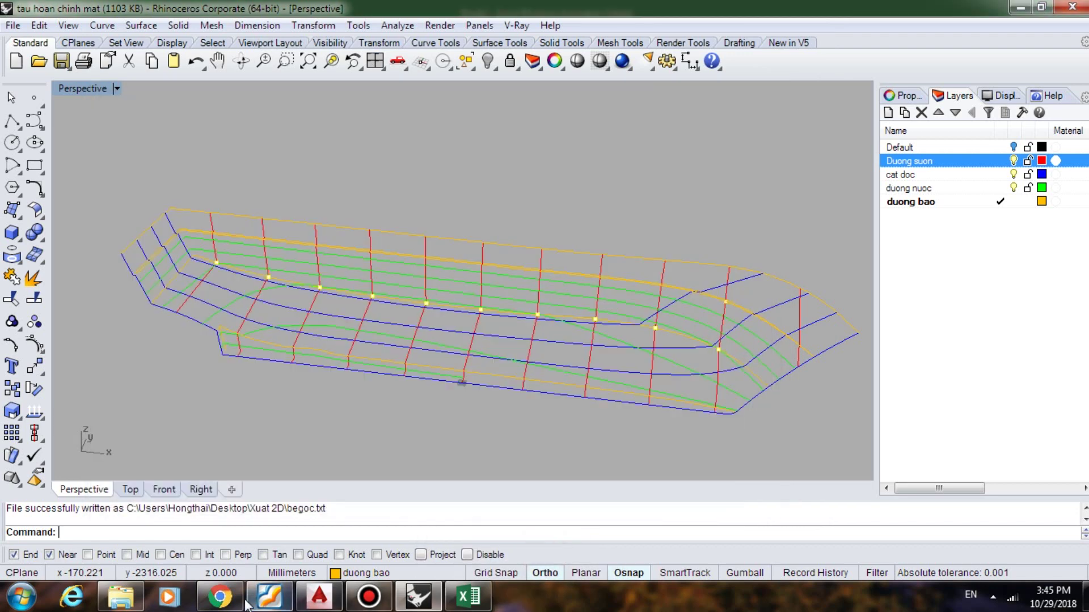
pyautogui.click(121, 596)
pyautogui.click(243, 406)
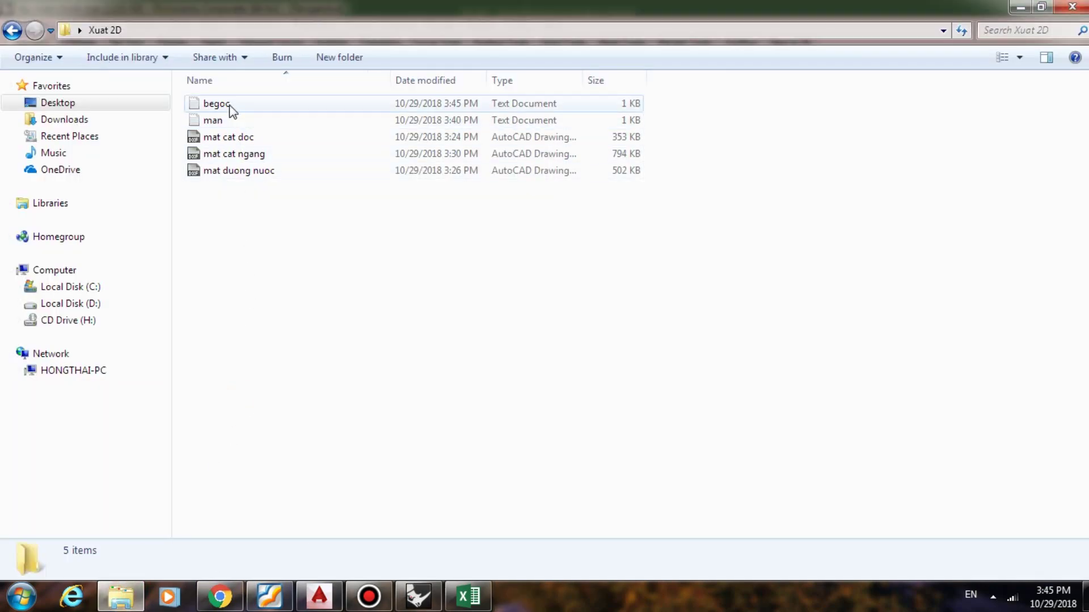
pyautogui.doubleClick(230, 105)
# Copy all point coordinates from begoc into the Excel sheet, starting at G18 under the x, y and z labels
pyautogui.click(269, 172)
pyautogui.hotkey('ctrl', 'a')
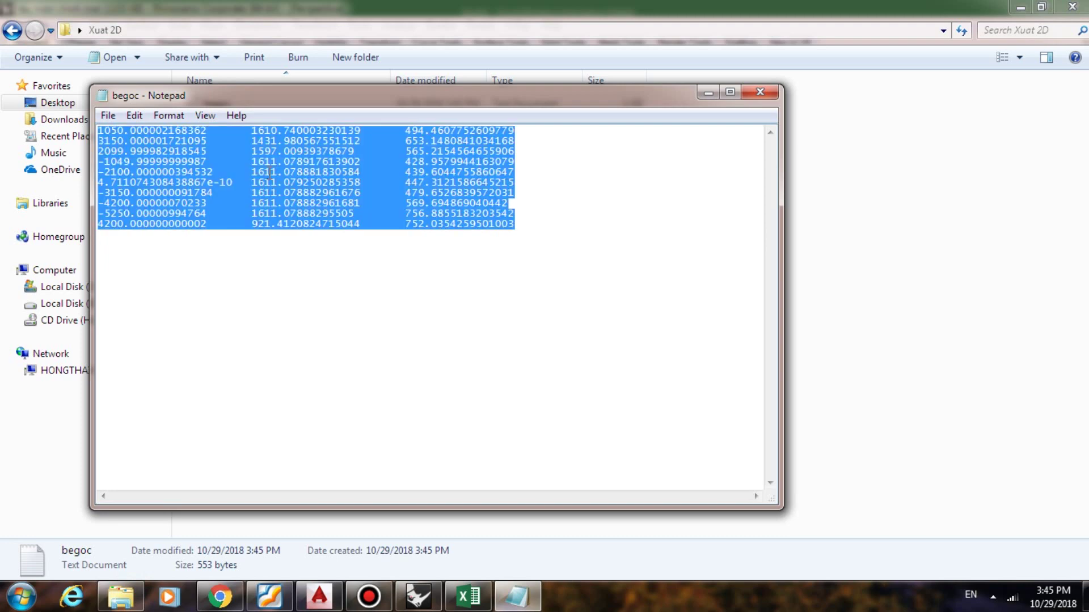
pyautogui.click(468, 596)
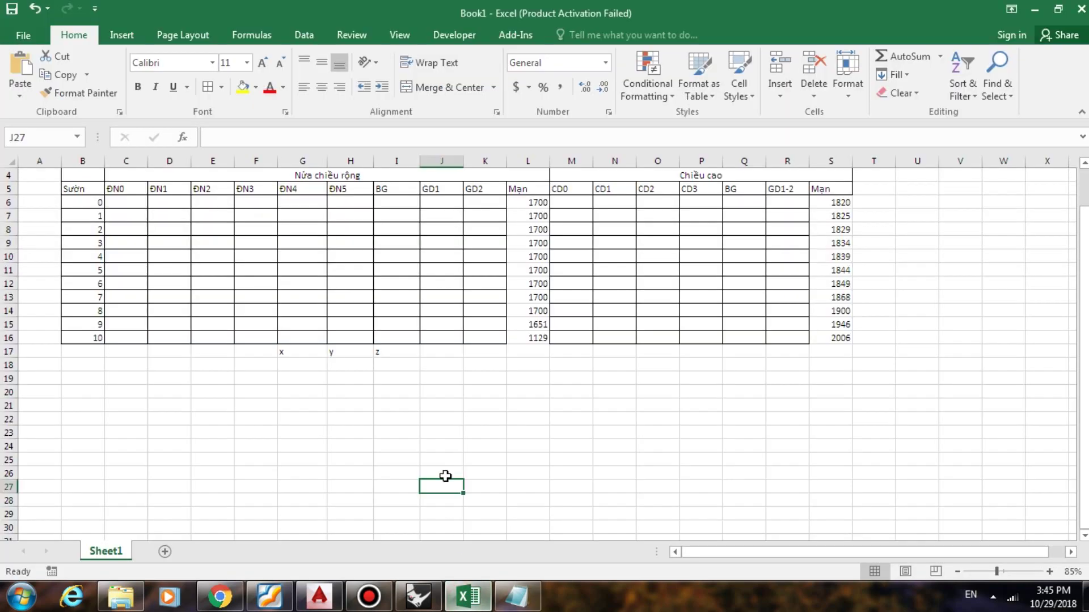
pyautogui.click(293, 369)
pyautogui.hotkey('ctrl', 'v')
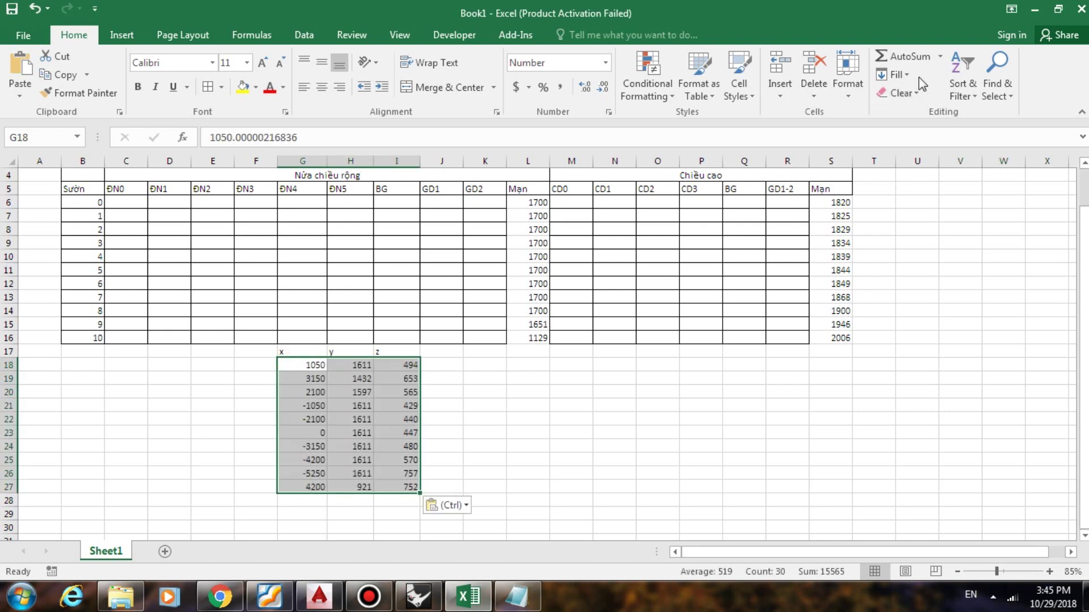
pyautogui.click(973, 100)
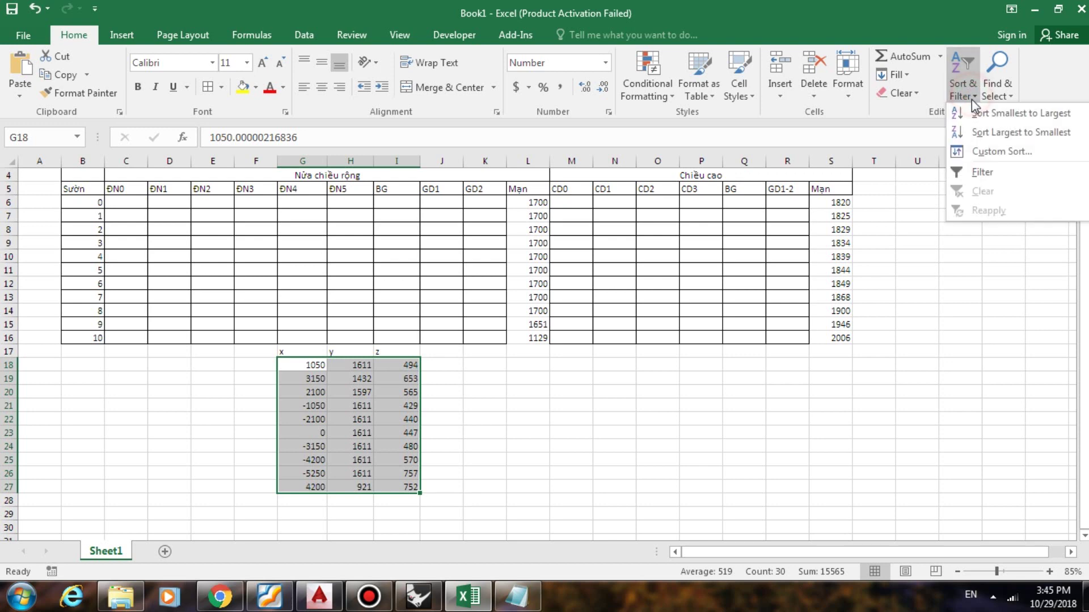
pyautogui.click(987, 147)
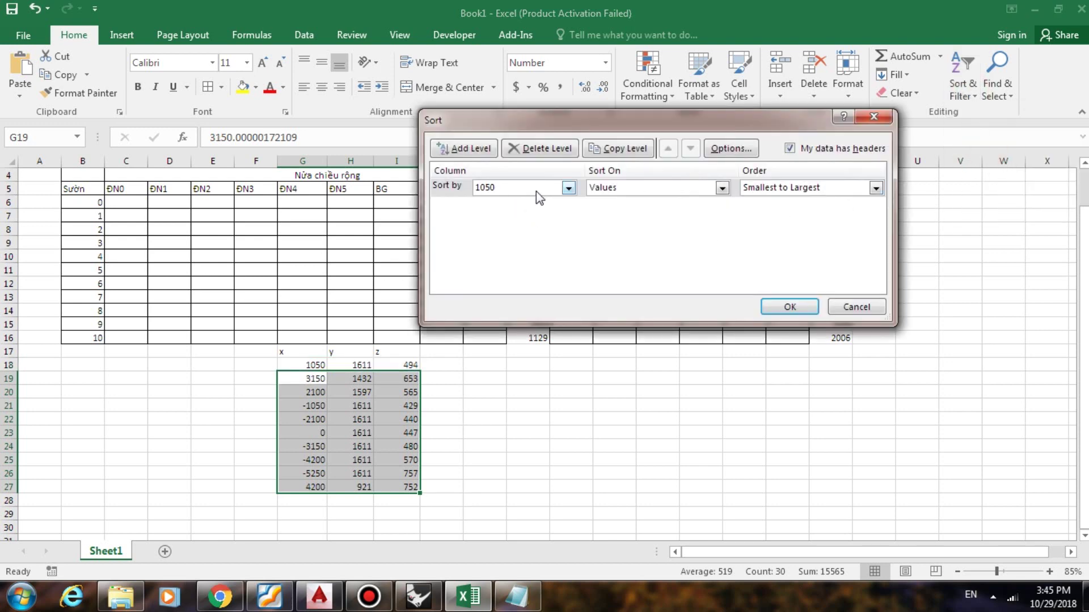
pyautogui.click(872, 306)
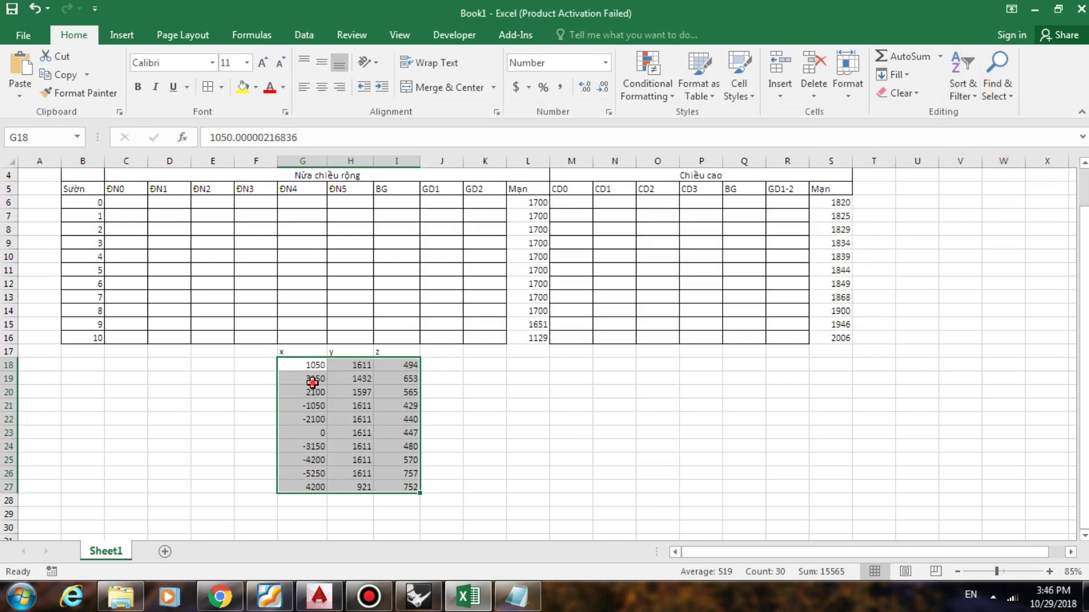
# Sort the coordinate block G17:I27, with its header row included, by x values from smallest to largest
pyautogui.click(311, 382)
pyautogui.moveTo(306, 351); pyautogui.dragTo(384, 489)
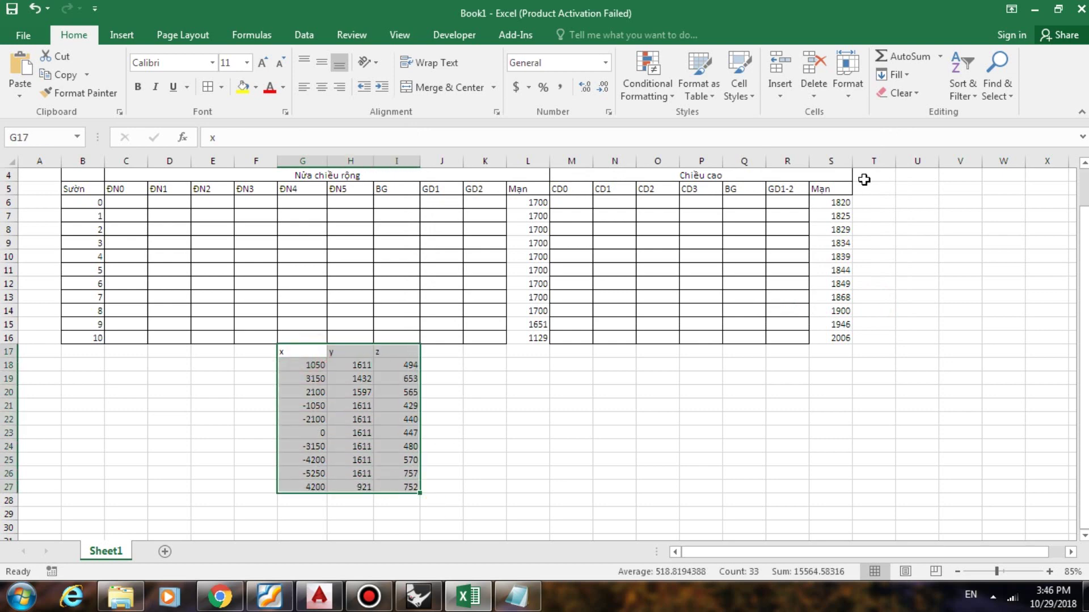
pyautogui.click(963, 94)
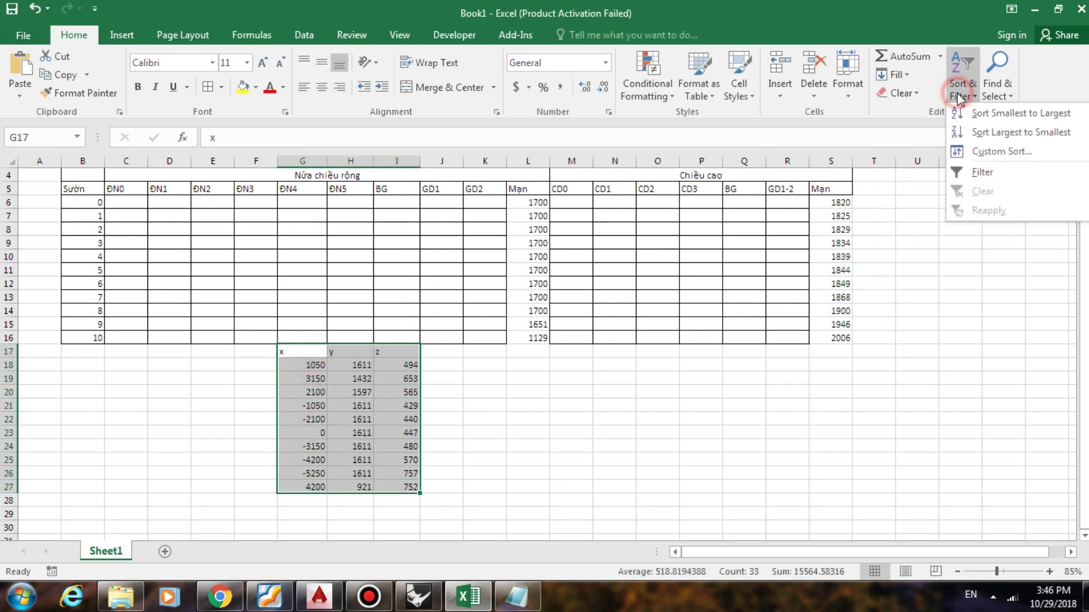
pyautogui.click(990, 151)
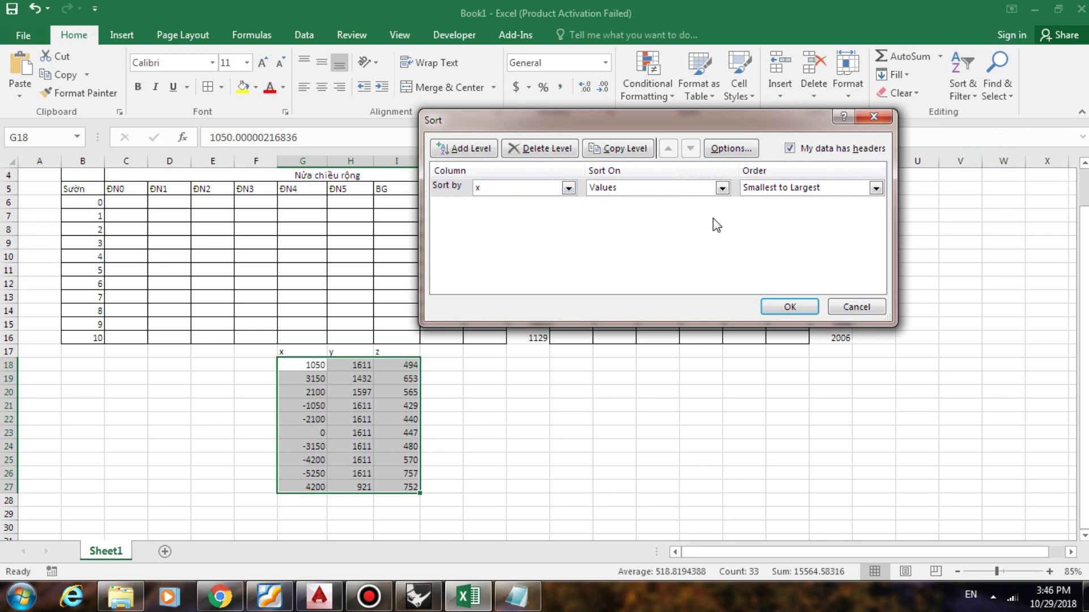
pyautogui.click(789, 306)
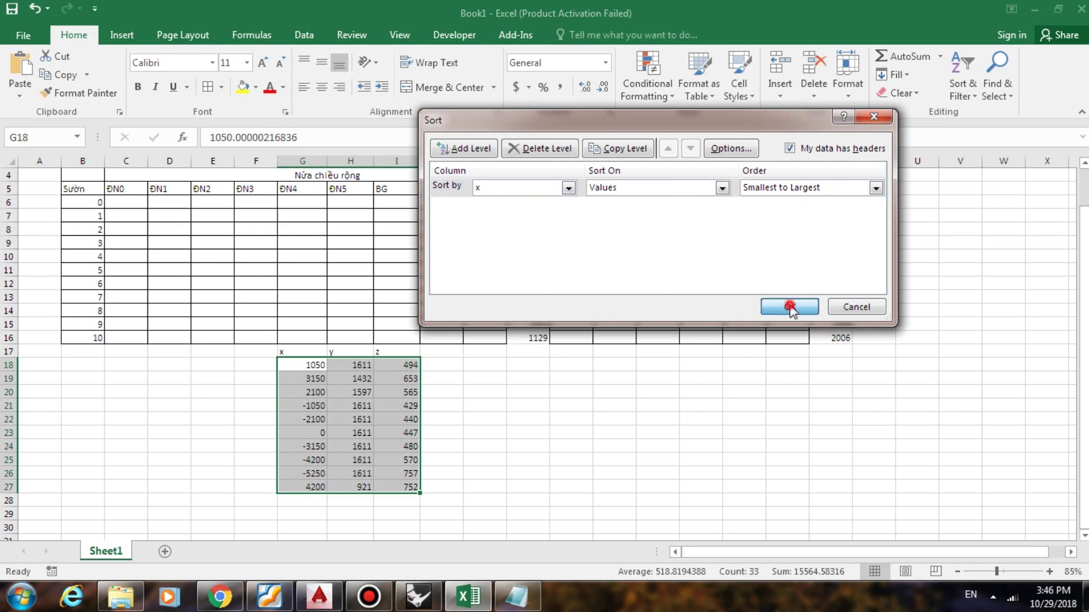
pyautogui.click(455, 444)
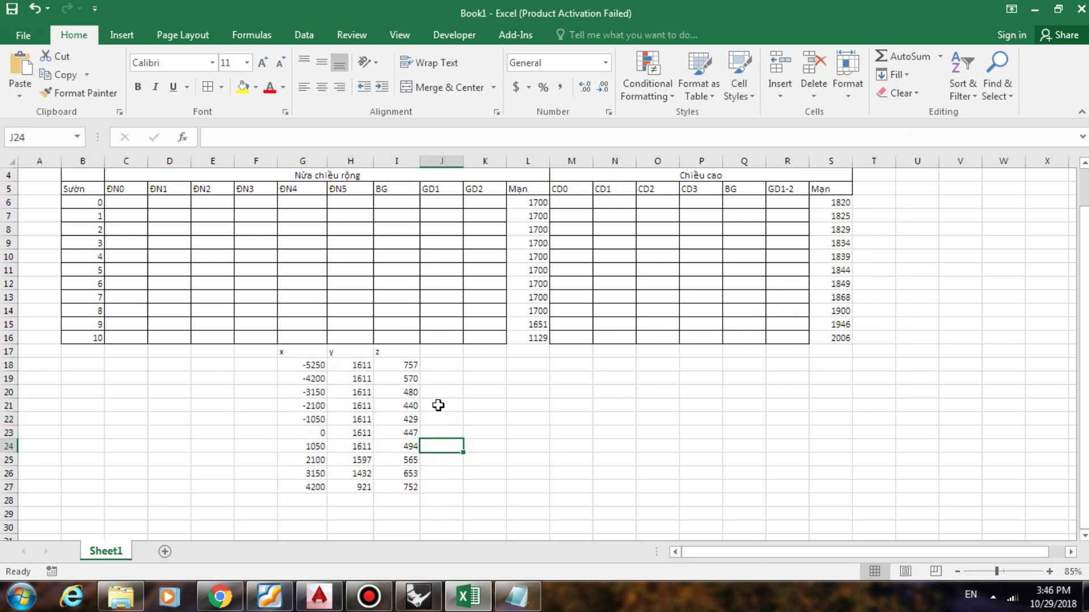
# Check the sorted x coordinates in G18:G27 one by one against the frame order
pyautogui.click(315, 366)
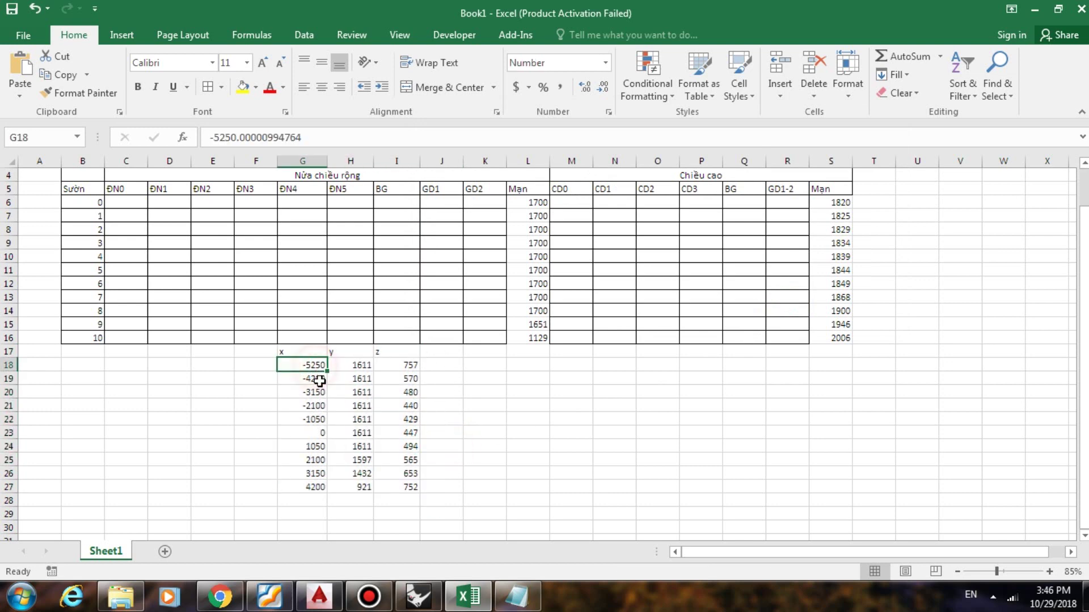
pyautogui.click(320, 380)
pyautogui.click(318, 392)
pyautogui.click(317, 405)
pyautogui.click(318, 419)
pyautogui.click(318, 433)
pyautogui.click(316, 445)
pyautogui.click(317, 460)
pyautogui.click(314, 473)
pyautogui.click(316, 488)
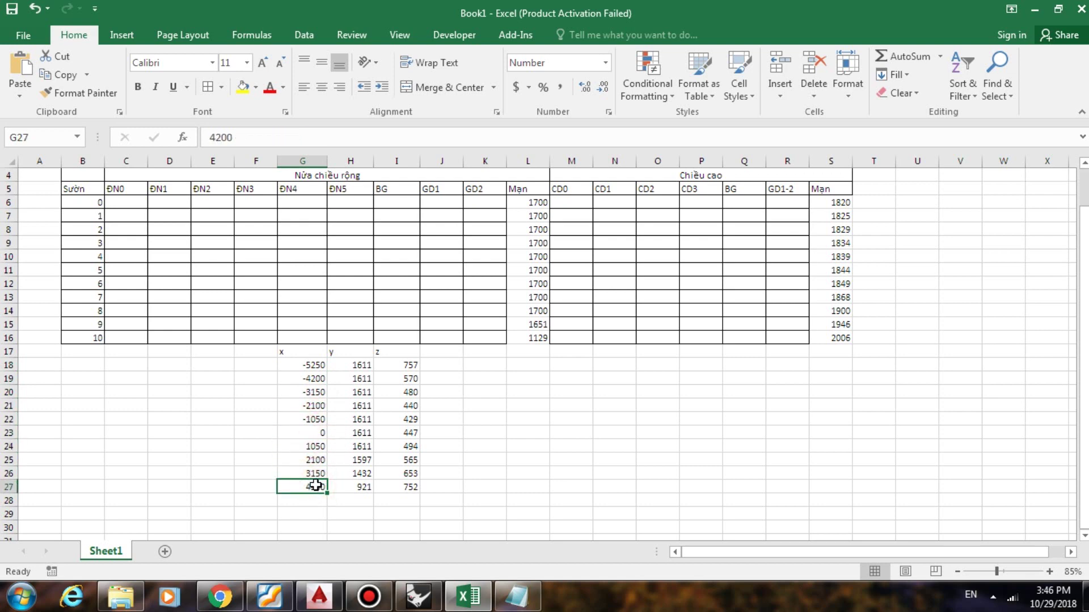
# Copy the y values in H18:H27 into the half-breadth BG column, starting at I6 for frame 0
pyautogui.moveTo(358, 367); pyautogui.dragTo(359, 486)
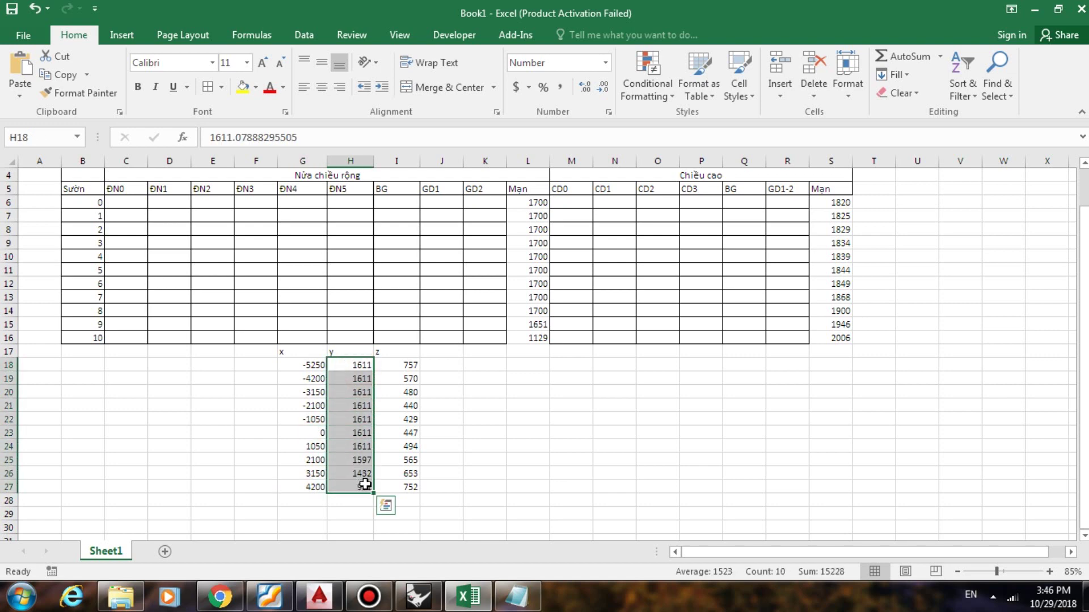
pyautogui.hotkey('ctrl', 'c')
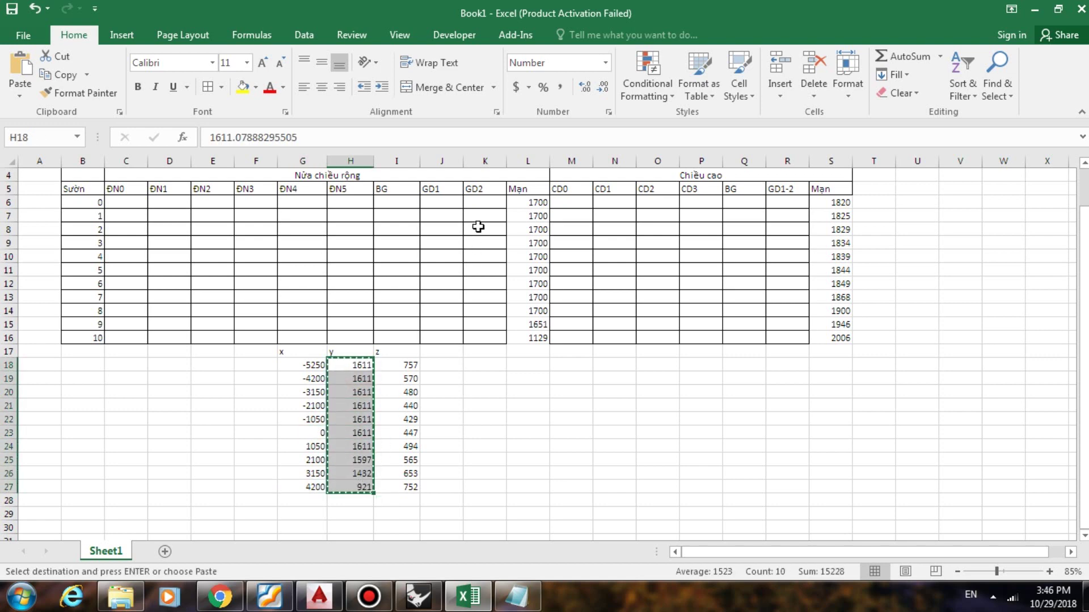
pyautogui.click(396, 199)
pyautogui.hotkey('ctrl', 'v')
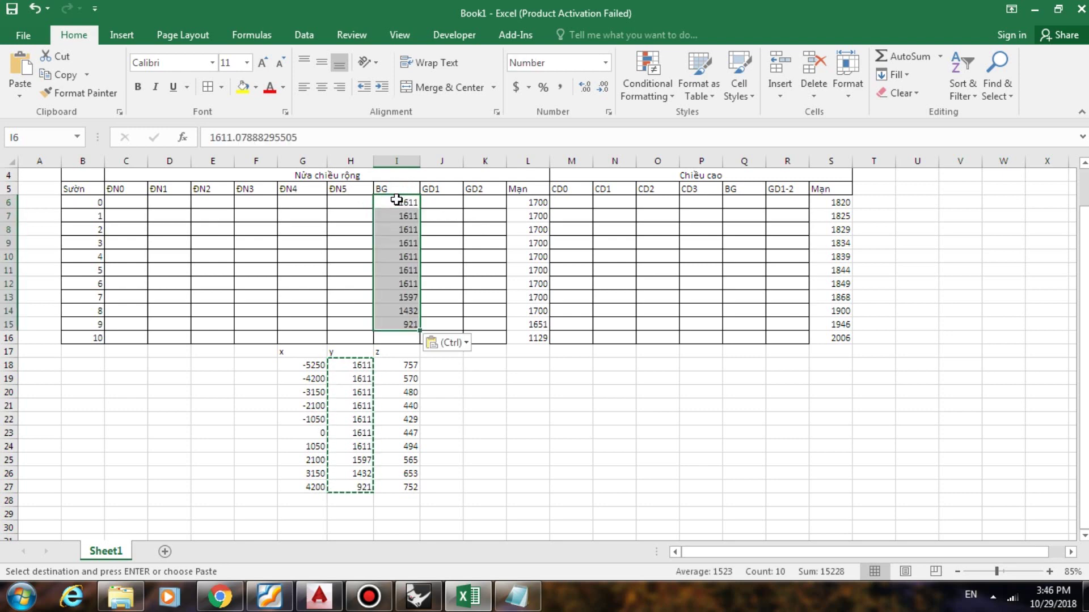
# Copy the z values in I18:I27 into the height BG column, starting at Q6 for frame 0
pyautogui.moveTo(406, 370); pyautogui.dragTo(406, 489)
pyautogui.hotkey('ctrl', 'c')
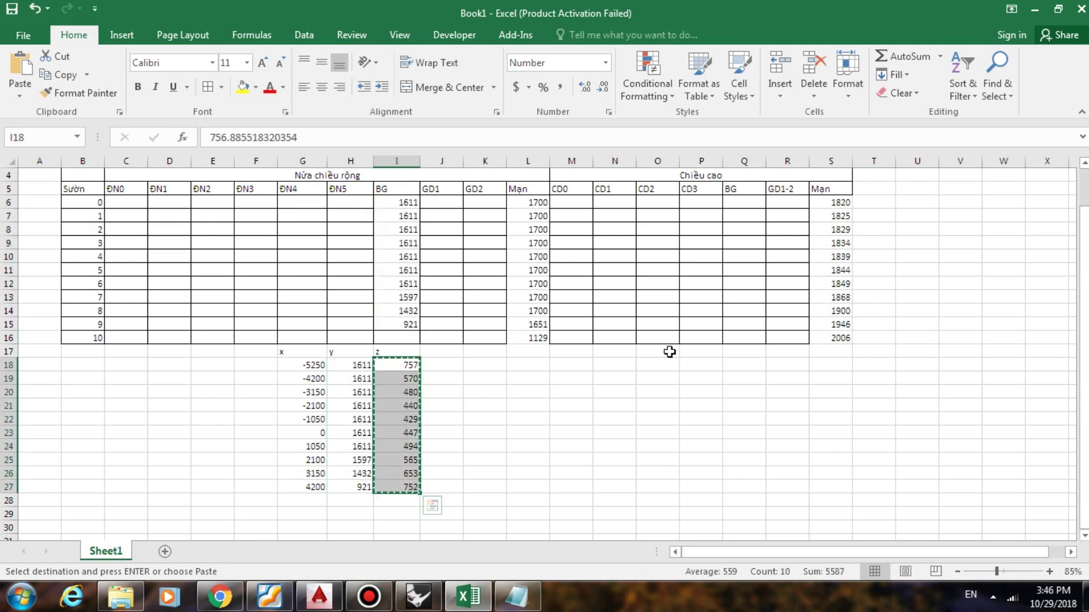
pyautogui.click(739, 203)
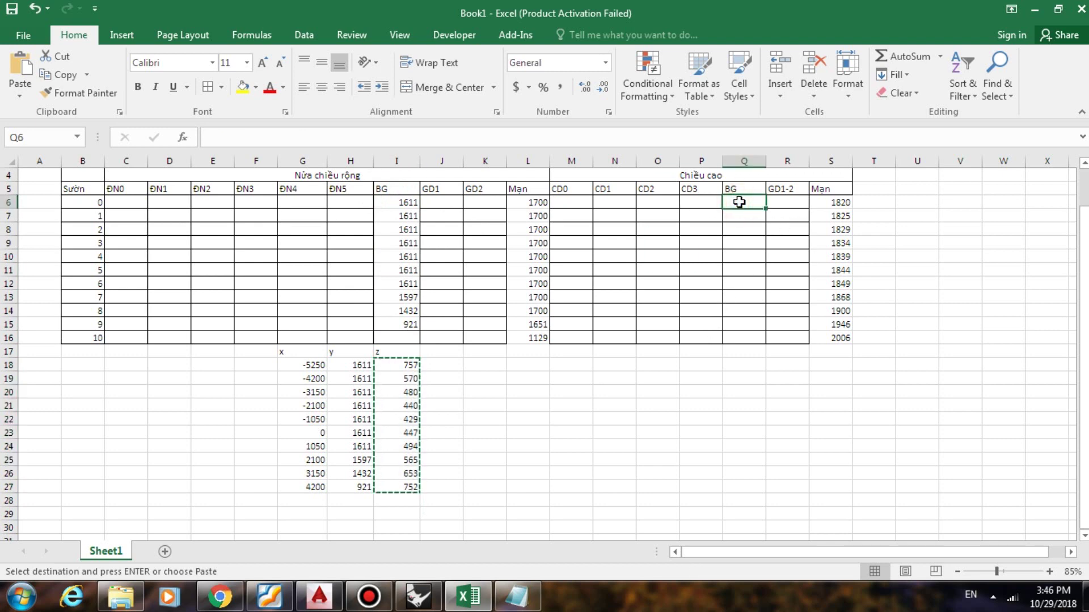
pyautogui.hotkey('ctrl', 'v')
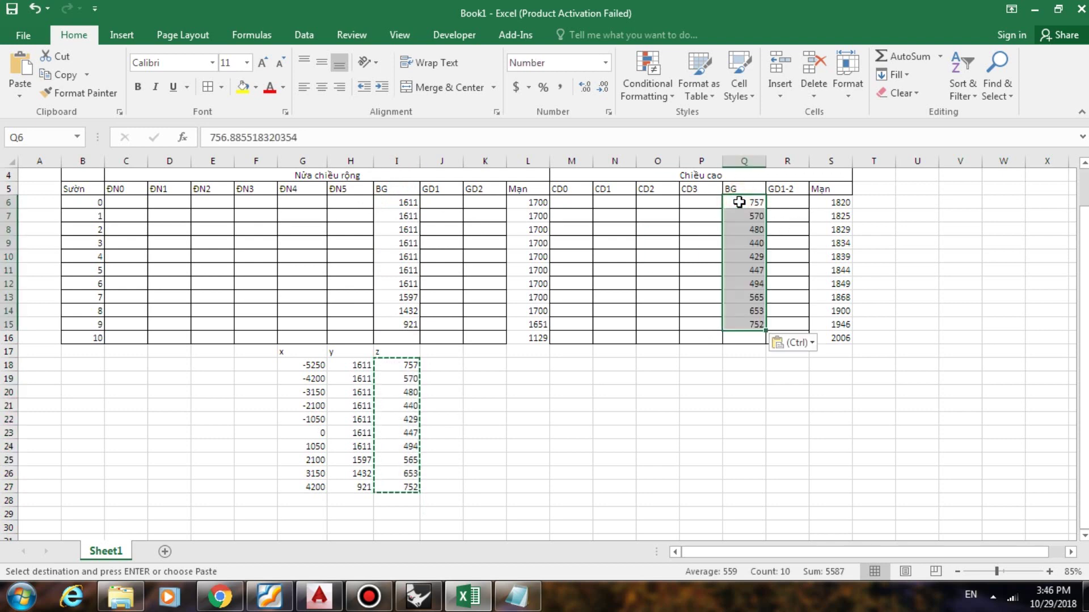
pyautogui.click(739, 350)
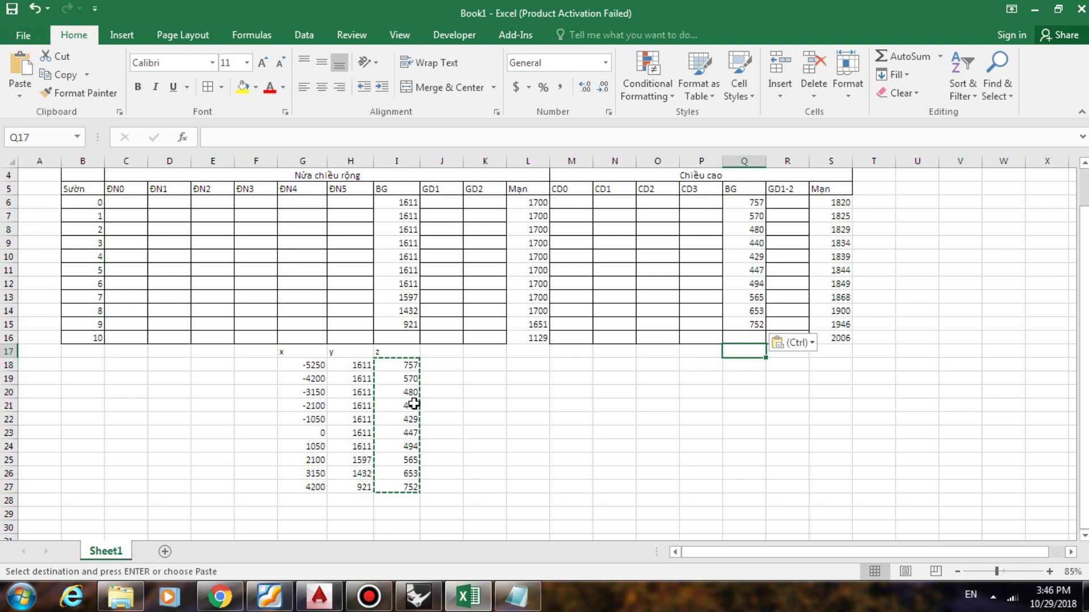
# Clear the chine coordinates in G18:I27, keeping the x, y and z labels above them
pyautogui.moveTo(317, 366); pyautogui.dragTo(397, 498)
pyautogui.press('Delete')
pyautogui.click(400, 451)
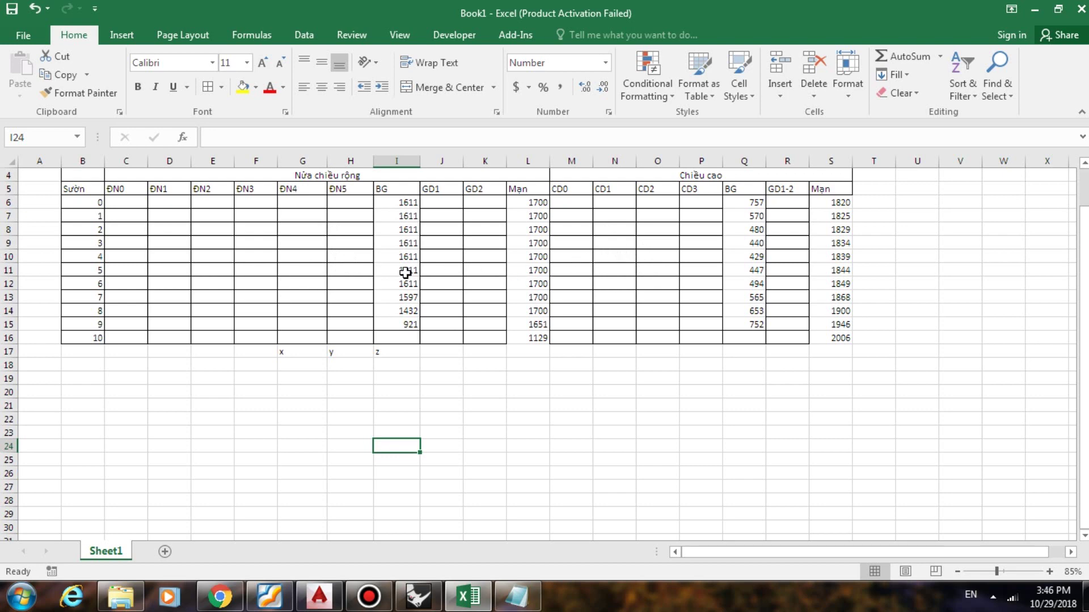
pyautogui.click(258, 205)
pyautogui.click(284, 204)
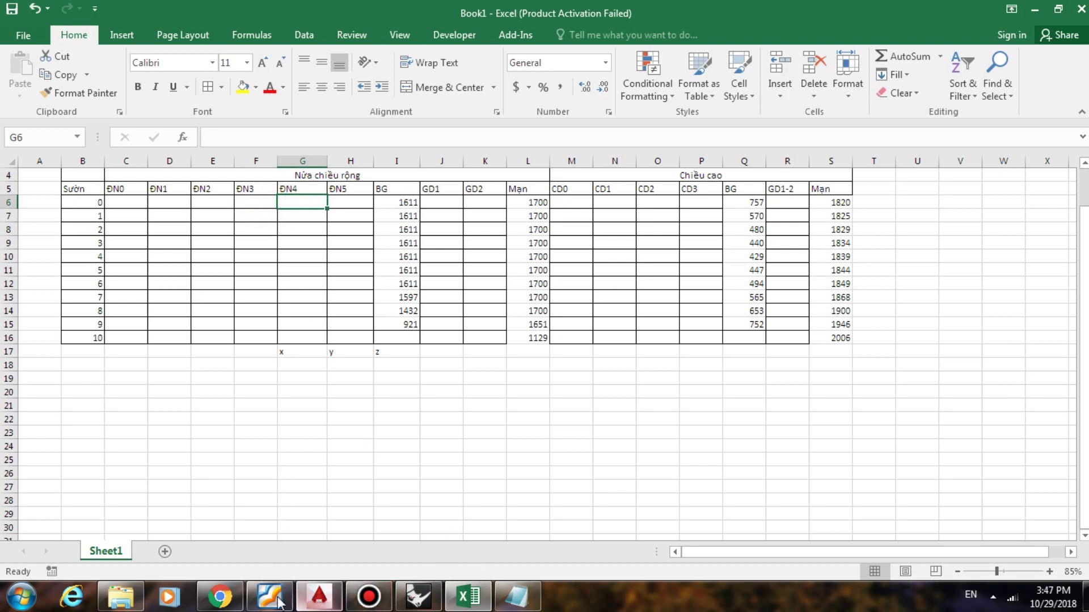
# Switch to Rhinoceros and delete the selected chine intersection points from the hull model
pyautogui.click(418, 596)
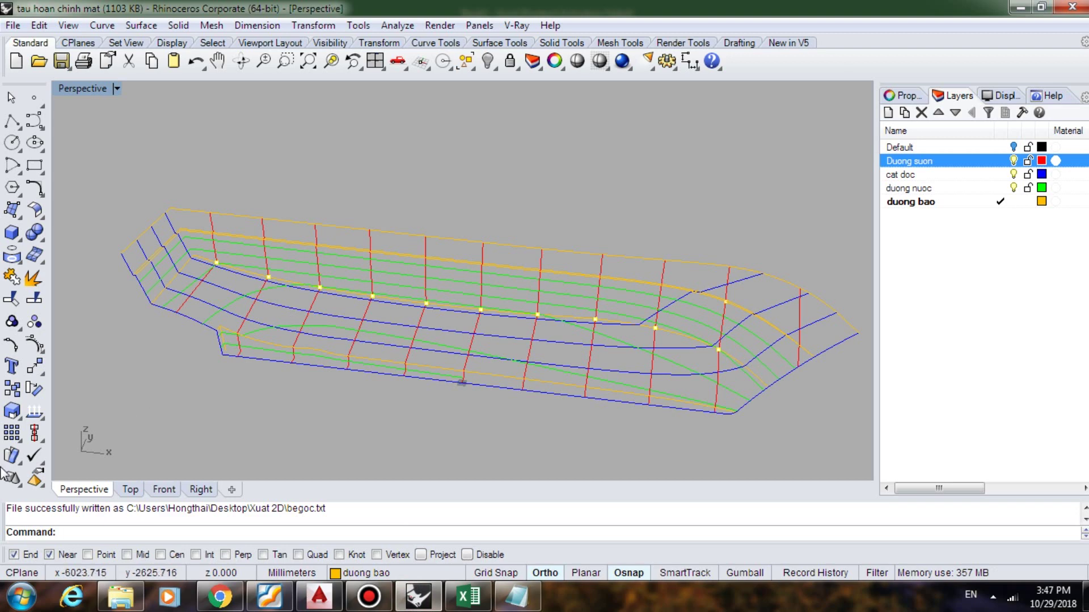
pyautogui.press('Delete')
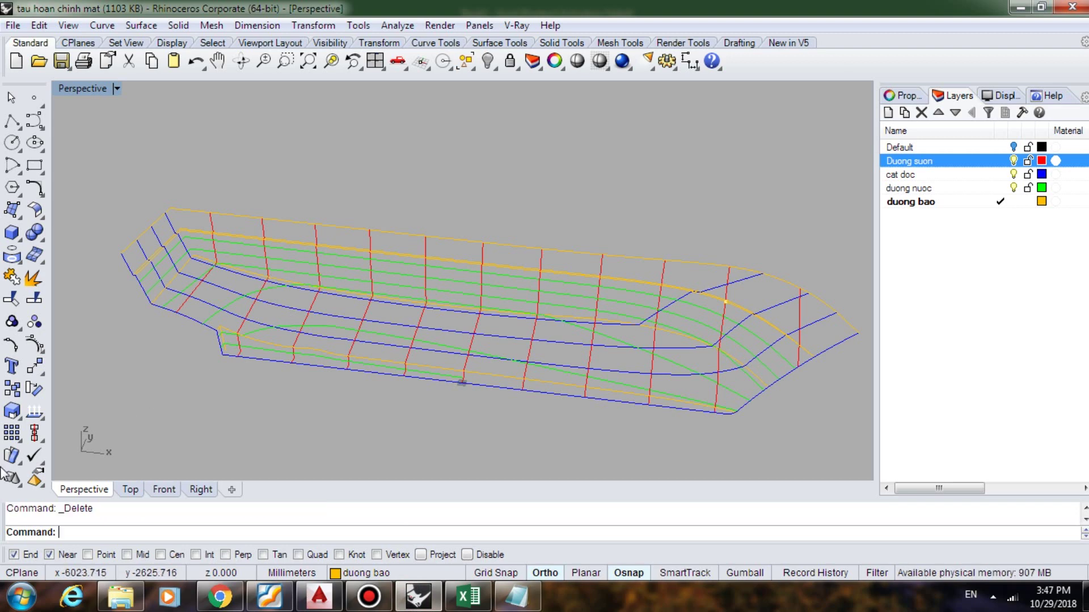
pyautogui.scroll(4, 726, 301)
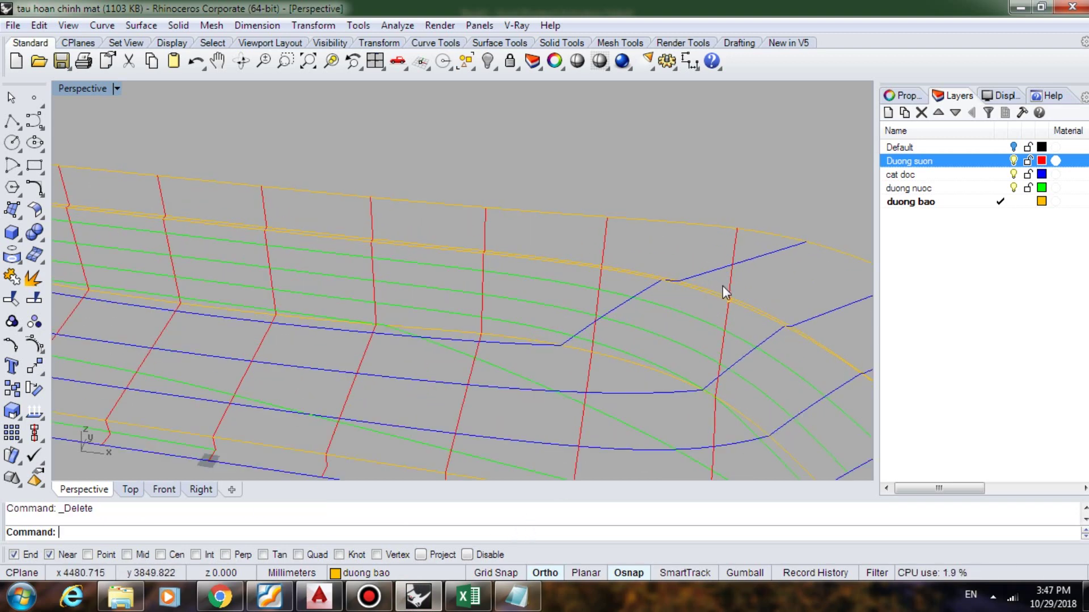
pyautogui.click(731, 301)
pyautogui.click(774, 343)
pyautogui.scroll(-5, 567, 309)
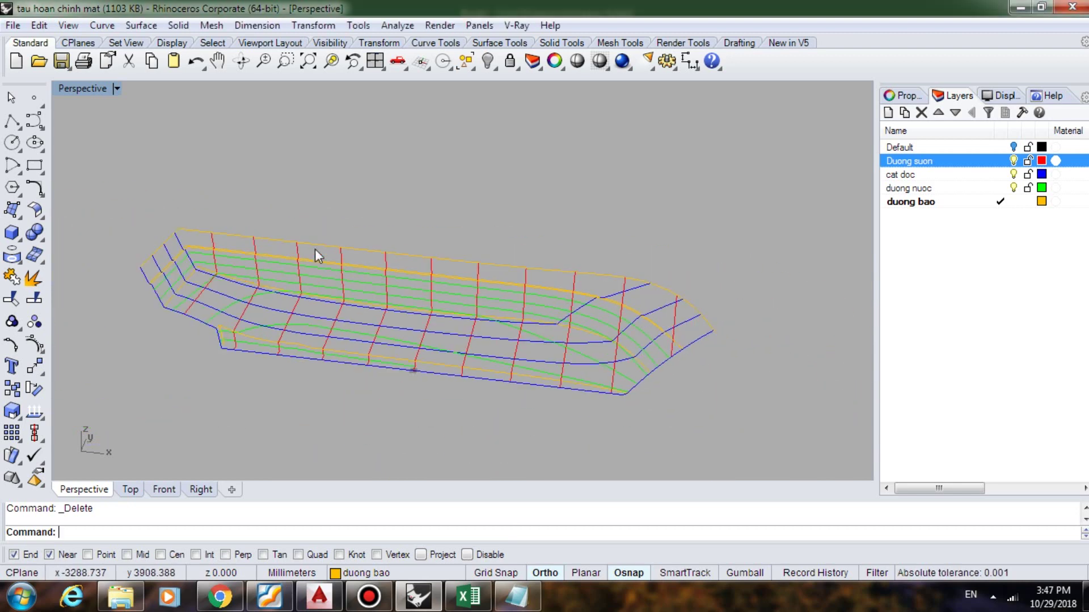
# Create intersection points between all frame curves on the Duong suon layer and the second-highest green waterline using Intersect
pyautogui.rightClick(930, 161)
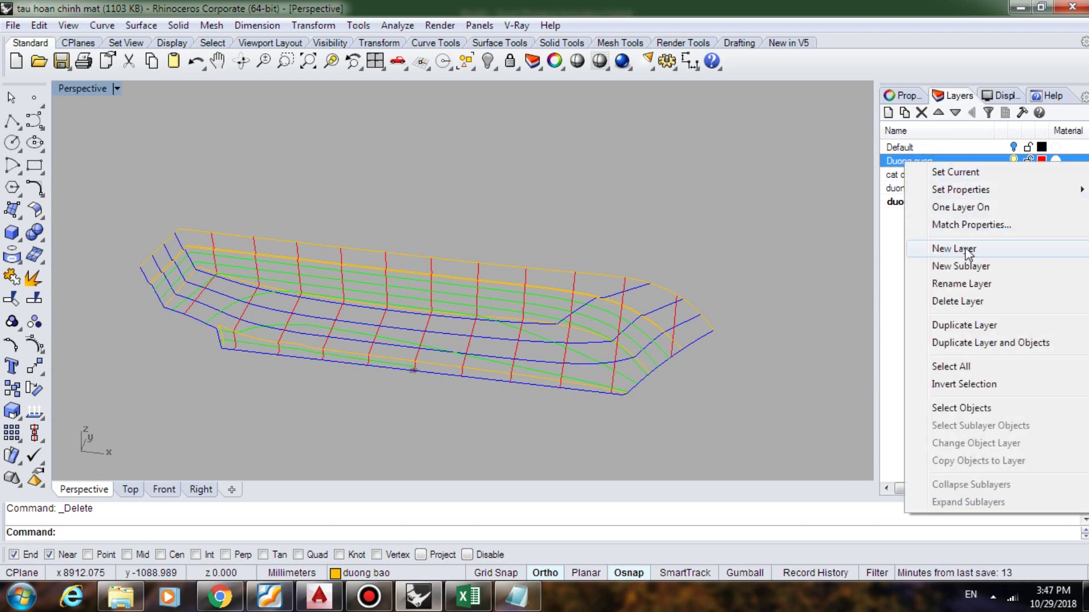
pyautogui.click(962, 410)
pyautogui.scroll(3, 224, 261)
pyautogui.scroll(1, 224, 267)
pyautogui.keyDown('shift'); pyautogui.click(224, 273); pyautogui.keyUp('shift')
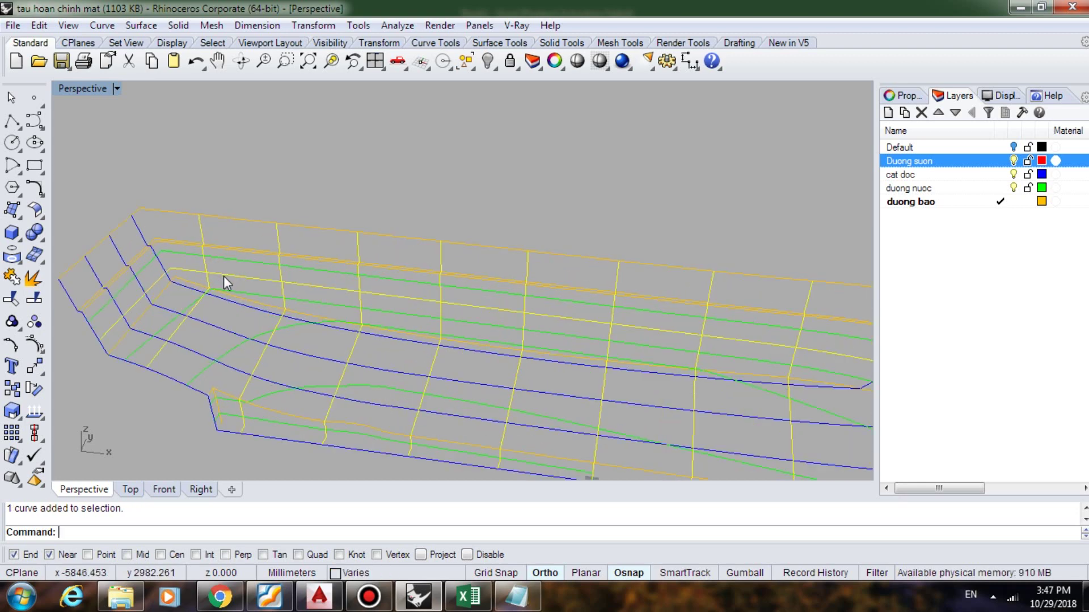
pyautogui.scroll(-2, 224, 276)
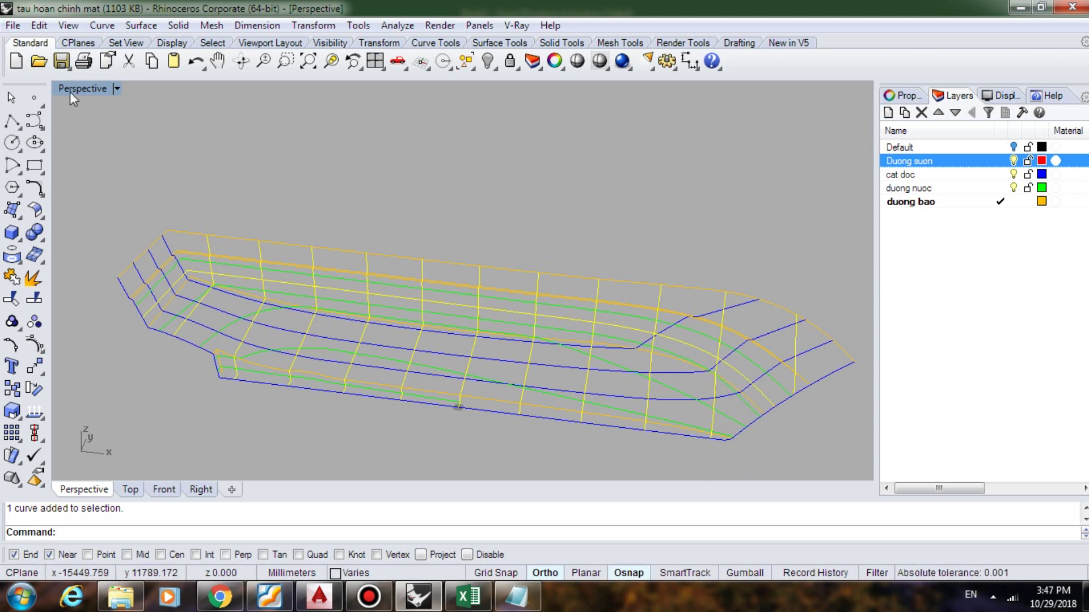
pyautogui.write('Intersect')
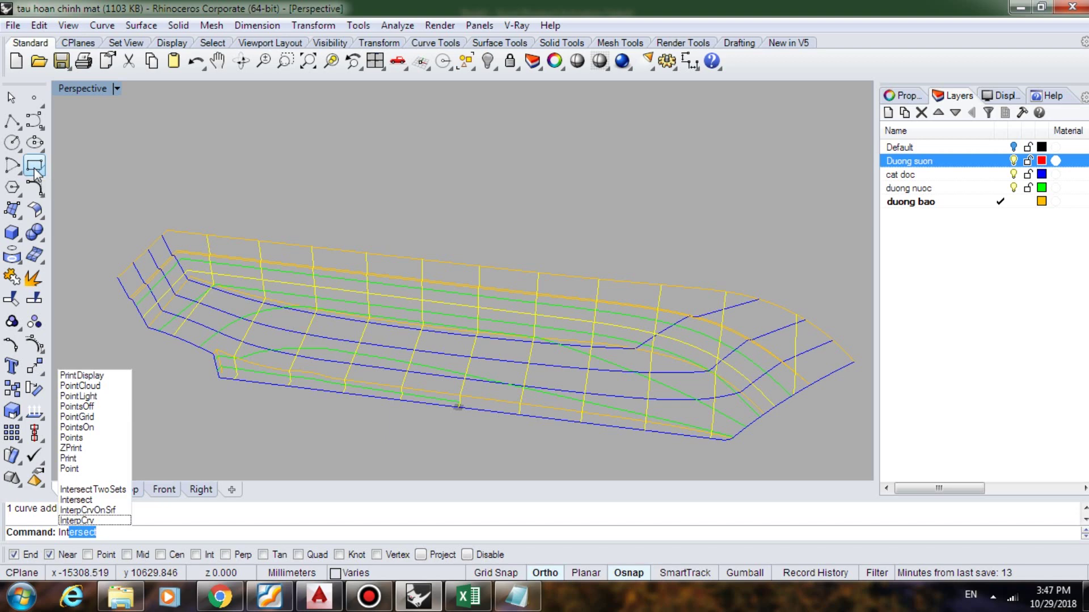
pyautogui.press('Return')
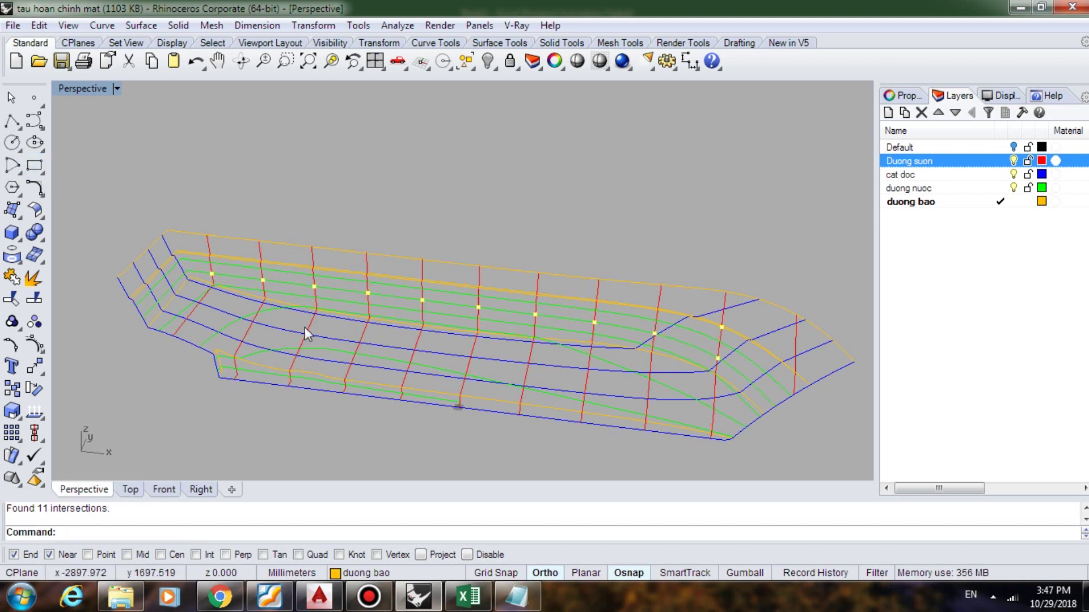
# Remove the stray intersection point above the waterline near the bow from the point selection
pyautogui.scroll(3, 215, 275)
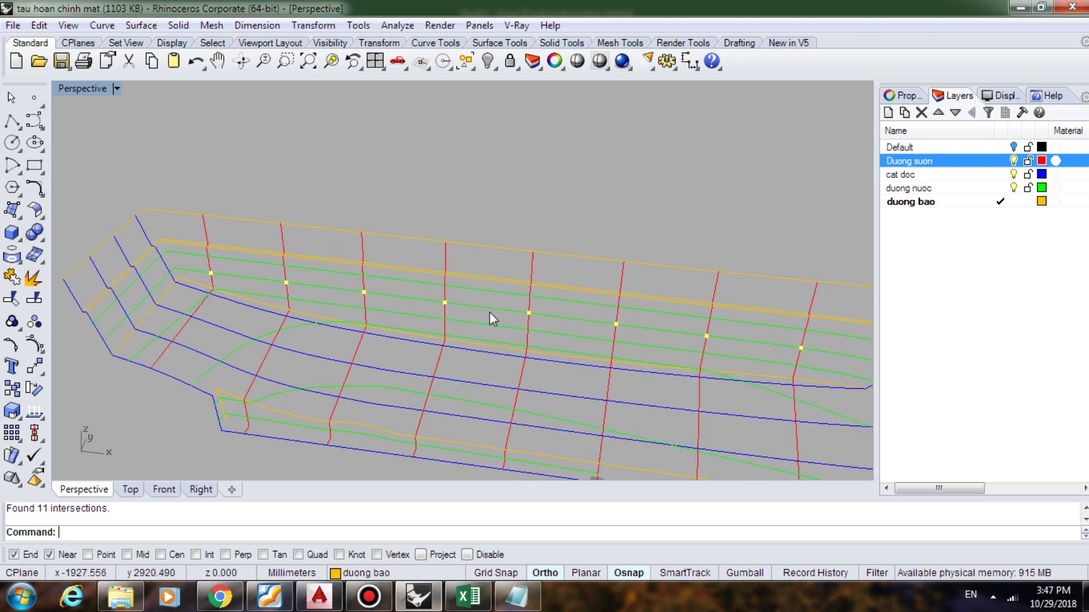
pyautogui.scroll(-2, 532, 313)
pyautogui.scroll(-3, 690, 387)
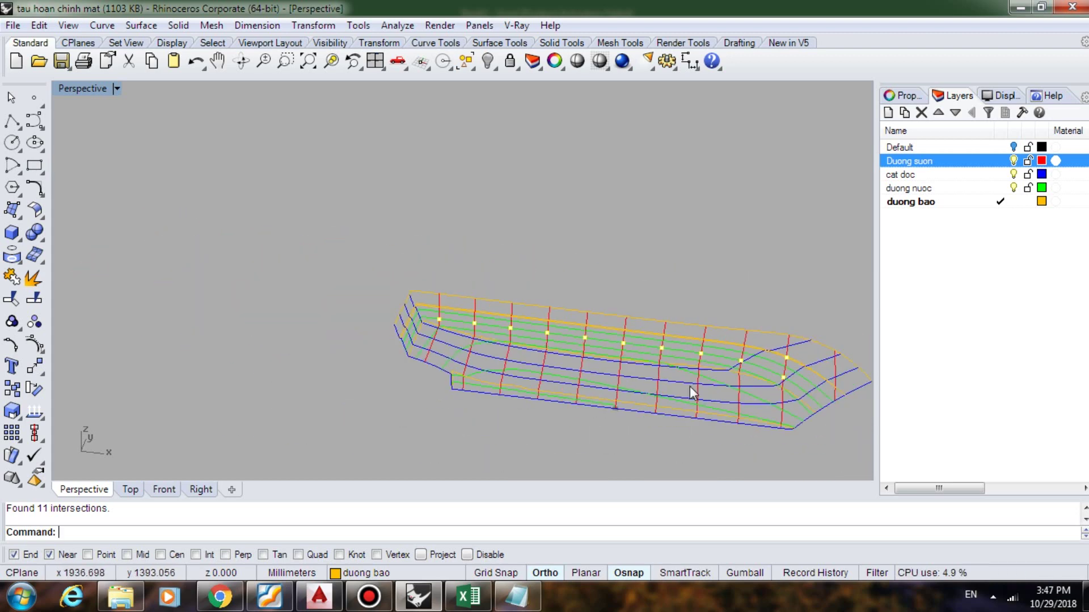
pyautogui.scroll(6, 780, 350)
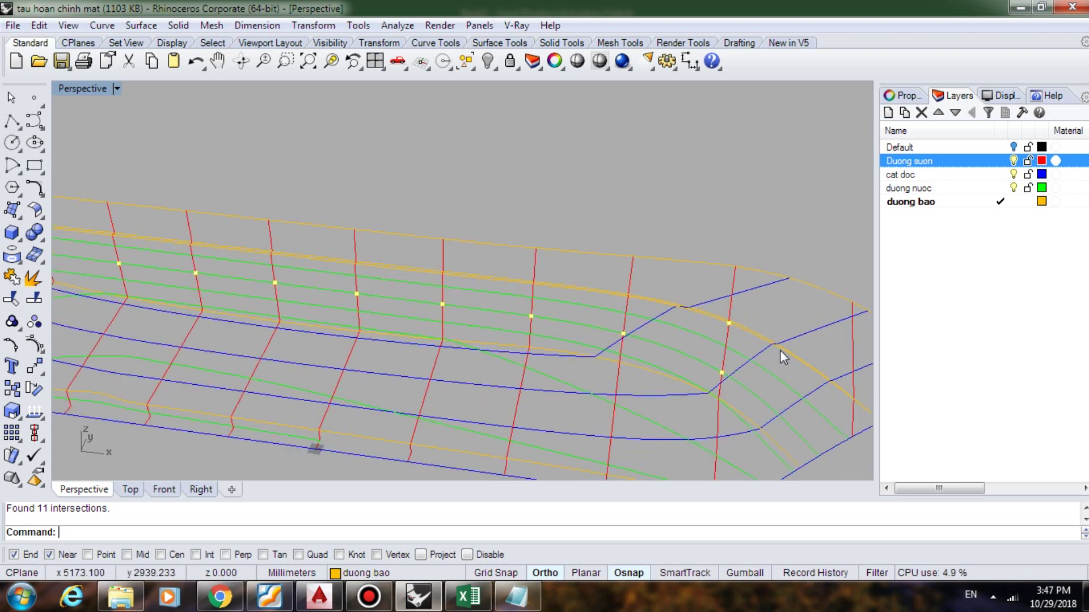
pyautogui.click(730, 324)
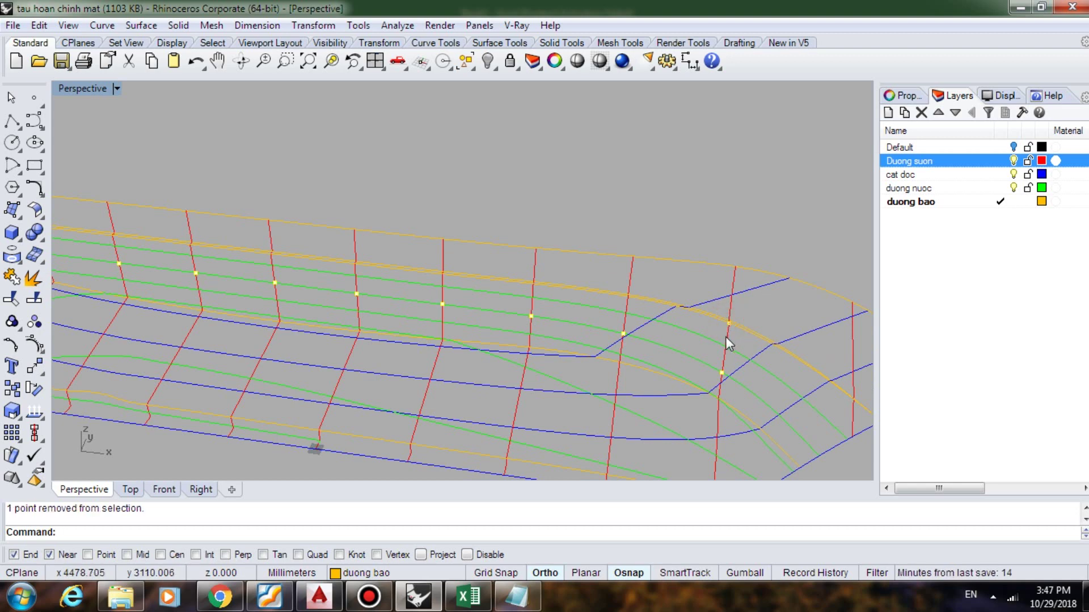
pyautogui.scroll(-4, 729, 325)
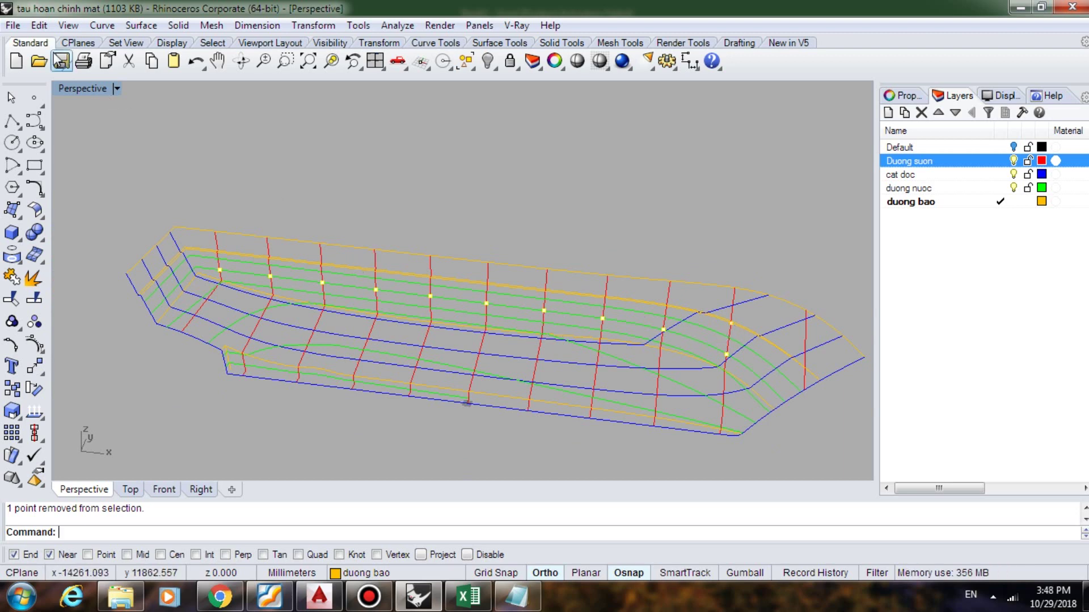
# Export the selected waterline intersection points as the tab-delimited text file DN4 in the Xuat 2D folder
pyautogui.click(13, 25)
pyautogui.click(77, 232)
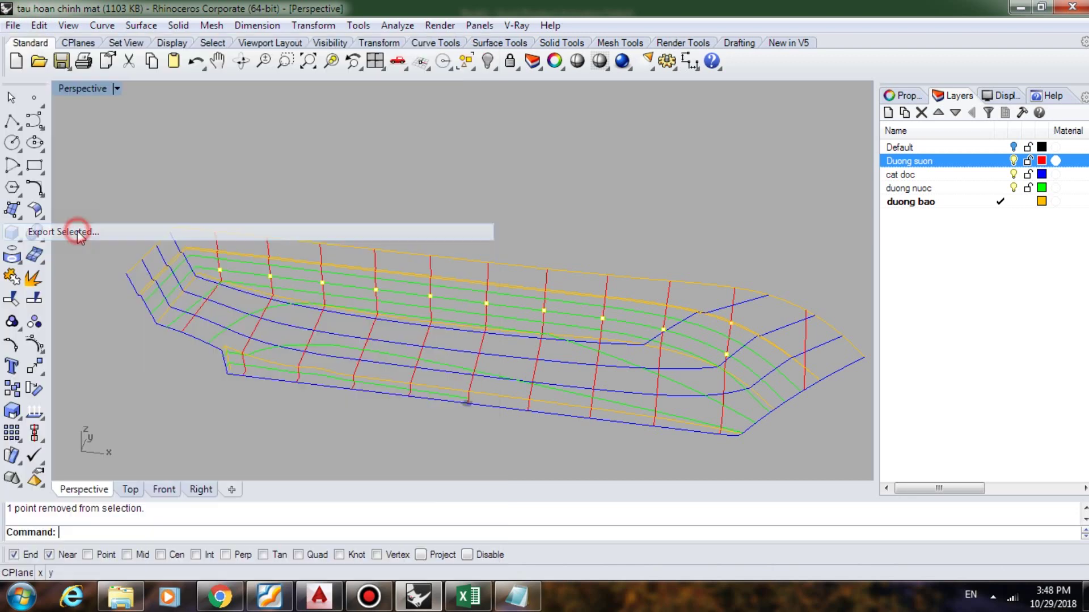
pyautogui.click(471, 377)
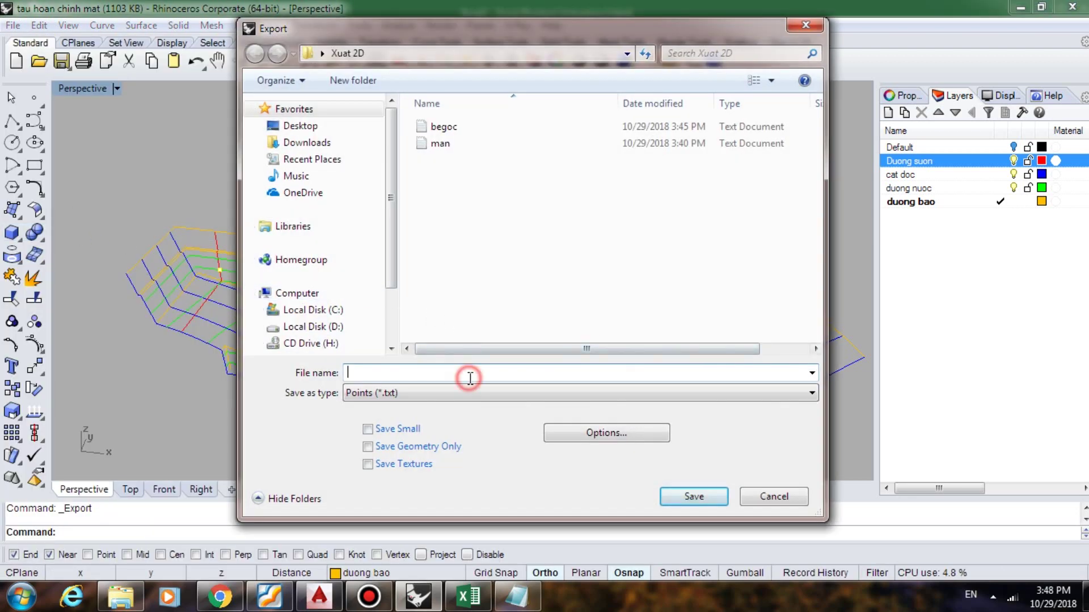
pyautogui.write('DN')
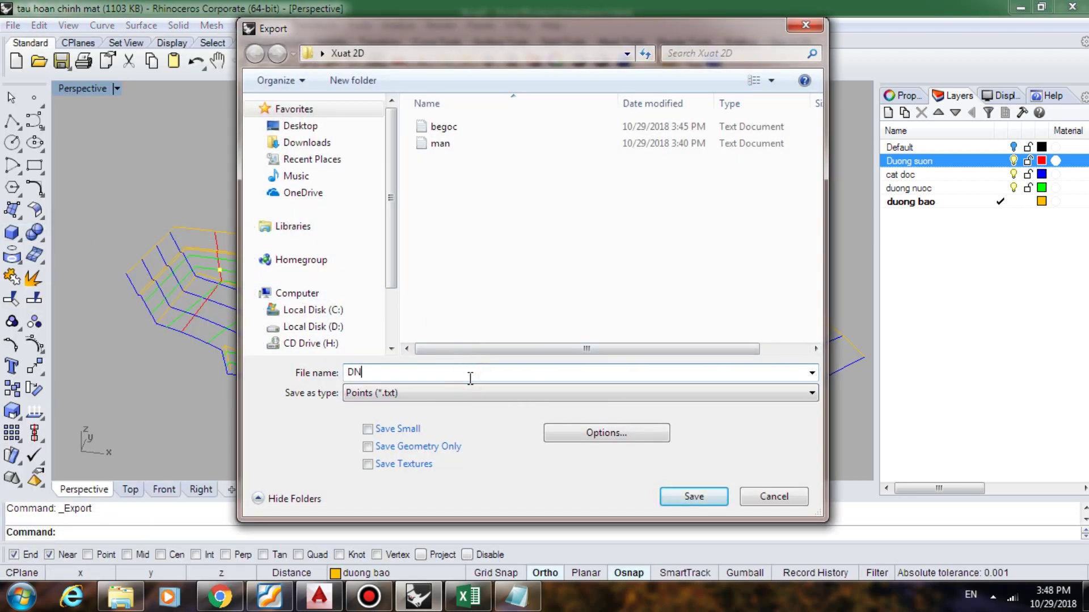
pyautogui.click(706, 497)
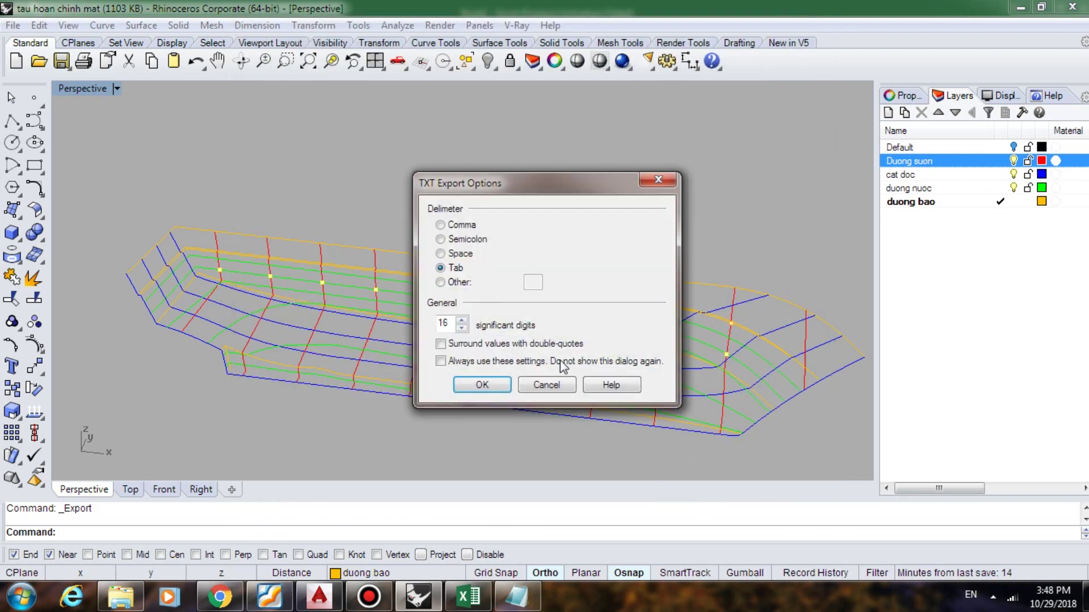
pyautogui.click(488, 390)
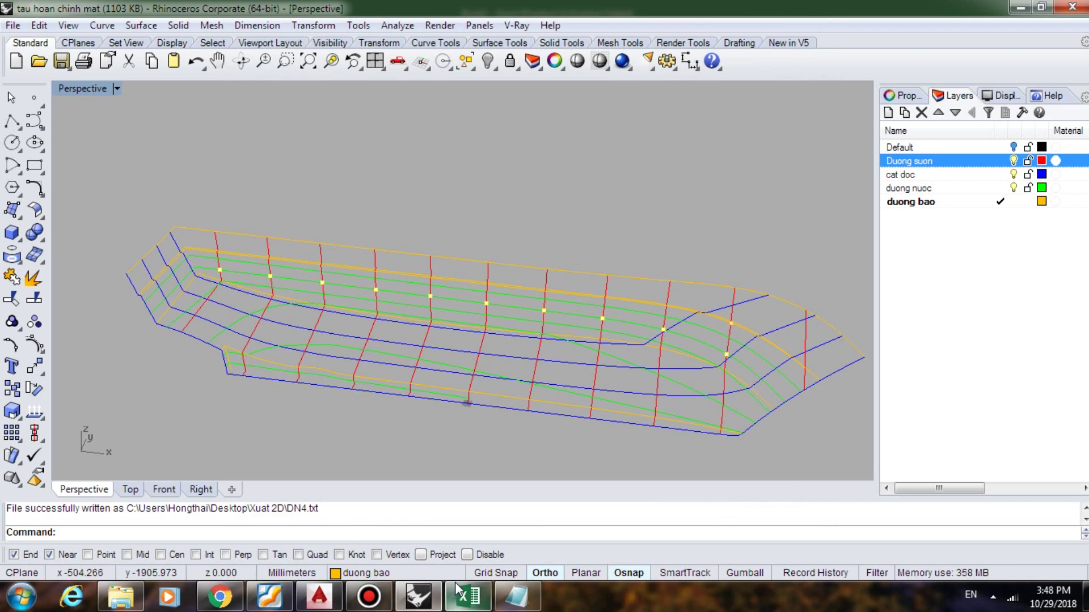
# Close the Notepad window still open and open the exported DN4 text file from the Xuat 2D folder
pyautogui.rightClick(518, 594)
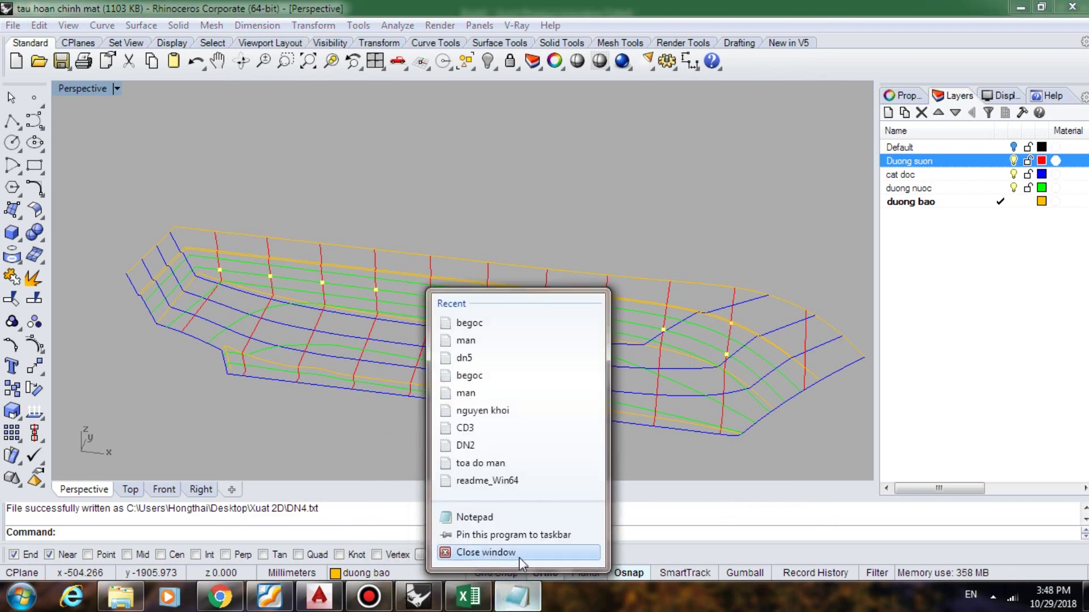
pyautogui.click(476, 553)
pyautogui.click(121, 597)
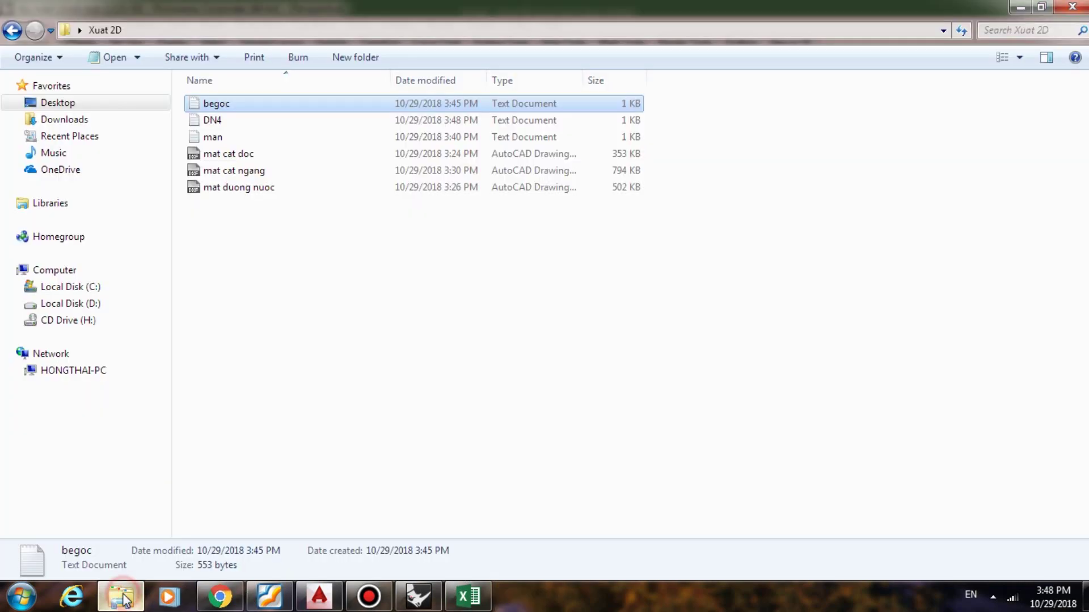
pyautogui.doubleClick(214, 120)
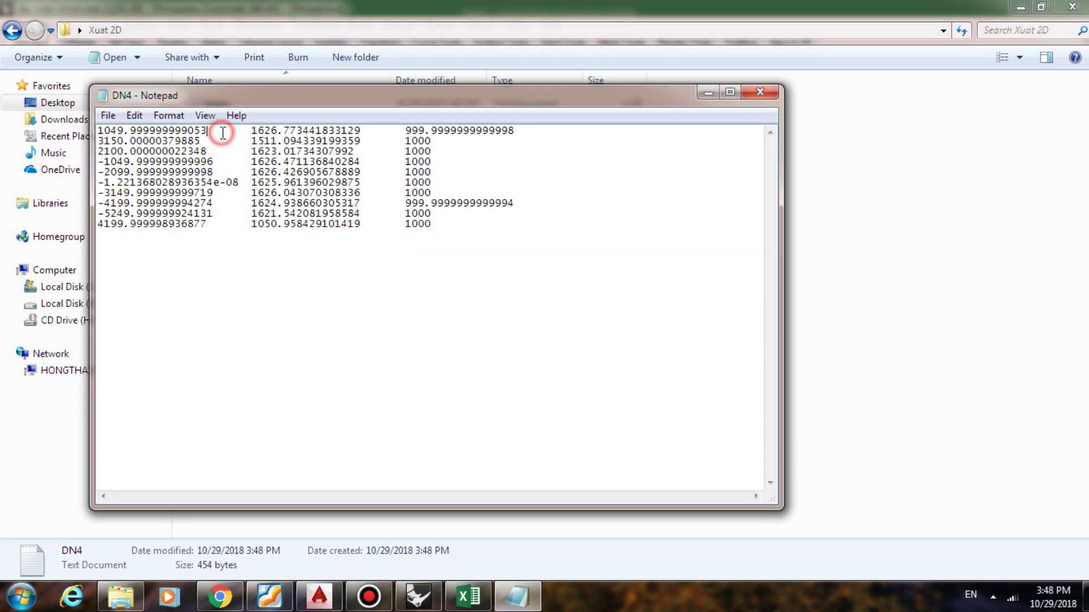
# Copy all coordinates from DN4 and paste them into Excel starting at G18, under the x, y and z labels
pyautogui.hotkey('ctrl', 'a')
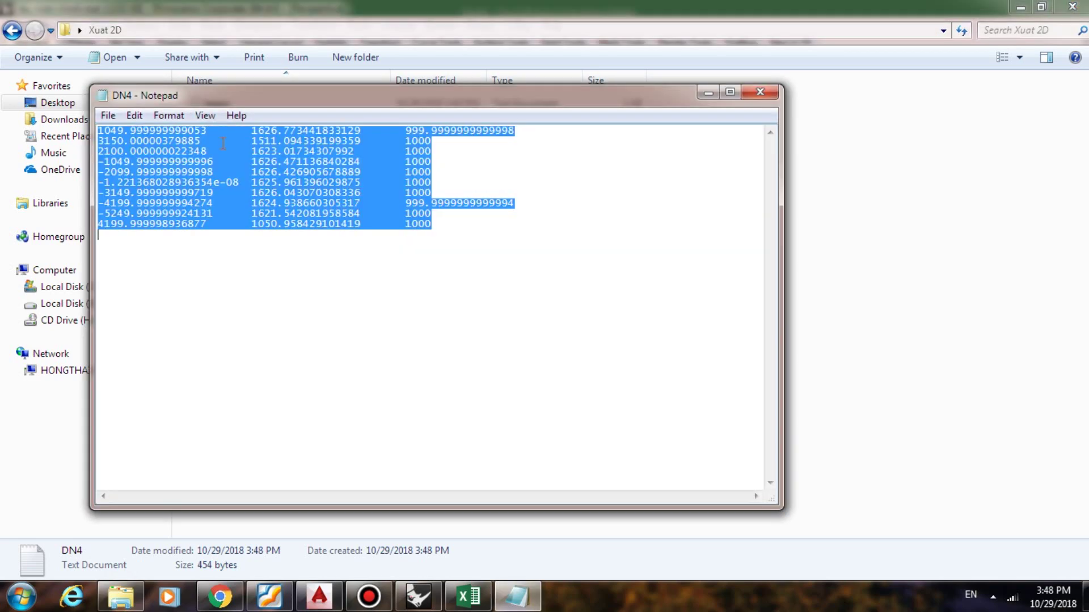
pyautogui.click(469, 596)
pyautogui.click(299, 371)
pyautogui.hotkey('ctrl', 'v')
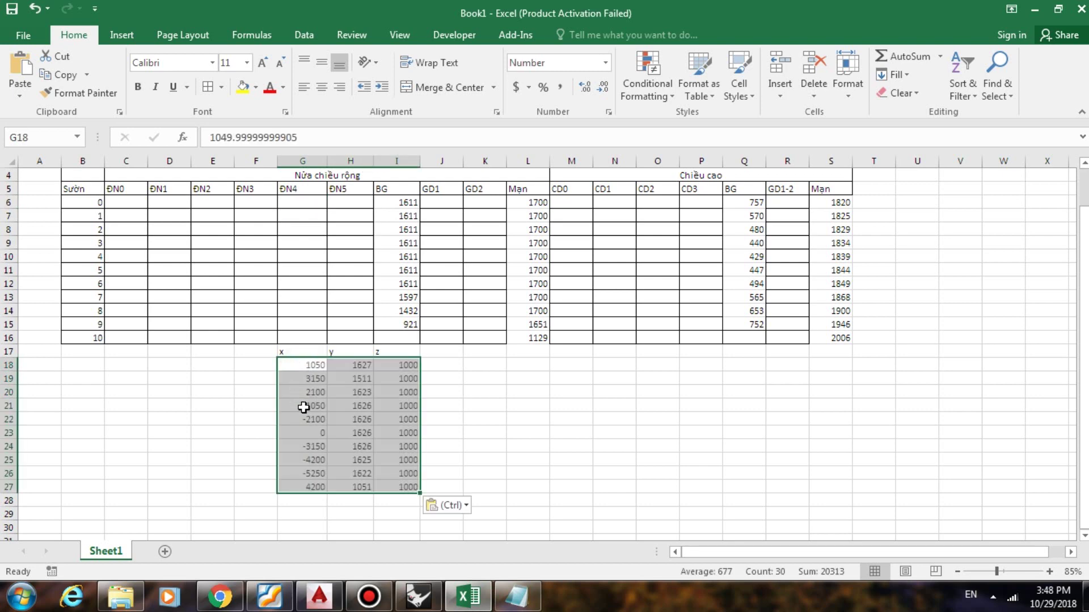
pyautogui.click(268, 442)
# Custom-sort the coordinate block G17:I27 by x from smallest to largest, treating the first row as headers
pyautogui.moveTo(293, 356); pyautogui.dragTo(395, 486)
pyautogui.click(962, 90)
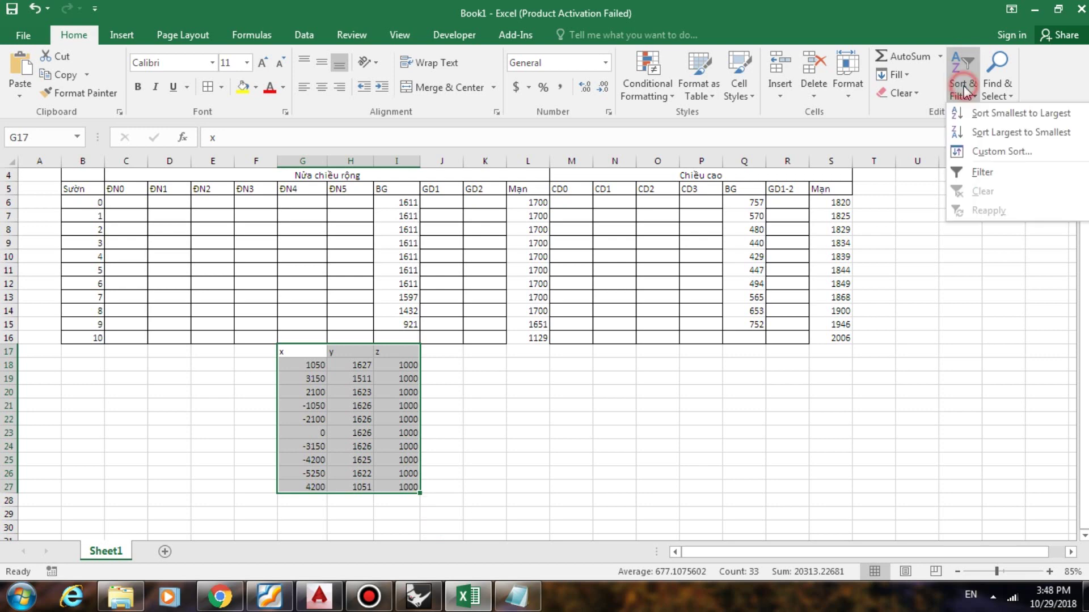
pyautogui.click(989, 152)
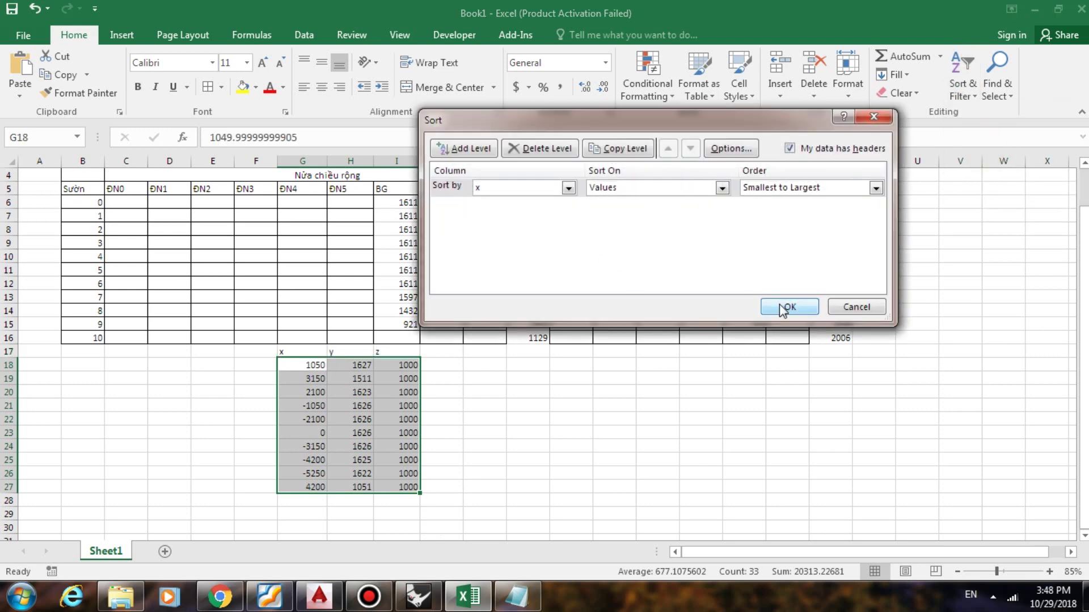
pyautogui.click(787, 306)
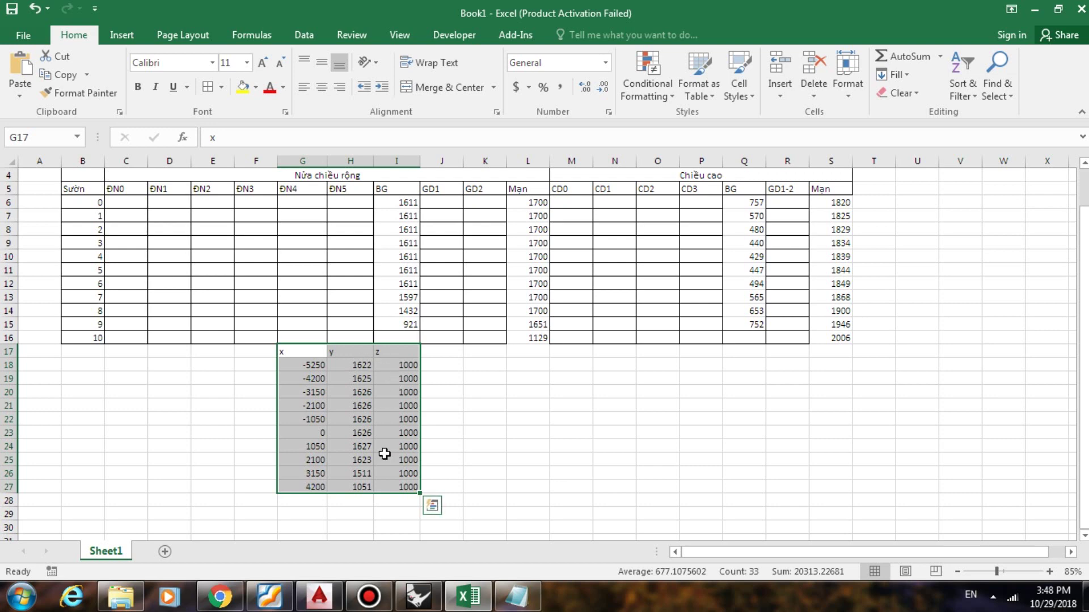
# Copy the sorted y values in H18:H27 into the ĐN4 half-breadth column starting at G6
pyautogui.moveTo(350, 366); pyautogui.dragTo(349, 491)
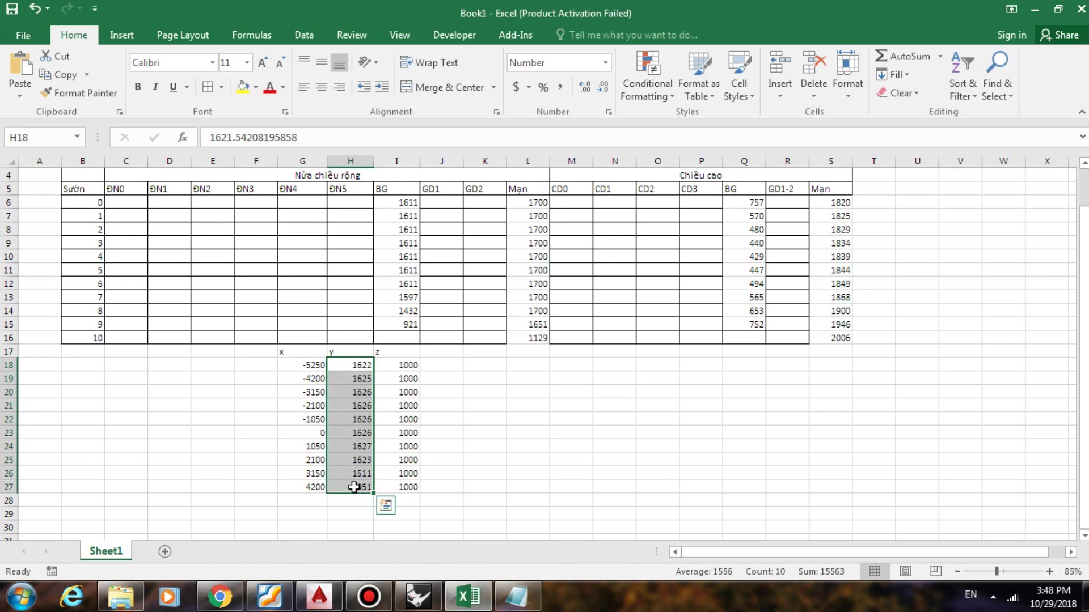
pyautogui.hotkey('ctrl', 'c')
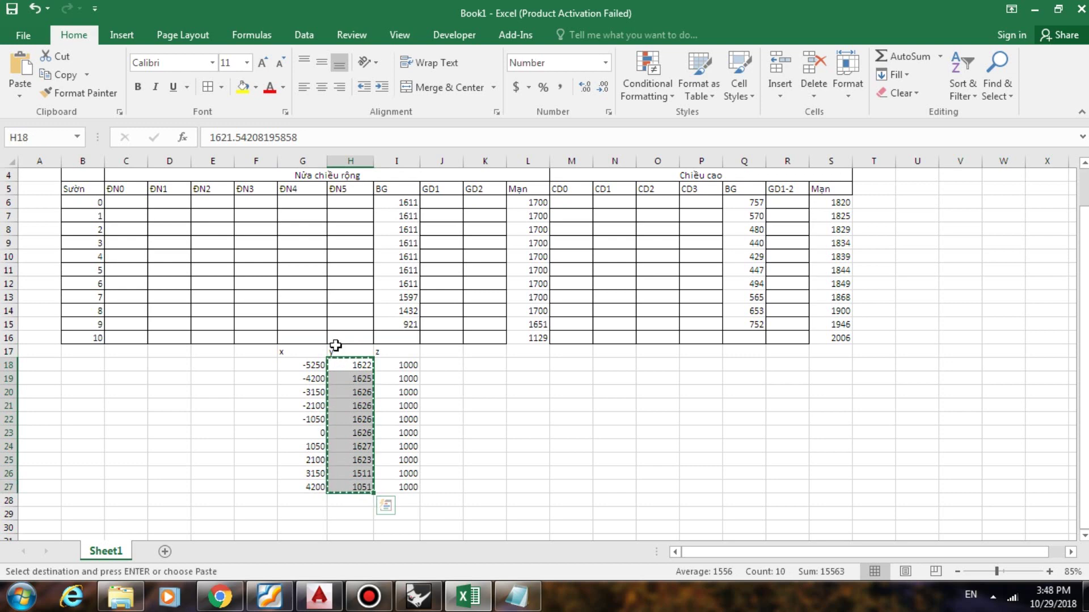
pyautogui.click(299, 202)
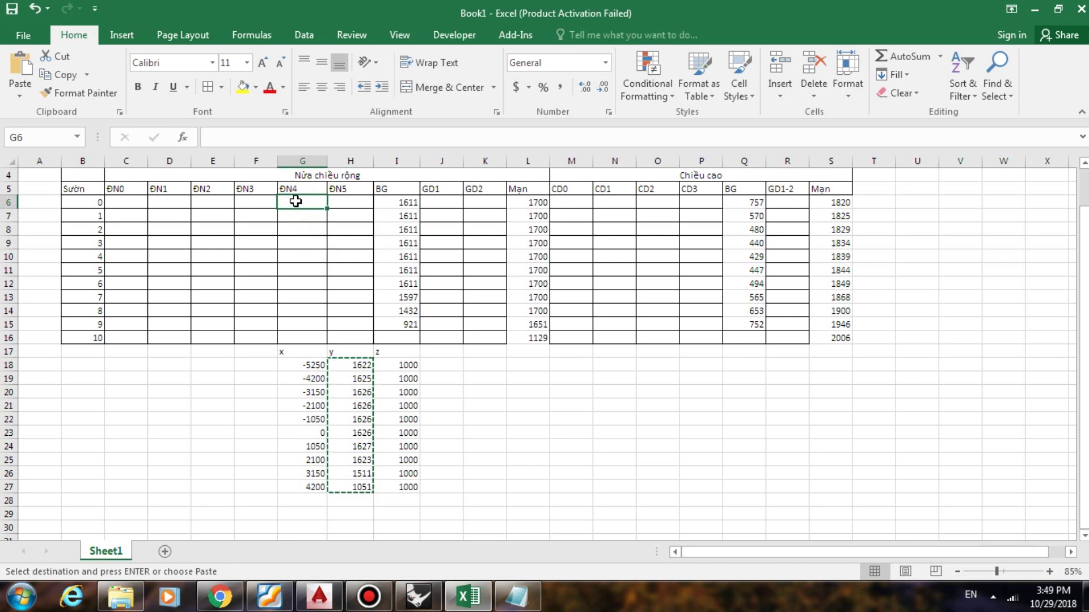
pyautogui.hotkey('ctrl', 'v')
pyautogui.click(385, 438)
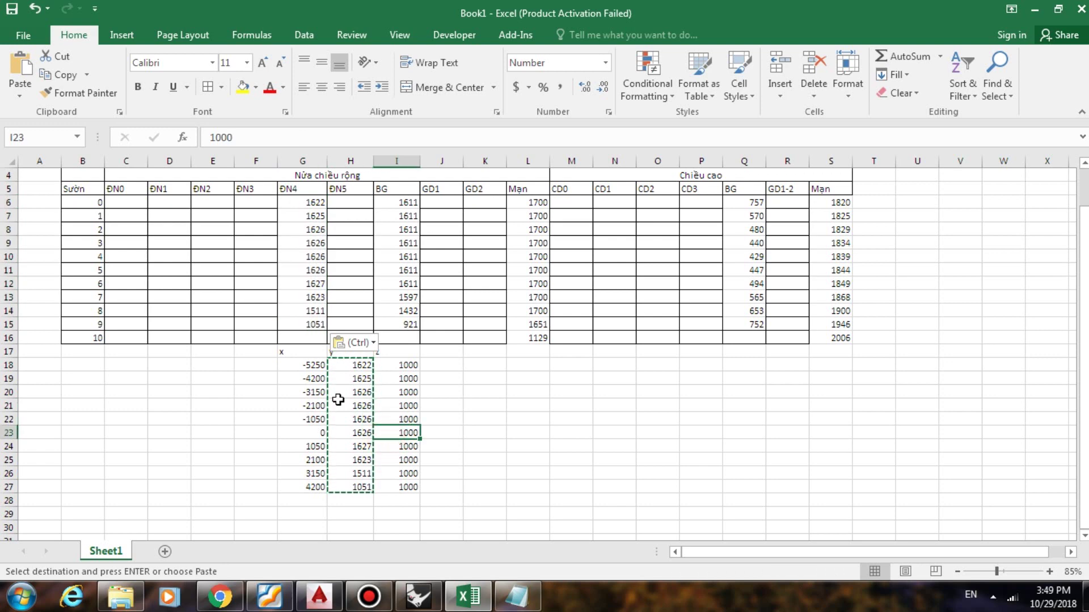
# Clear the ĐN4 waterline coordinates in G18:I27, keeping the x, y and z labels
pyautogui.moveTo(313, 364); pyautogui.dragTo(418, 488)
pyautogui.press('Delete')
pyautogui.click(463, 431)
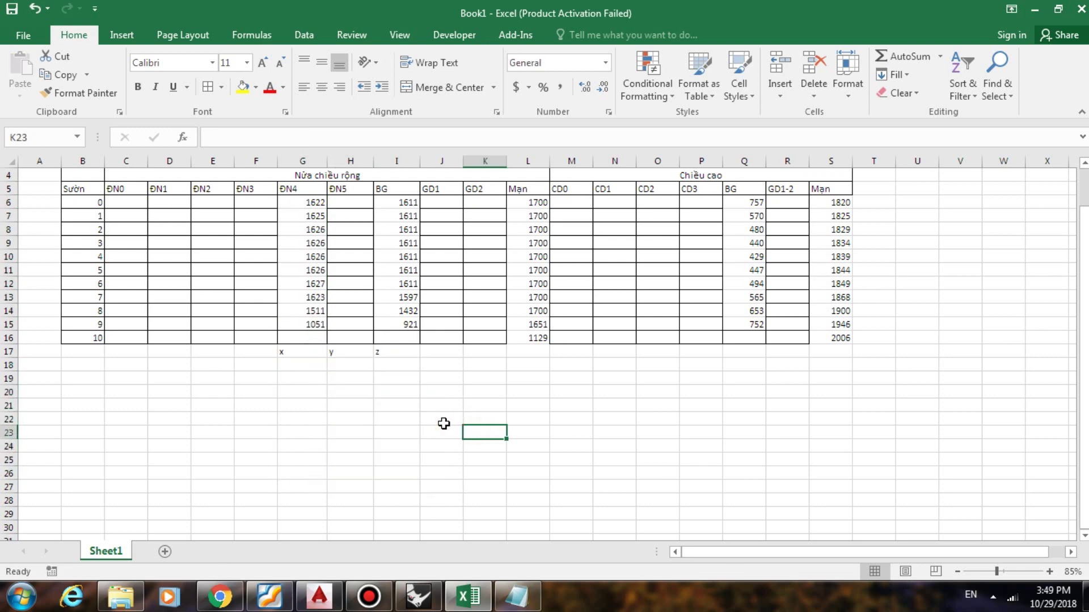
# Compare the offset table and the hull views of mat cat doc.dxf in AutoCAD with the finished lines drawing PDF in Foxit Reader
pyautogui.scroll(1, 442, 425)
pyautogui.scroll(-1, 443, 423)
pyautogui.click(319, 596)
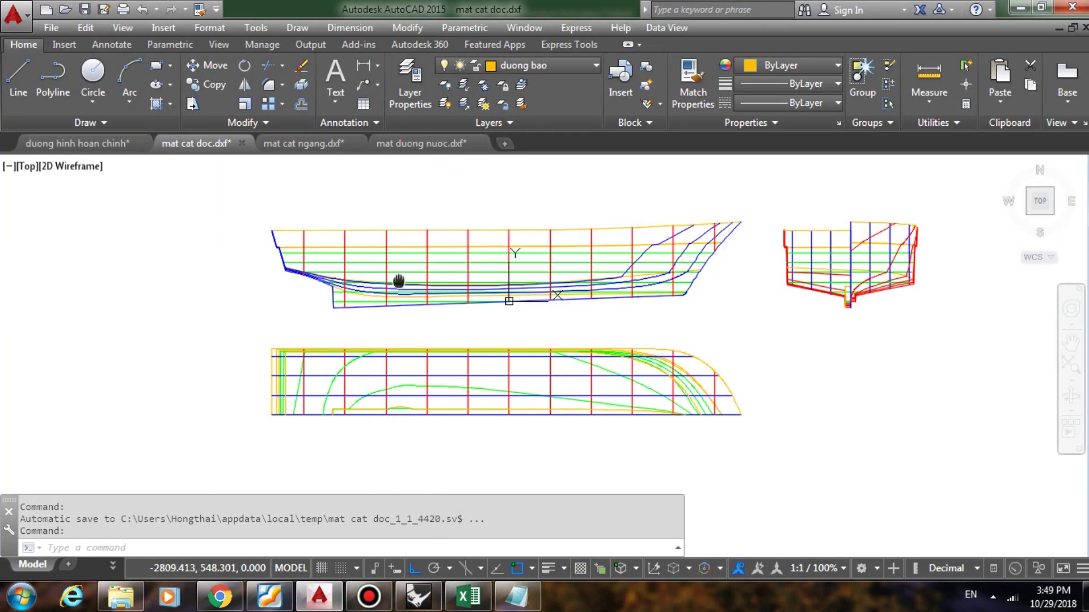
pyautogui.moveTo(399, 280); pyautogui.dragTo(433, 340, button='middle')
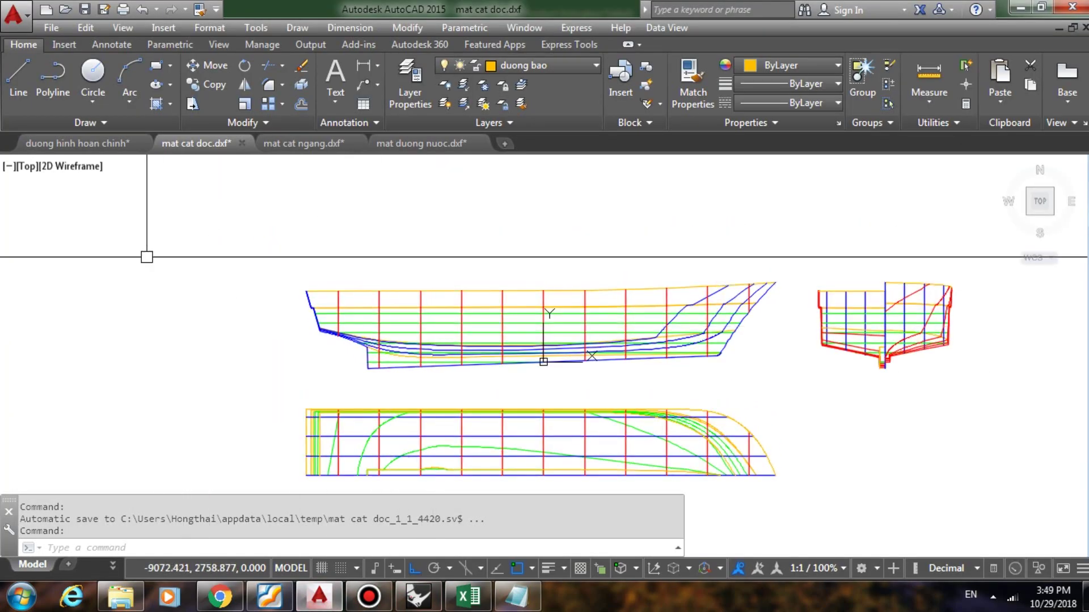
pyautogui.moveTo(345, 340); pyautogui.dragTo(303, 274, button='middle')
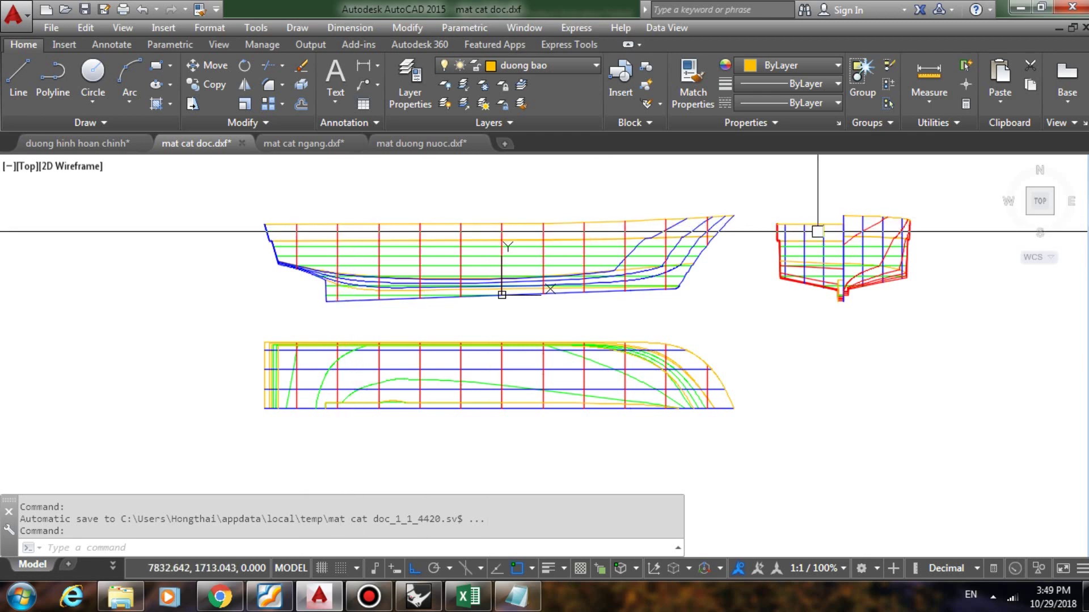
pyautogui.click(269, 596)
pyautogui.scroll(-2, 540, 321)
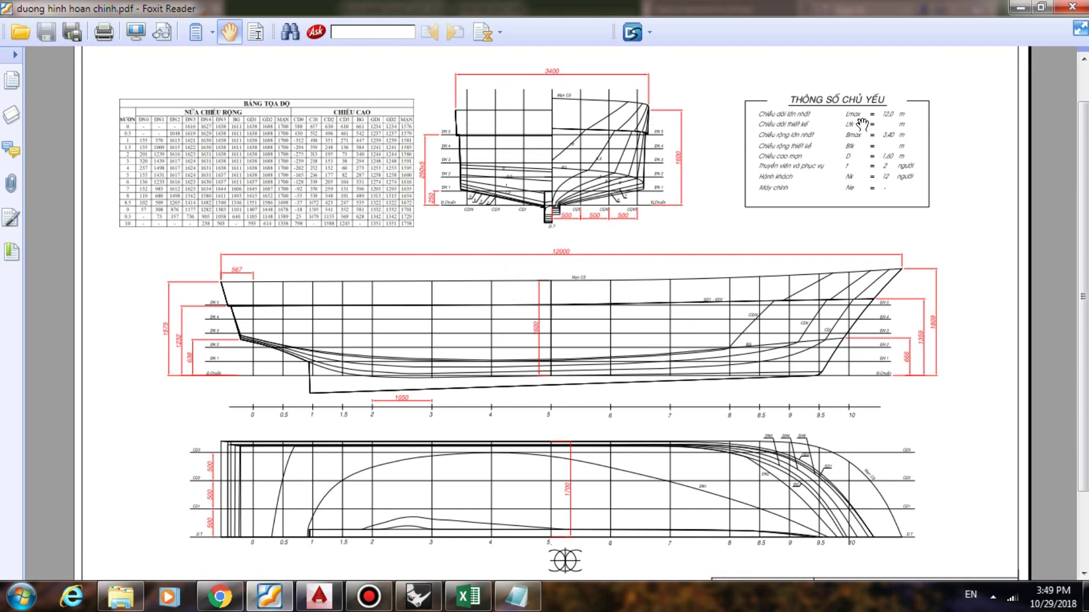
pyautogui.scroll(-3, 775, 369)
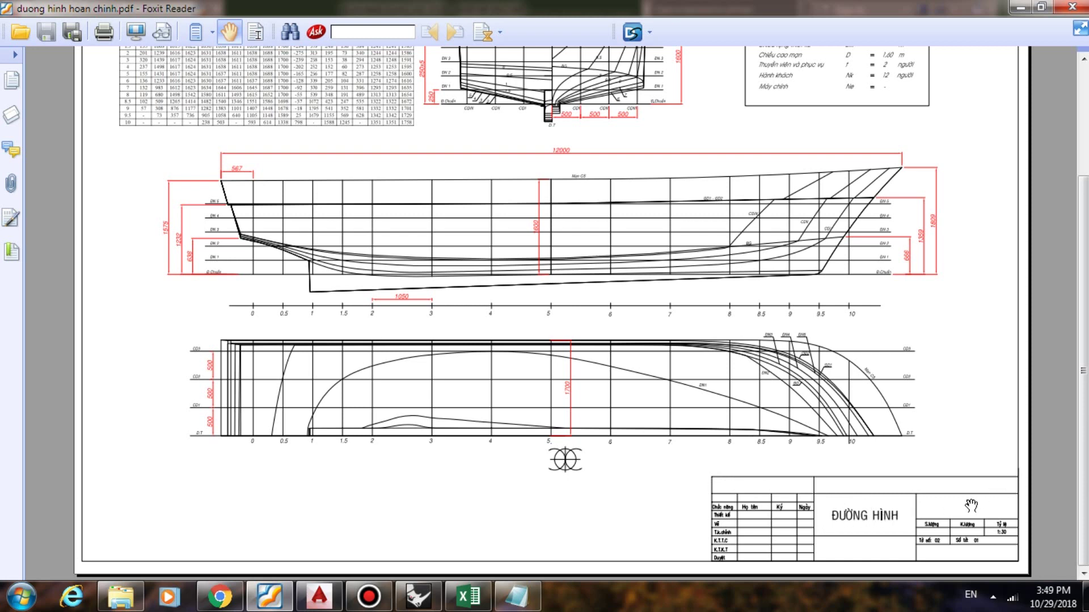
pyautogui.scroll(3, 628, 474)
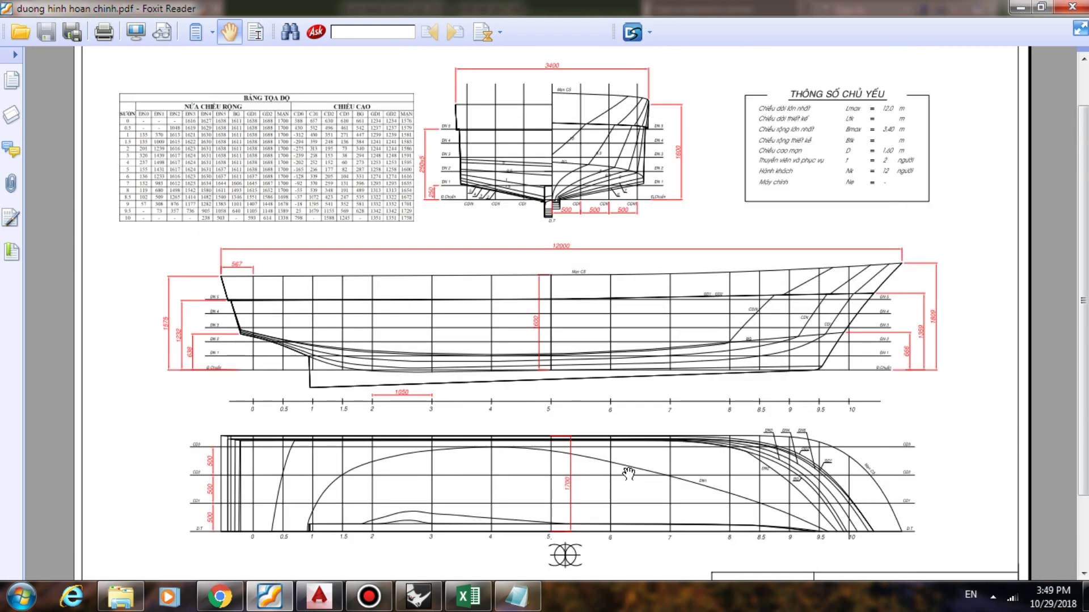
pyautogui.scroll(2, 533, 415)
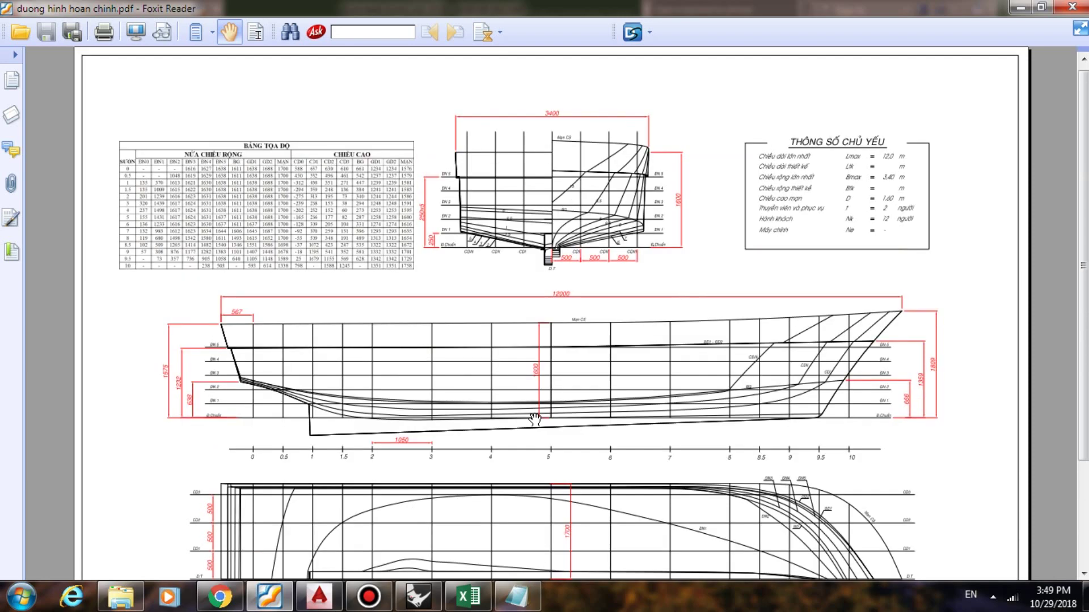
pyautogui.scroll(-2, 535, 420)
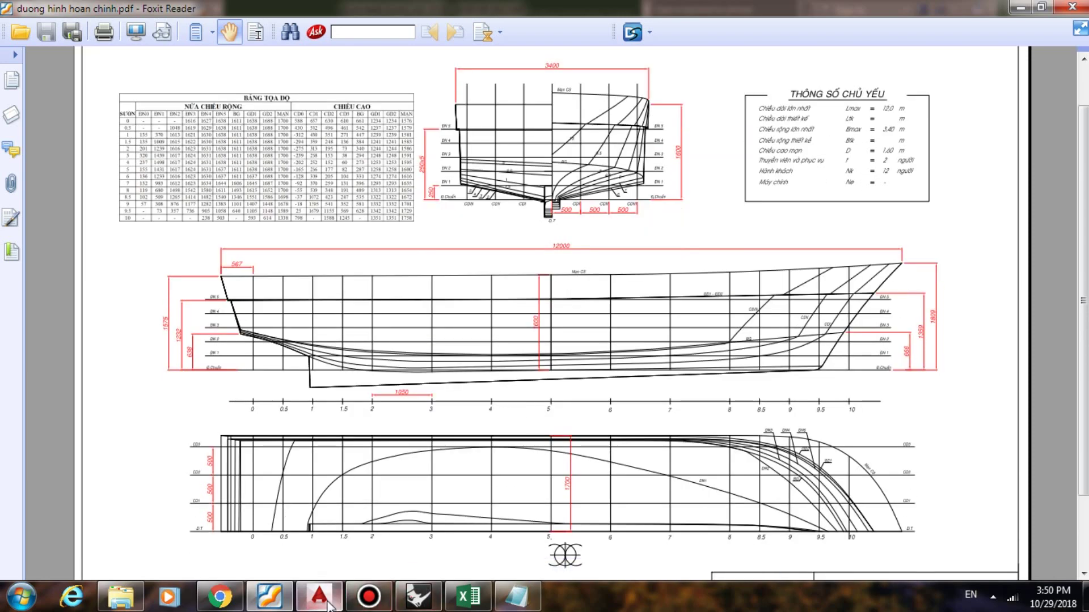
pyautogui.click(367, 526)
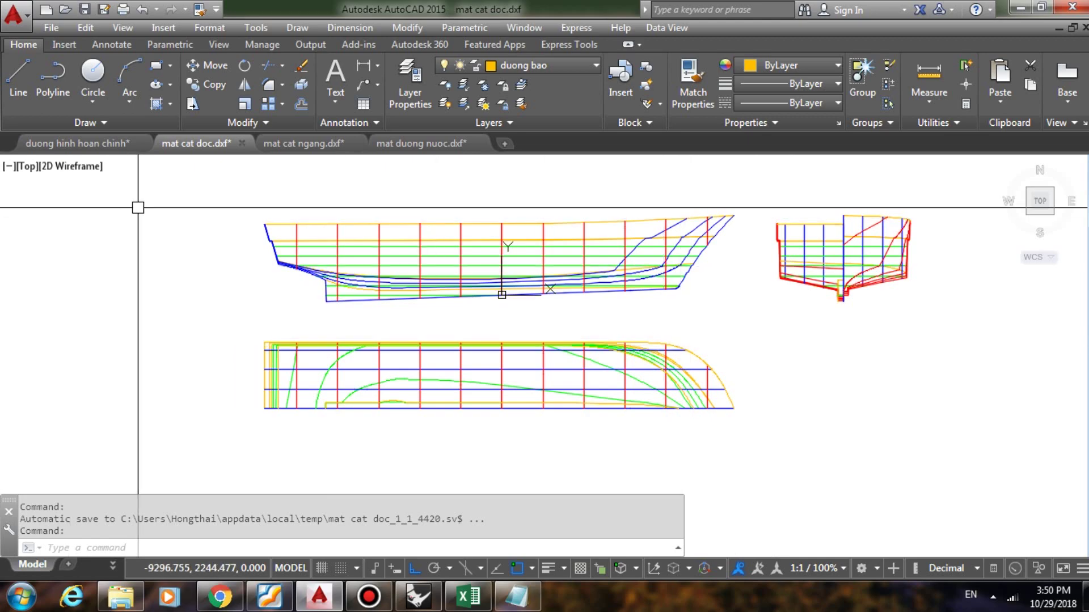
pyautogui.click(478, 604)
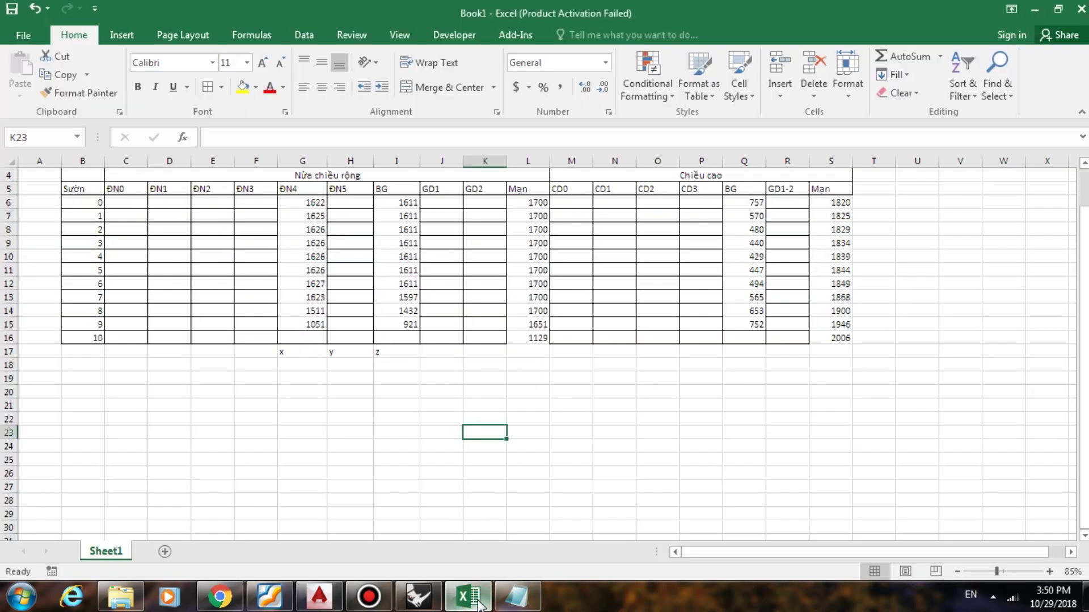
pyautogui.click(478, 604)
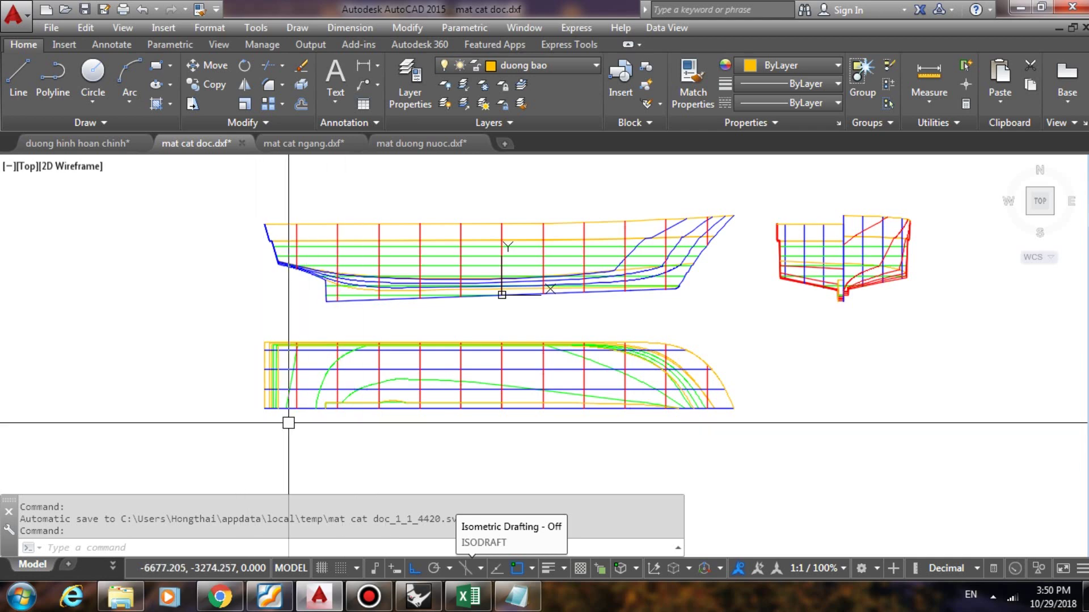
pyautogui.moveTo(845, 425); pyautogui.dragTo(839, 443, button='middle')
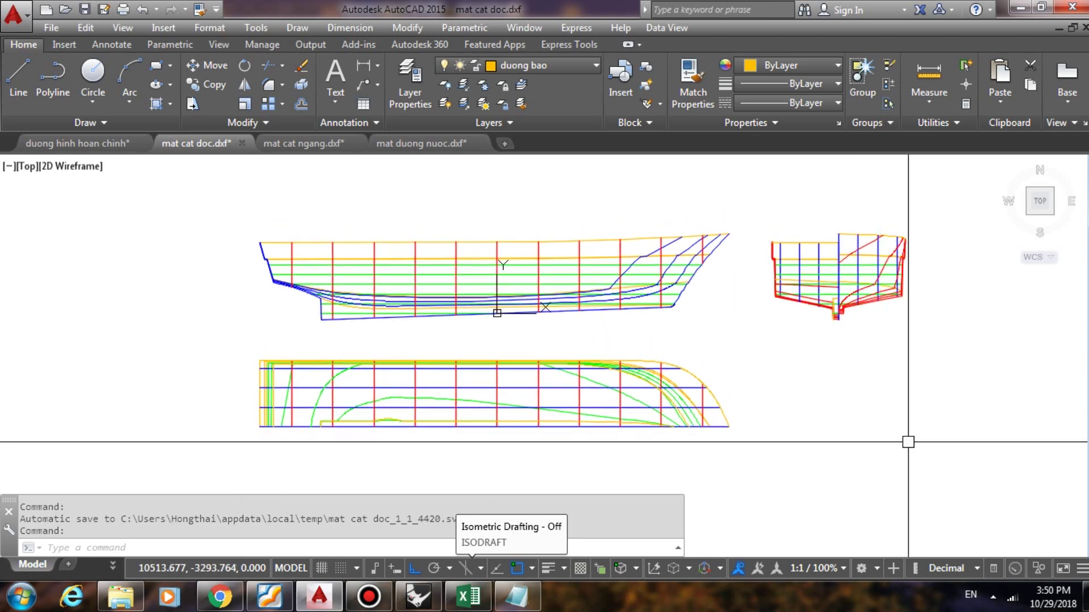